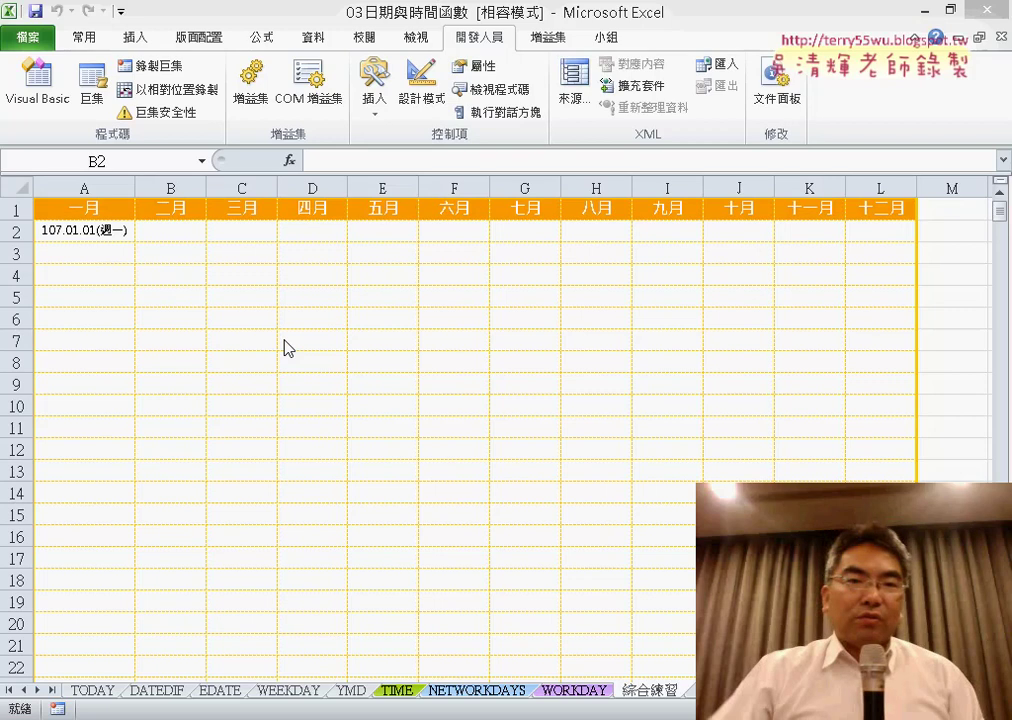
For cell B2, choose the EDATE function from the 日期及時間 category after checking A2's date.
click(195, 231)
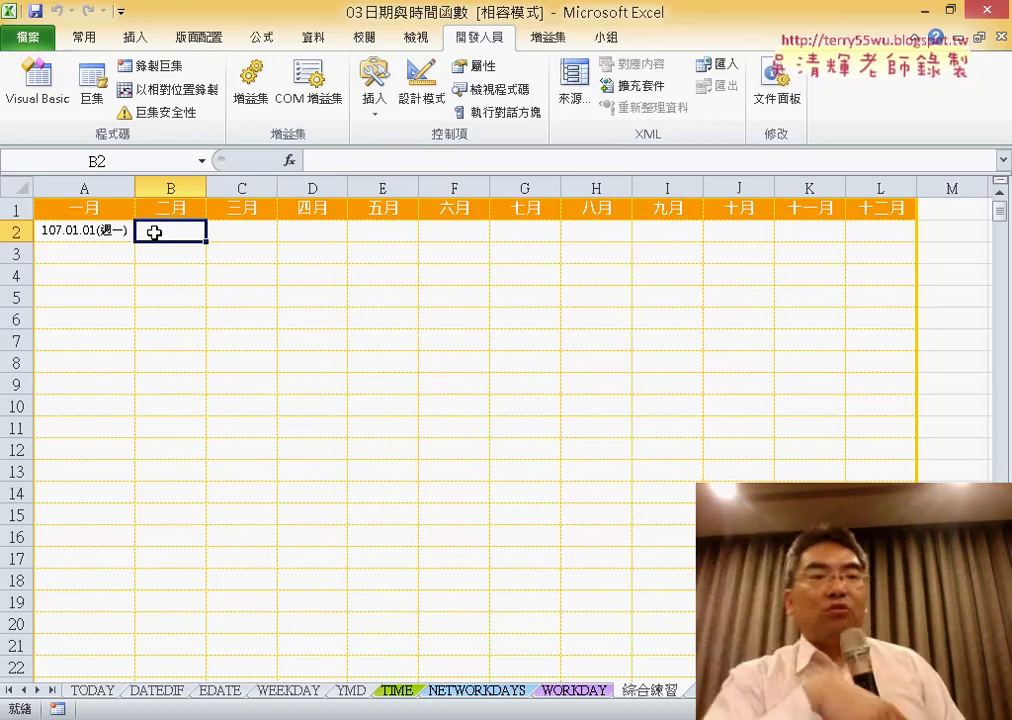
click(83, 235)
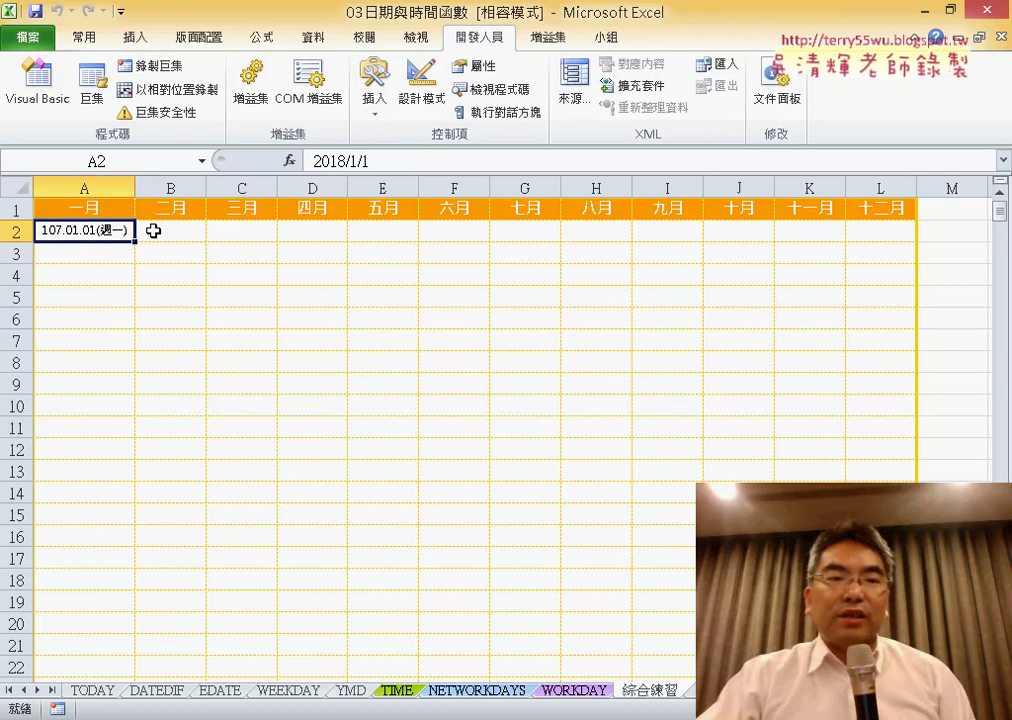
click(171, 229)
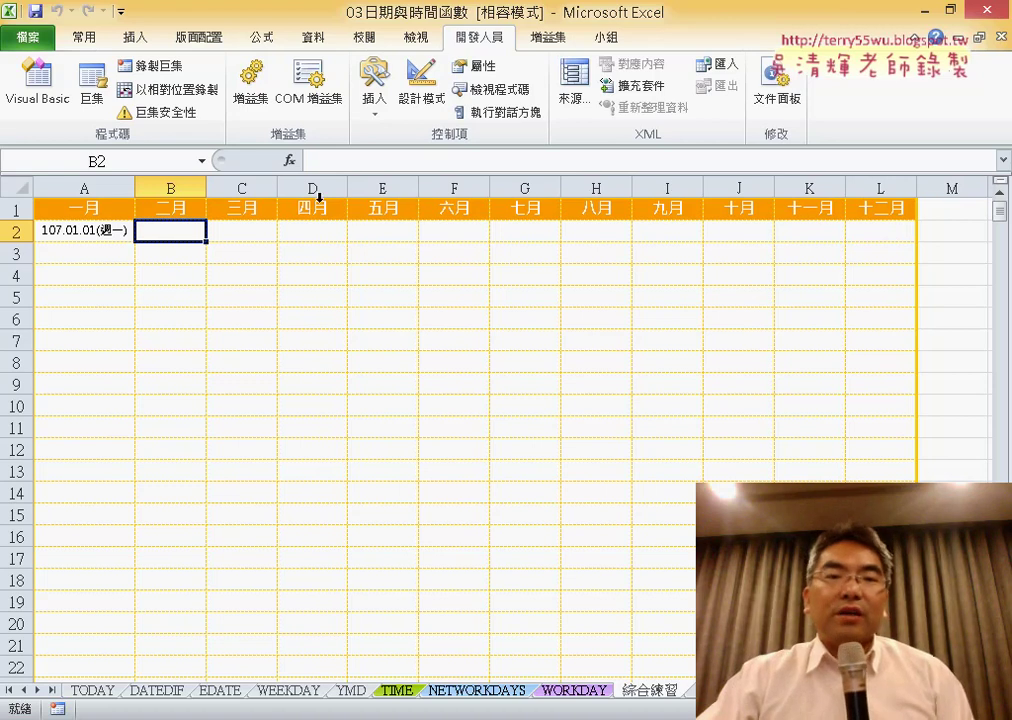
click(290, 161)
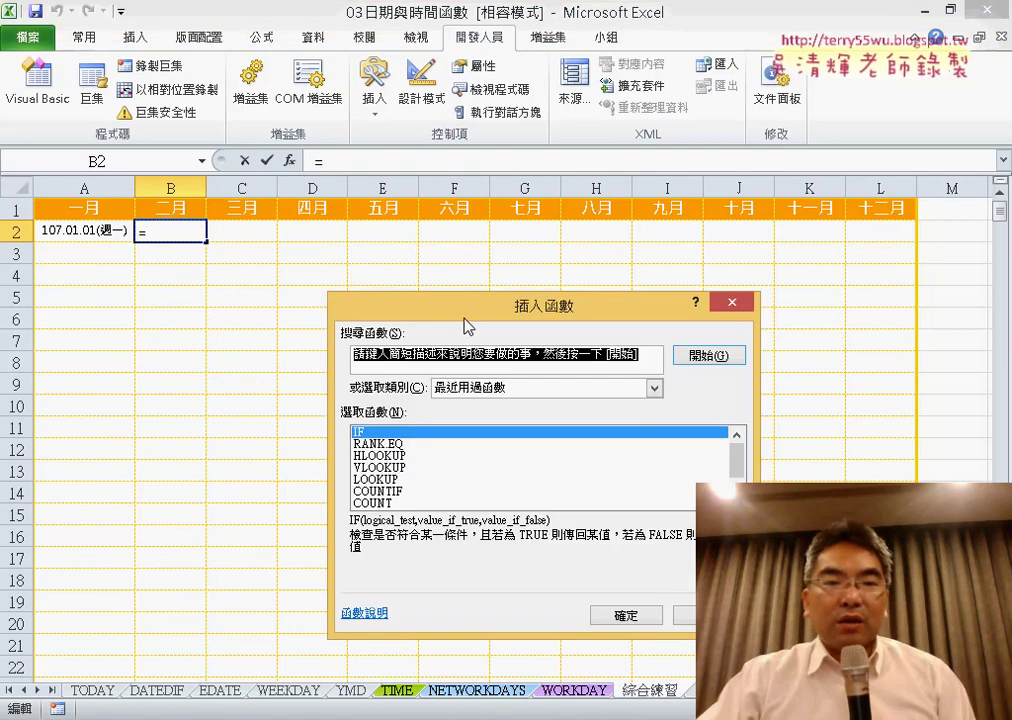
drag(467, 326, 472, 195)
click(484, 257)
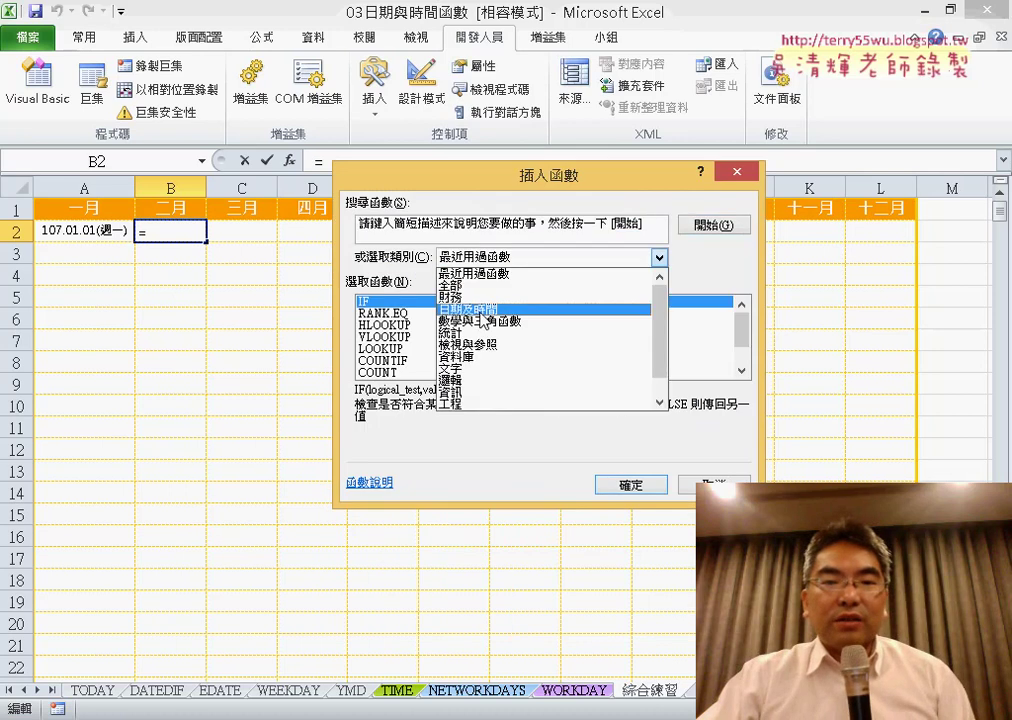
click(484, 310)
click(414, 349)
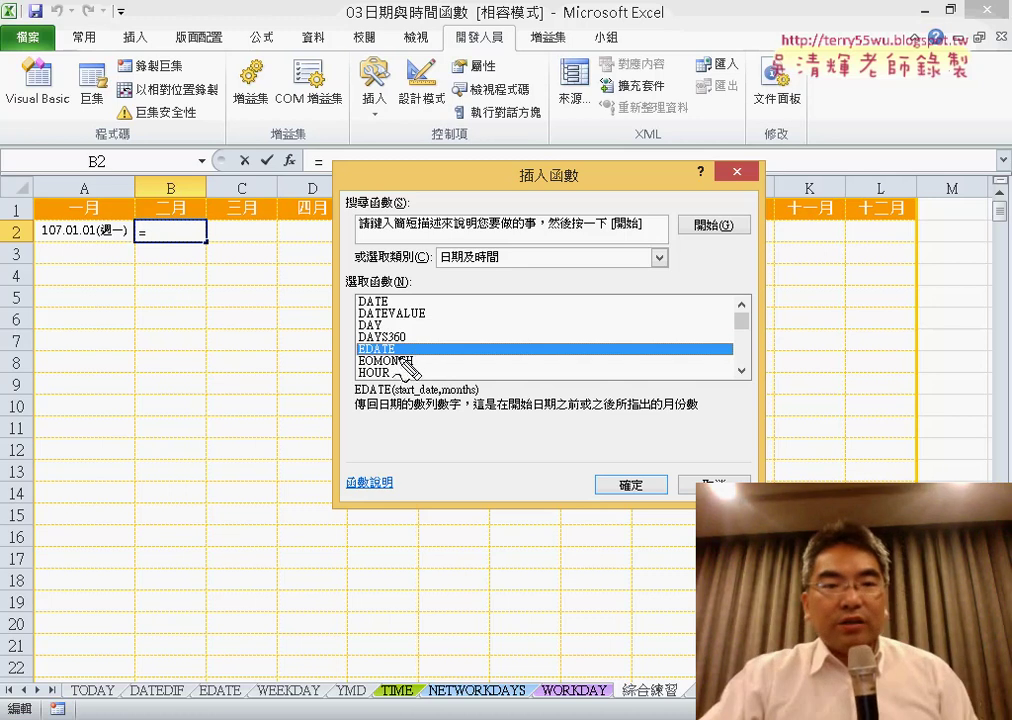
drag(410, 336, 414, 346)
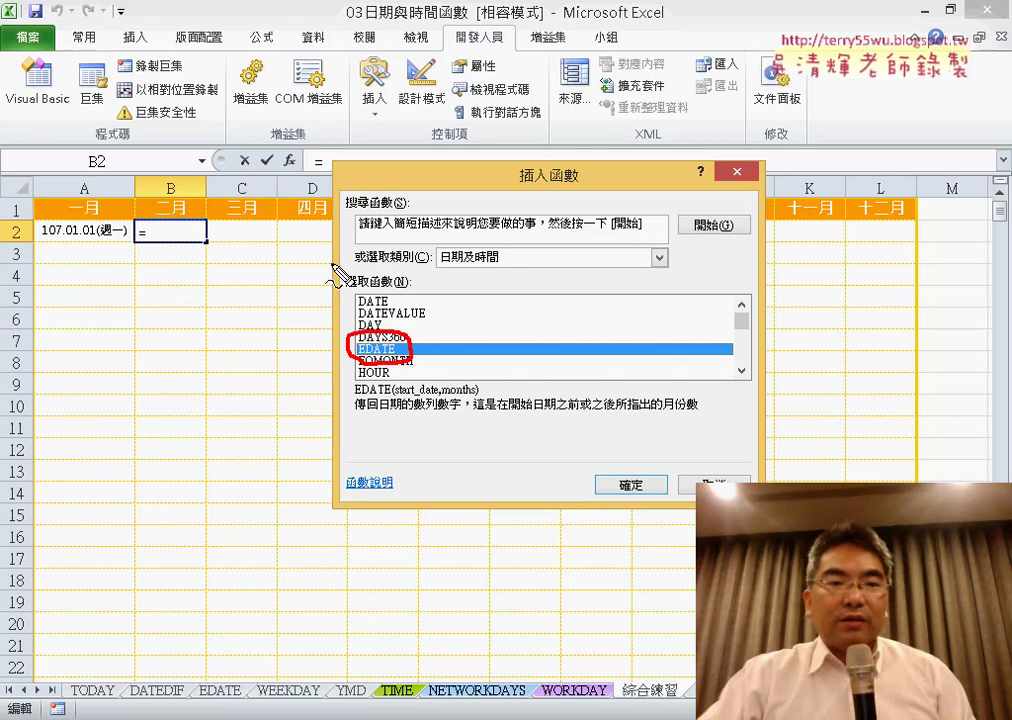
mouse_move(330, 262)
mouse_down()
mouse_move(384, 344)
mouse_move(396, 322)
mouse_up()
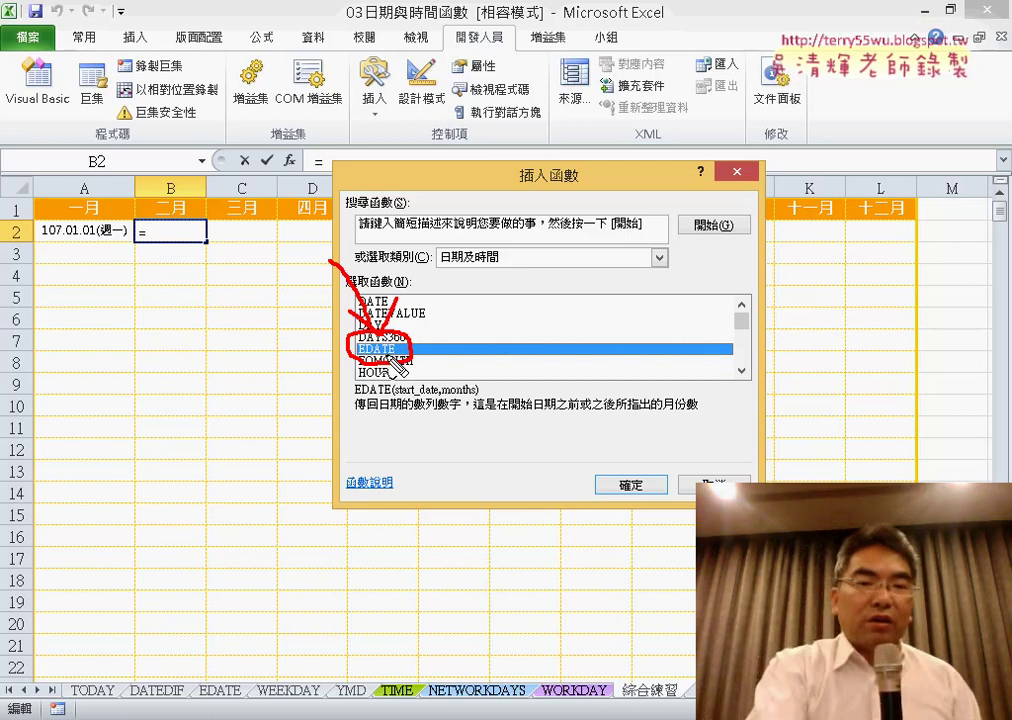
key(Escape)
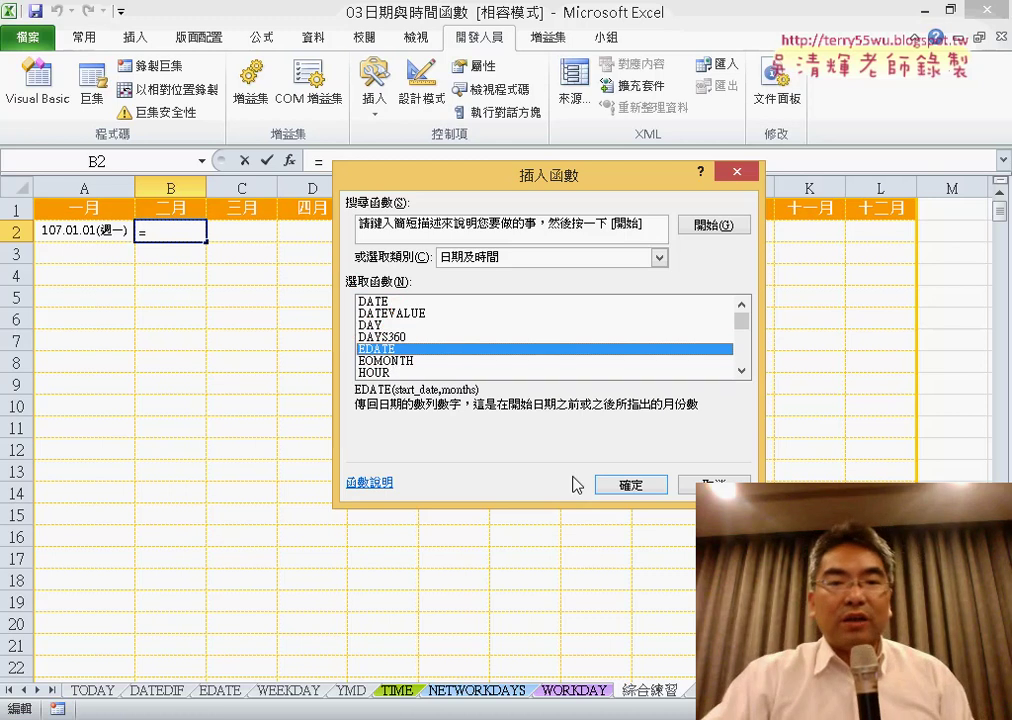
Set EDATE's Start_date to A2 and Months to 1 so B2 shows 107.02.01(週四).
click(634, 486)
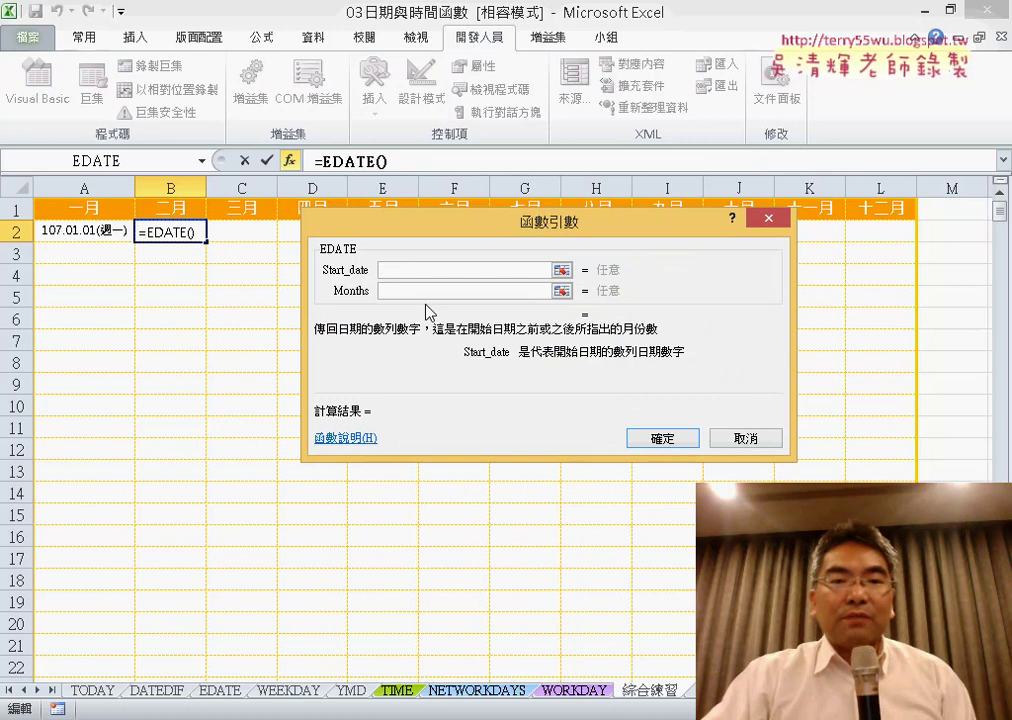
click(99, 232)
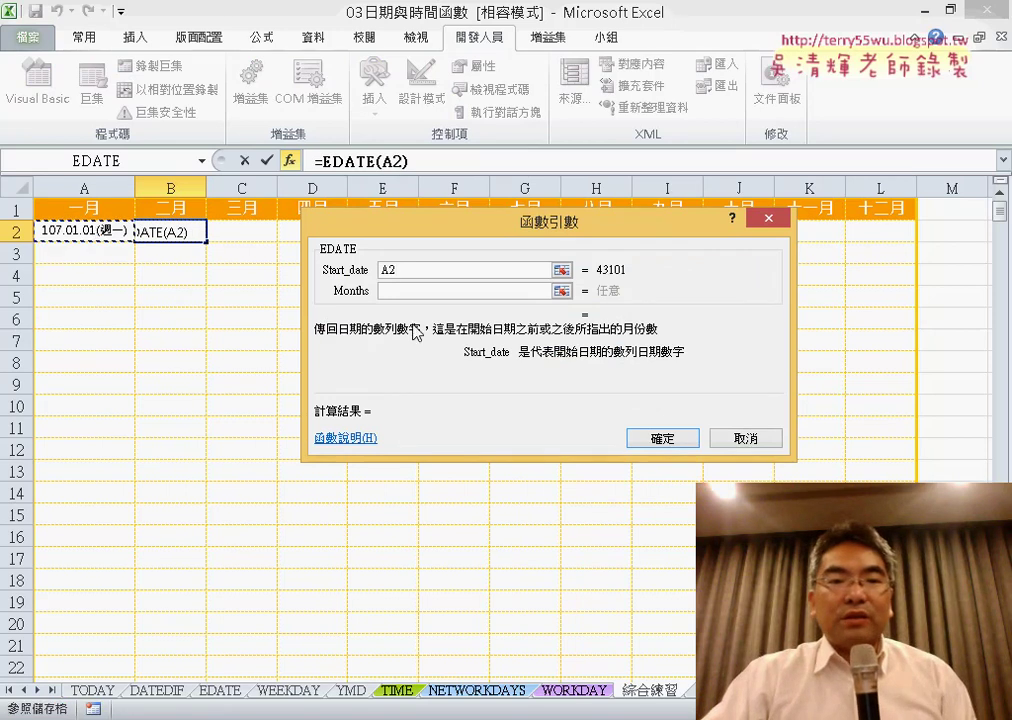
click(413, 291)
text(1)
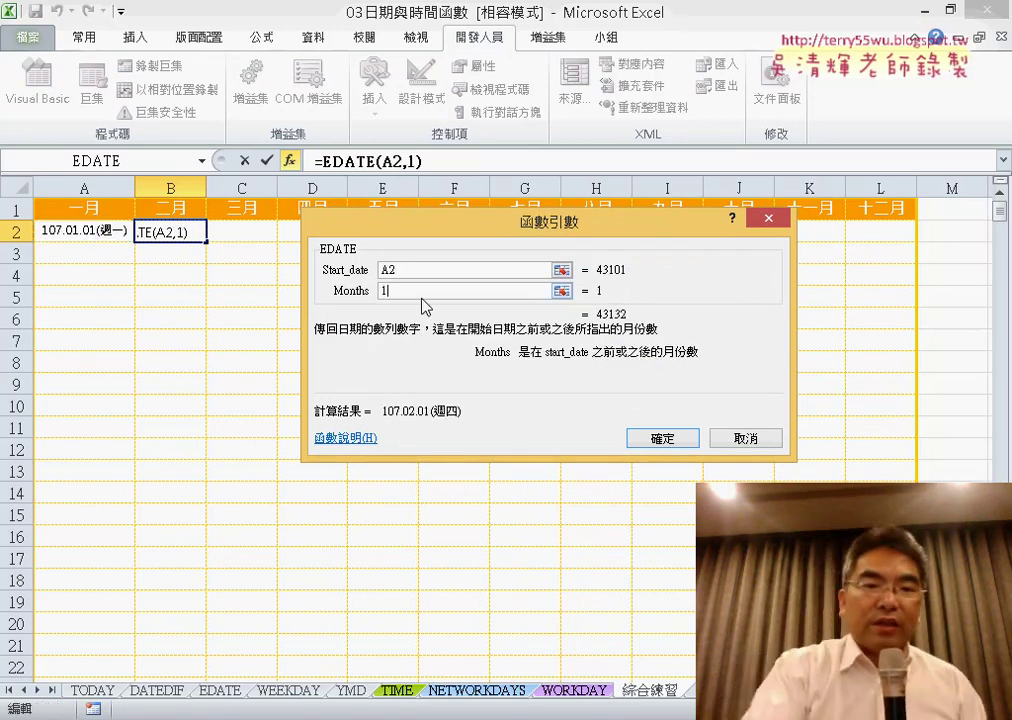
click(662, 439)
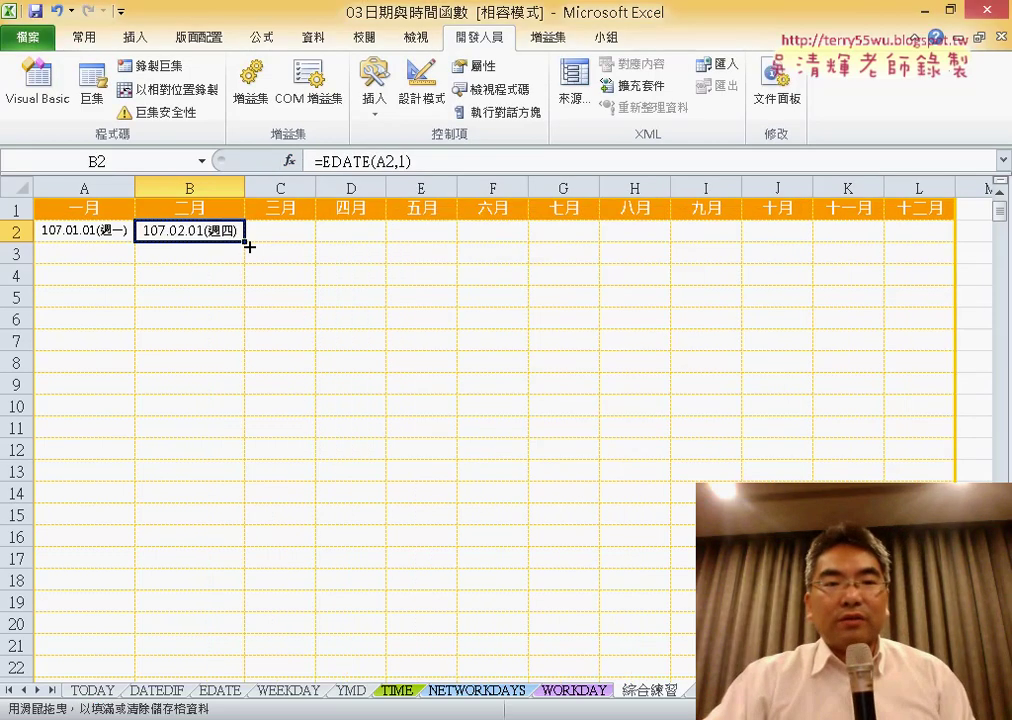
Copy B2's EDATE formula across to L2 and auto-fit columns C:L to show full dates.
drag(245, 242, 937, 252)
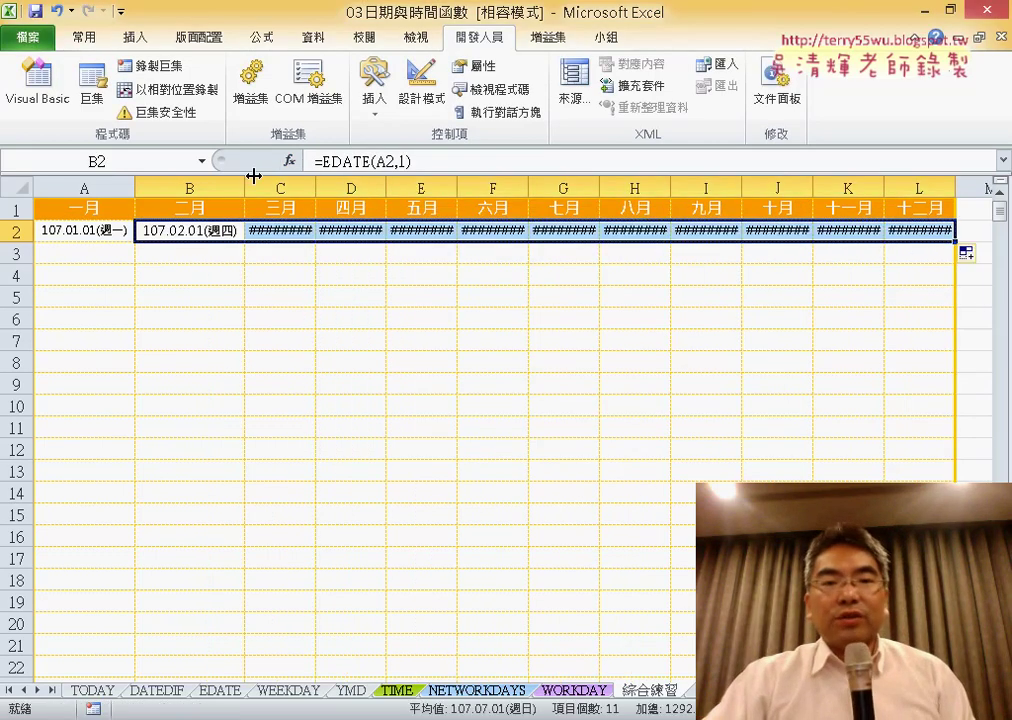
drag(289, 184, 889, 188)
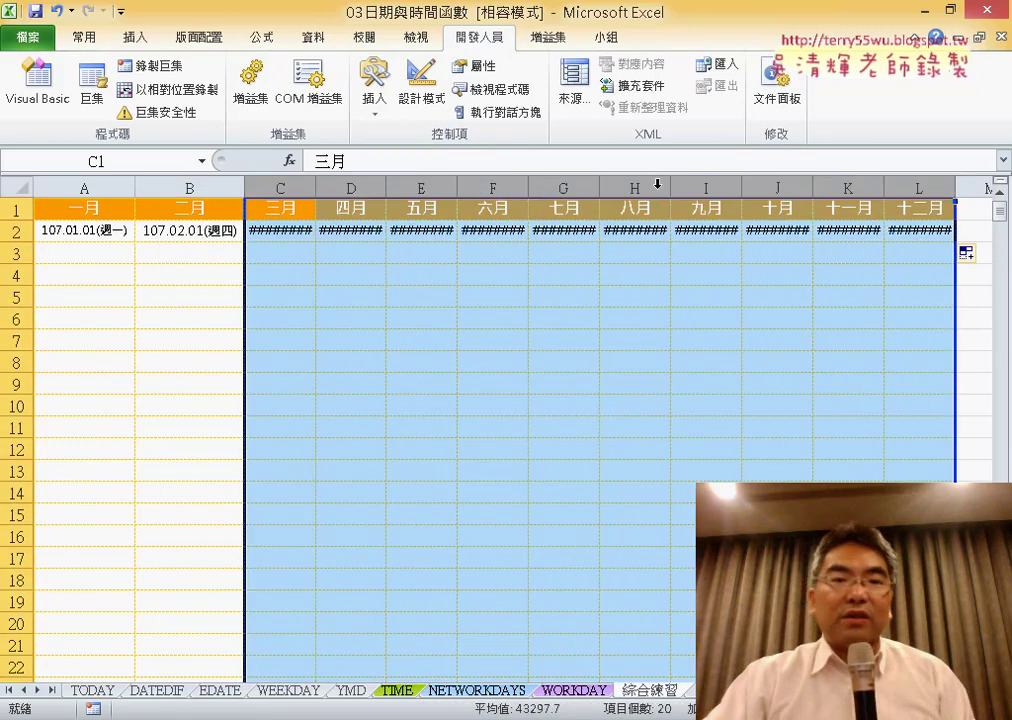
click(84, 38)
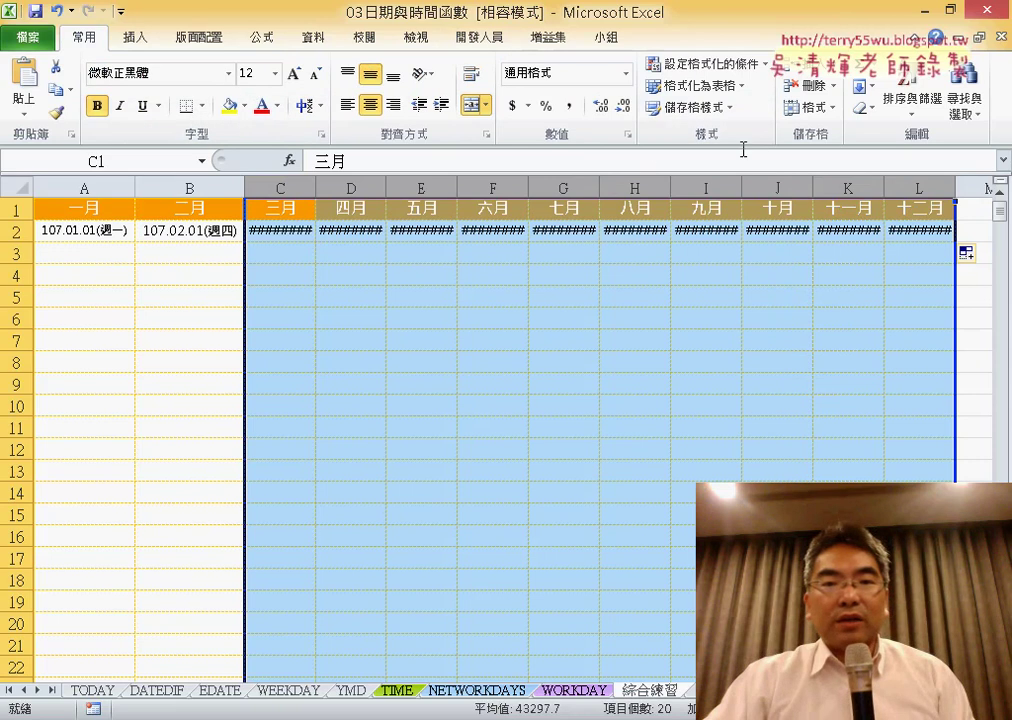
click(800, 108)
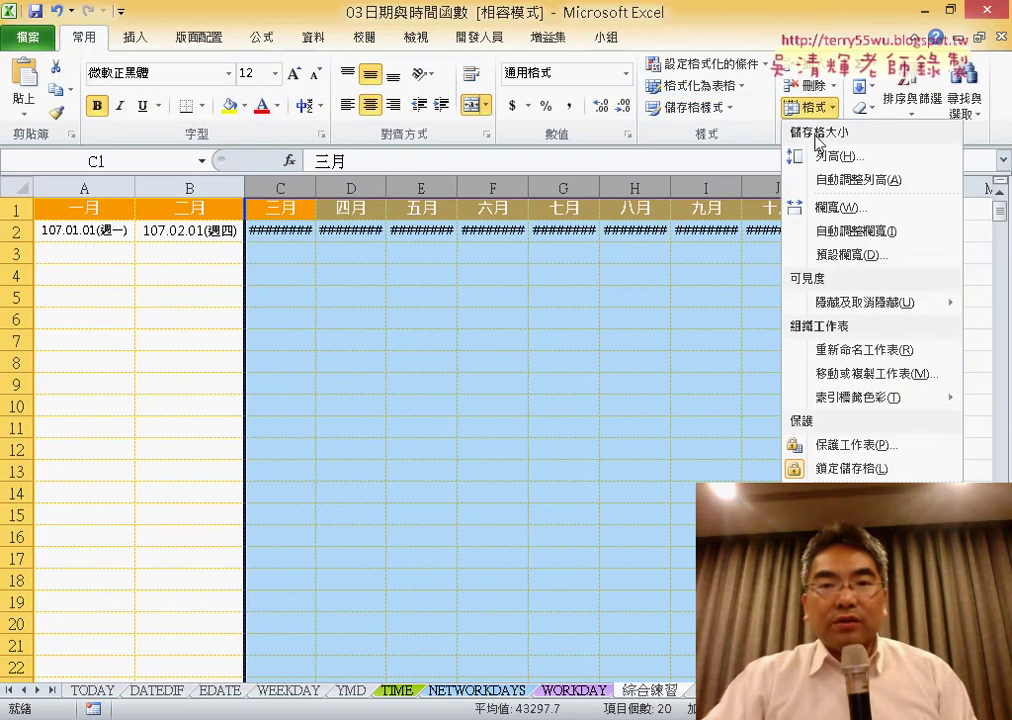
click(851, 232)
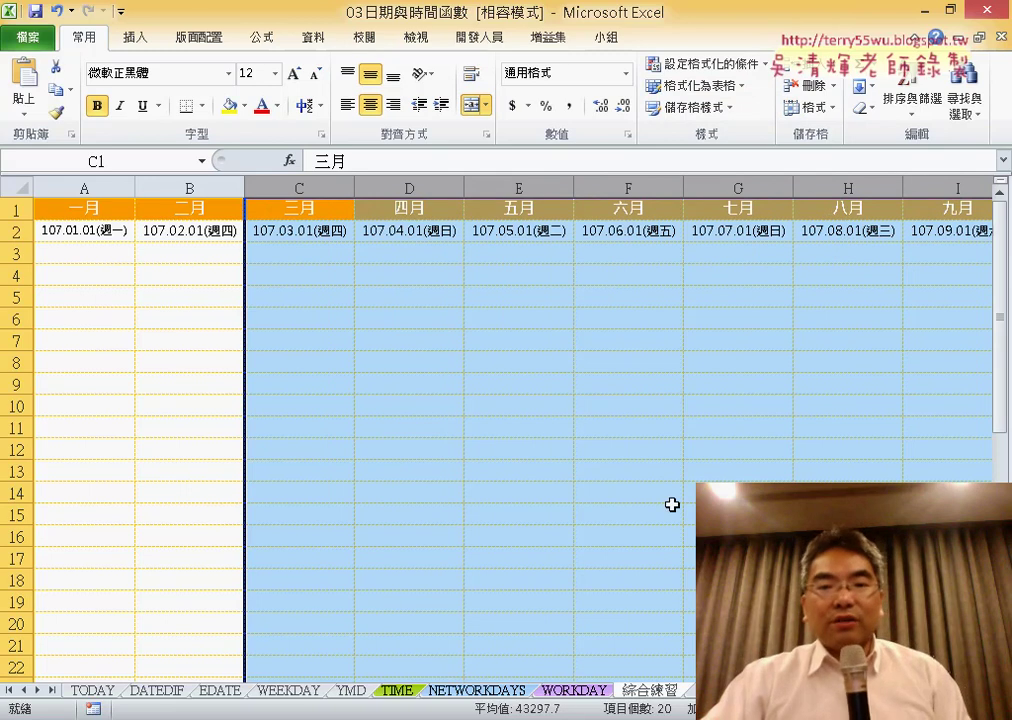
Return to the sheet's left side and select the row of month start dates.
ctrl+scroll(500, 430, down, 1)
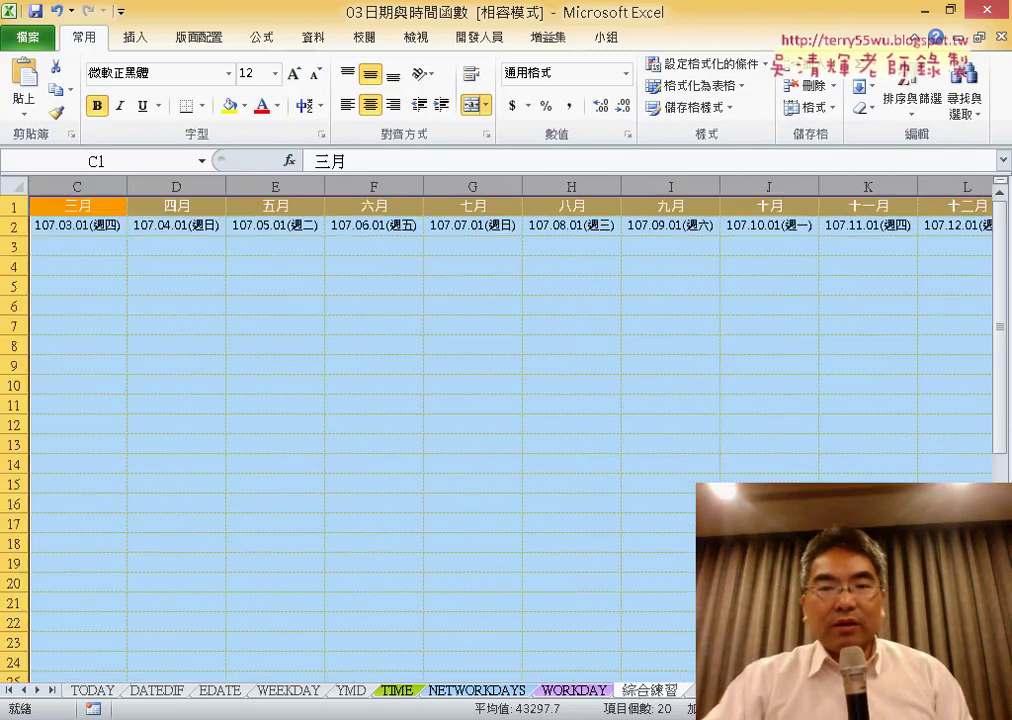
ctrl+scroll(500, 430, down, 1)
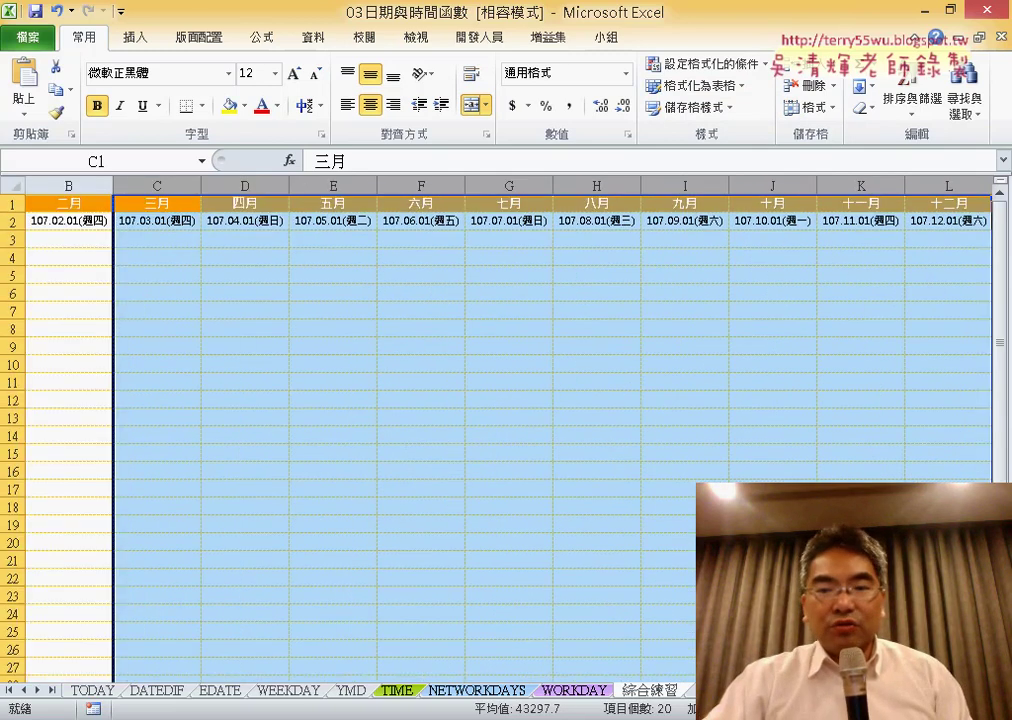
scroll(856, 409, left, 1)
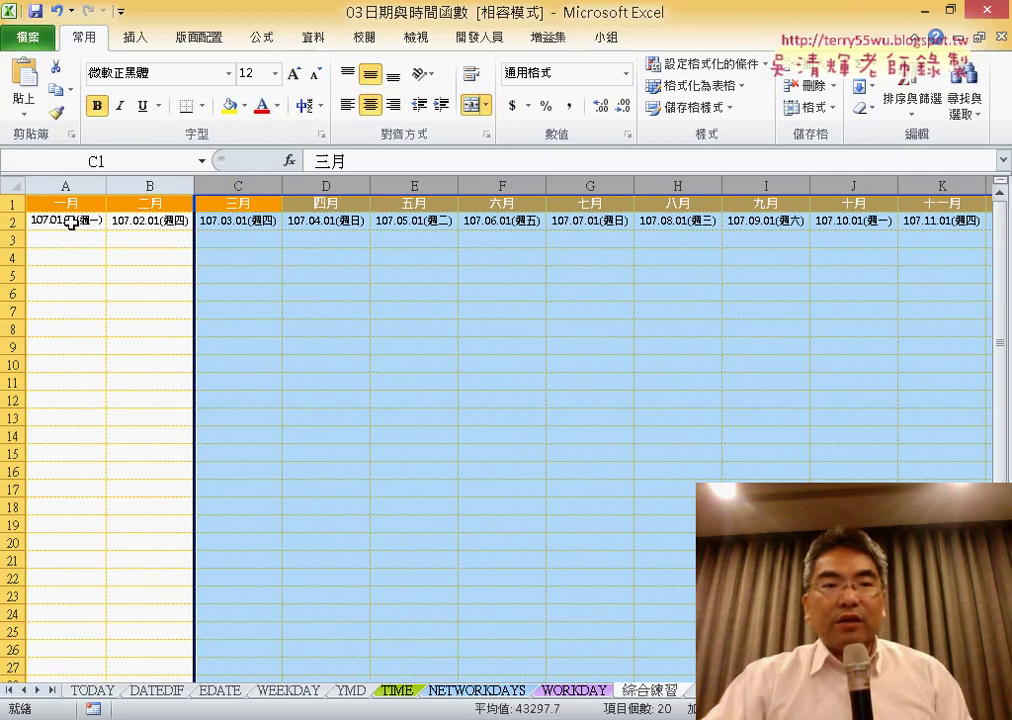
drag(70, 222, 928, 224)
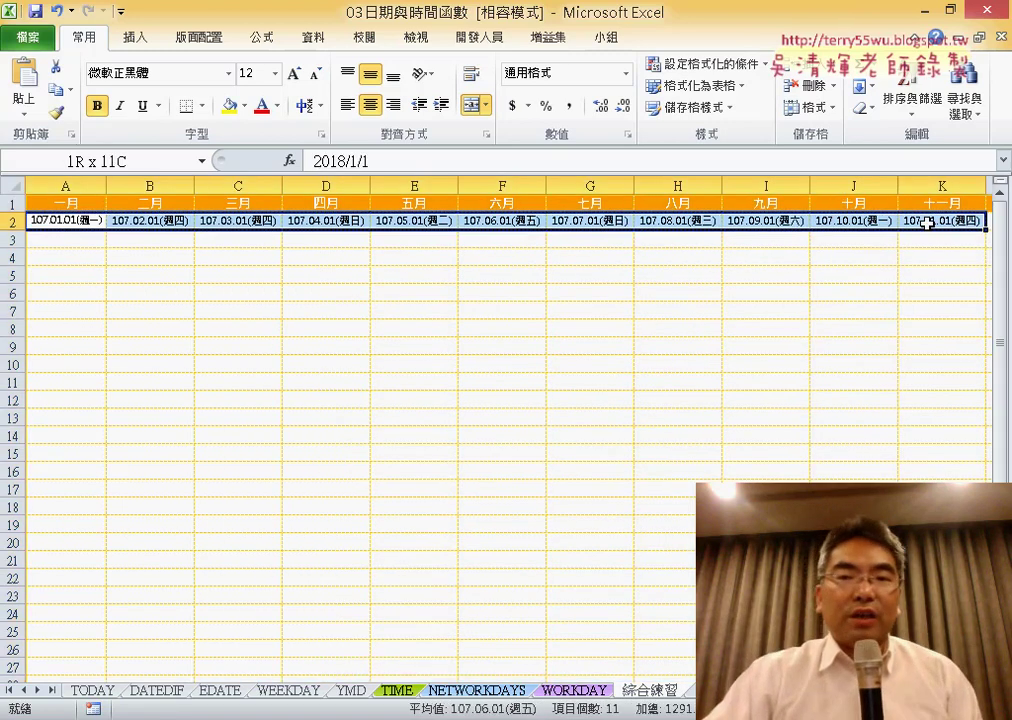
Enter =A2+1 in A3 so it shows 107.01.02(週二).
click(87, 240)
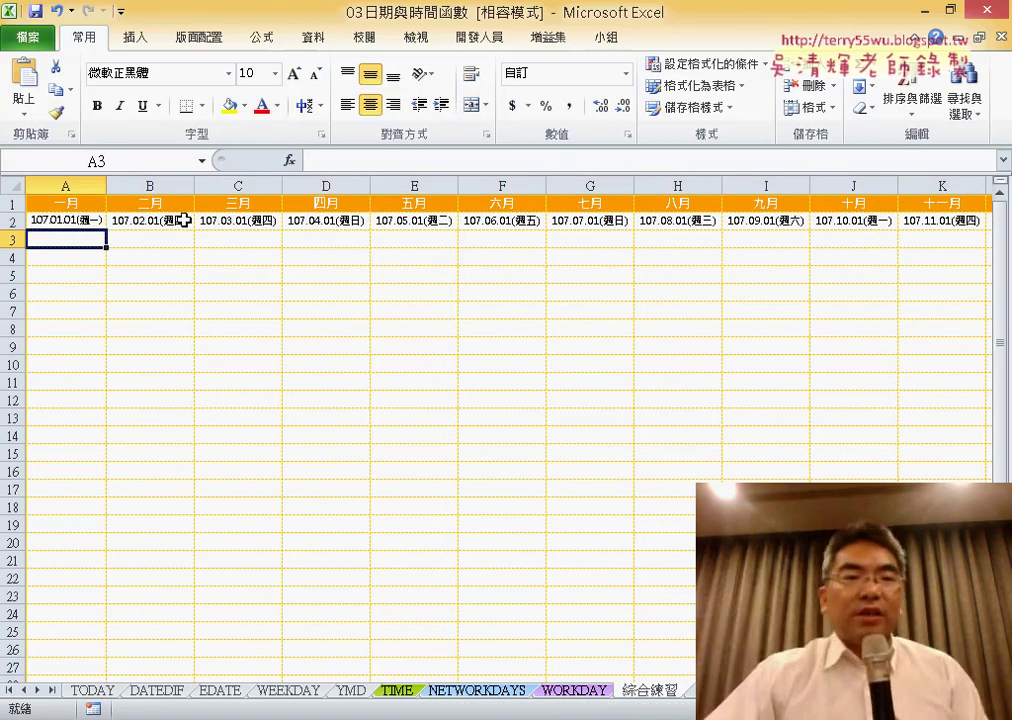
click(366, 153)
text(=)
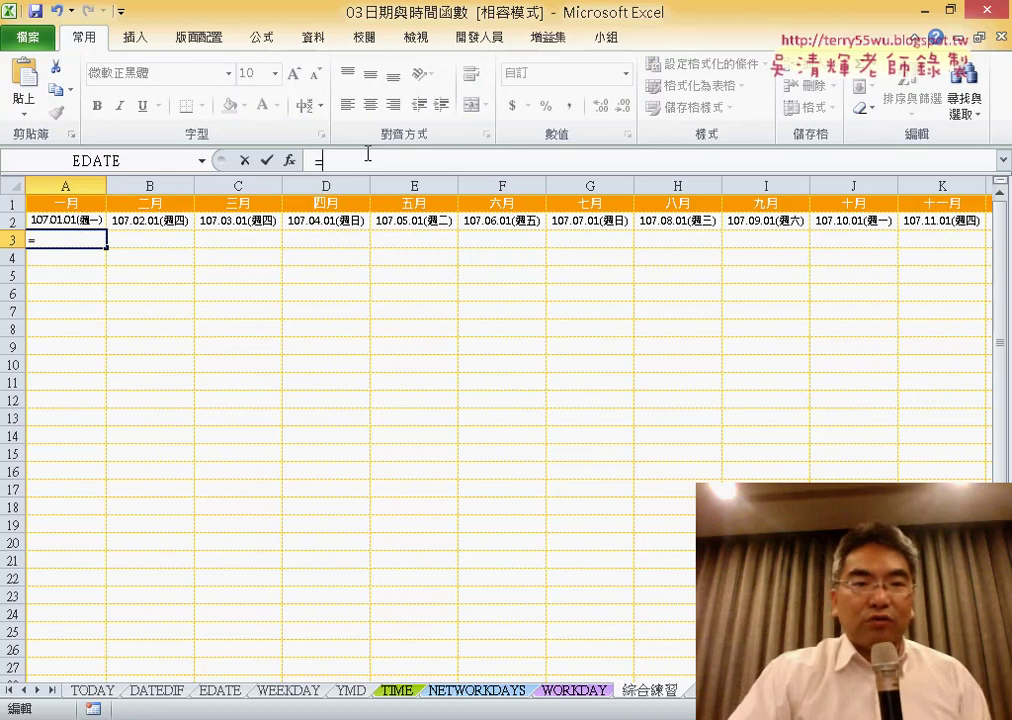
click(79, 220)
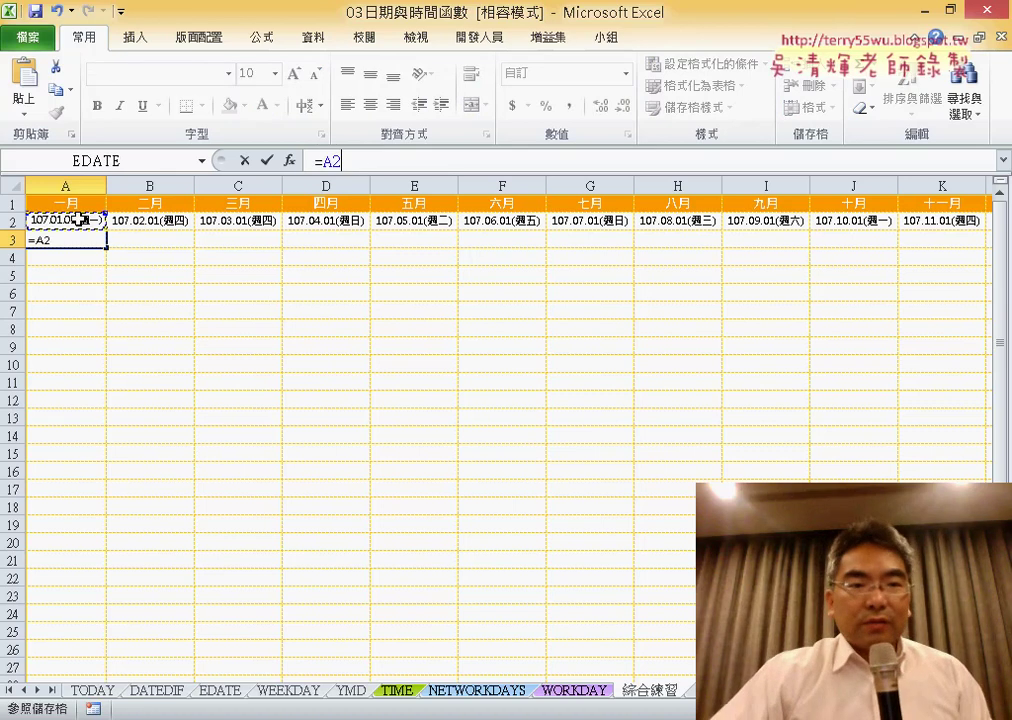
text(+)
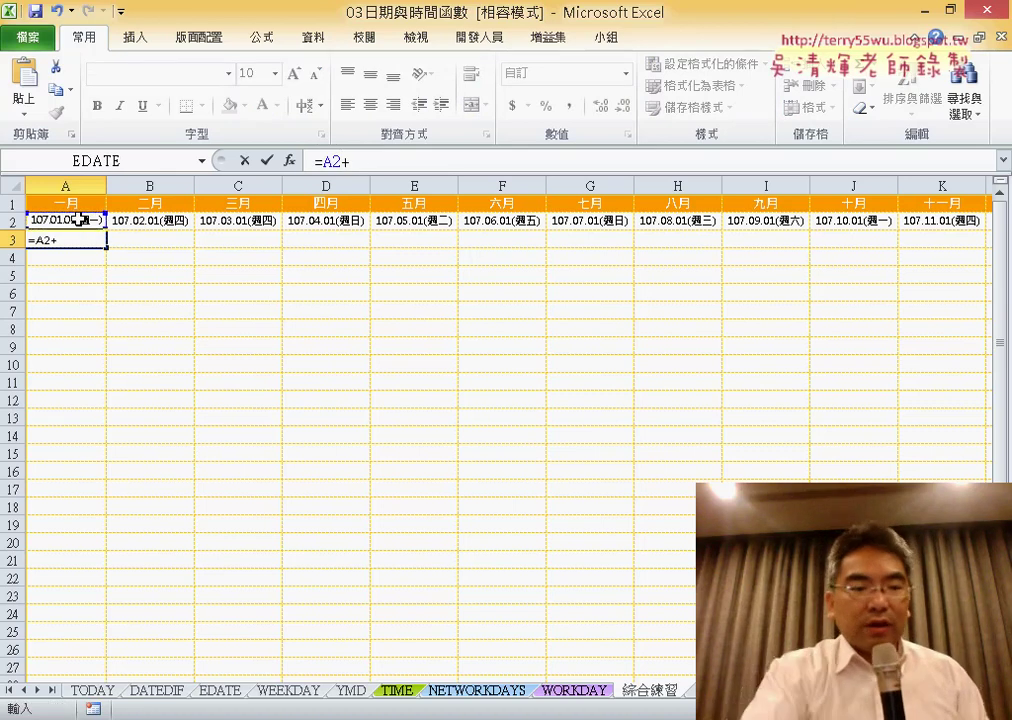
text(1)
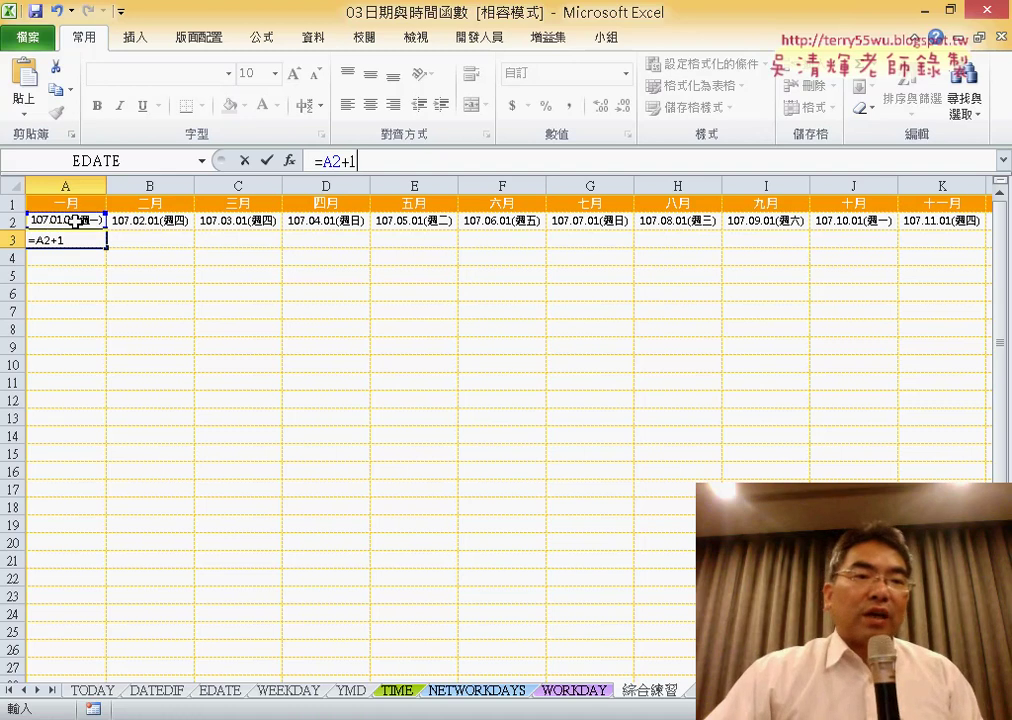
click(268, 161)
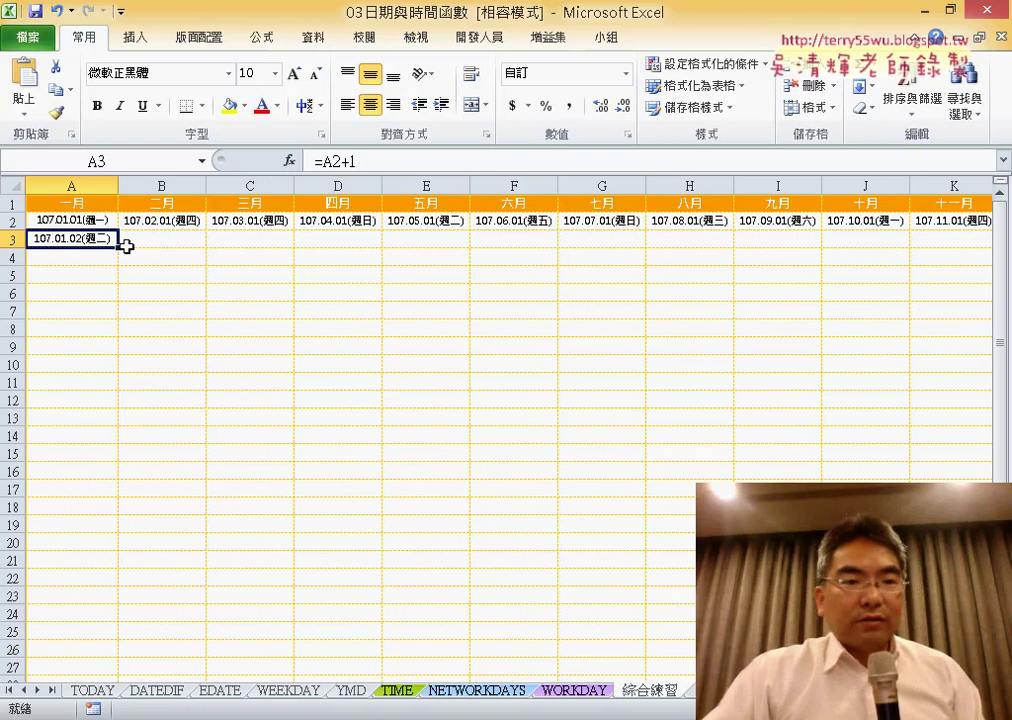
Fill =A2+1 down A3:B32, marking February's overrun into March dates, then reselect A3.
mouse_move(121, 246)
mouse_down()
mouse_move(121, 624)
mouse_move(192, 622)
mouse_up()
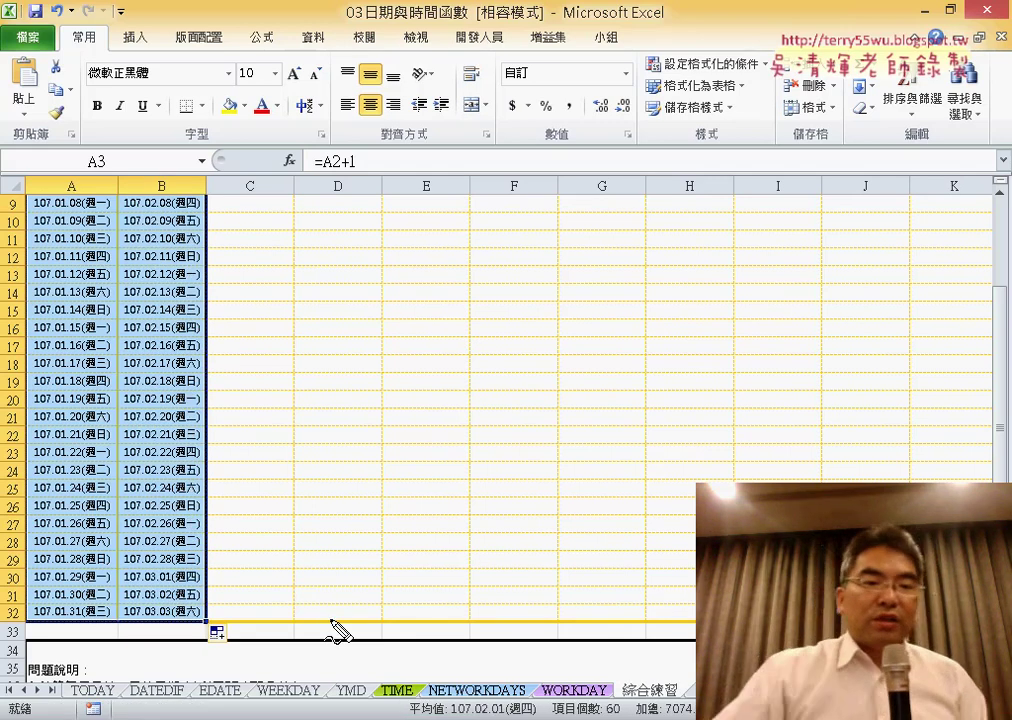
mouse_move(190, 630)
mouse_down()
mouse_move(212, 562)
mouse_move(230, 603)
mouse_up()
mouse_move(346, 459)
mouse_down()
mouse_move(215, 555)
mouse_move(307, 576)
mouse_up()
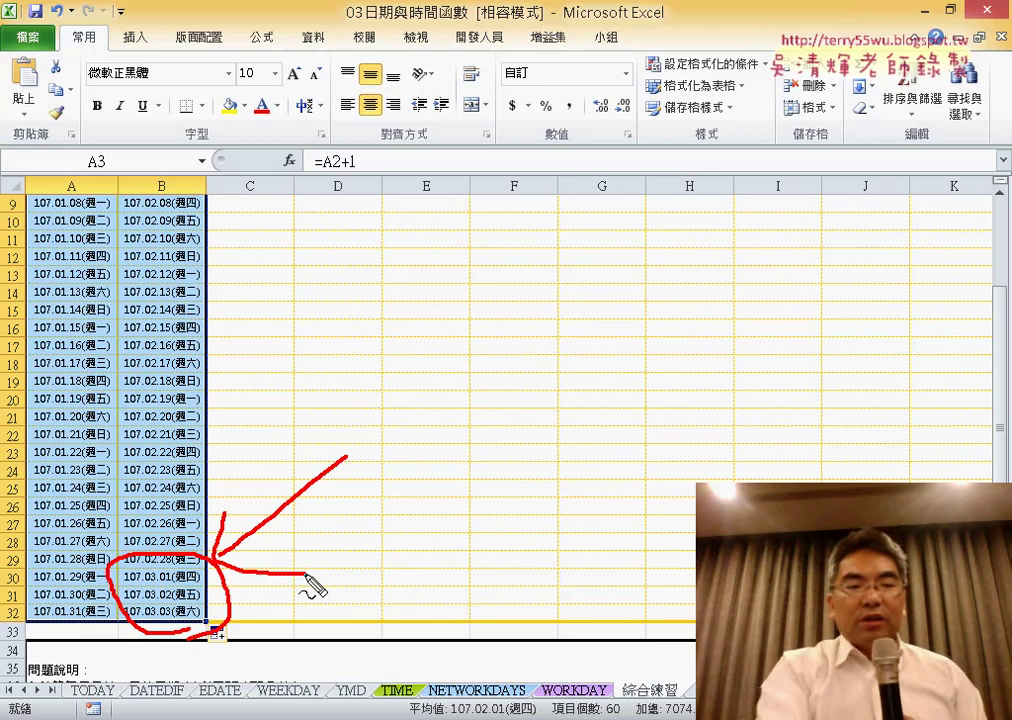
key(Escape)
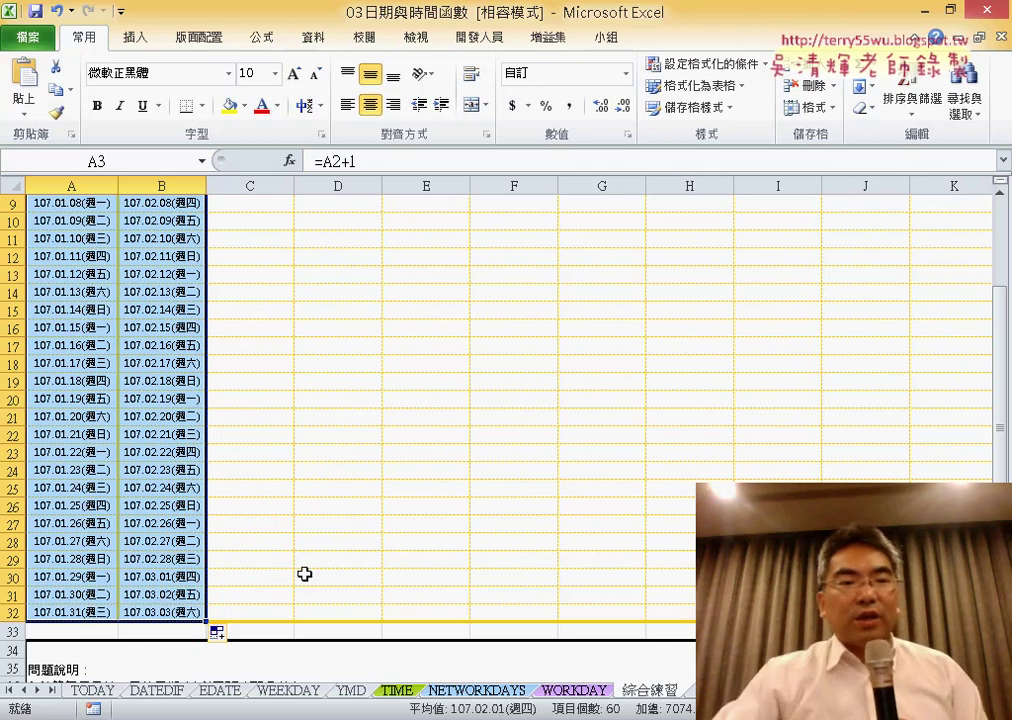
scroll(305, 574, up, 3)
click(72, 239)
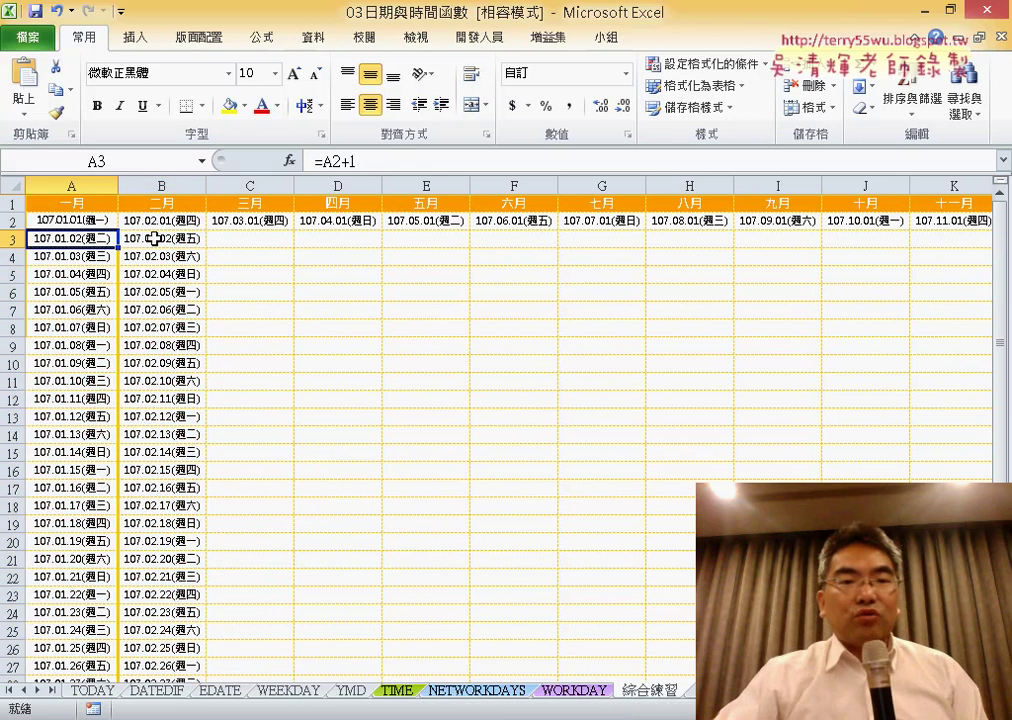
Cut A2+1 from A3's formula and browse the Logical functions, cancelling an accidental FALSE.
drag(323, 161, 356, 161)
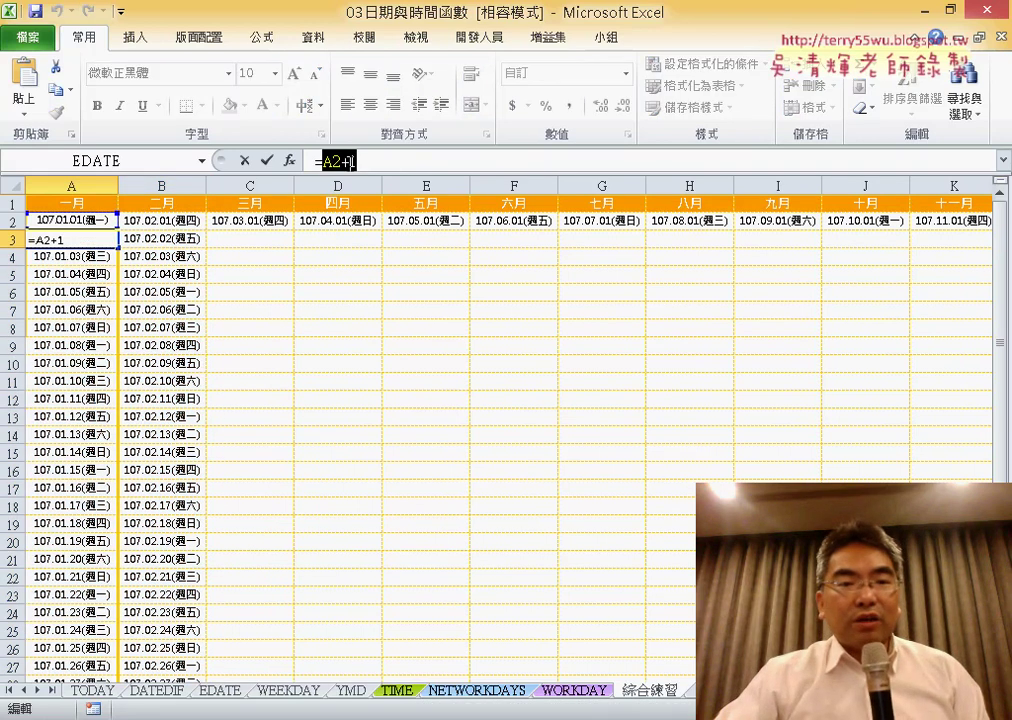
right_click(349, 167)
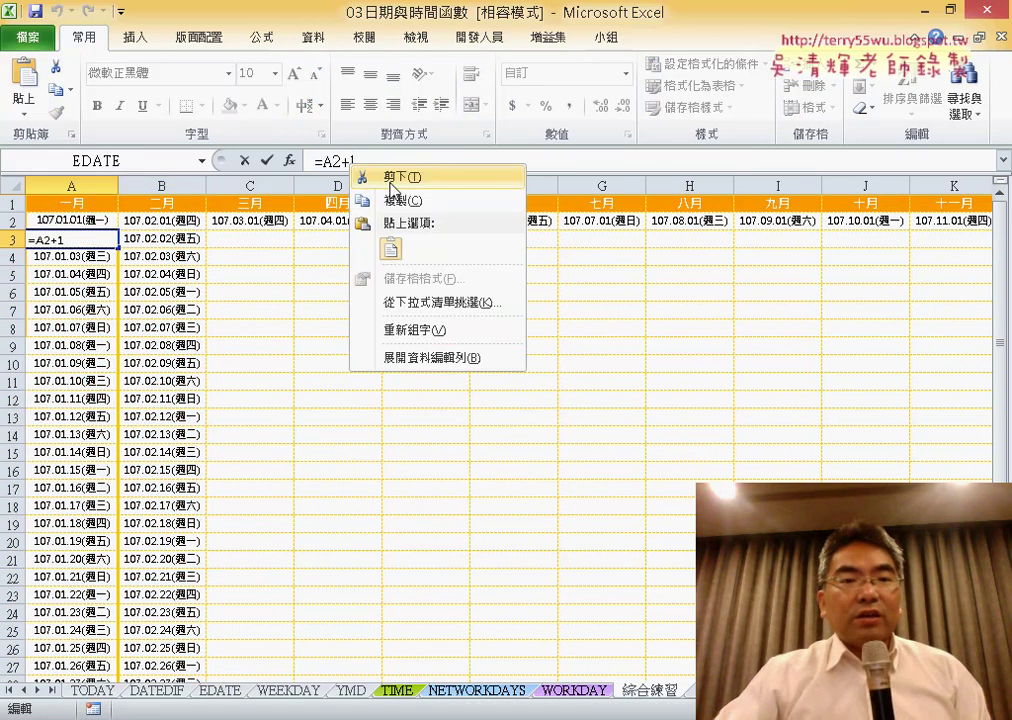
click(390, 178)
click(289, 160)
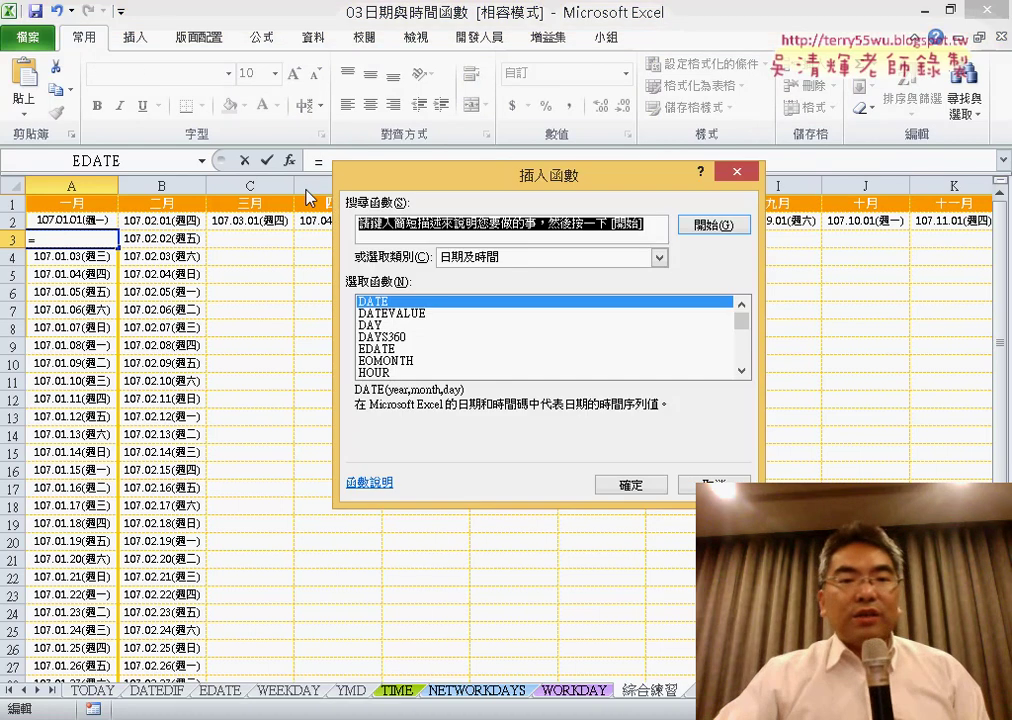
click(470, 258)
click(481, 385)
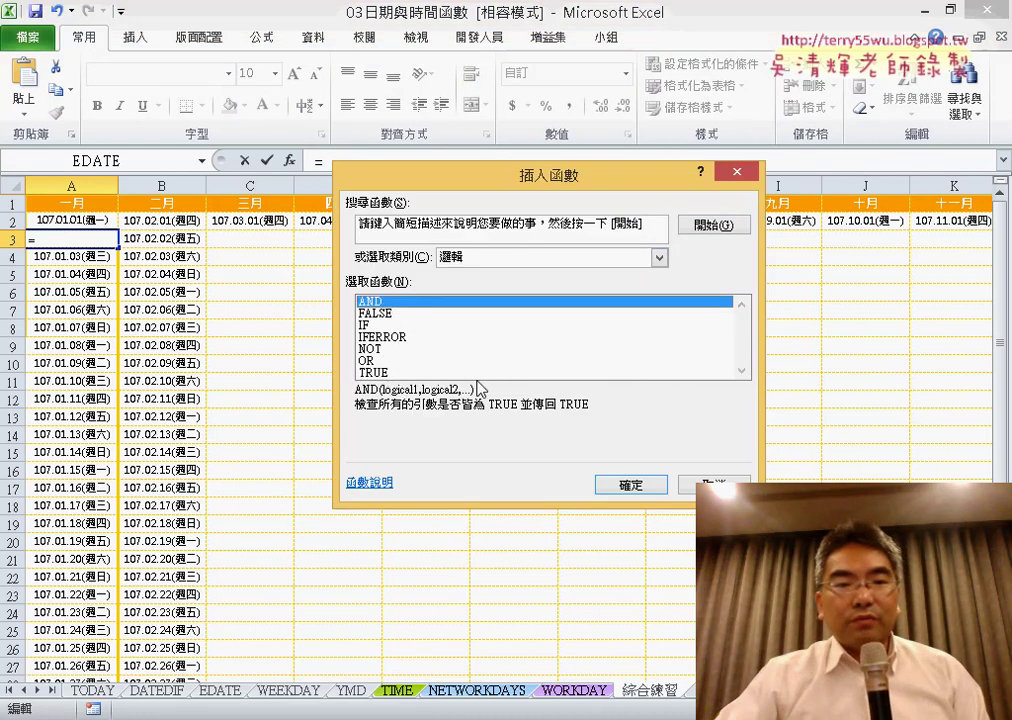
double_click(376, 313)
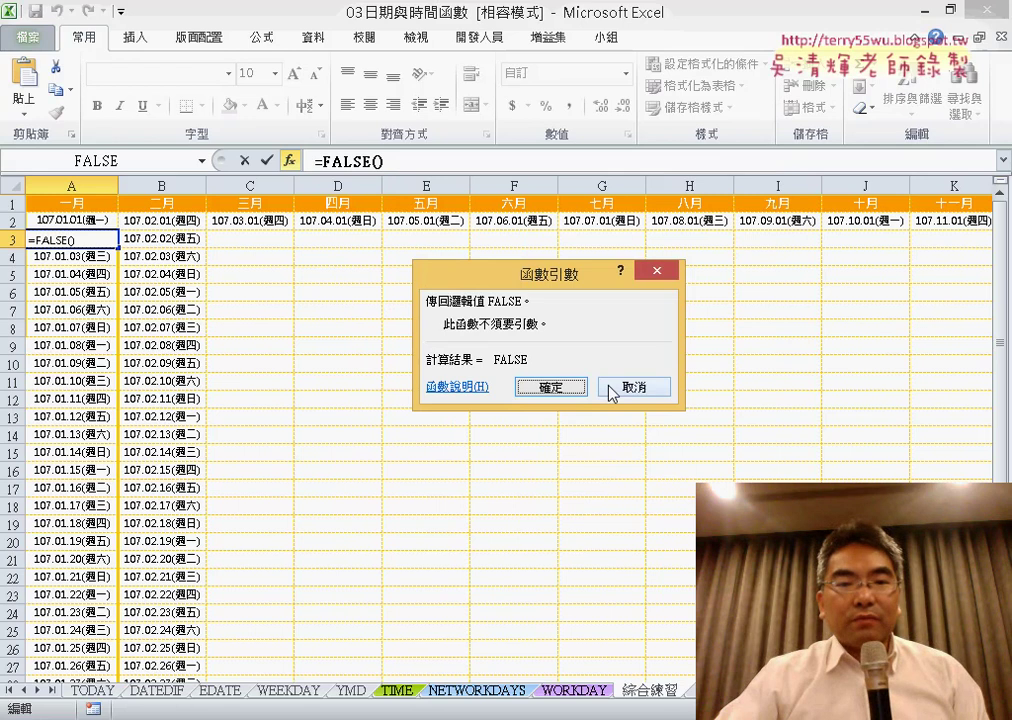
click(612, 390)
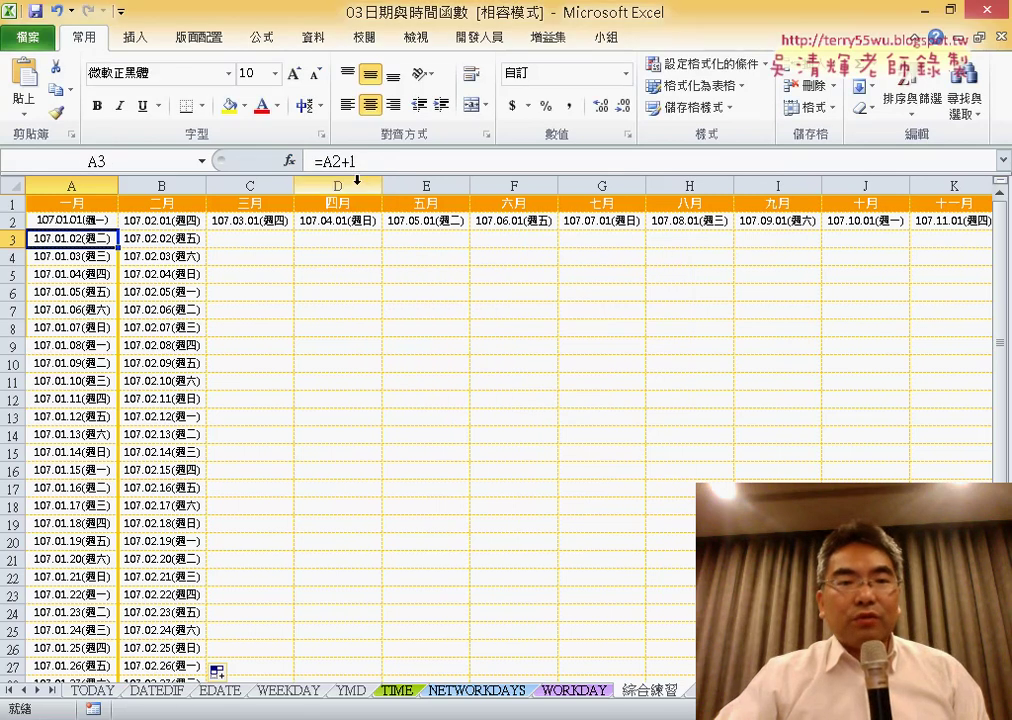
Insert IF into A3's formula and delete the leftover A2+1+ text.
click(291, 161)
click(400, 325)
double_click(617, 325)
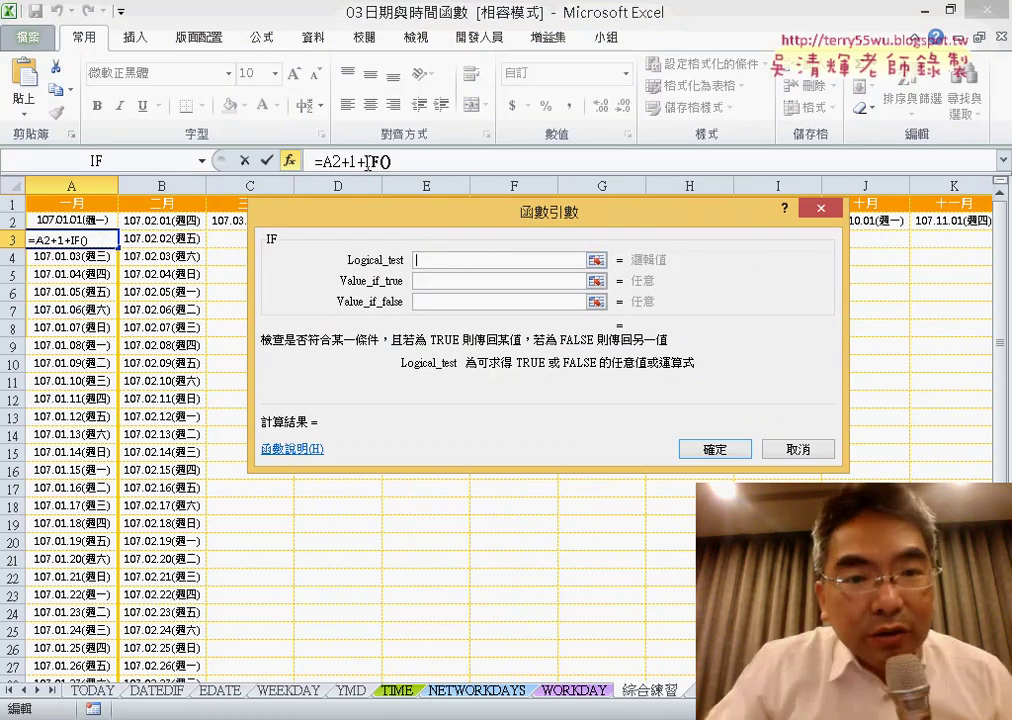
drag(366, 161, 322, 161)
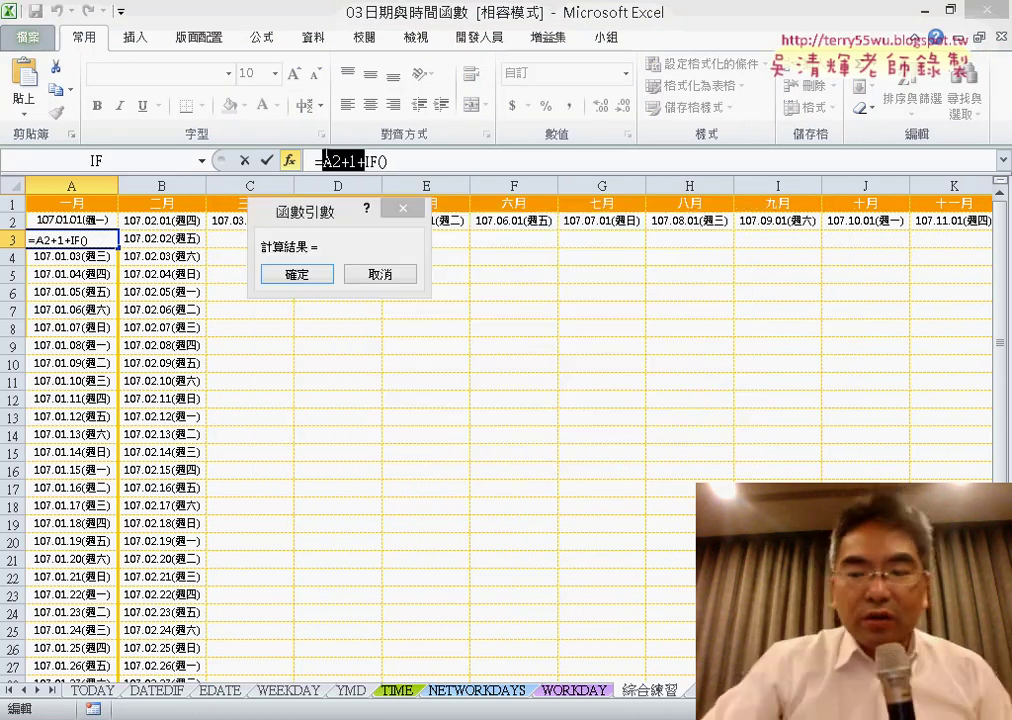
key(Delete)
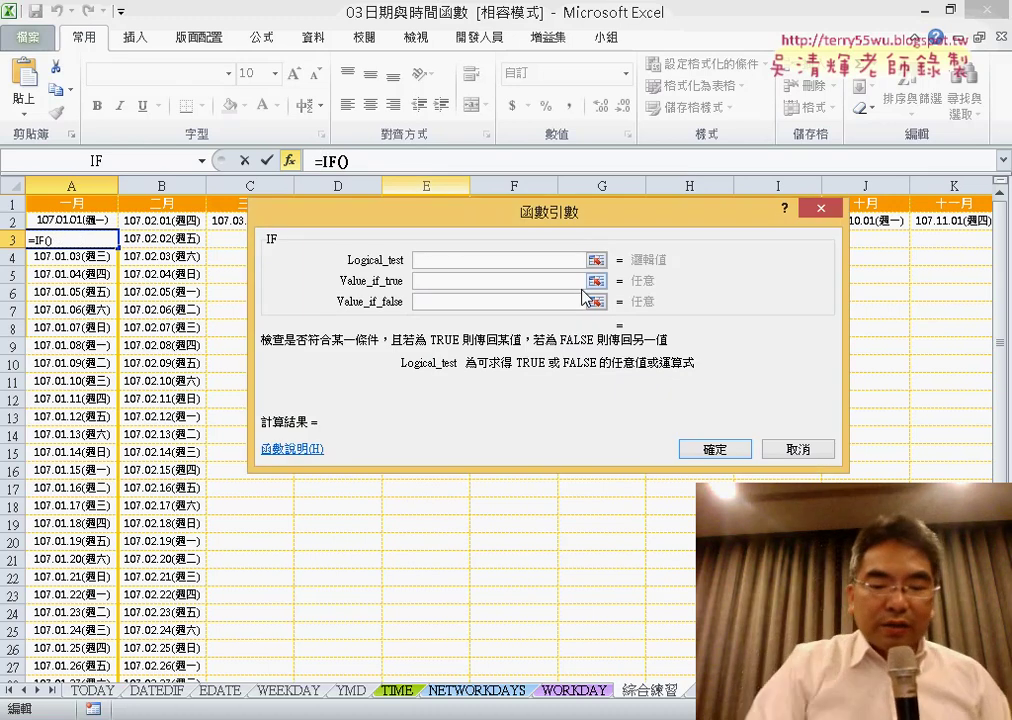
Enter IF's arguments: test MONTH(A2)<>MONTH(A2+1), value-if-true "", value-if-false A2+1.
text(month()
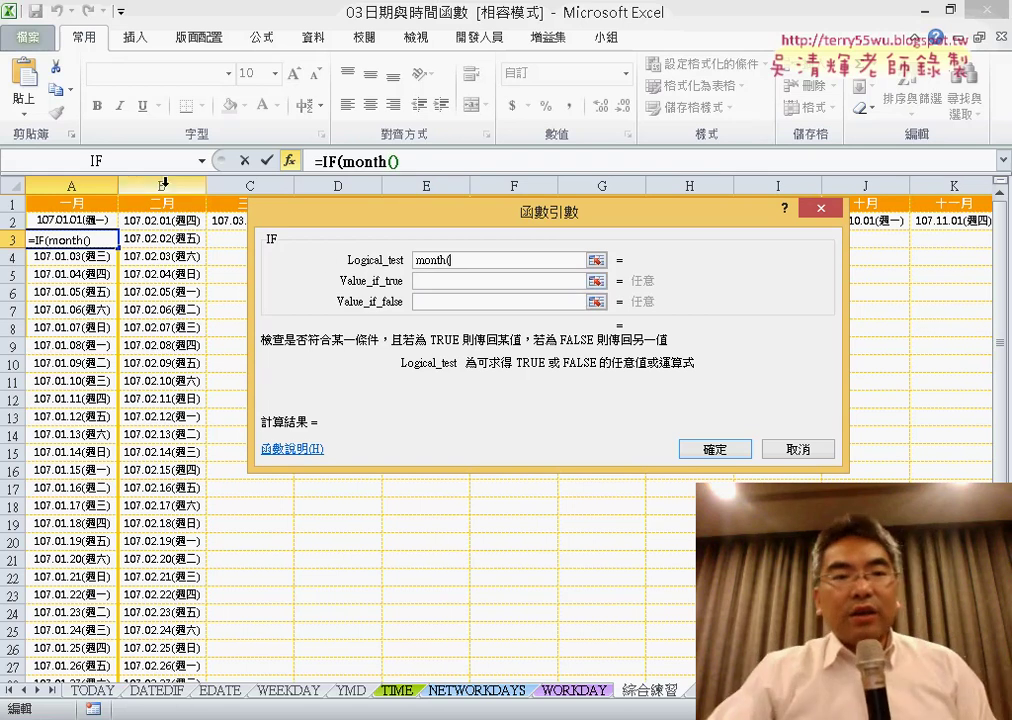
click(64, 221)
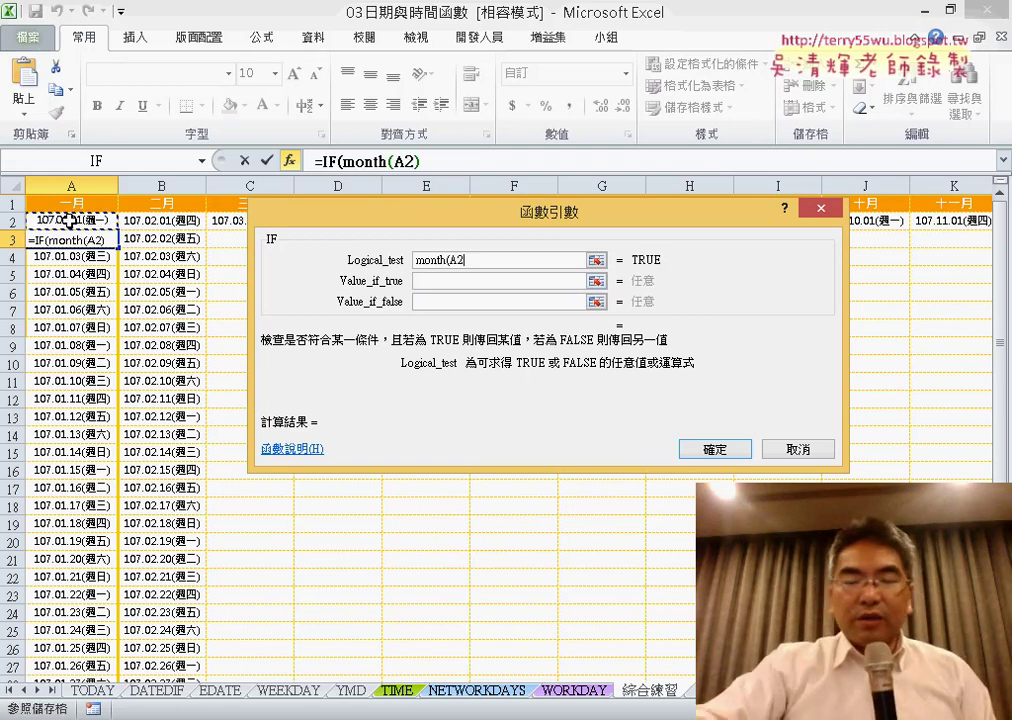
text())
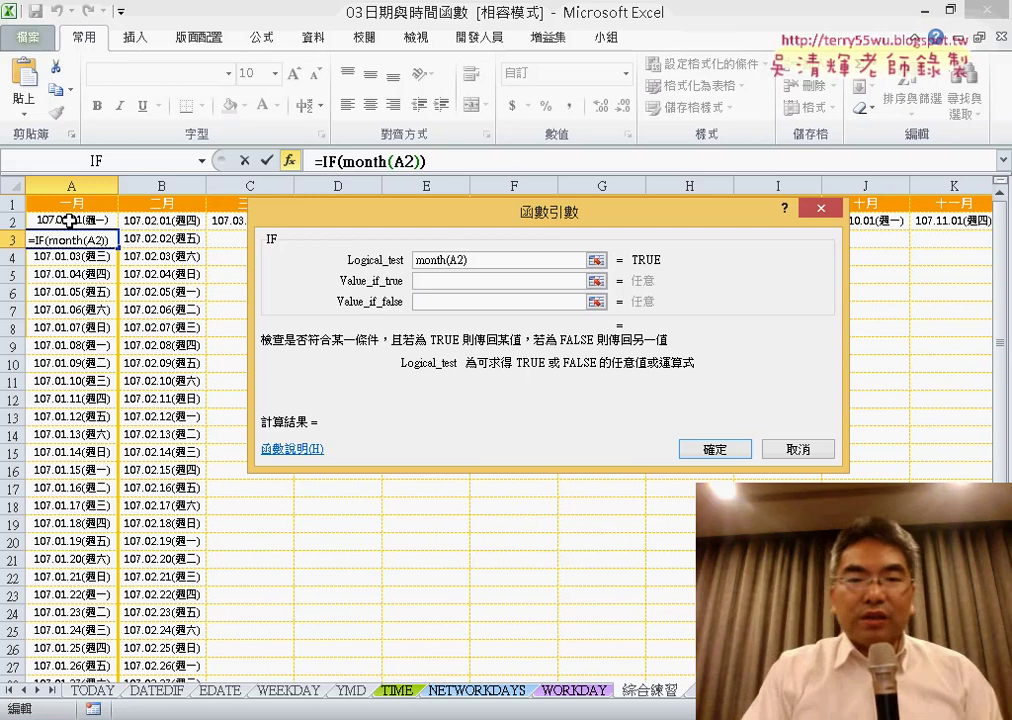
text(<>)
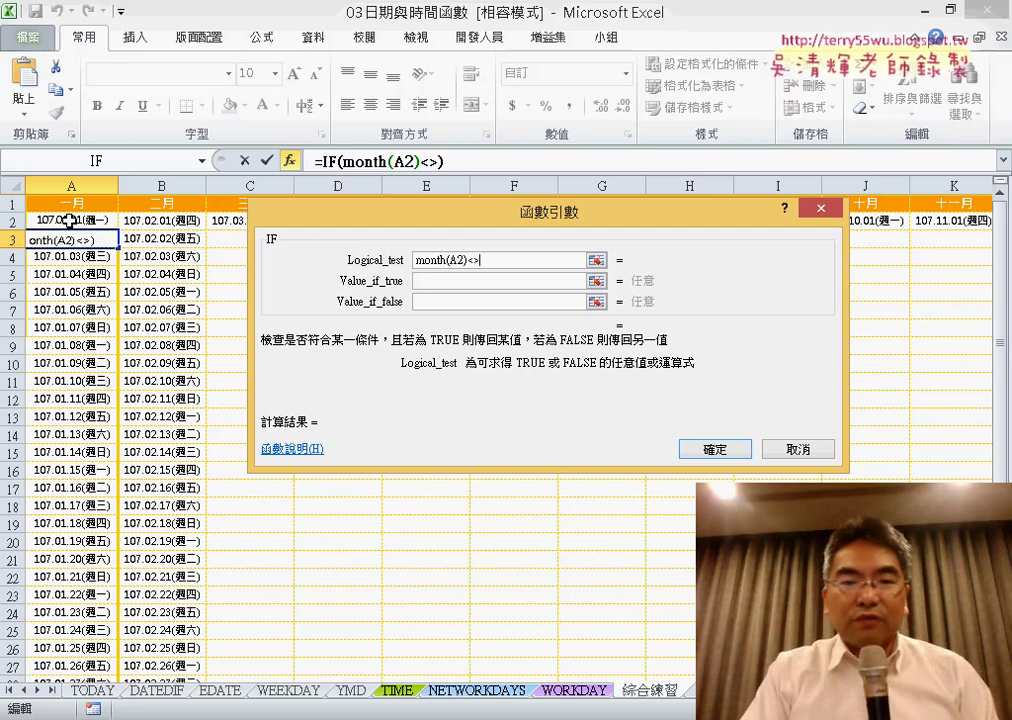
text(month(A)
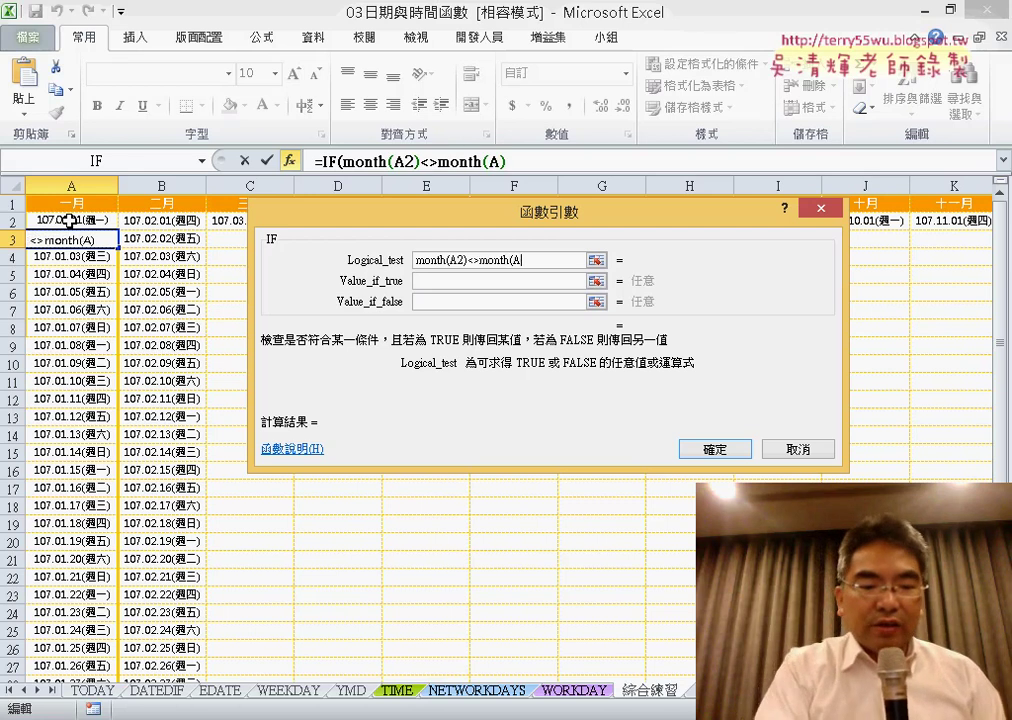
text(2+1)
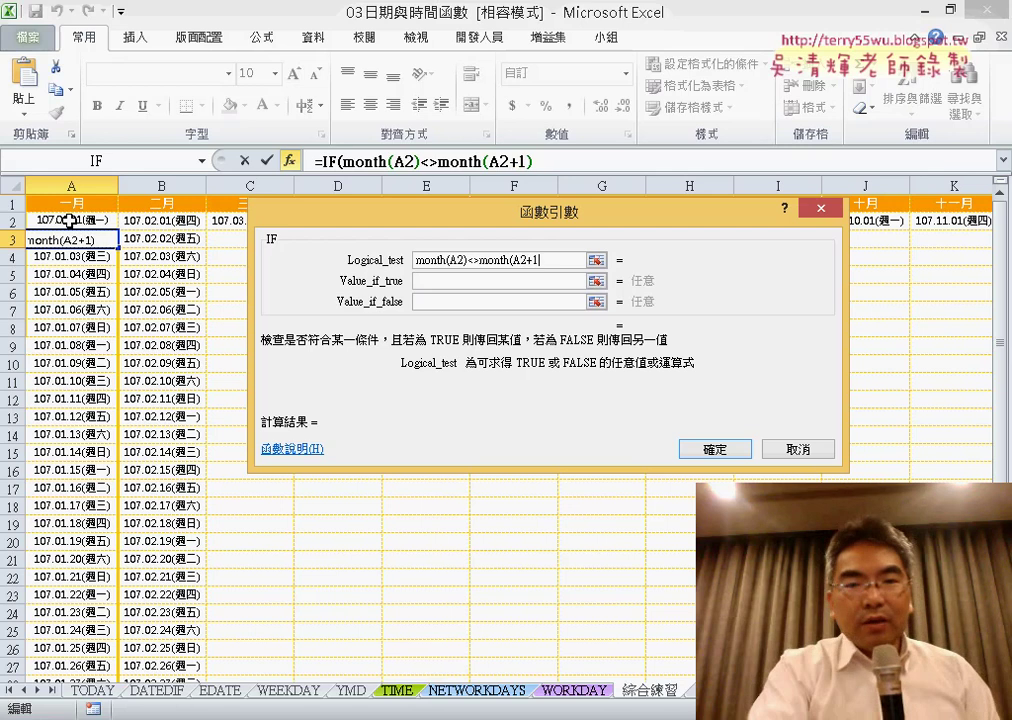
text())
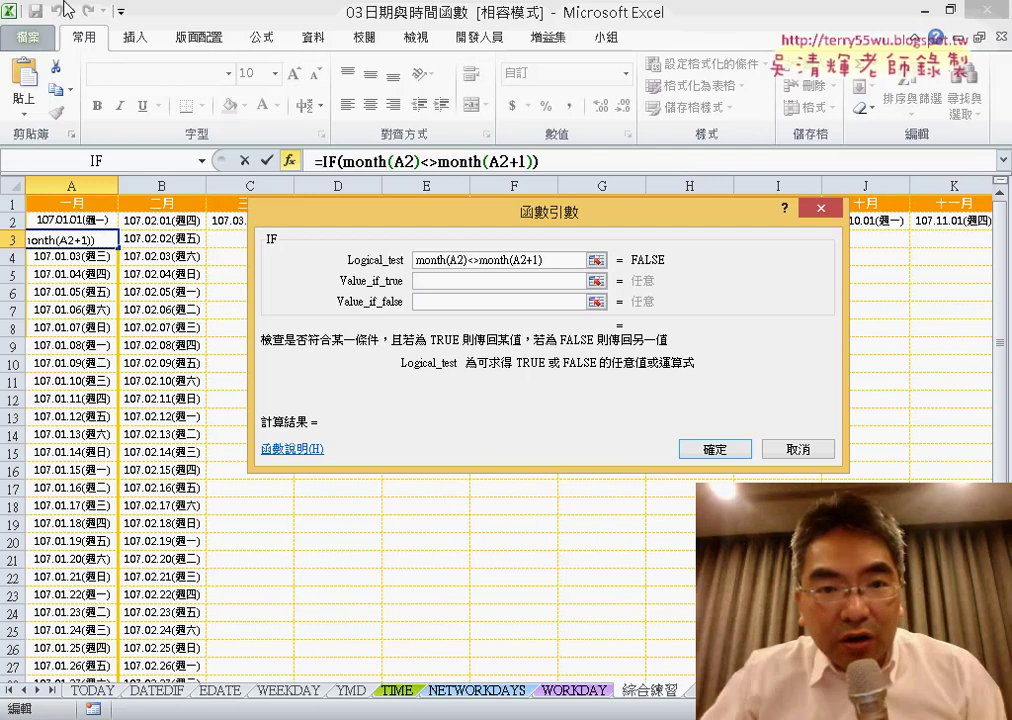
click(497, 281)
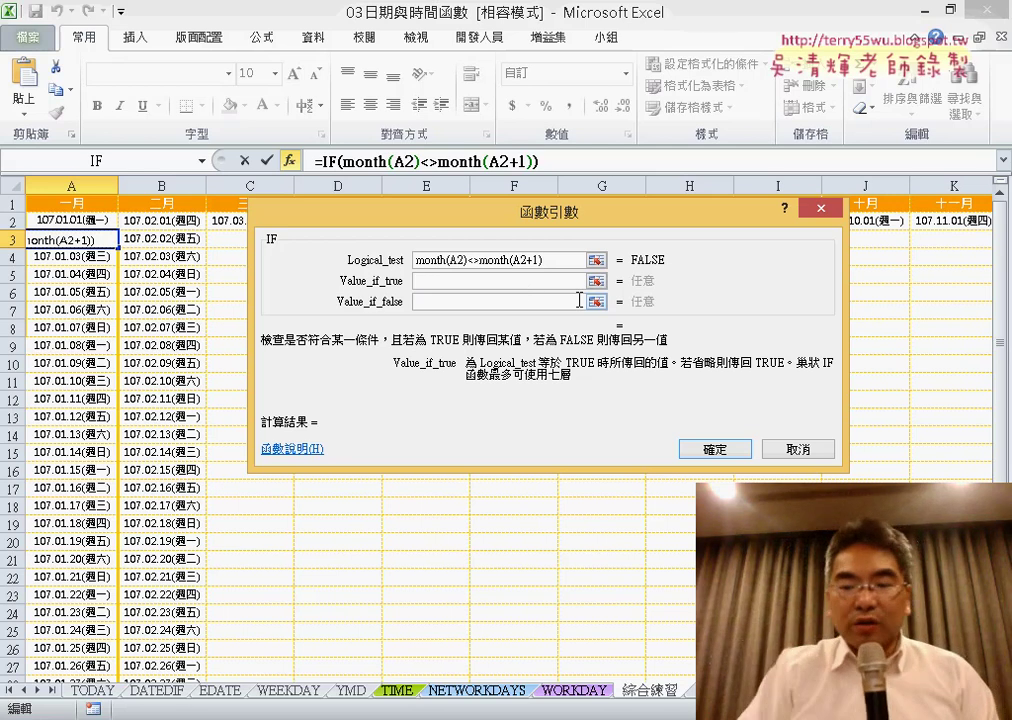
text("")
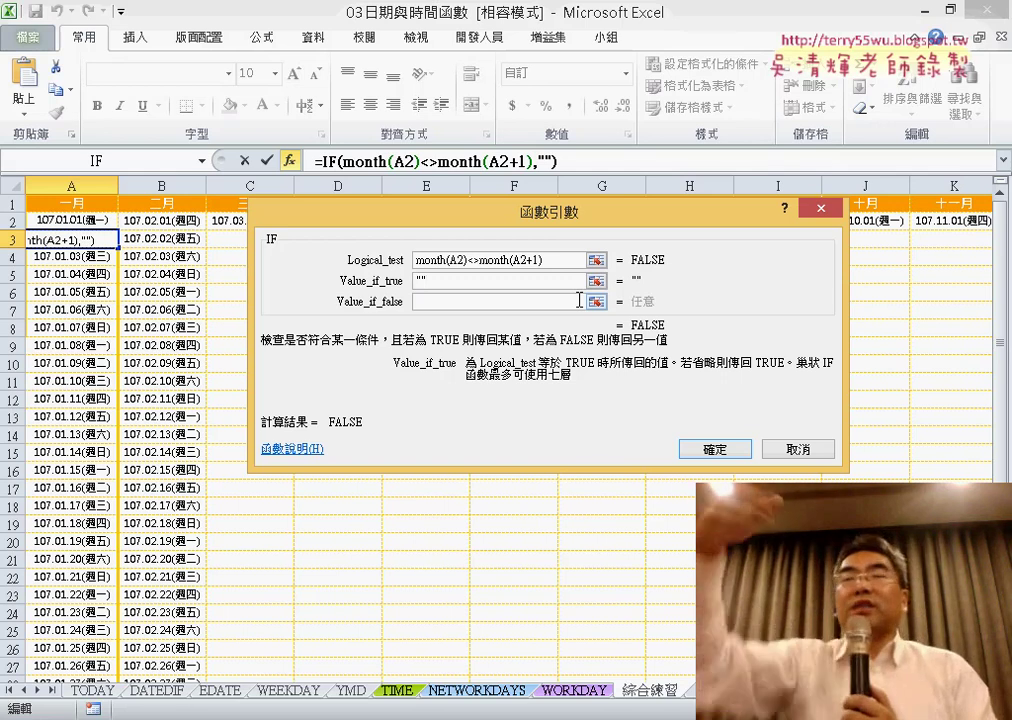
click(471, 301)
text(A)
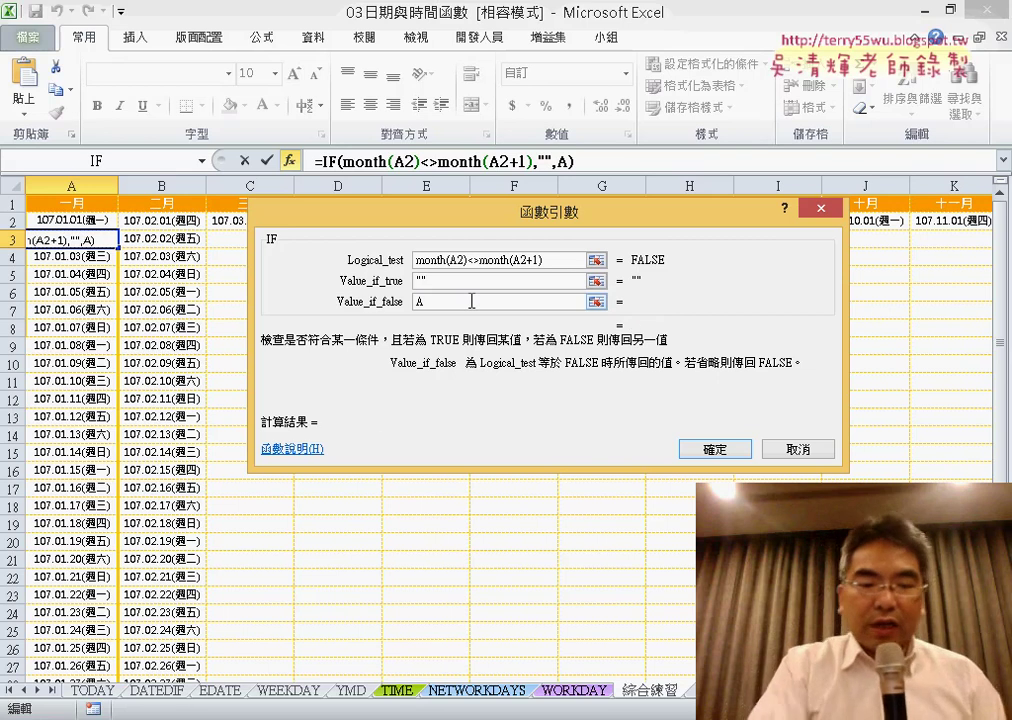
text(2)
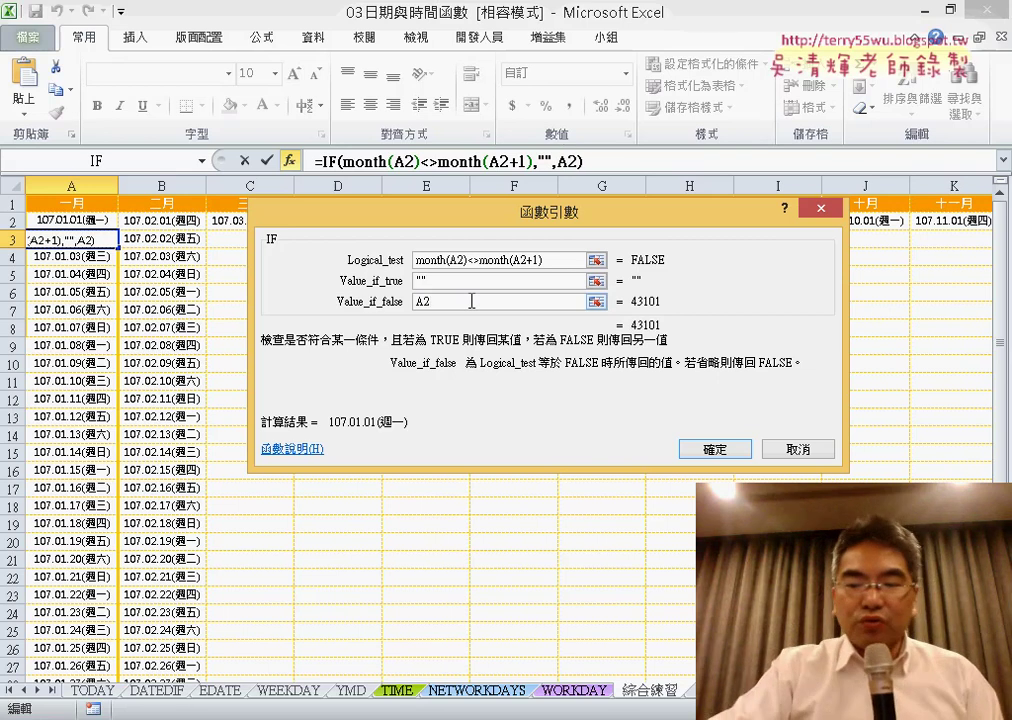
text(+1)
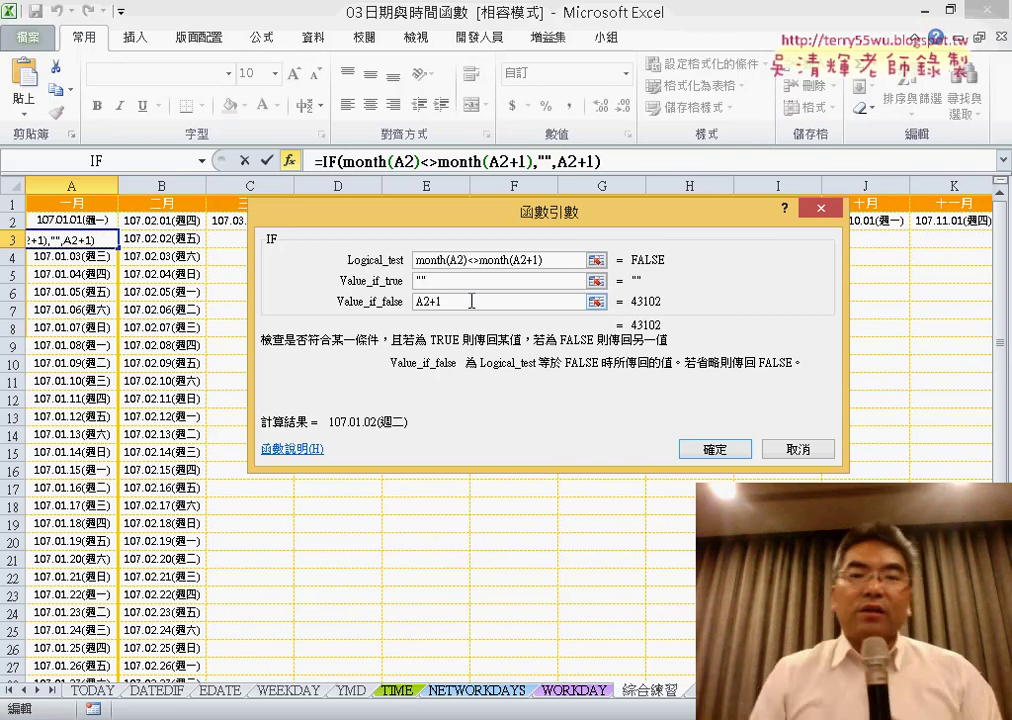
click(716, 450)
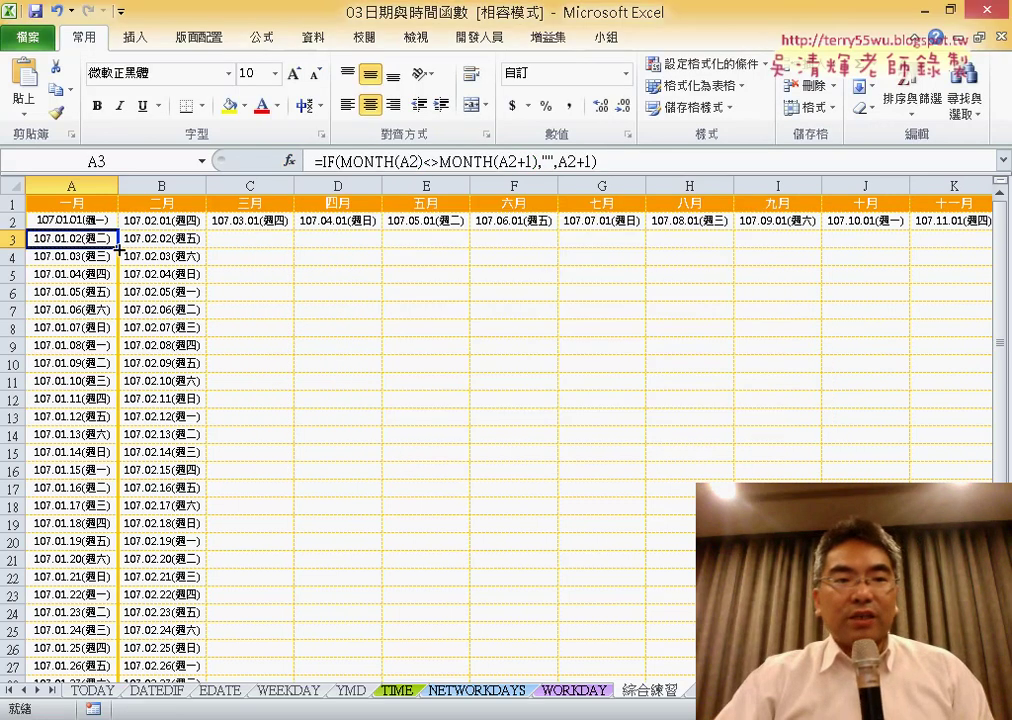
mouse_move(119, 250)
mouse_down()
mouse_move(107, 650)
mouse_move(193, 652)
mouse_up()
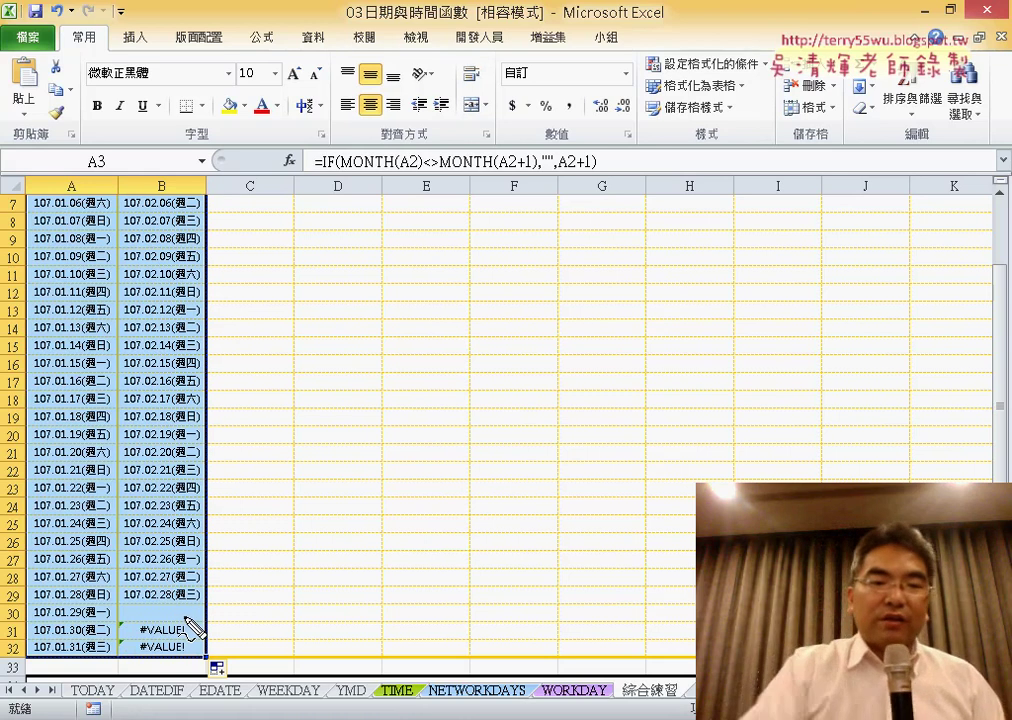
drag(135, 625, 200, 606)
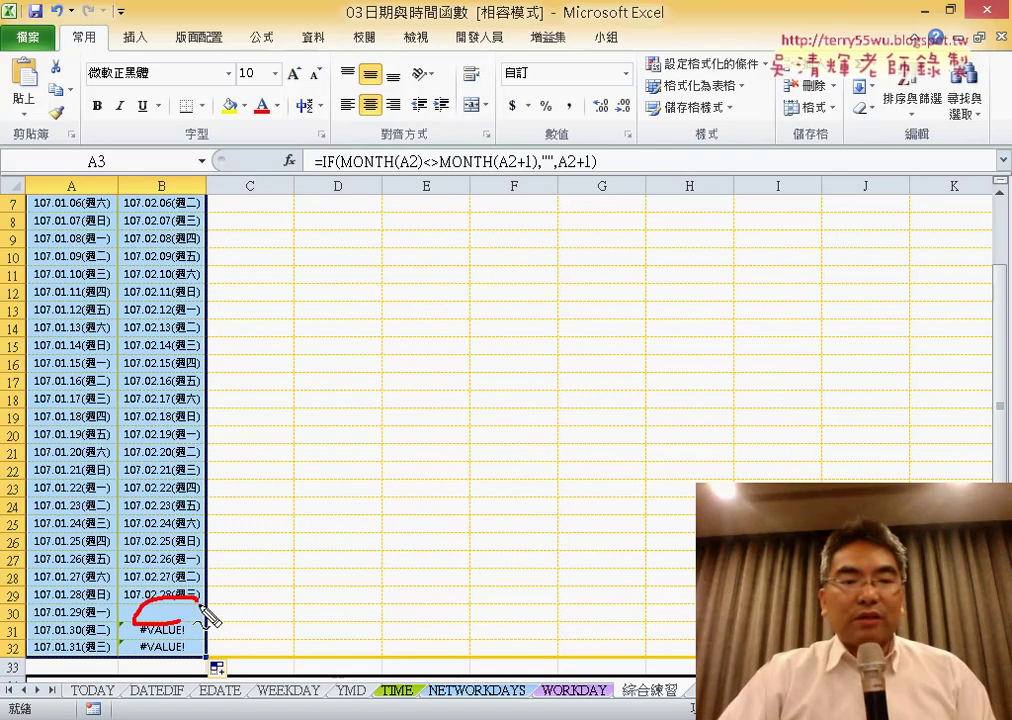
mouse_move(260, 598)
mouse_down()
mouse_move(223, 620)
mouse_move(262, 619)
mouse_up()
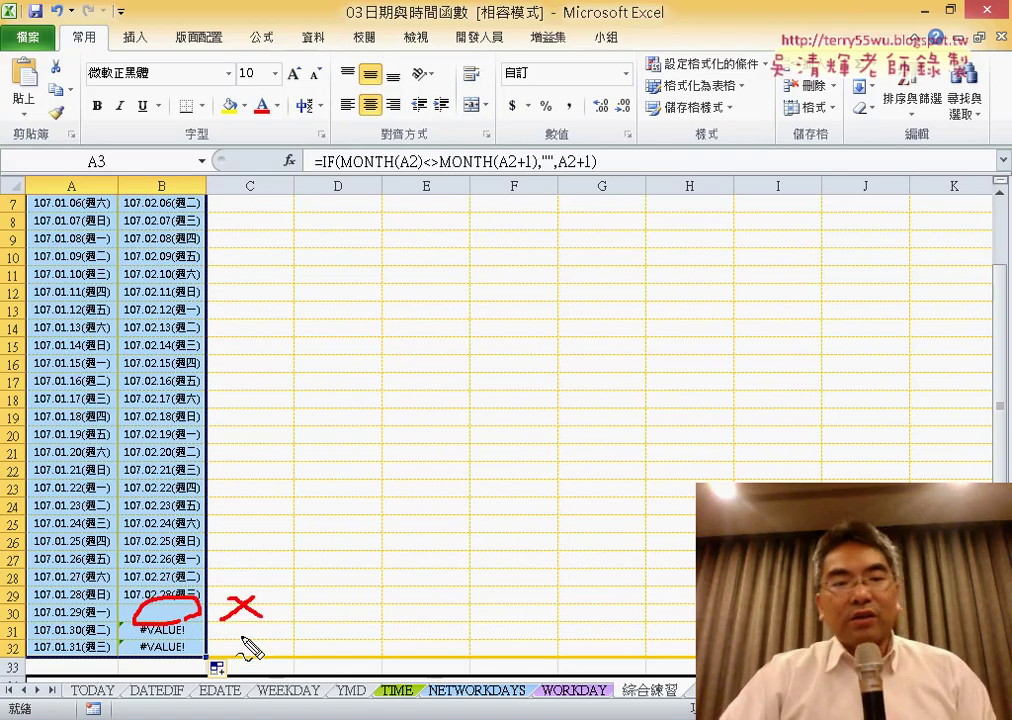
drag(135, 622, 200, 616)
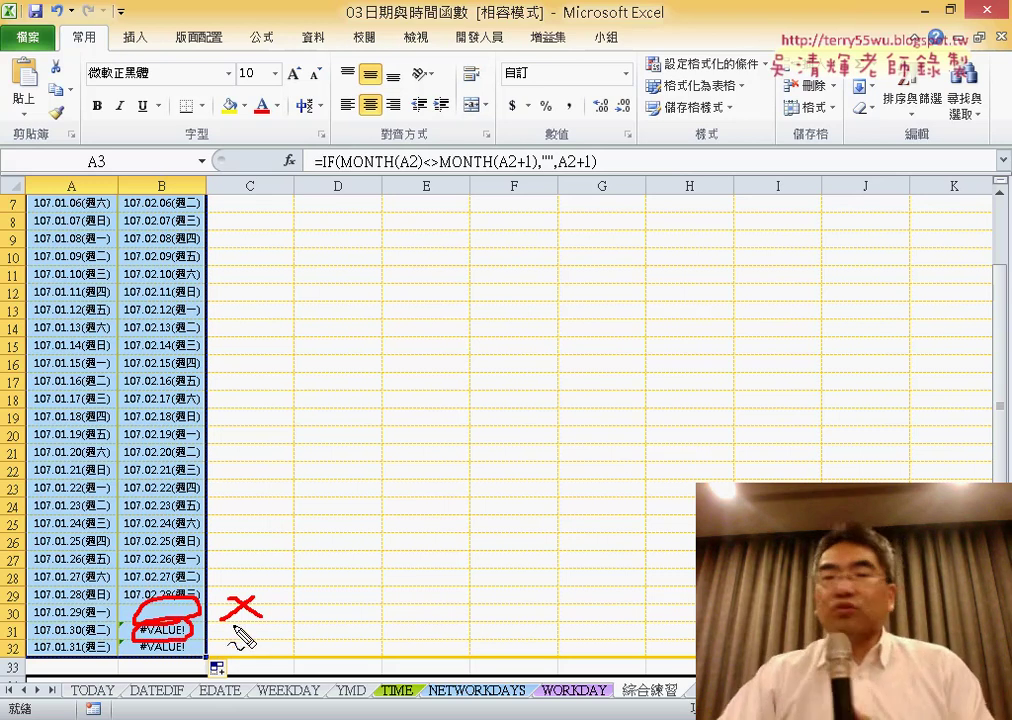
drag(350, 172, 385, 171)
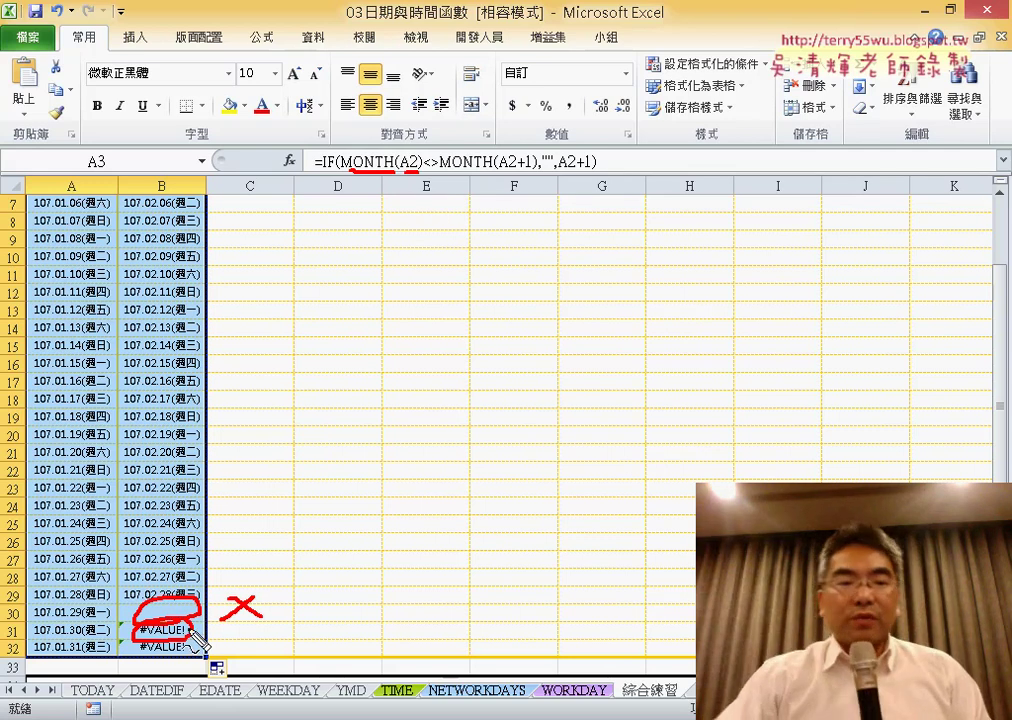
key(Escape)
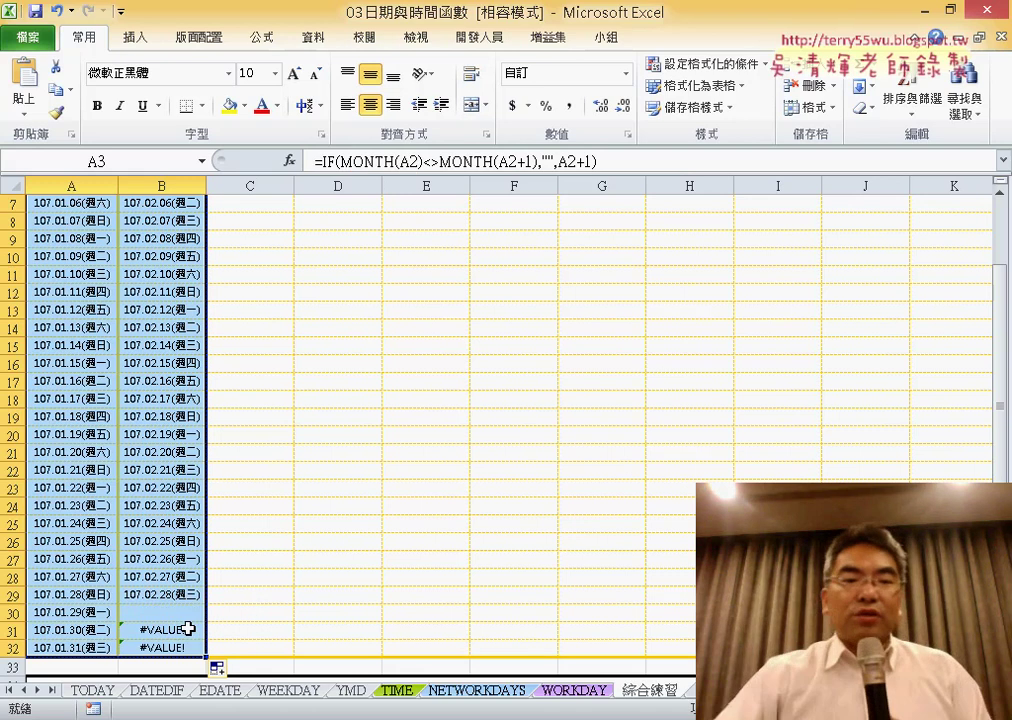
scroll(175, 600, up, 1)
scroll(125, 258, up, 1)
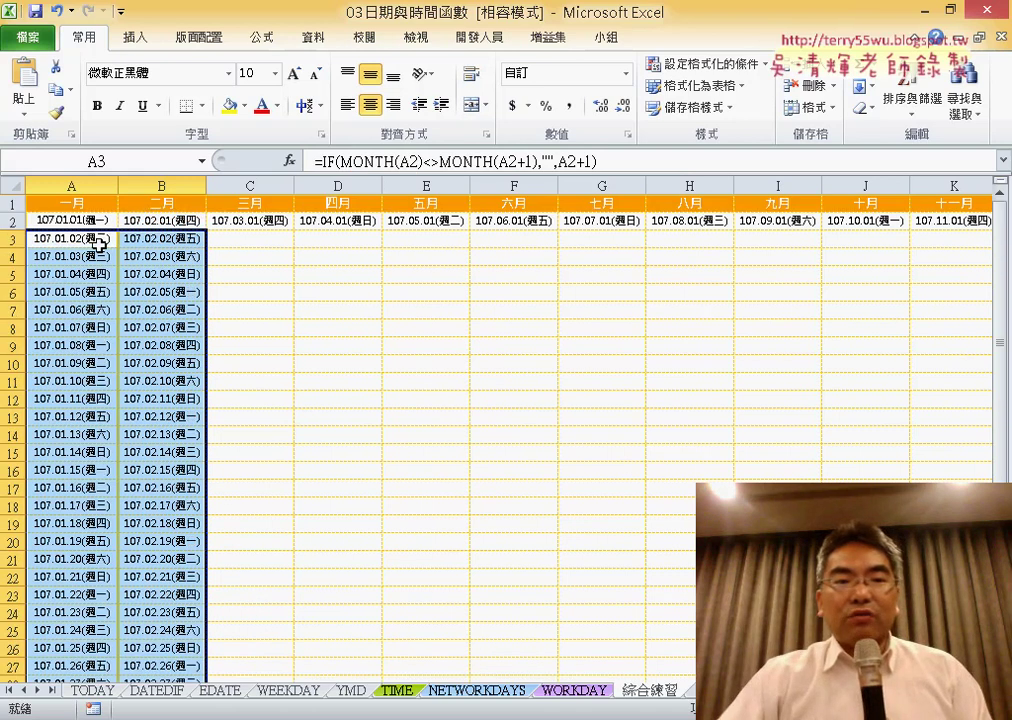
Cut the IF formula out of A3 and choose the IFERROR function.
click(100, 242)
drag(613, 166, 338, 159)
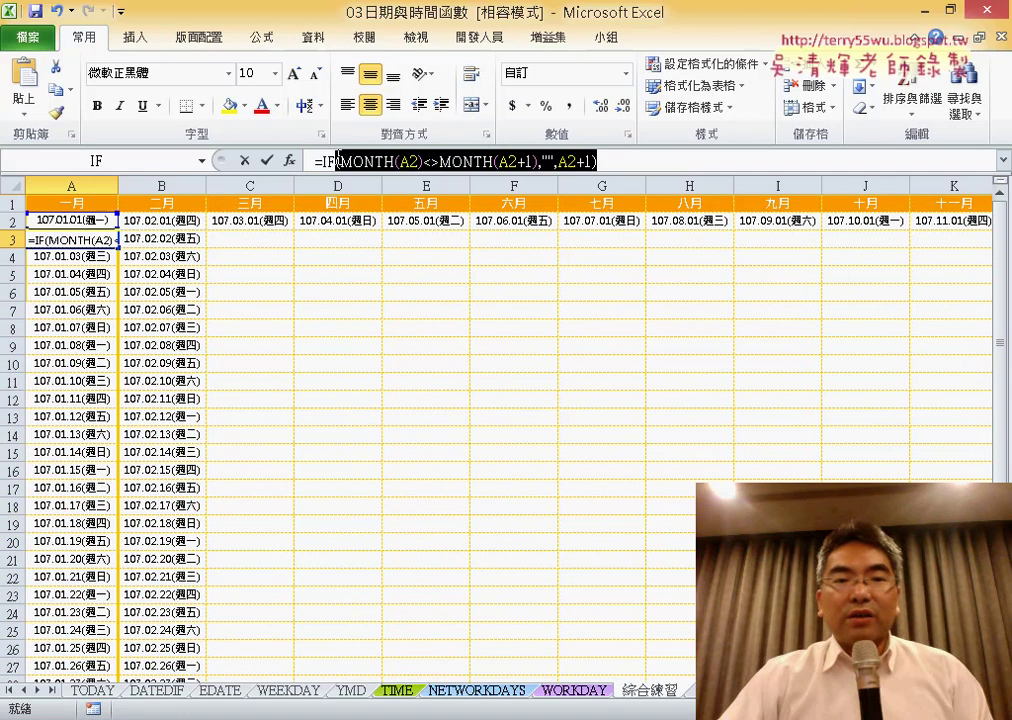
right_click(366, 156)
click(470, 170)
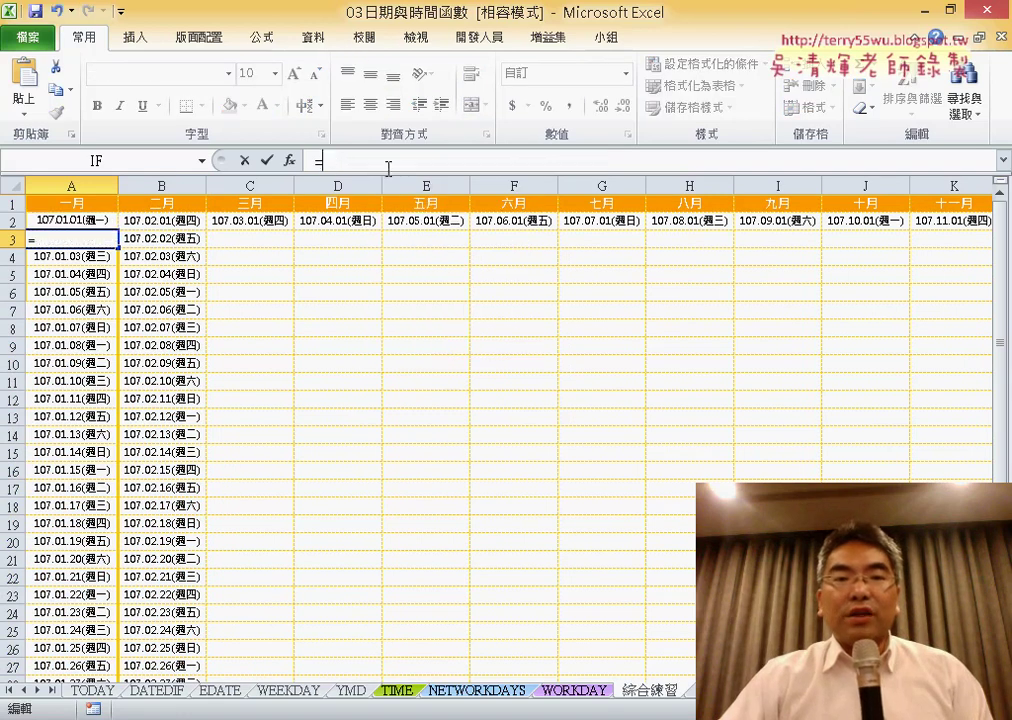
click(290, 160)
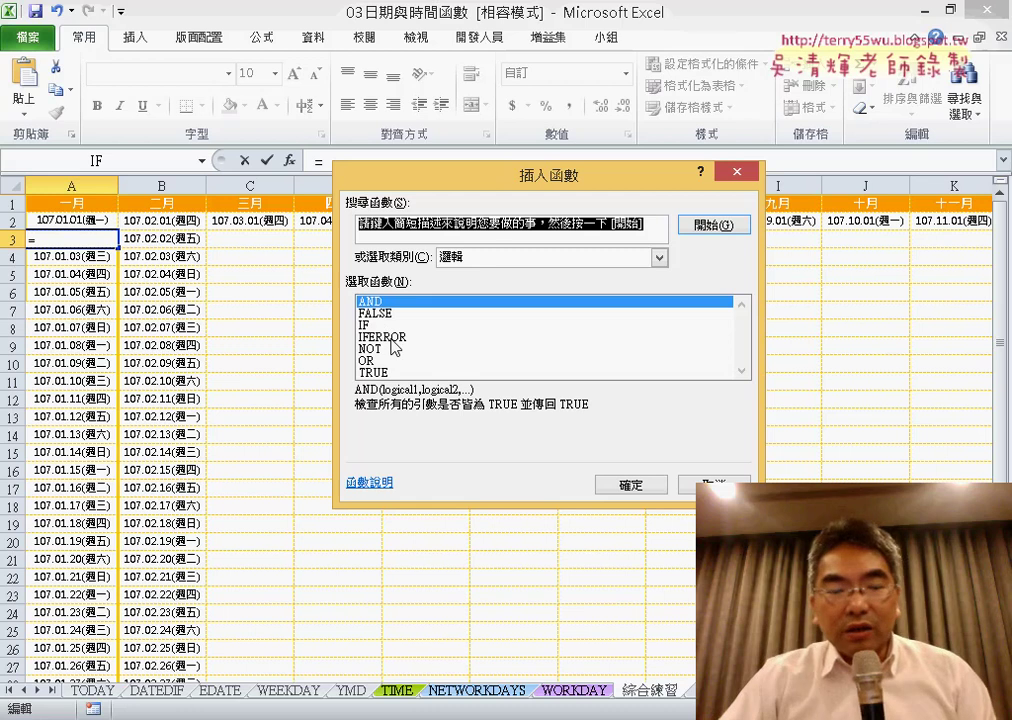
click(386, 338)
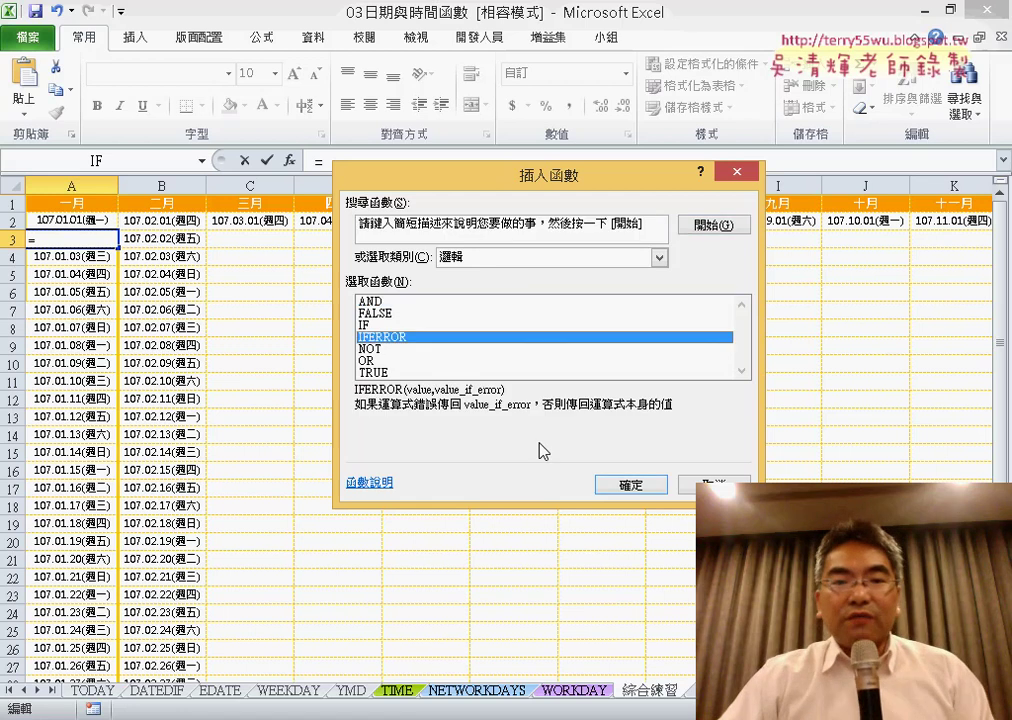
click(630, 484)
Paste the IF formula as IFERROR's Value, set Value_if_error to "", and confirm.
right_click(443, 270)
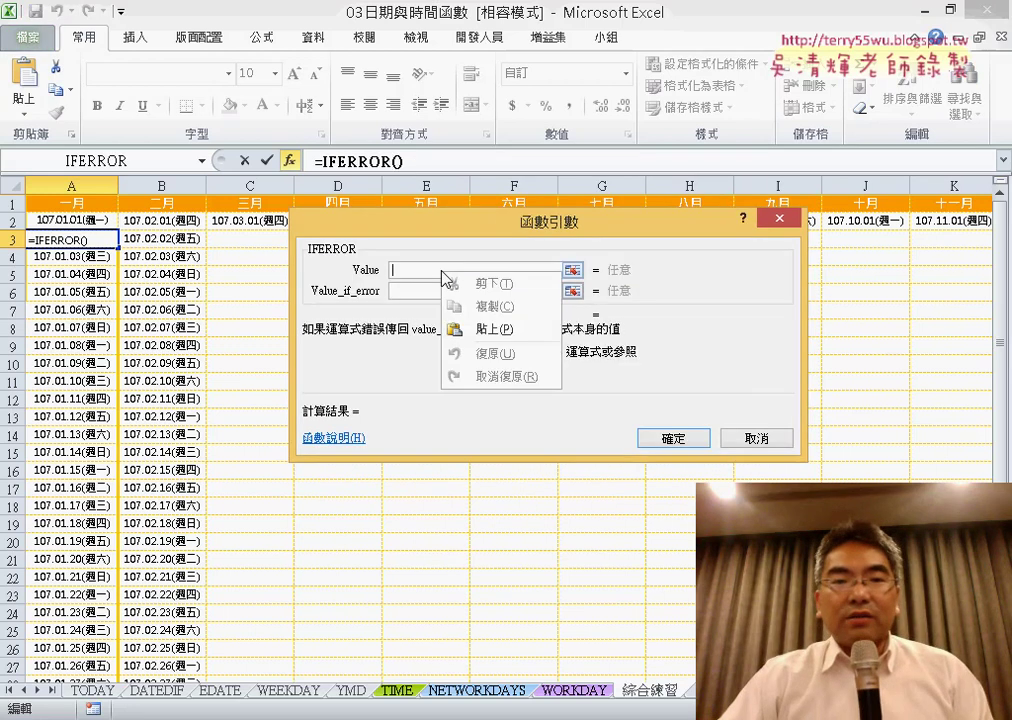
click(490, 329)
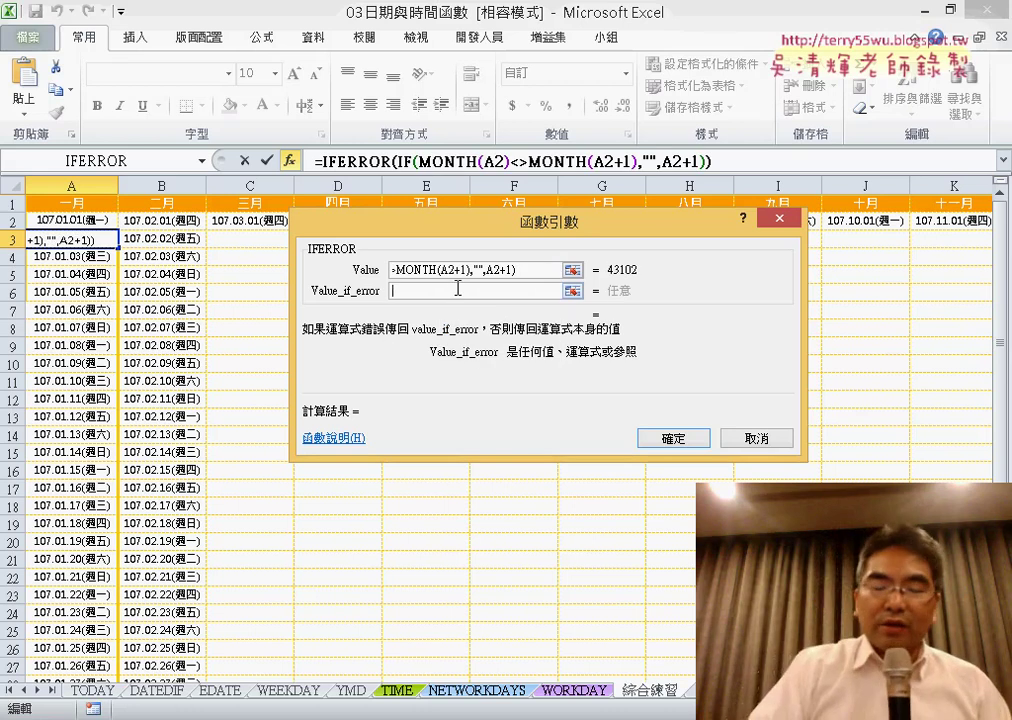
text("")
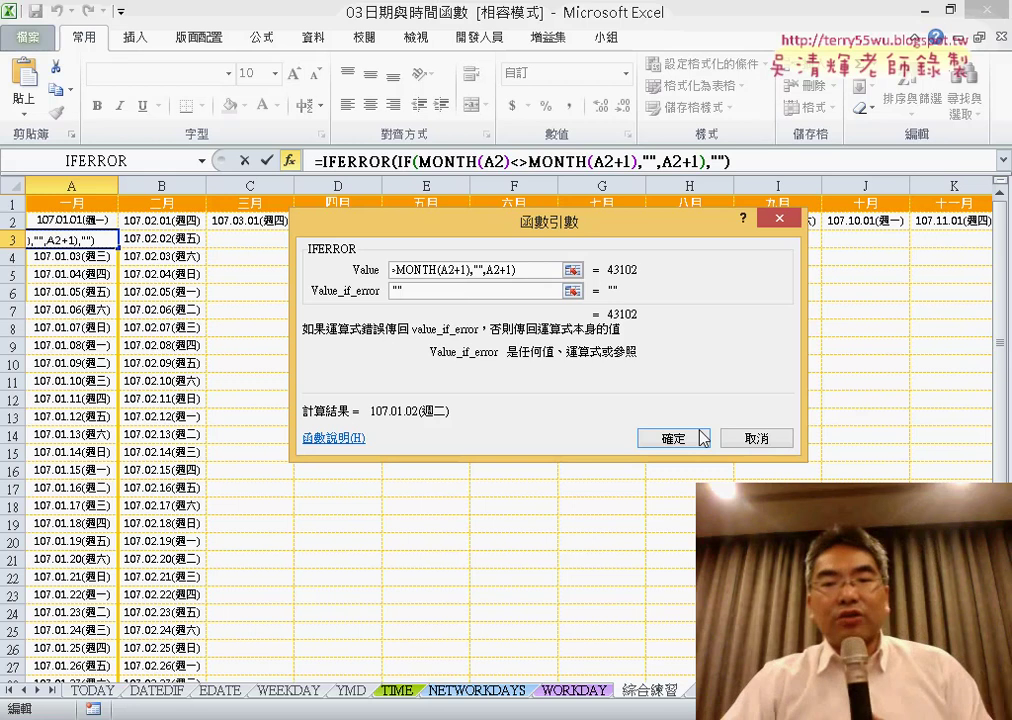
click(688, 440)
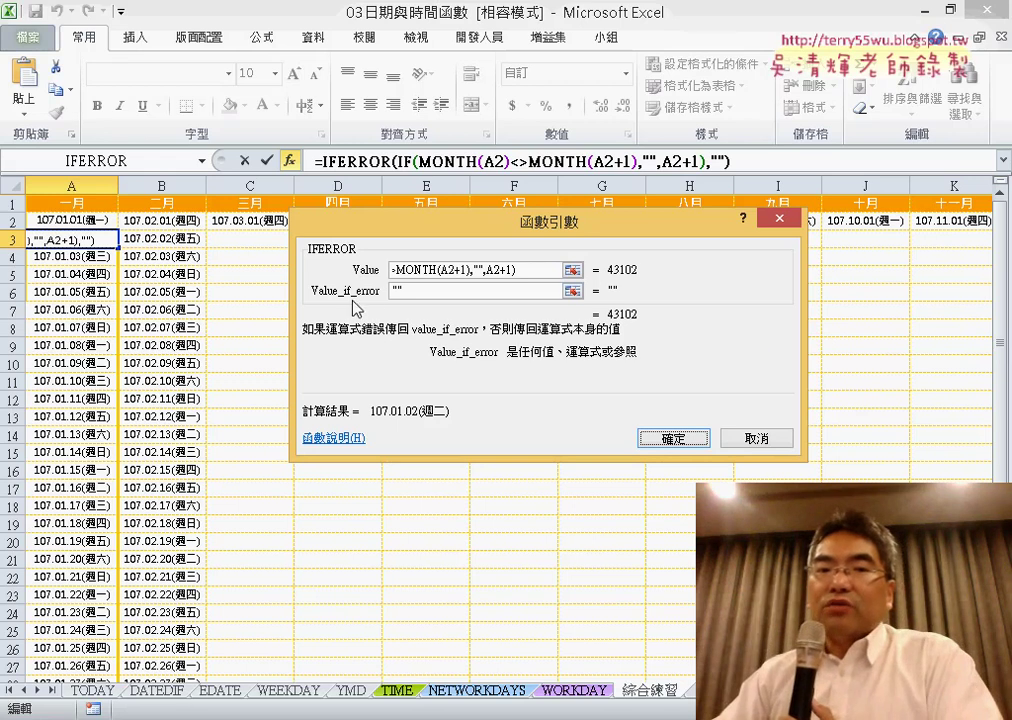
double_click(416, 293)
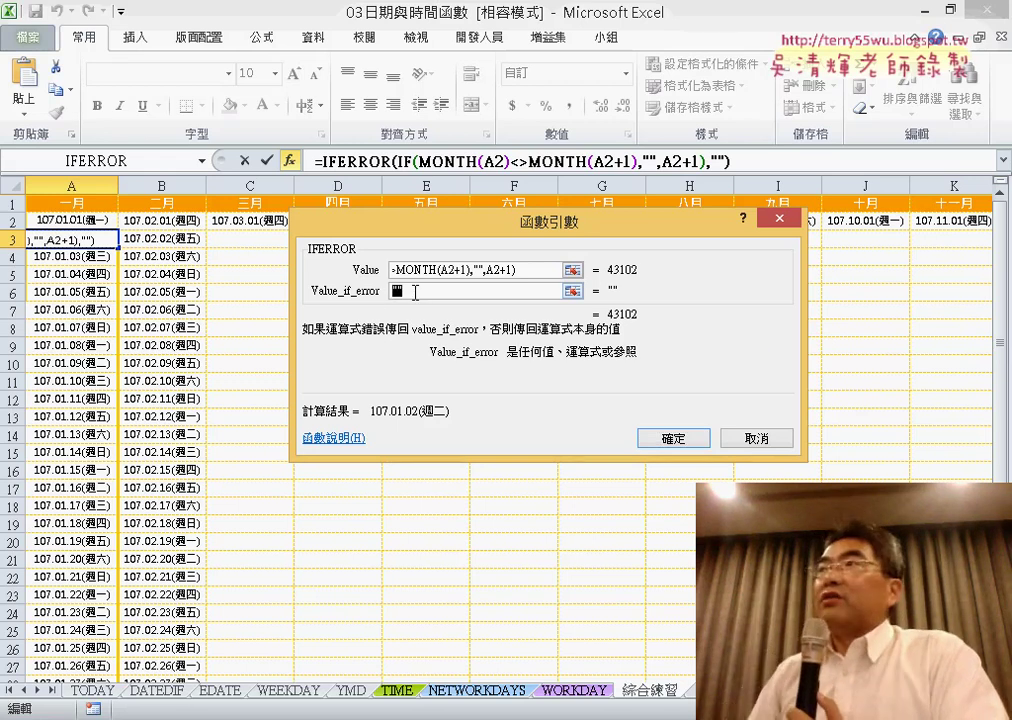
click(768, 440)
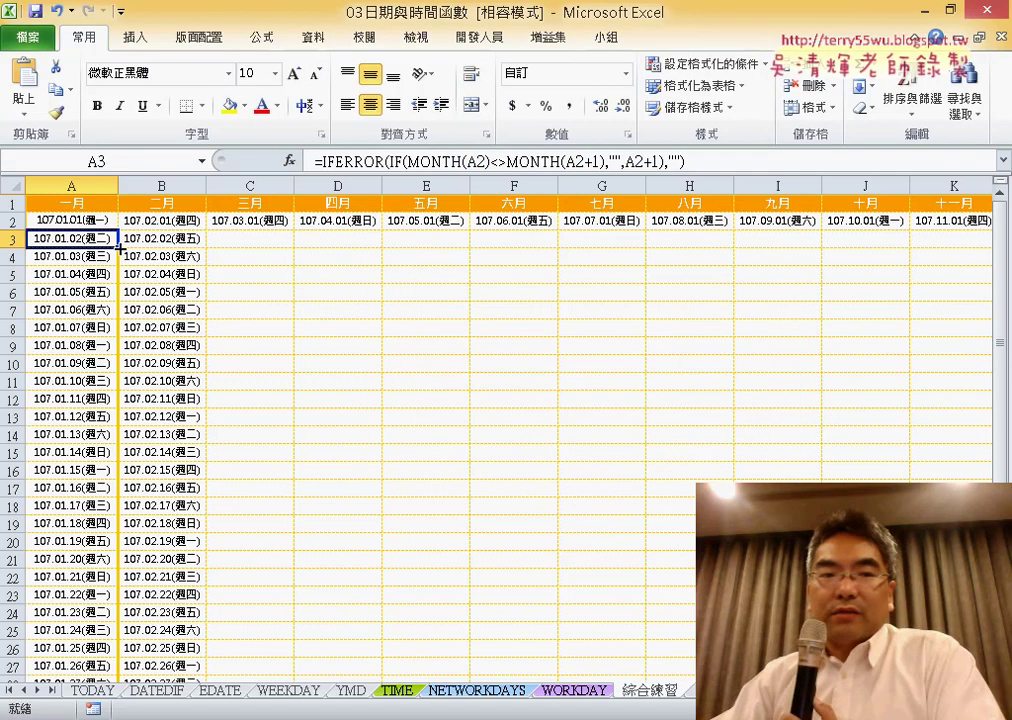
Fill the IFERROR formula down to row 32 for all months, checking blank end-of-month cells for February, April, June, September and November.
mouse_move(120, 254)
mouse_down()
mouse_move(120, 666)
mouse_move(905, 657)
mouse_move(816, 657)
mouse_up()
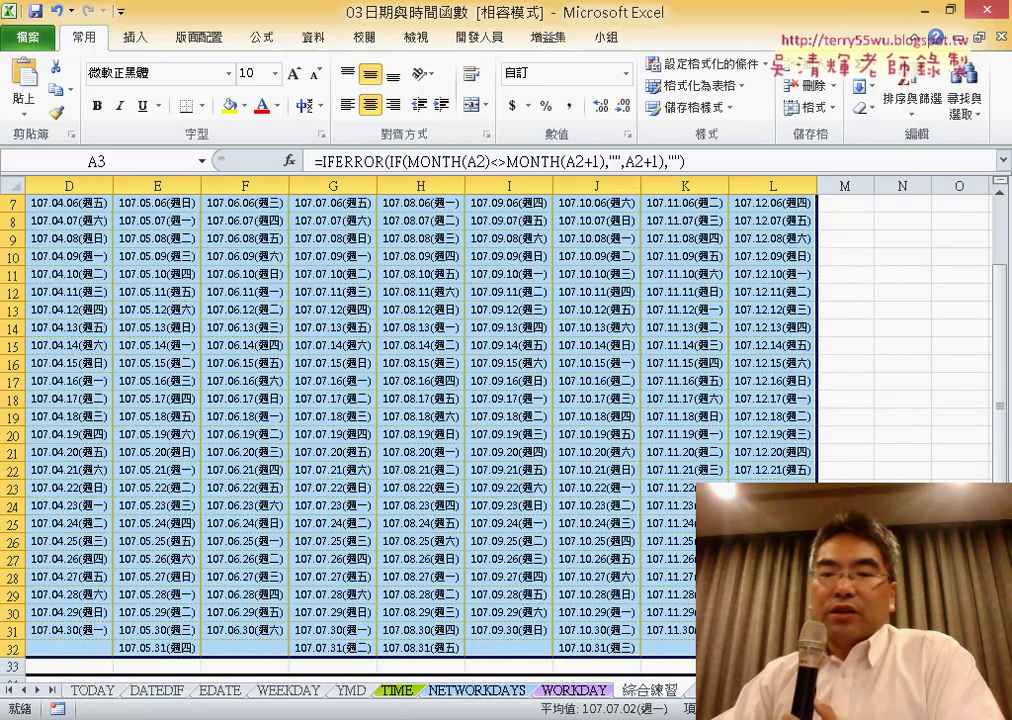
scroll(341, 616, left, 3)
drag(174, 612, 169, 645)
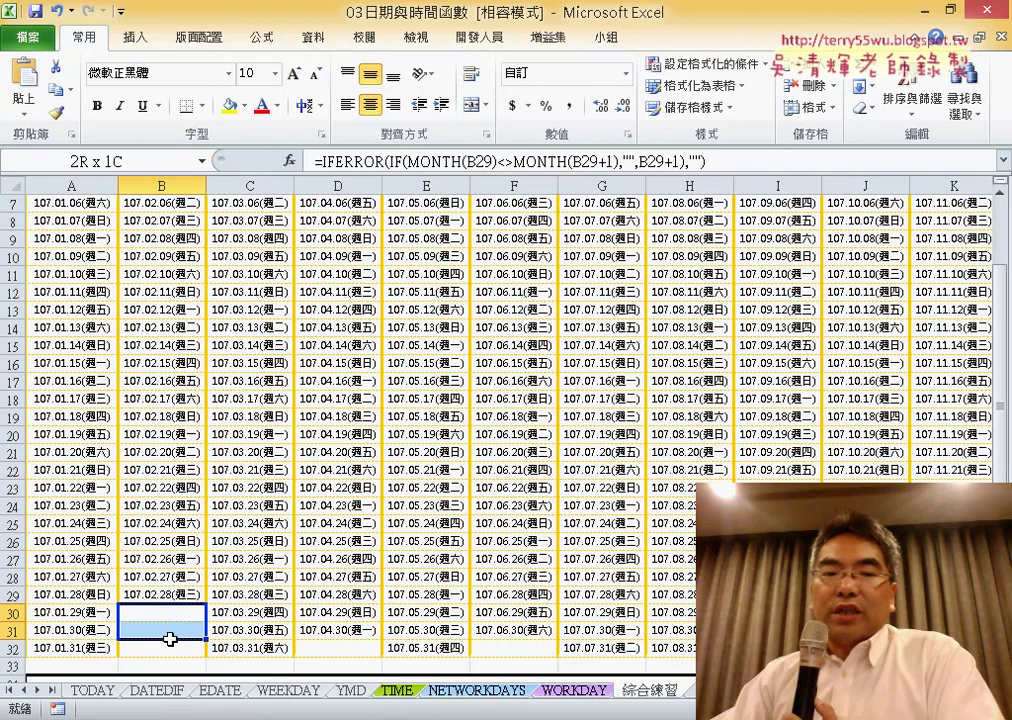
click(347, 651)
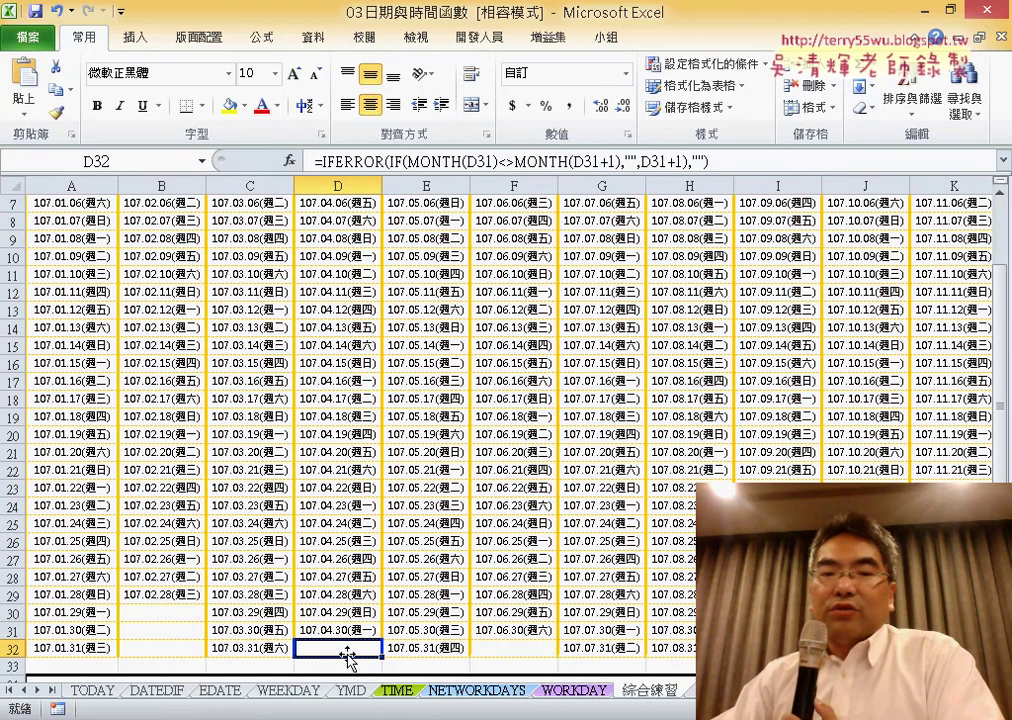
click(524, 648)
click(778, 648)
click(952, 648)
Inspect A2's January 1 start date and B2's EDATE formula.
scroll(215, 486, up, 2)
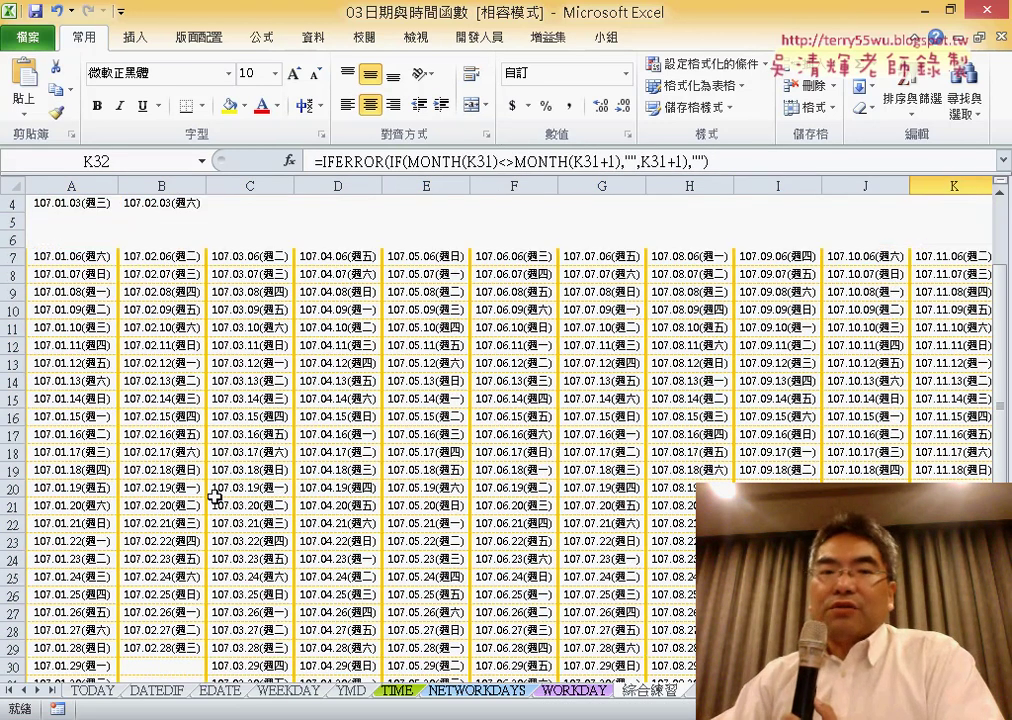
click(72, 223)
click(166, 226)
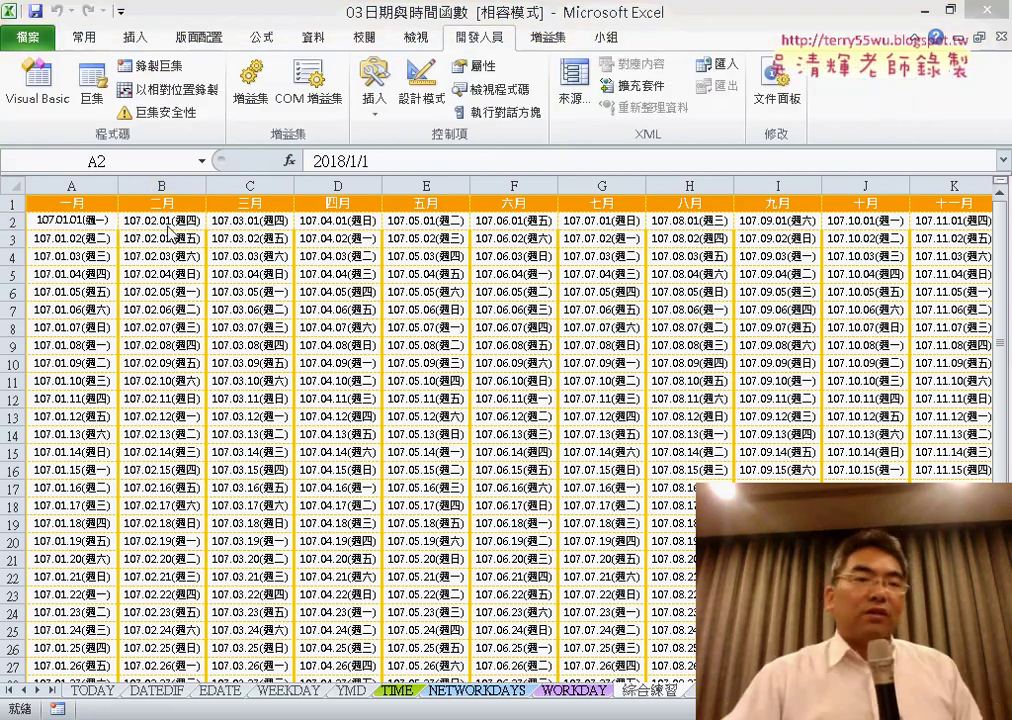
click(60, 224)
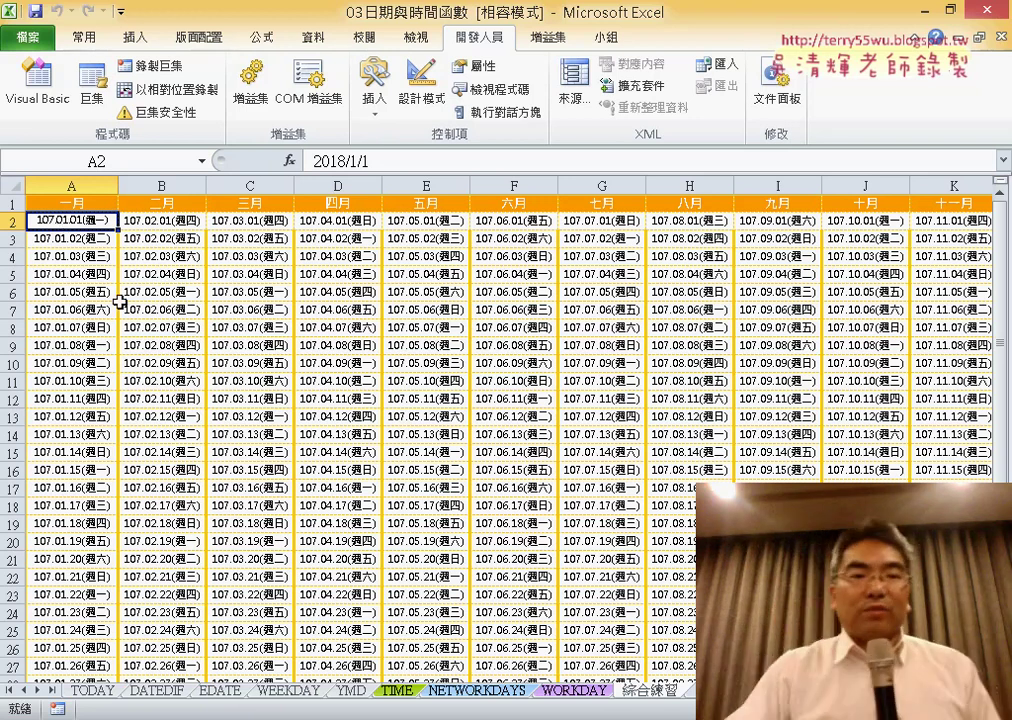
scroll(169, 330, down, 3)
click(172, 563)
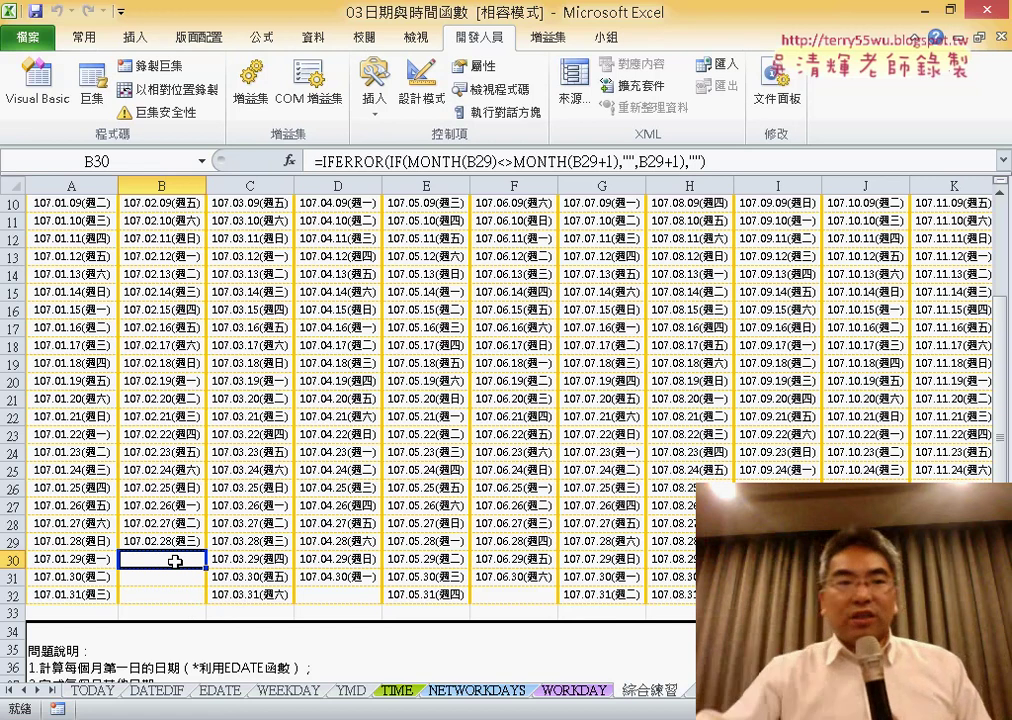
scroll(175, 562, up, 3)
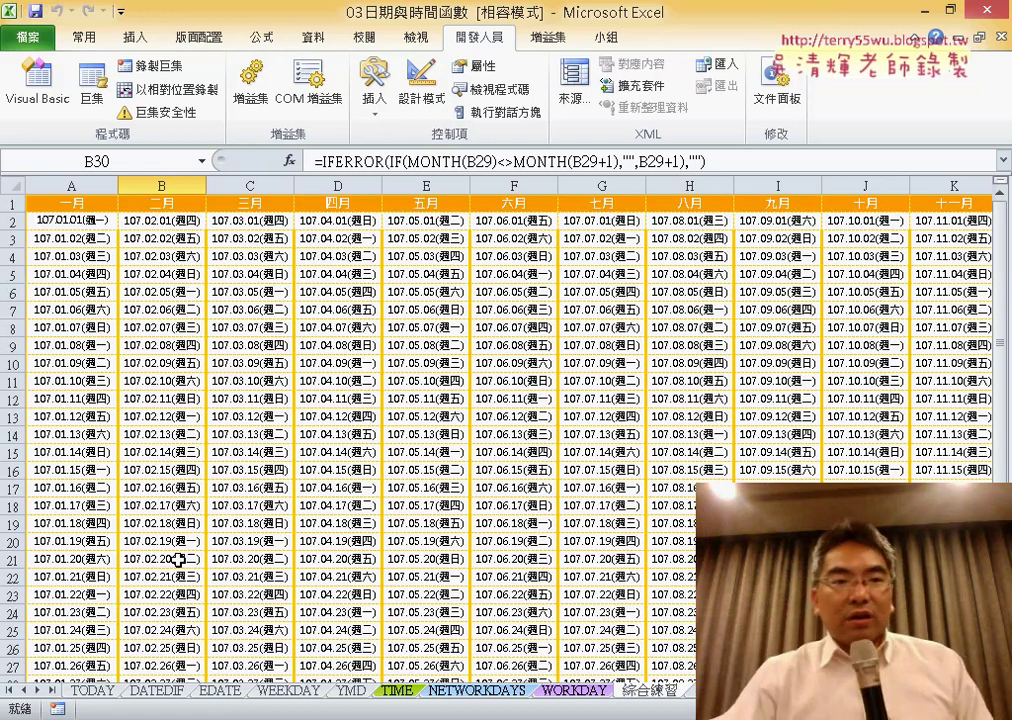
click(98, 313)
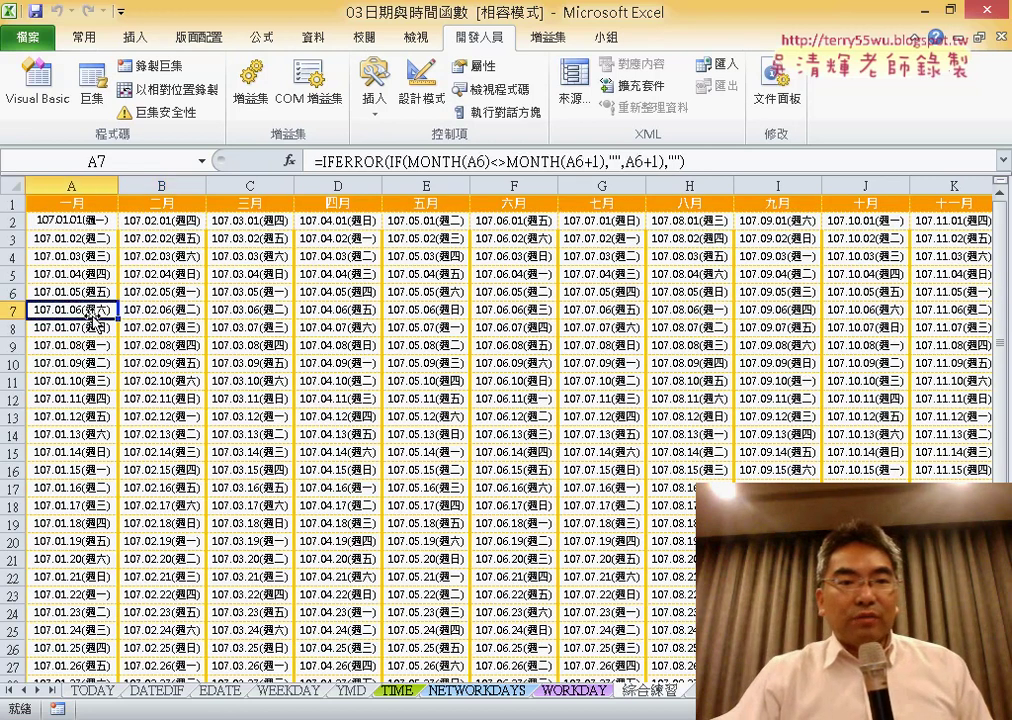
Give Saturday January 6 (A7) a new font colour and a light olive fill.
click(92, 31)
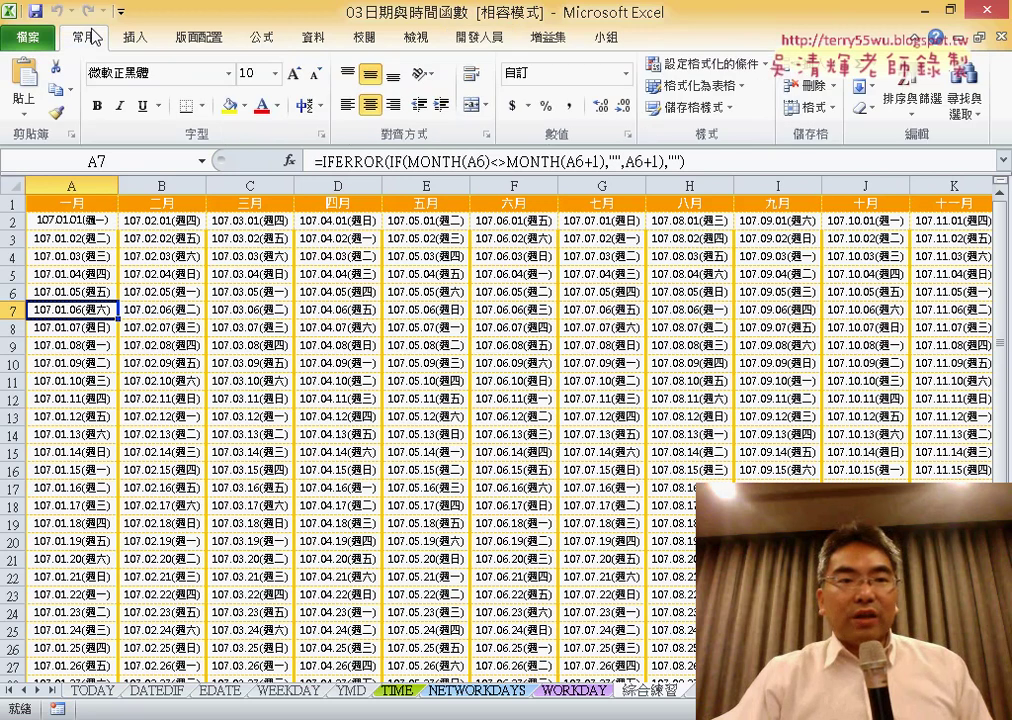
click(277, 106)
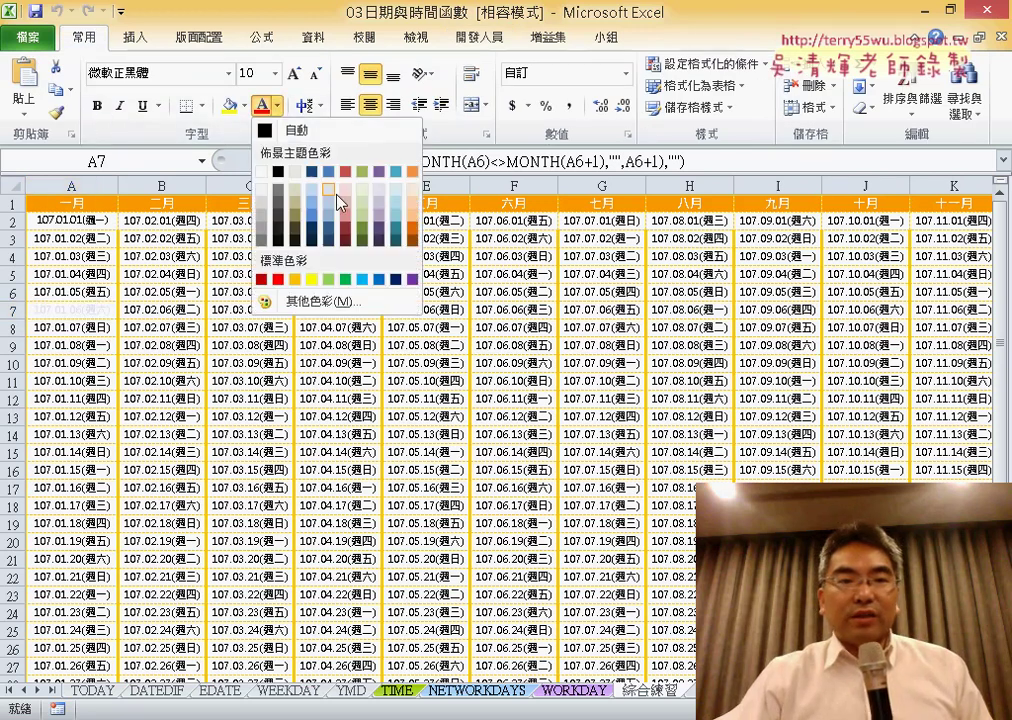
click(362, 241)
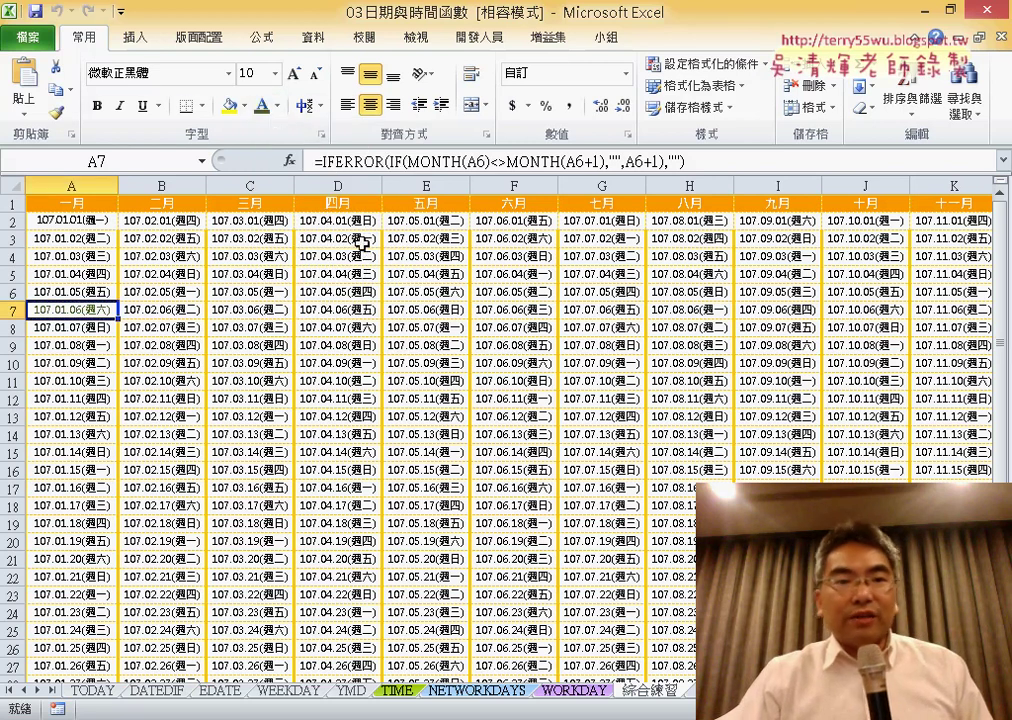
click(245, 105)
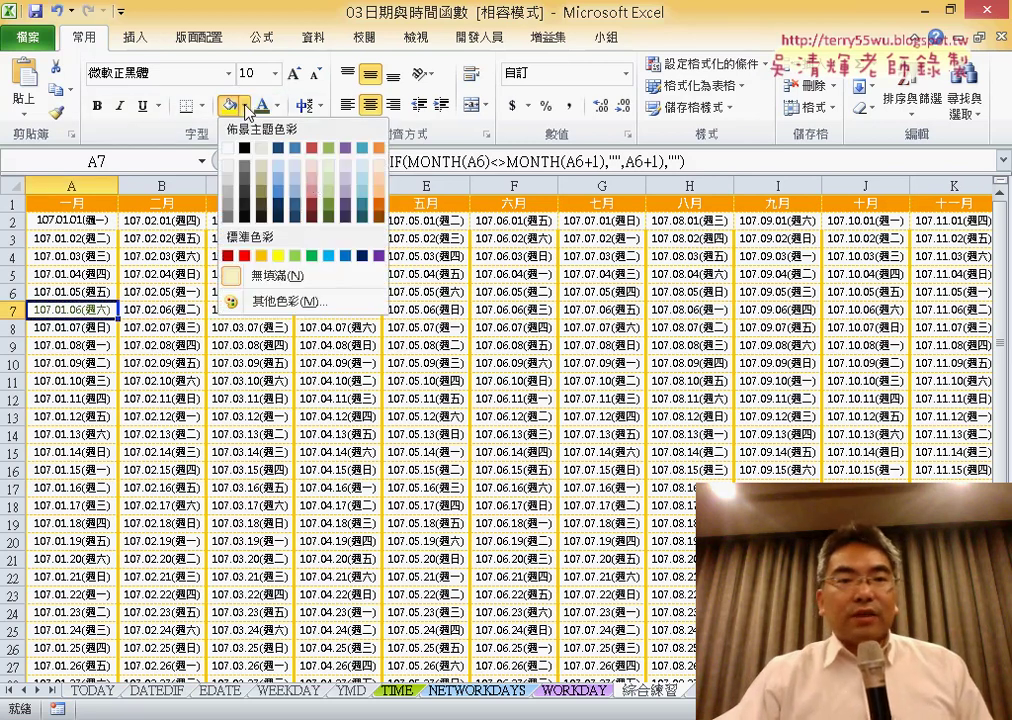
click(329, 167)
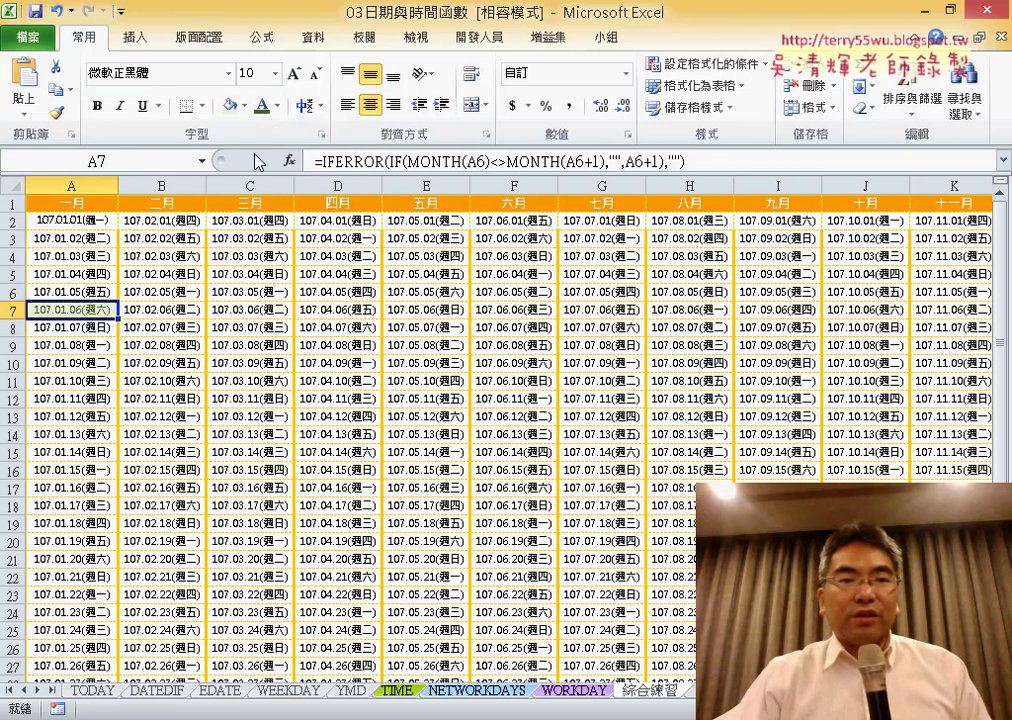
Make Sunday January 7 (A8) red text on a yellow fill.
click(98, 328)
click(277, 105)
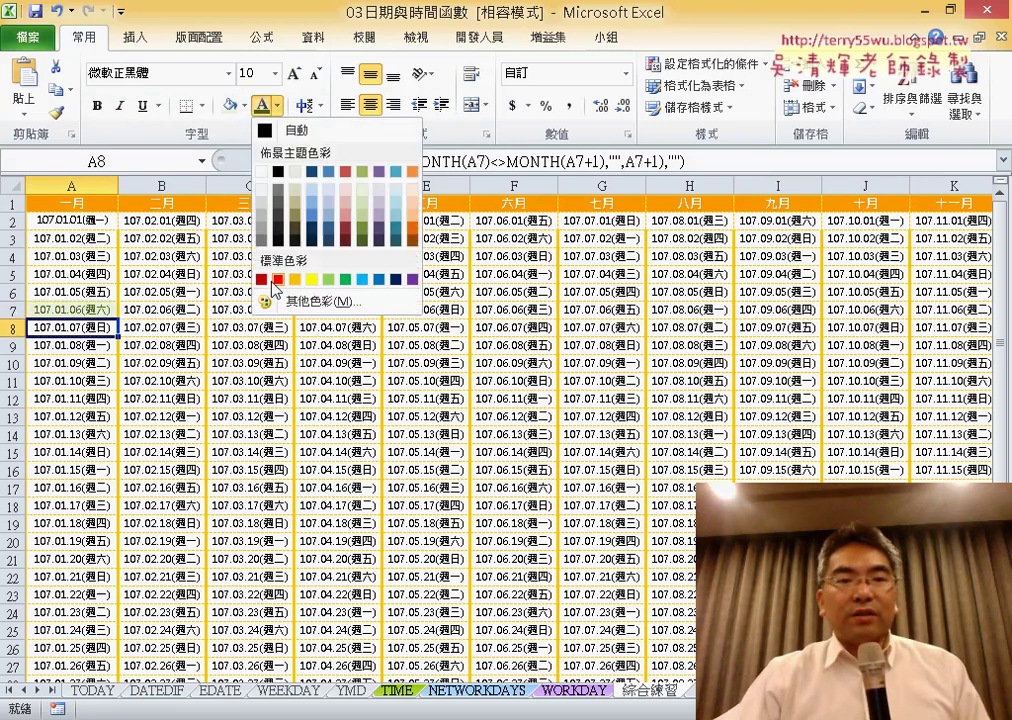
click(279, 274)
click(246, 106)
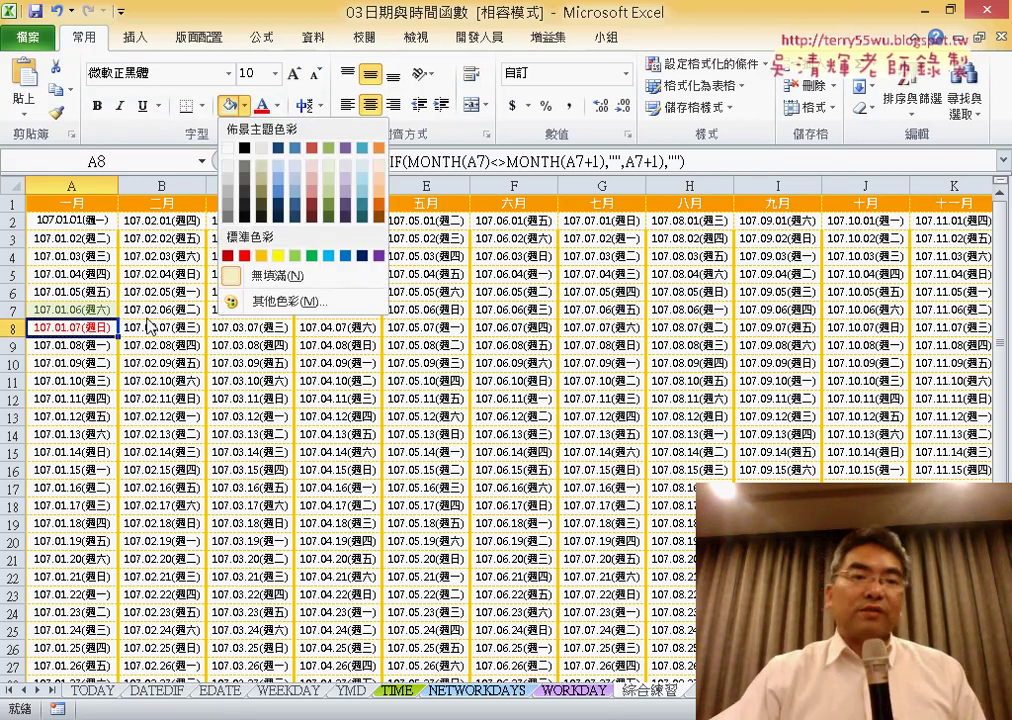
click(278, 256)
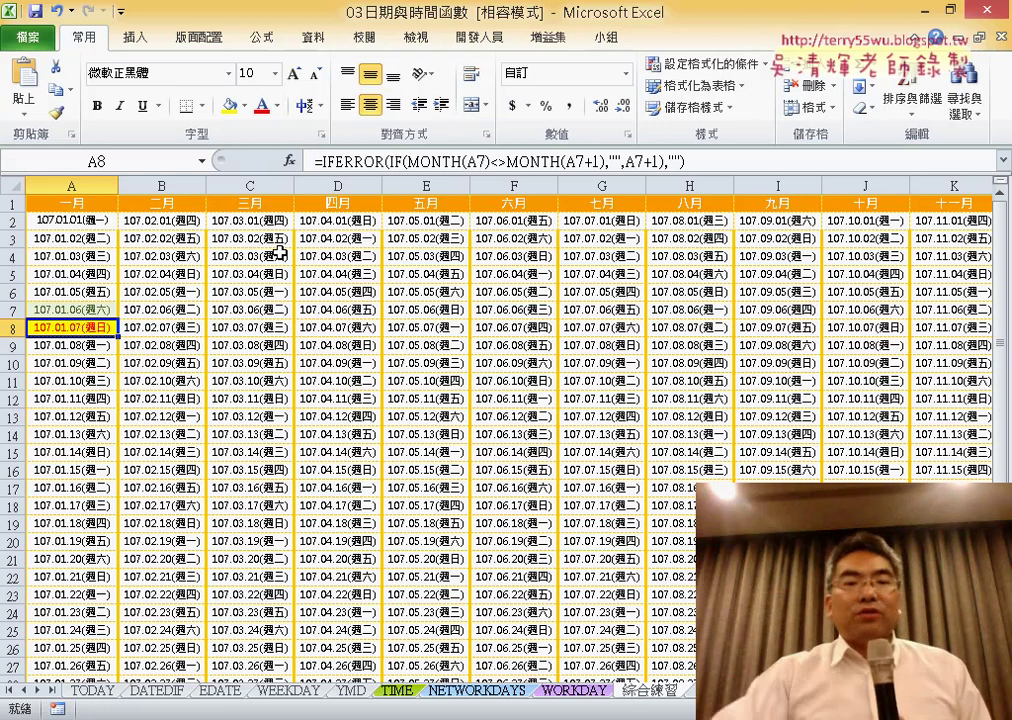
scroll(244, 389, down, 3)
scroll(197, 436, down, 2)
Recheck the blank February 30 cell, then reveal the 格式化日期, 還原格式 and 還原格式_Range buttons.
click(187, 453)
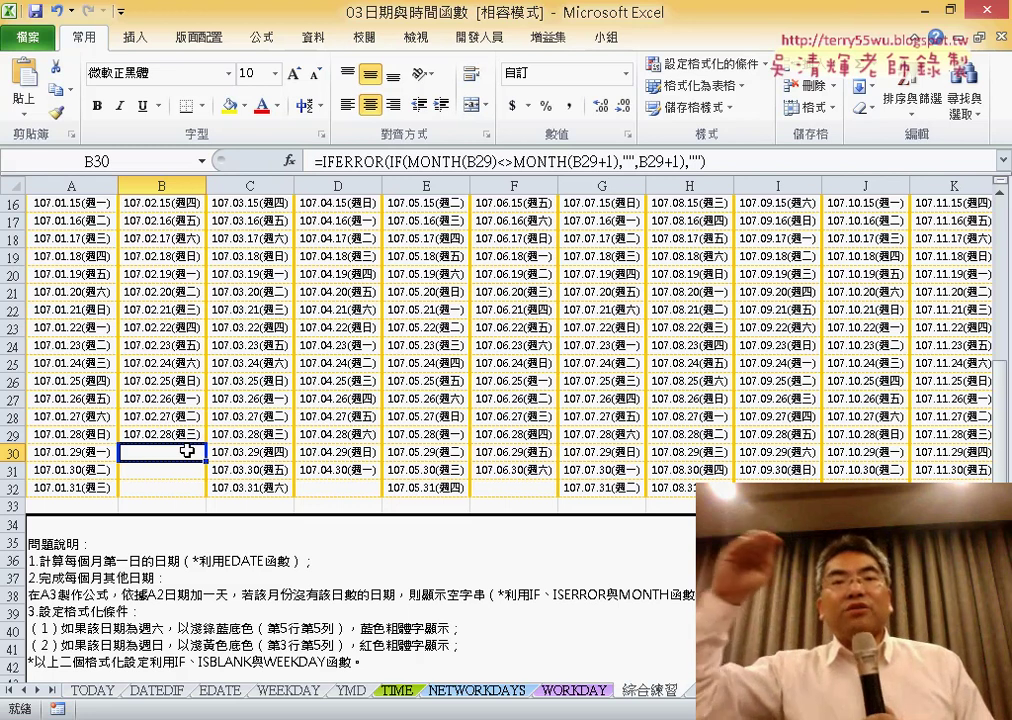
scroll(187, 451, up, 3)
scroll(187, 451, up, 2)
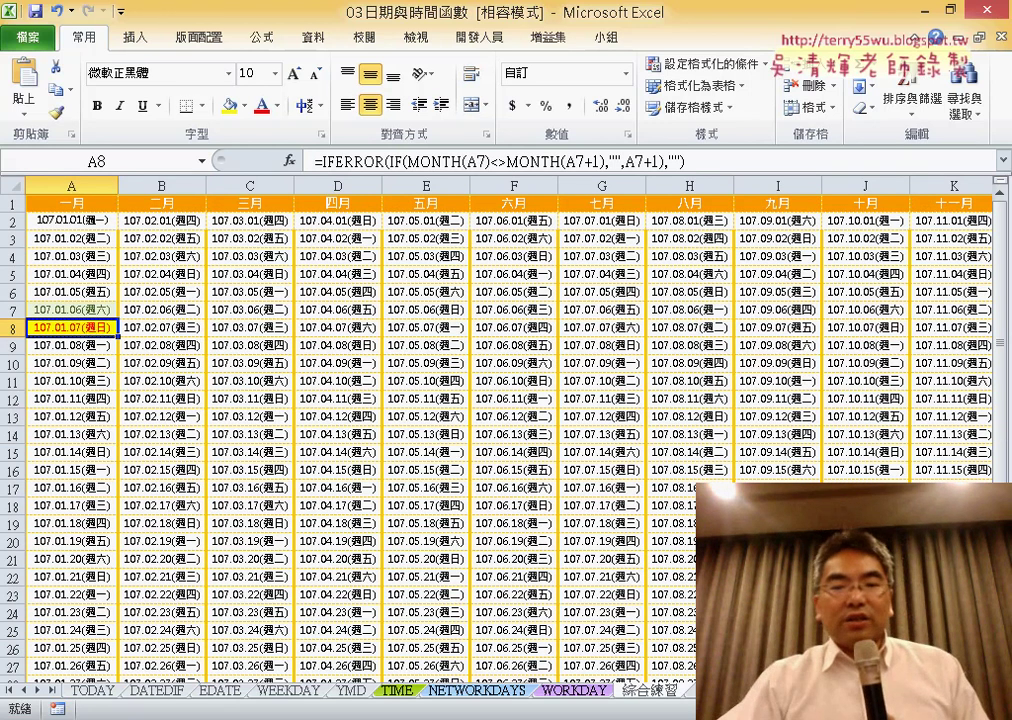
scroll(510, 430, right, 3)
scroll(510, 430, right, 2)
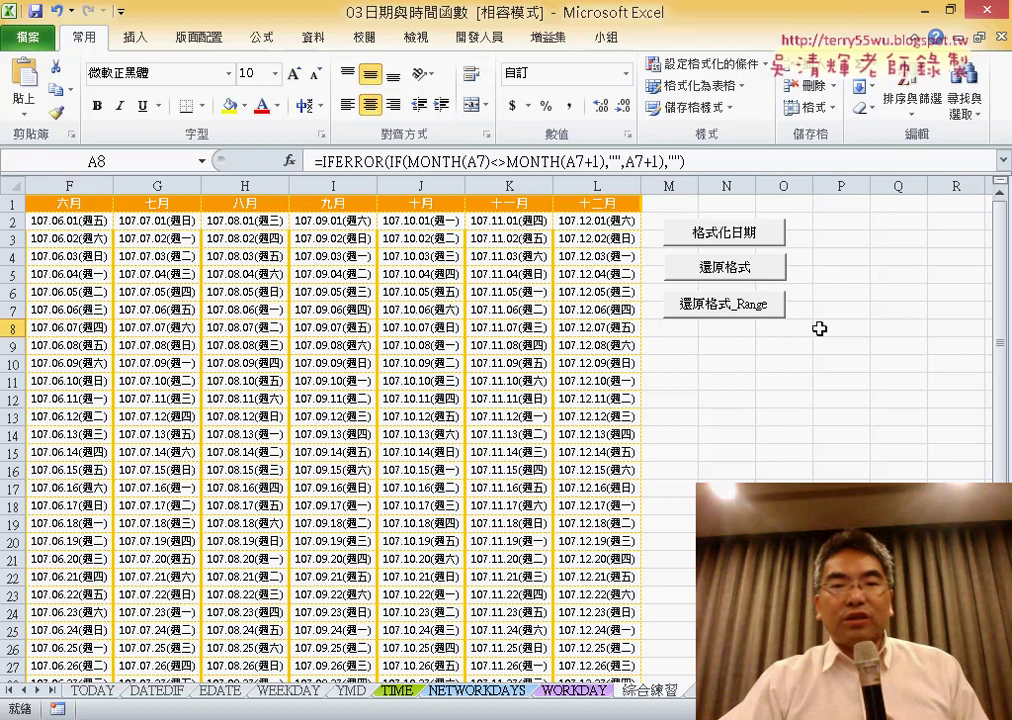
Open the 格式化日期 button's assigned macro for editing via 指定巨集.
right_click(735, 229)
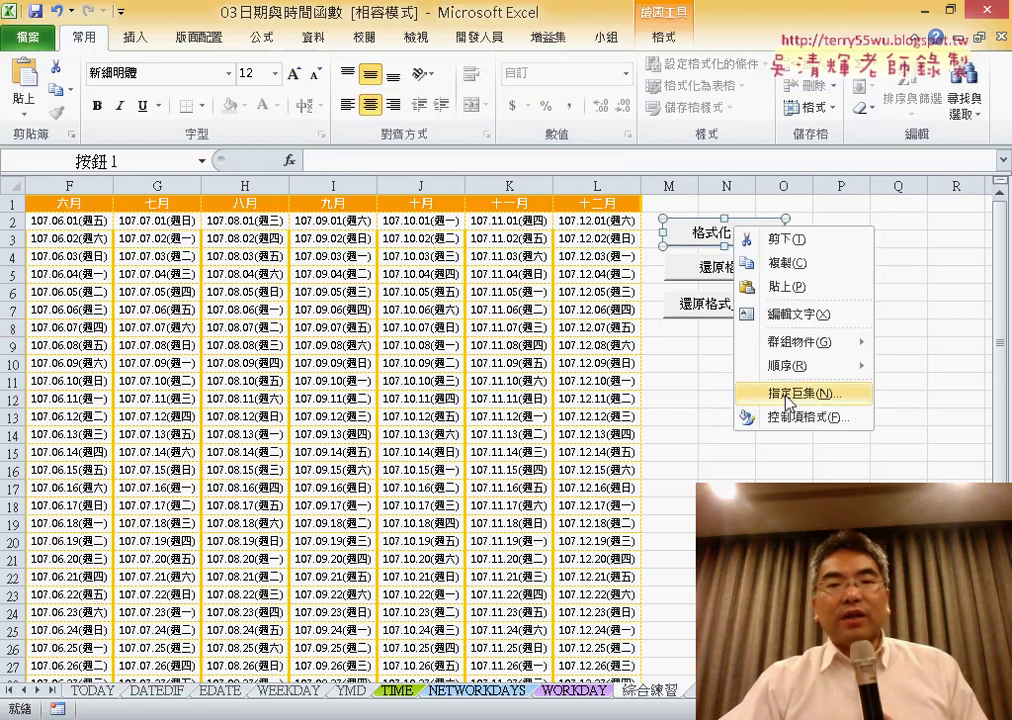
click(789, 394)
click(946, 287)
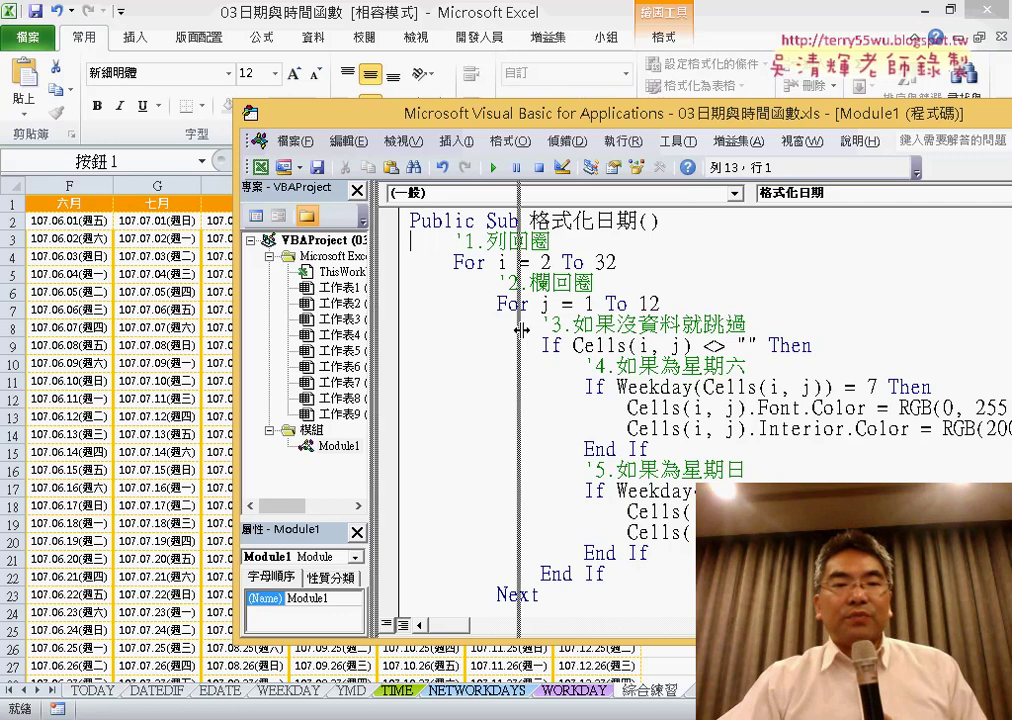
Resize the VBA panes and reposition the code window to show longer lines.
drag(370, 313, 522, 313)
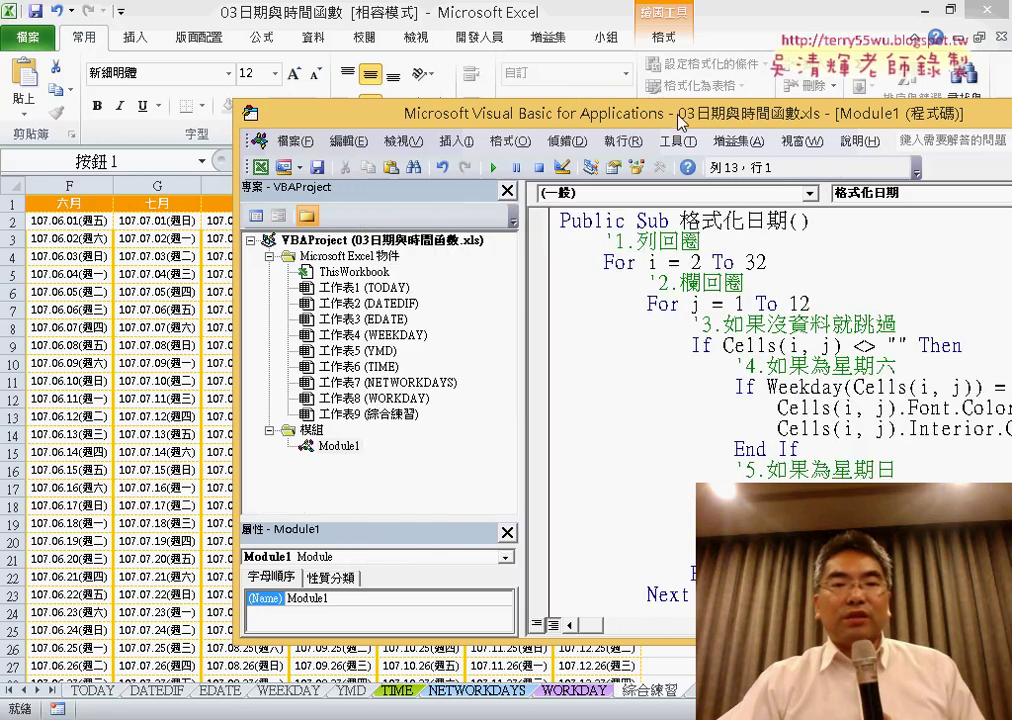
drag(678, 121, 405, 121)
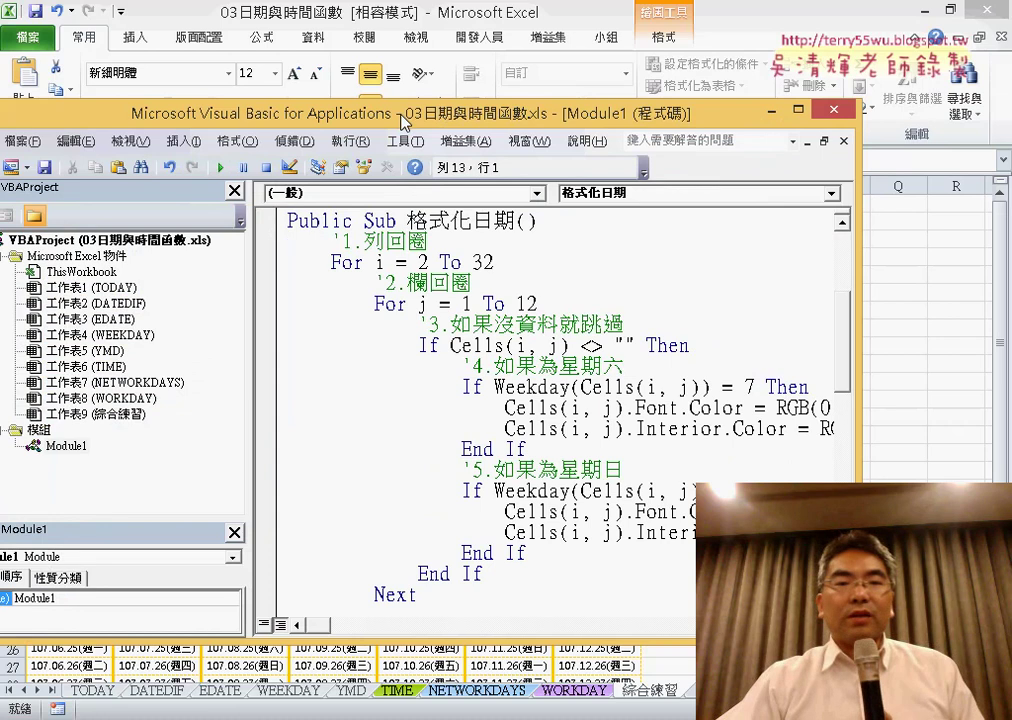
drag(207, 259, 170, 259)
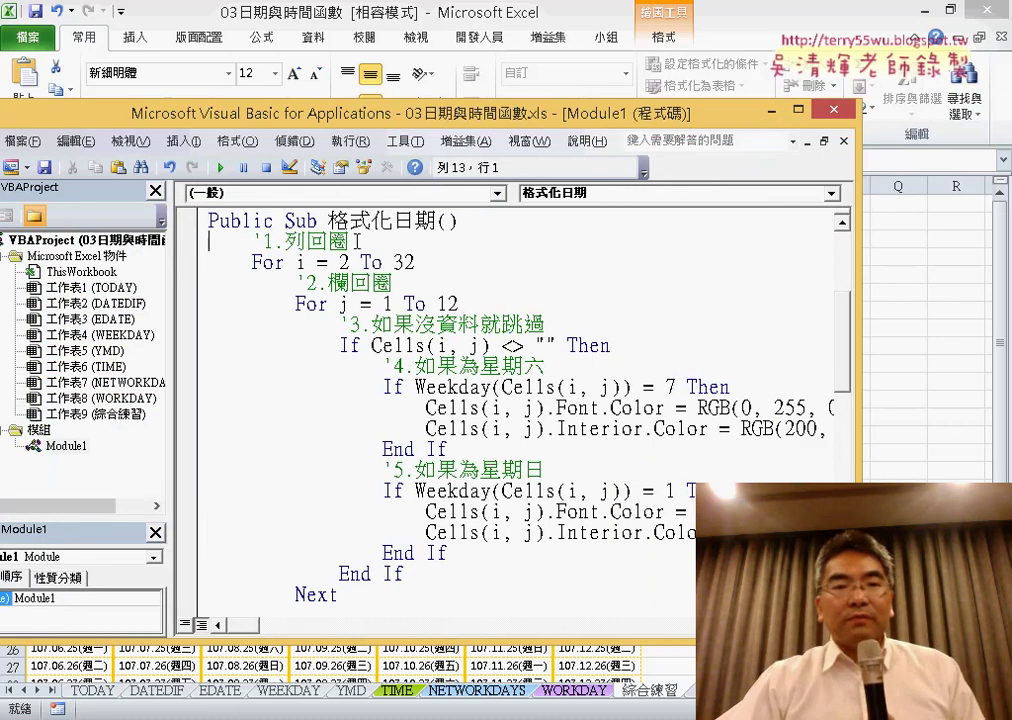
drag(329, 220, 436, 222)
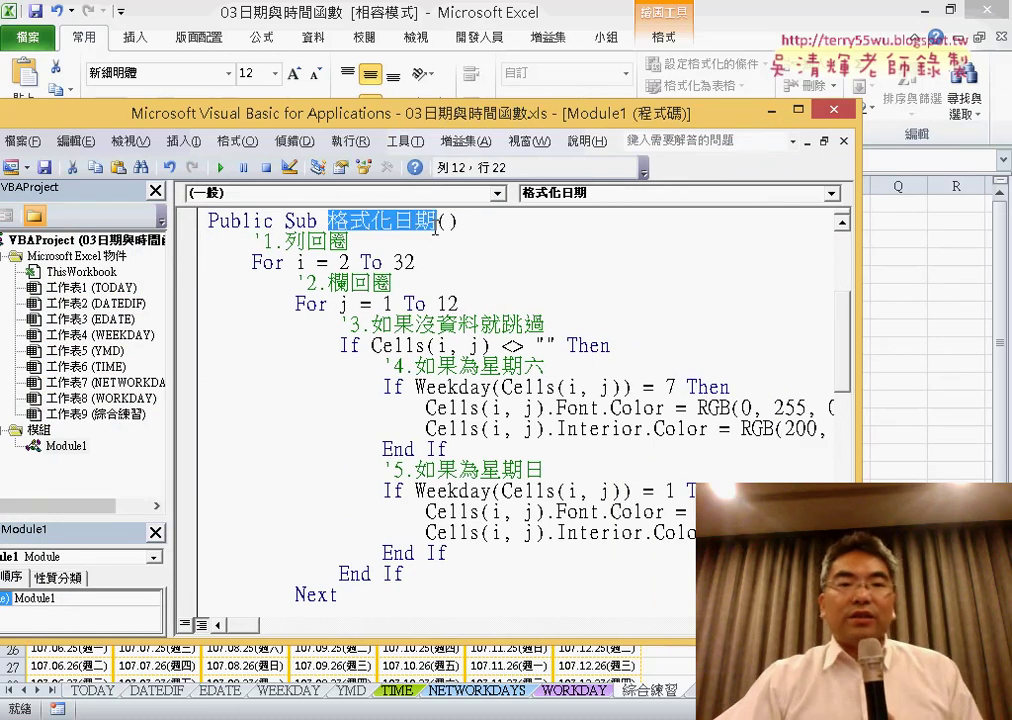
drag(432, 124, 626, 55)
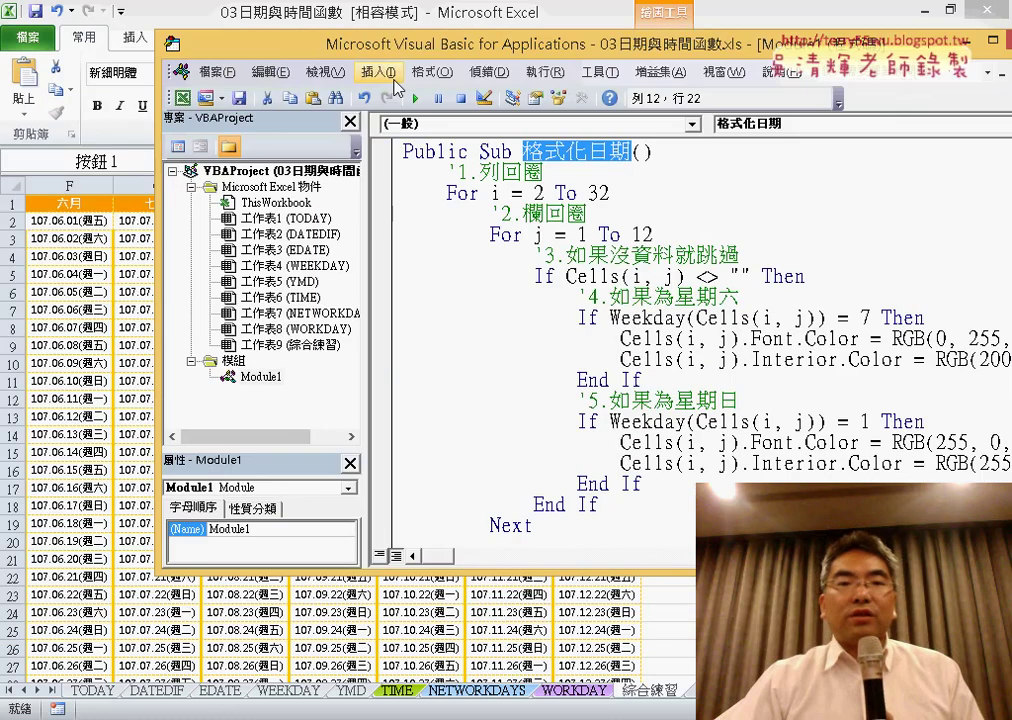
Start an Insert > Procedure dialog, then cancel it.
click(378, 72)
click(400, 95)
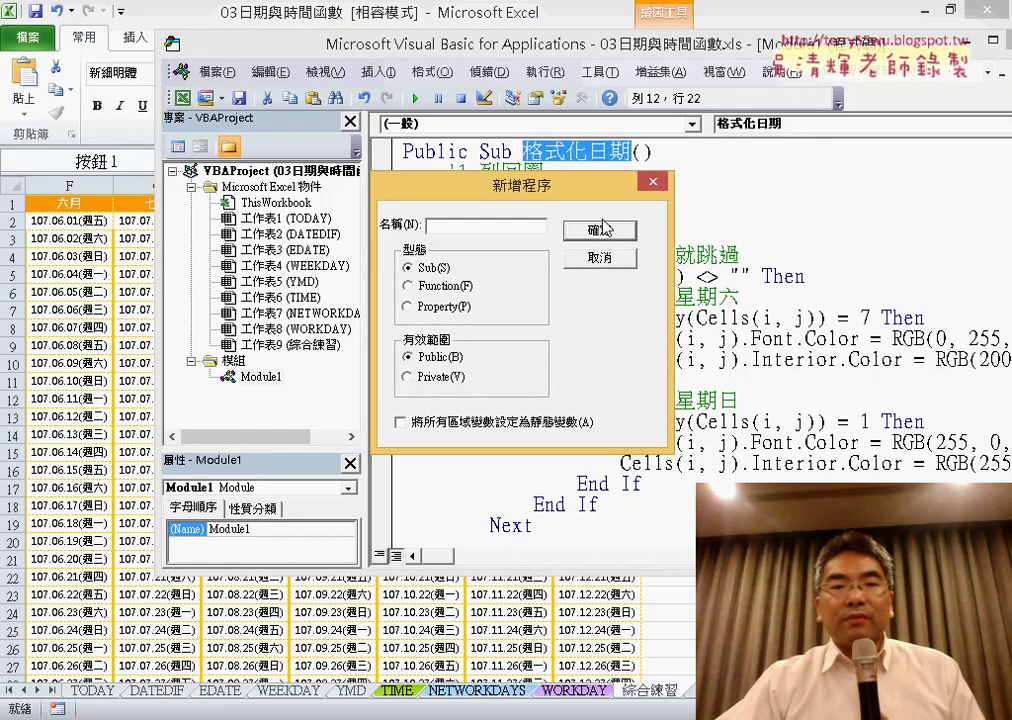
click(600, 261)
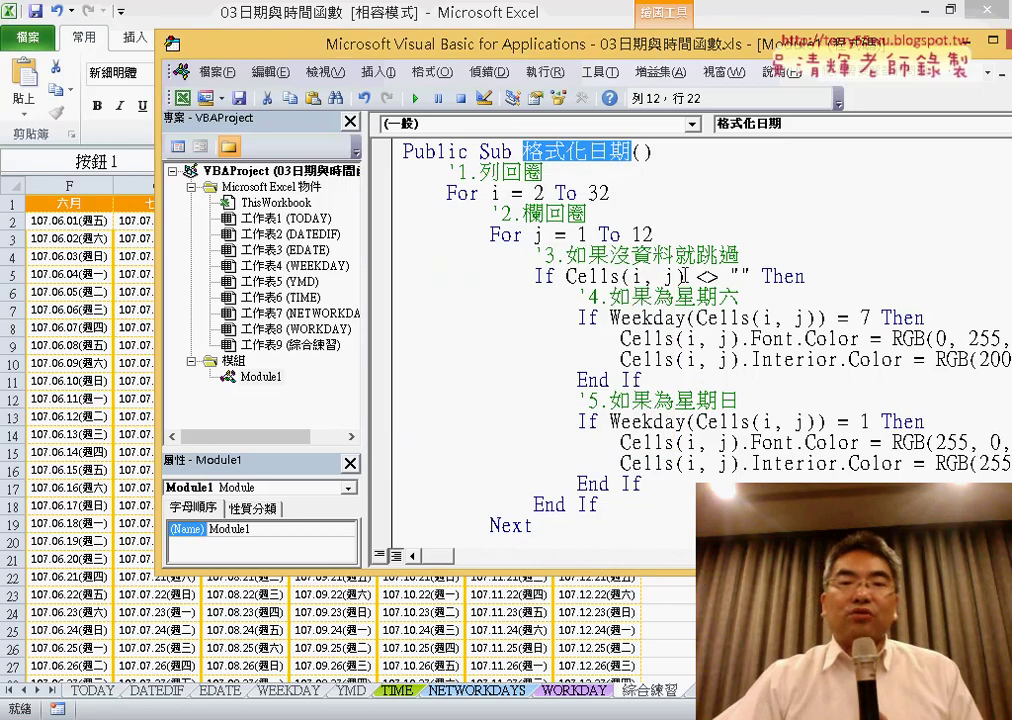
Widen the editor and select the macro's inner loop lines.
scroll(636, 332, down, 1)
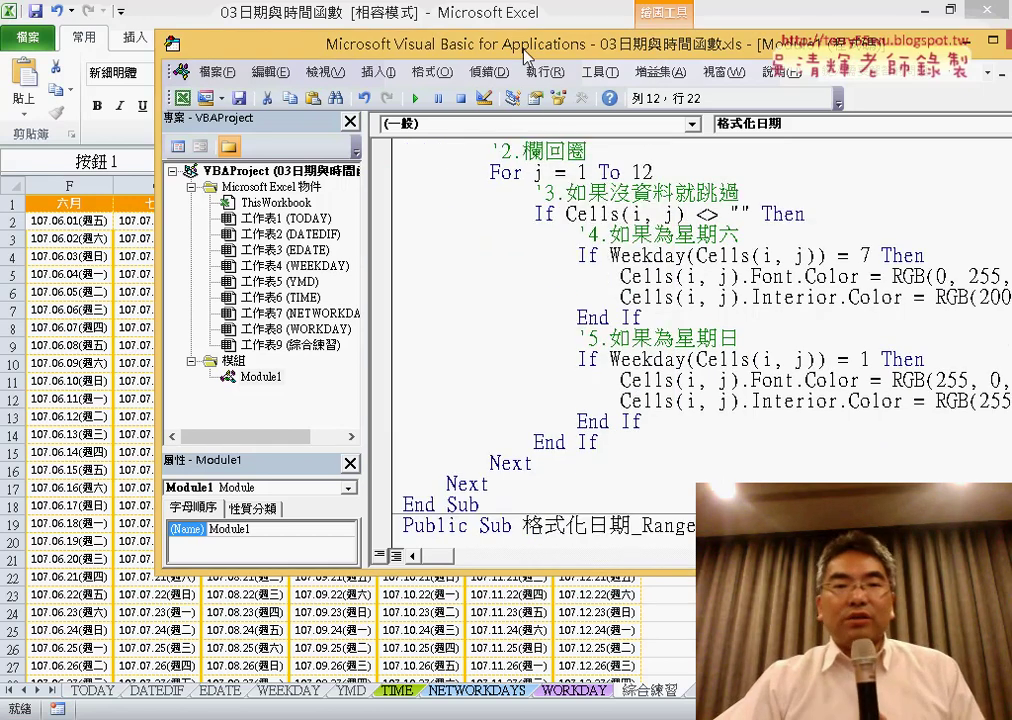
drag(355, 43, 225, 41)
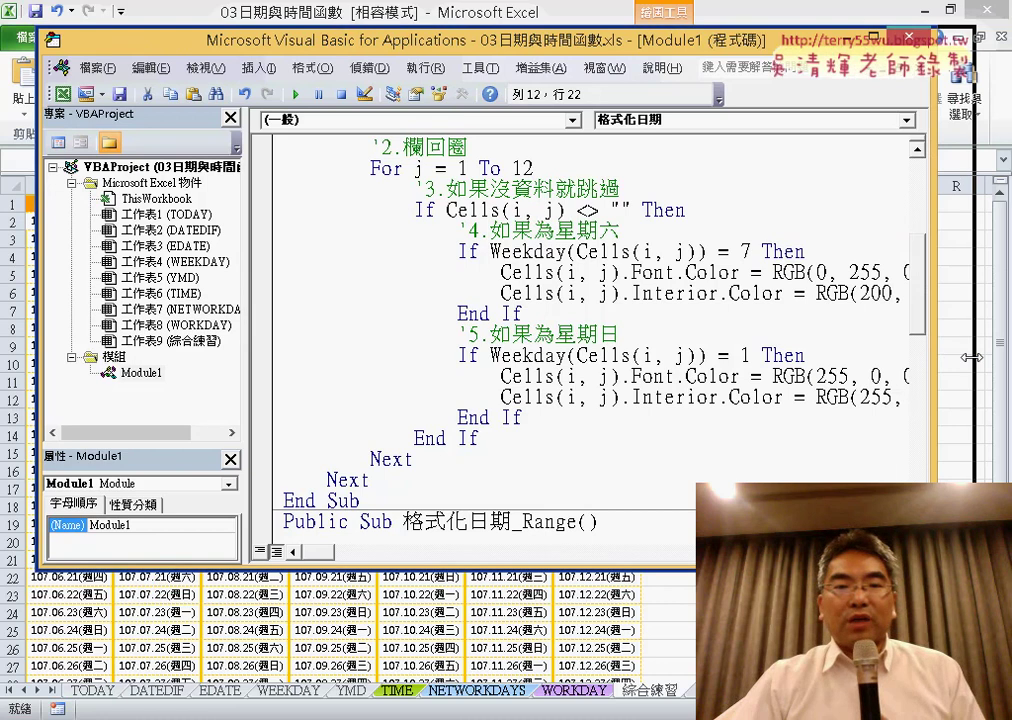
drag(935, 300, 975, 300)
scroll(737, 427, up, 1)
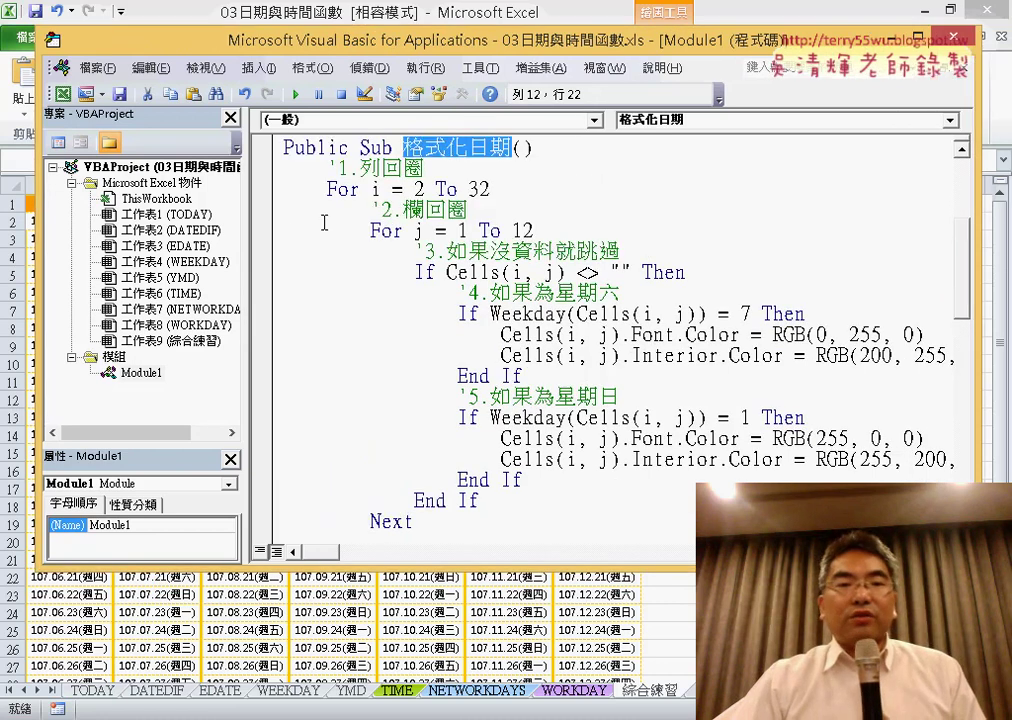
drag(268, 212, 277, 510)
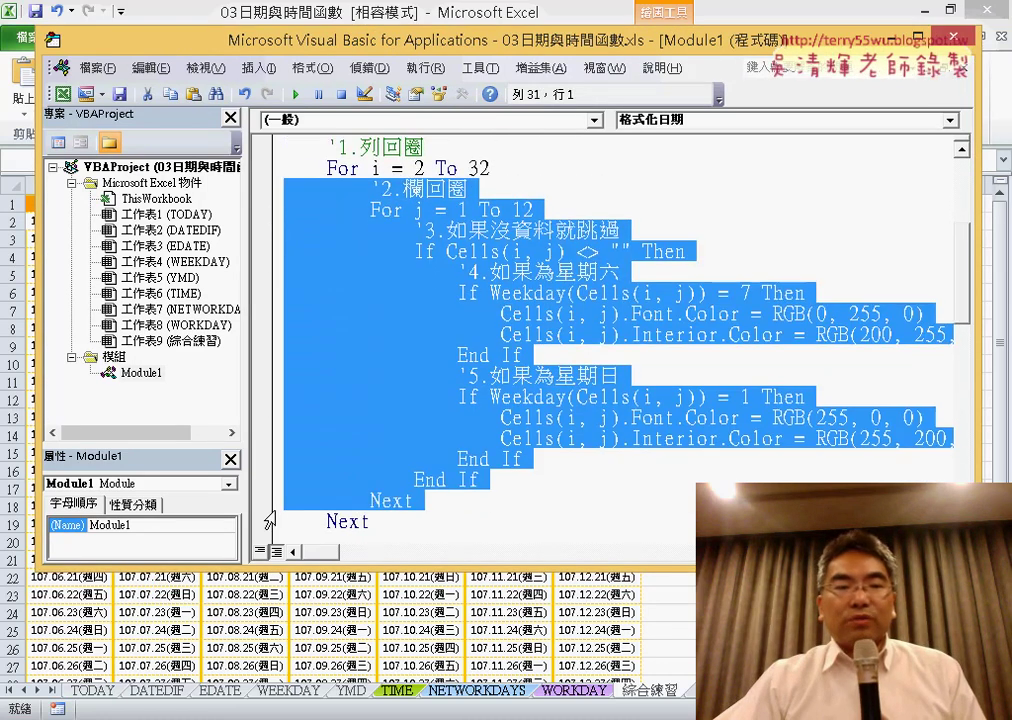
Delete the old inner column-loop block, leaving For i = 2 To 32 with one indented blank line.
key(Delete)
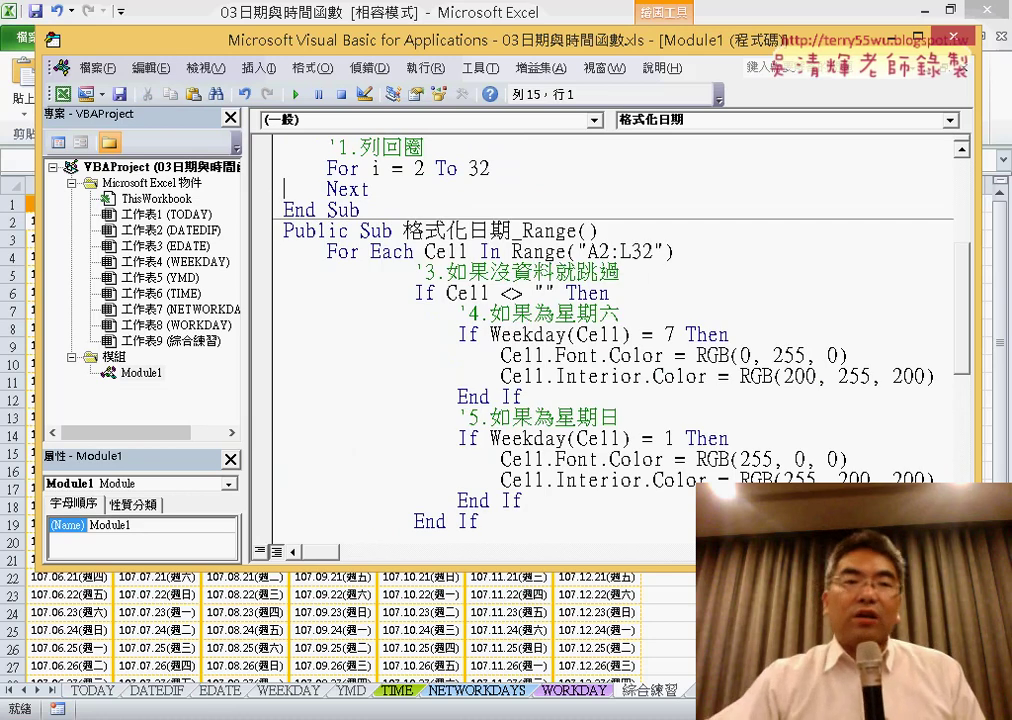
click(560, 166)
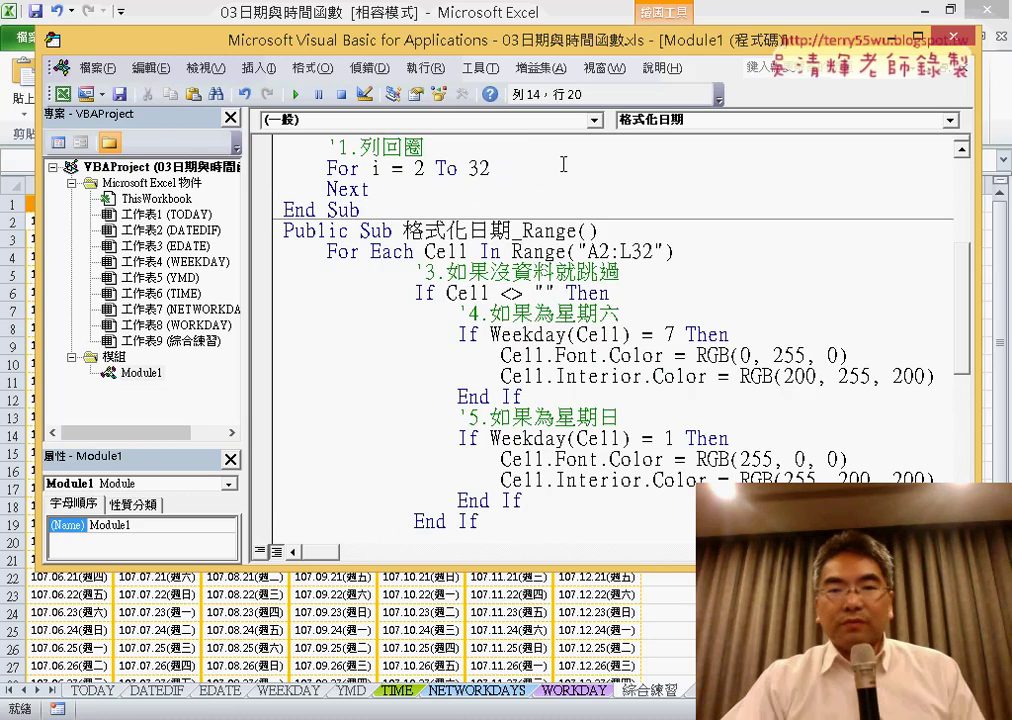
key(Return)
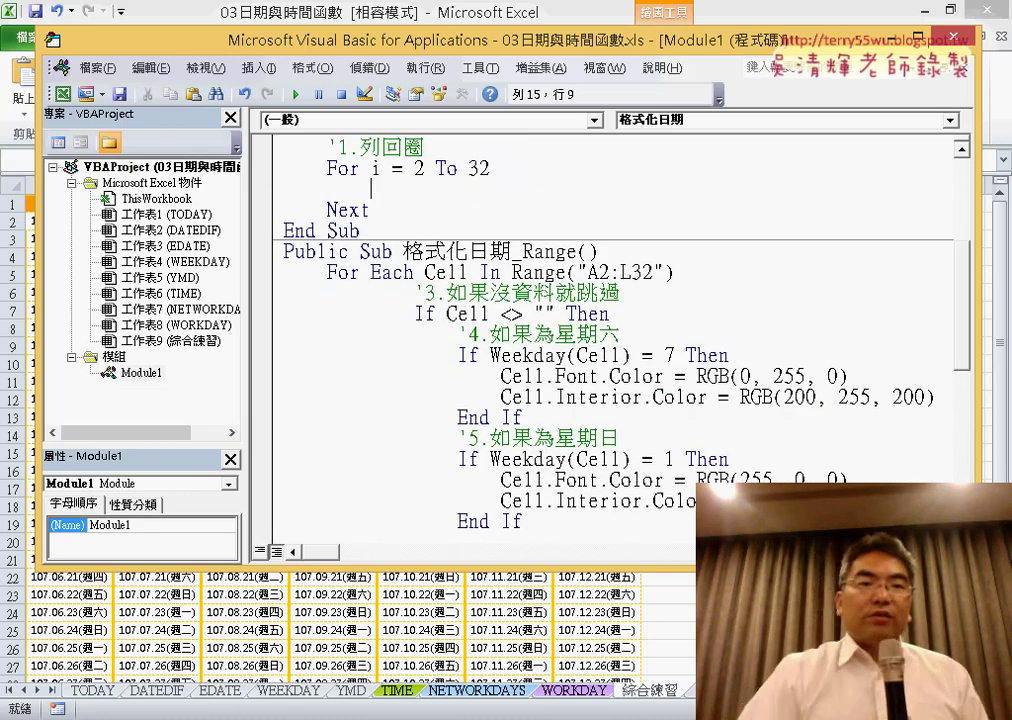
key(Tab)
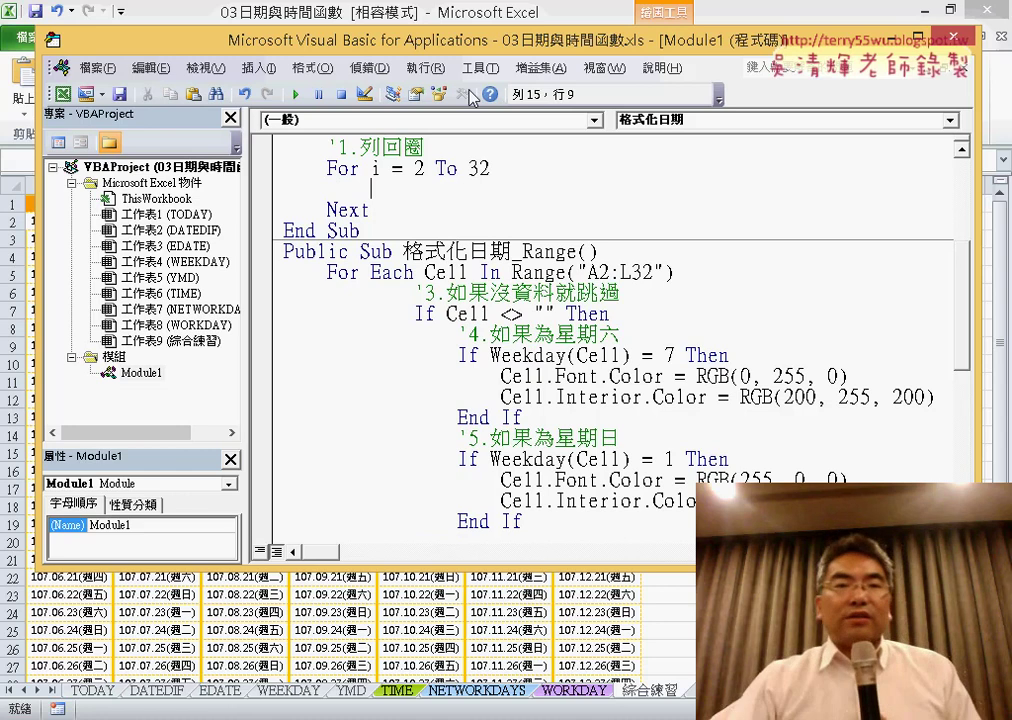
drag(440, 52, 630, 75)
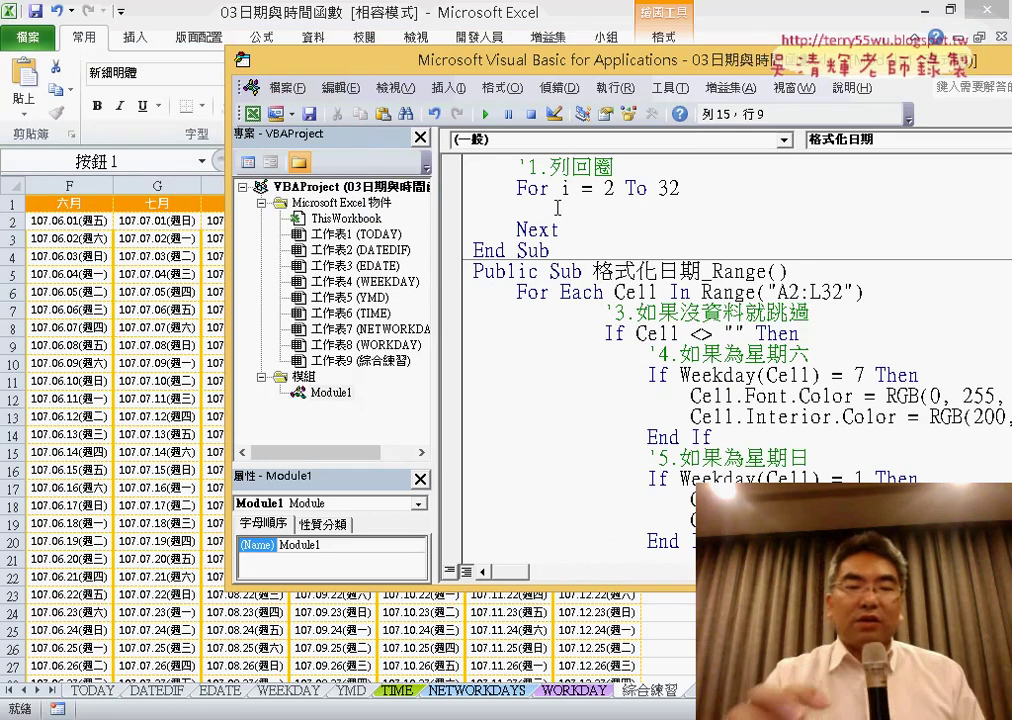
Nest a For j = 1 To 12 … Next loop inside For i and indent its blank body line.
text(for )
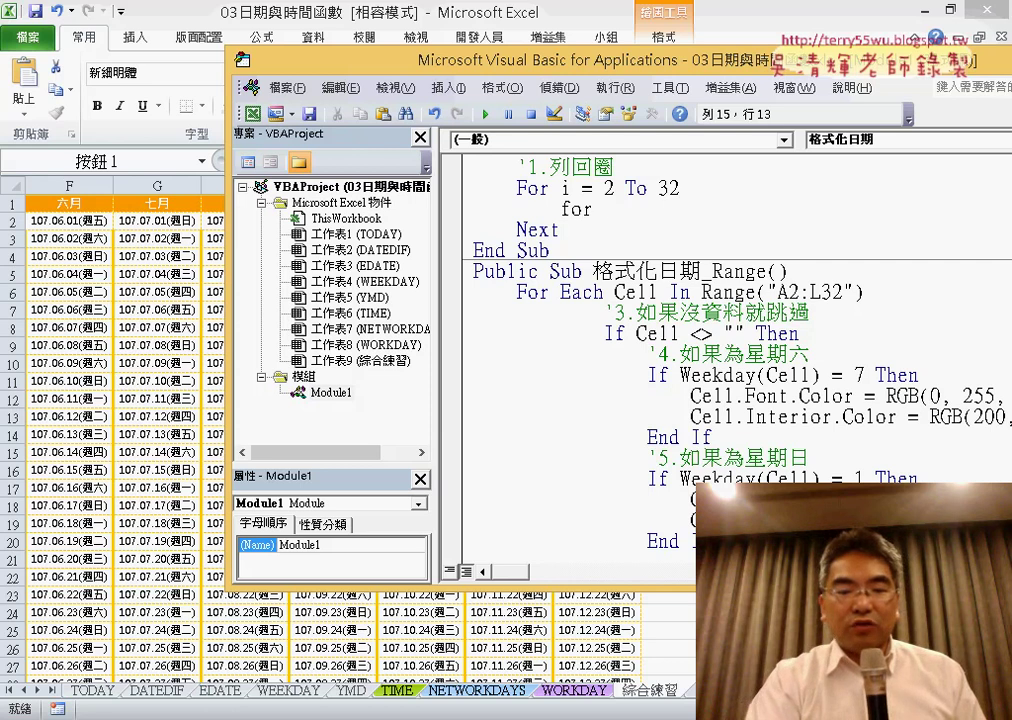
text(j=1 to 12)
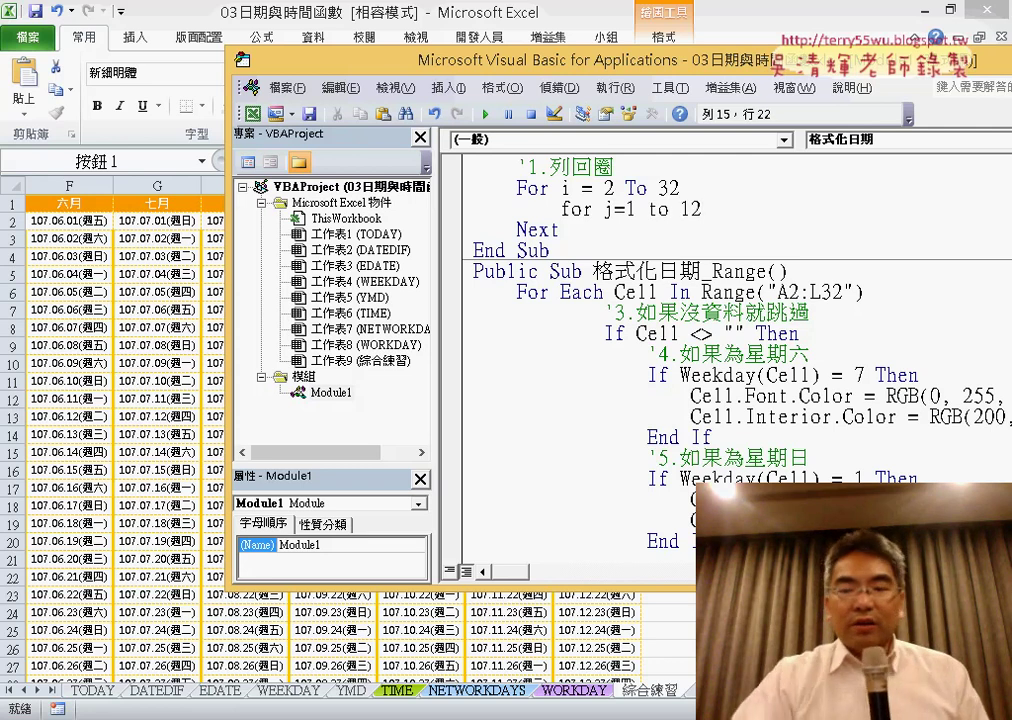
key(Return)
key(Return)
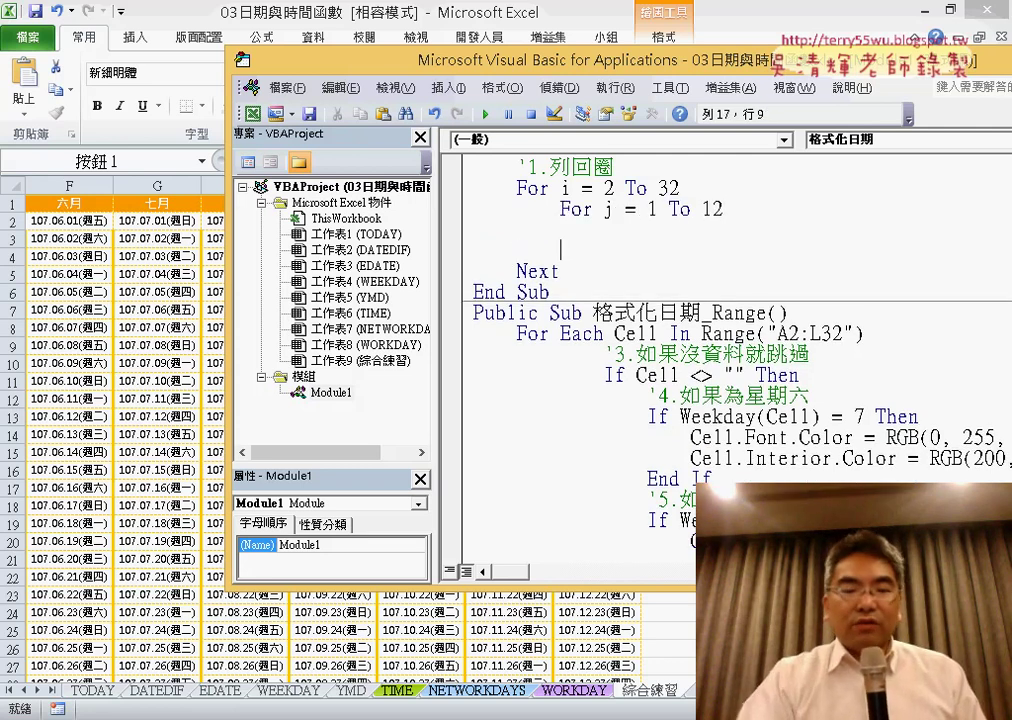
text(next)
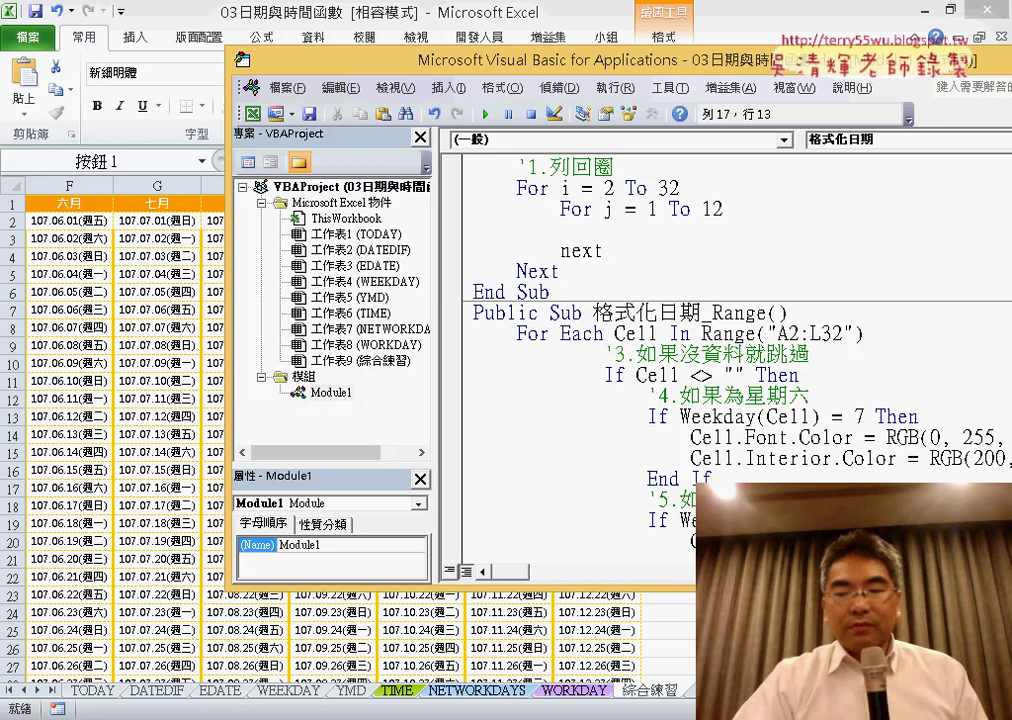
click(560, 229)
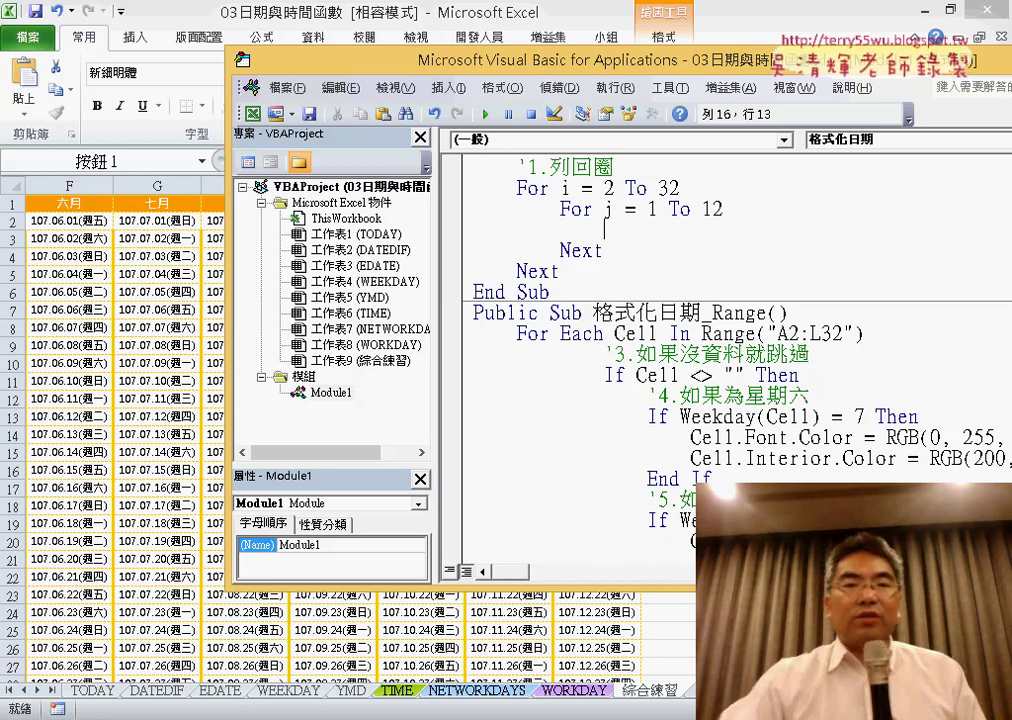
drag(560, 208, 517, 208)
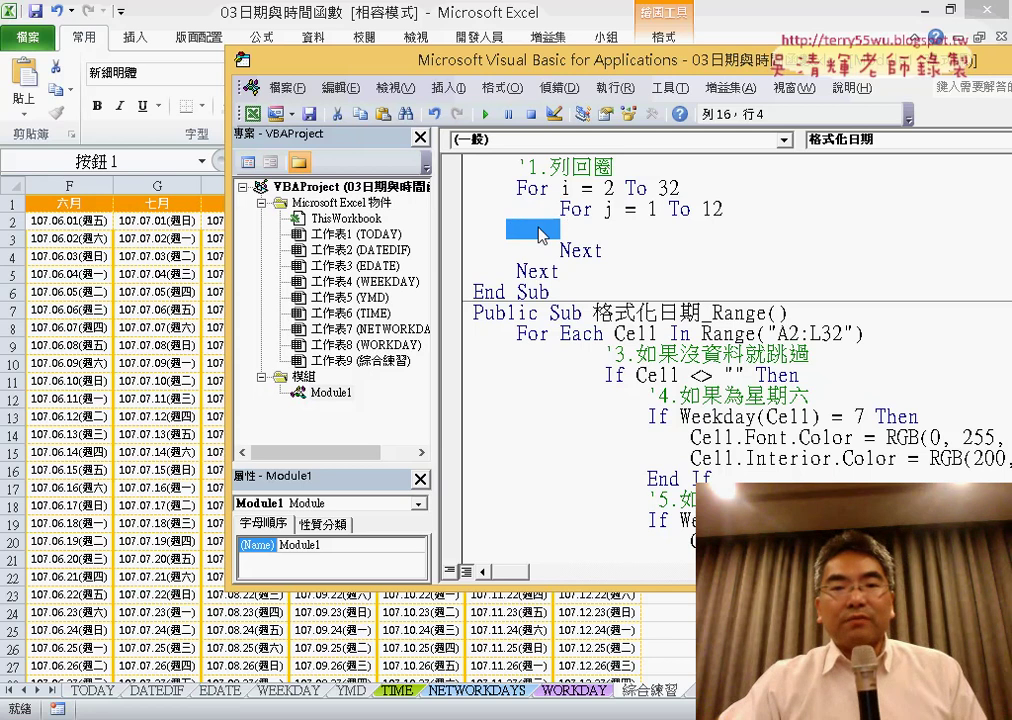
click(614, 231)
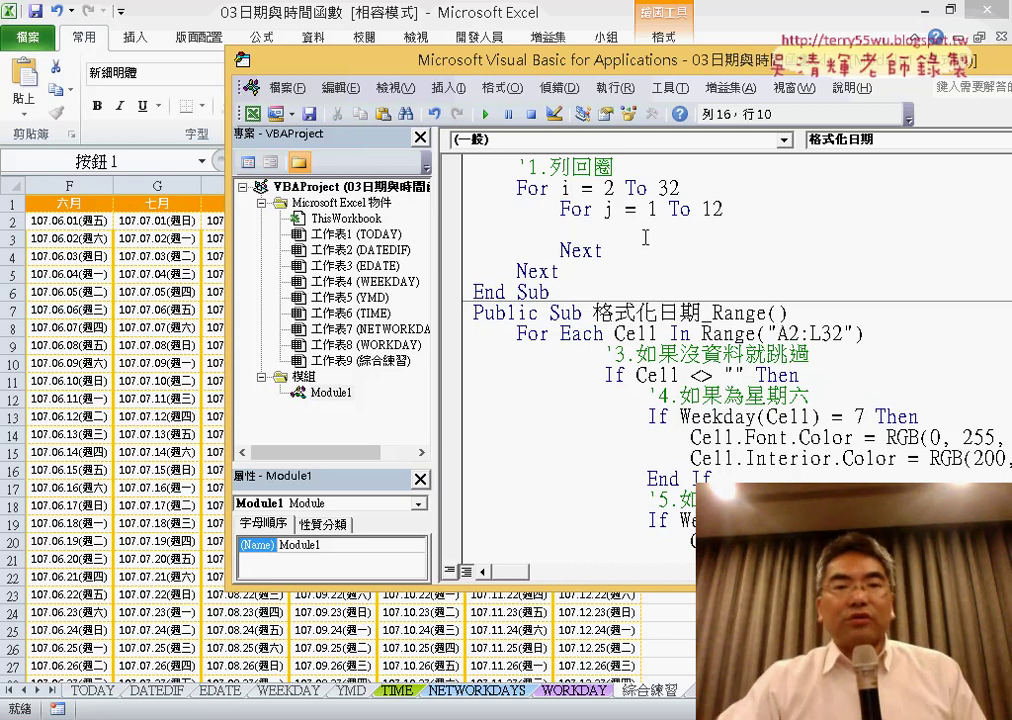
key(BackSpace)
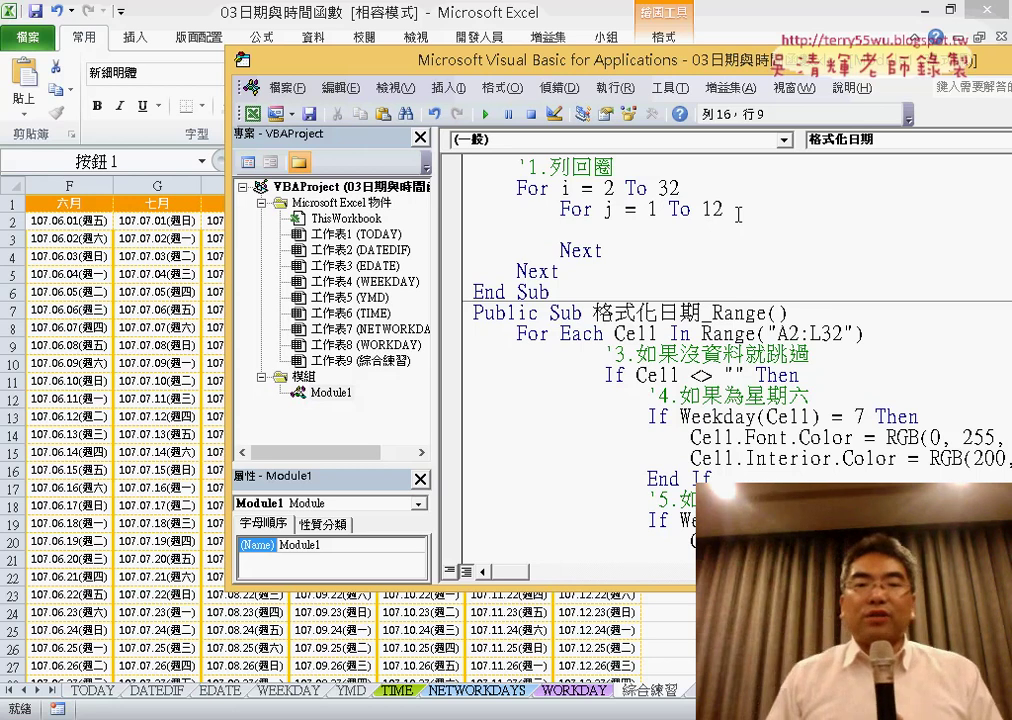
key(Tab)
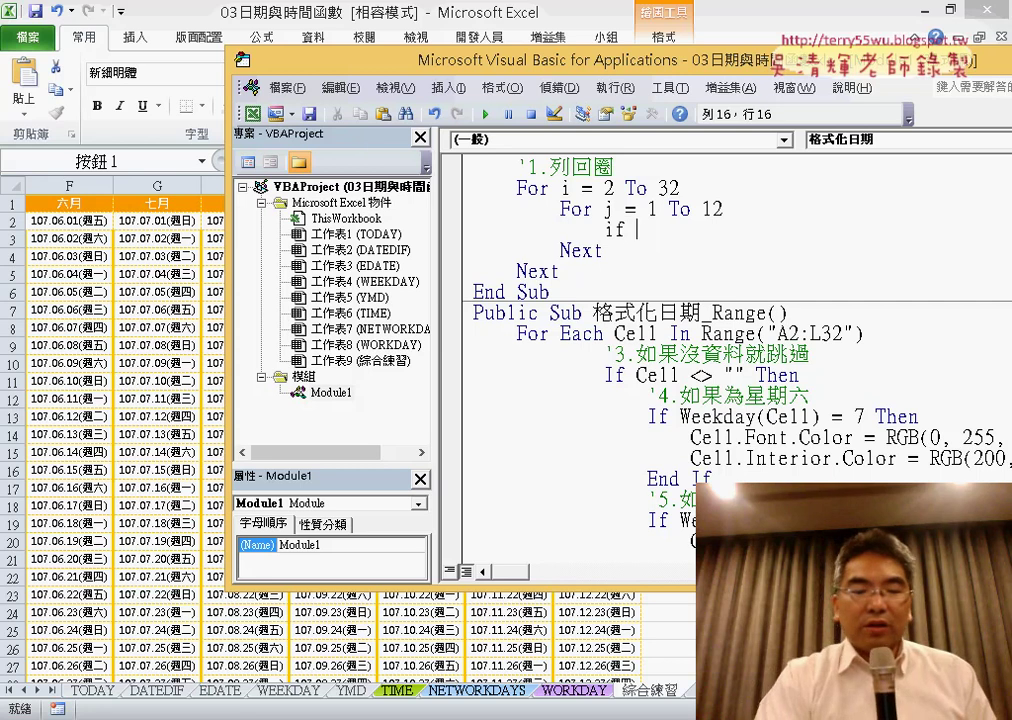
Insert an If cels(i, j) <> "" Then … End If block with a blank line inside the inner loop.
text(cels(i,)
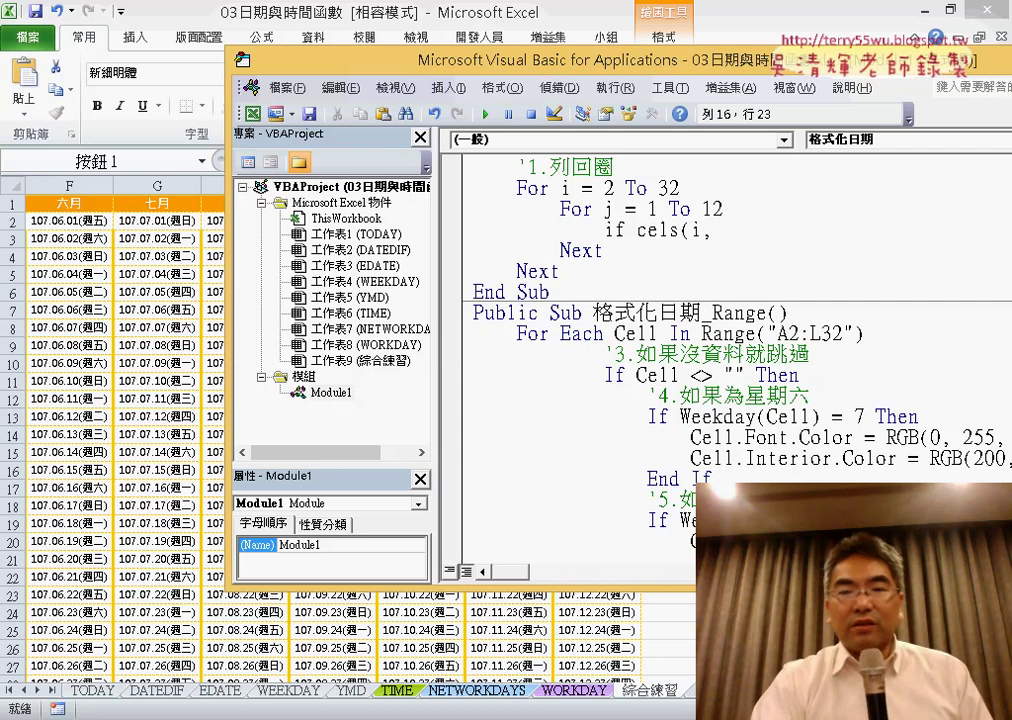
text(j)
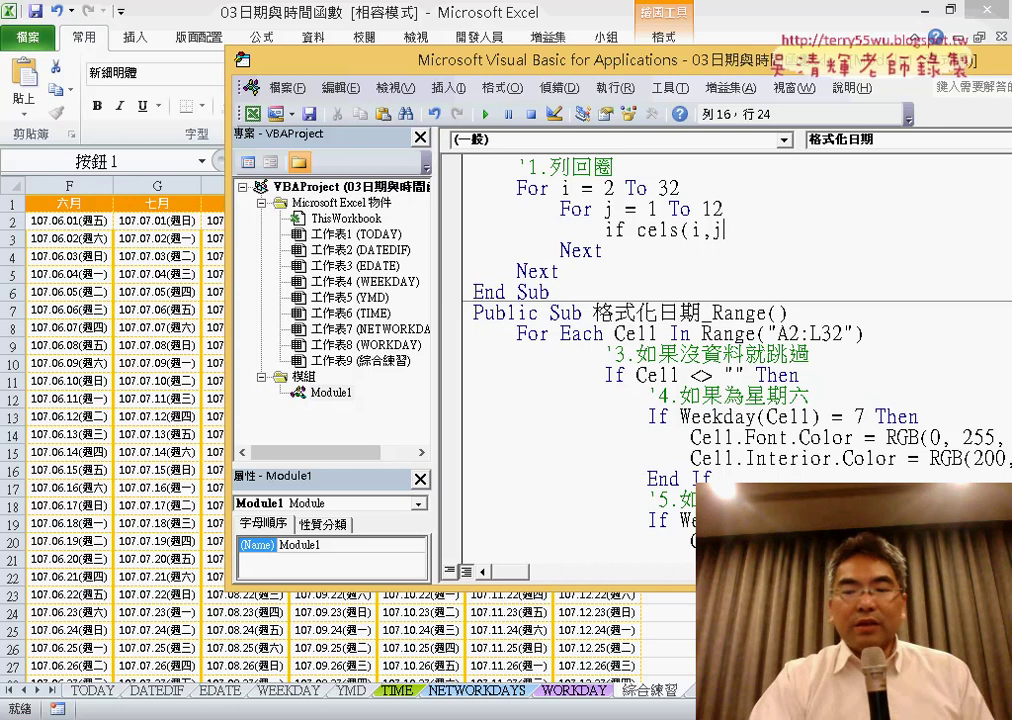
text()<)
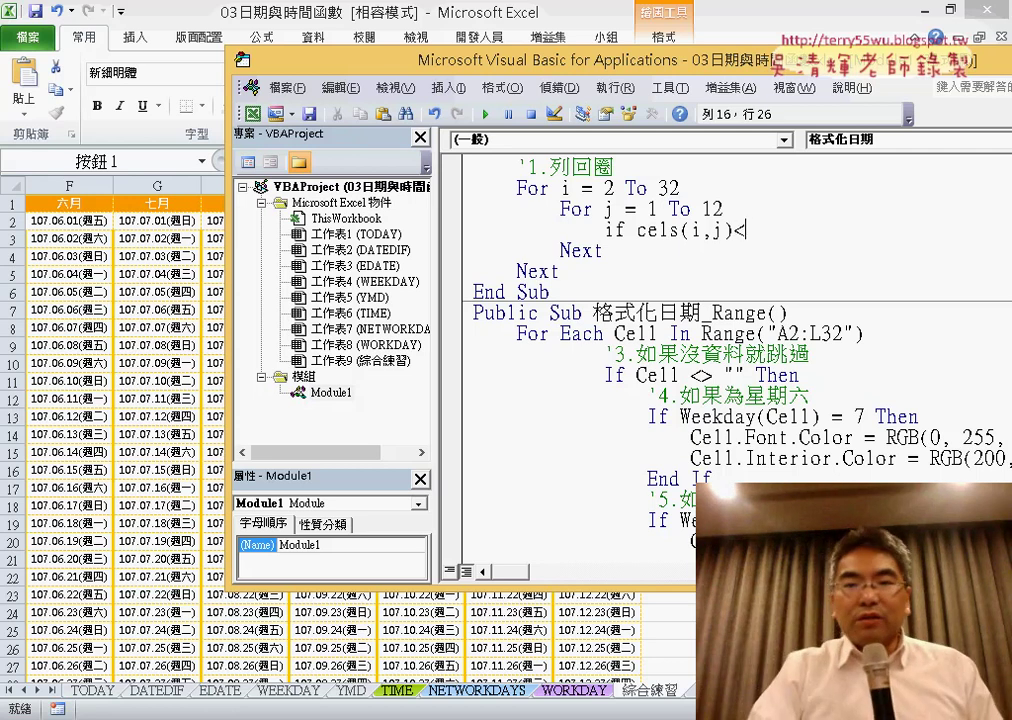
text(>"" the)
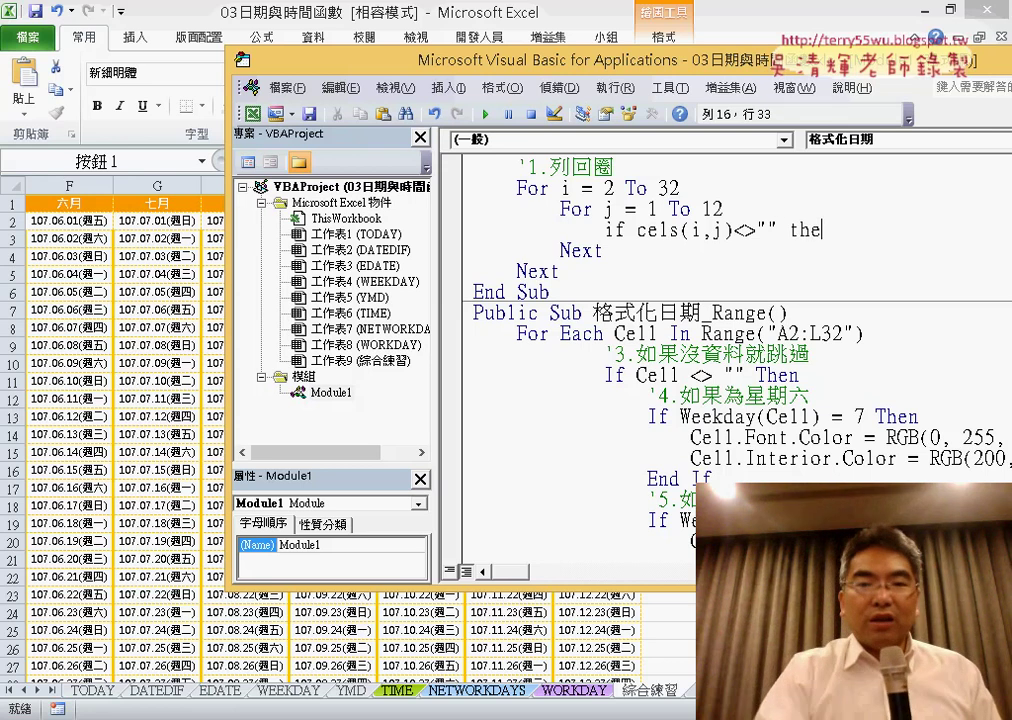
text(n)
key(Return)
key(Return)
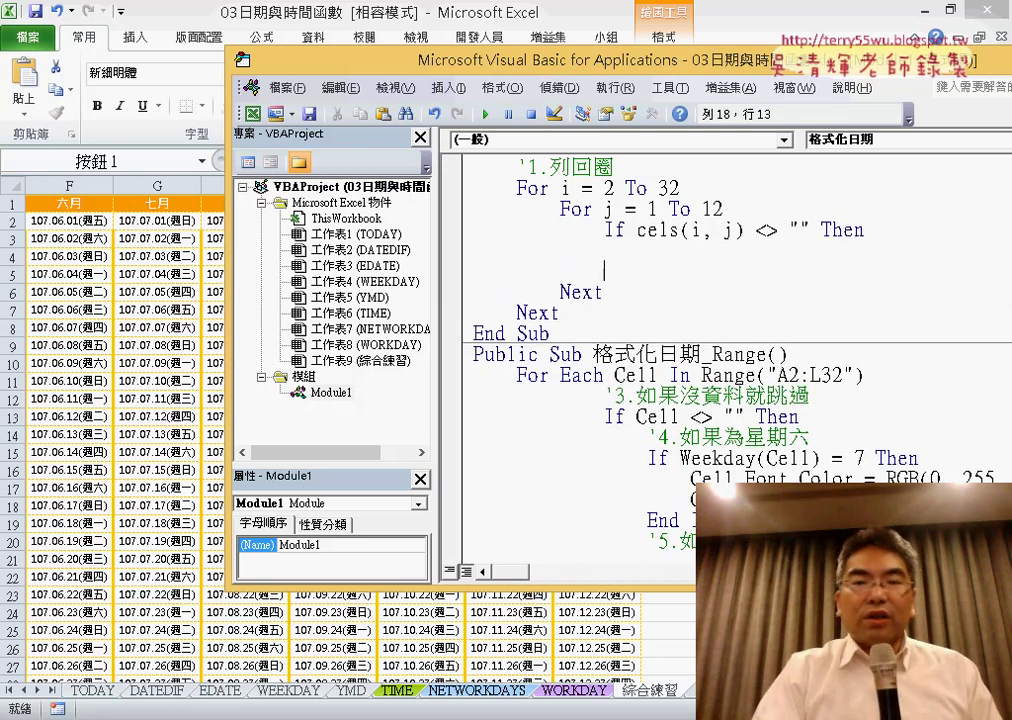
text(end if)
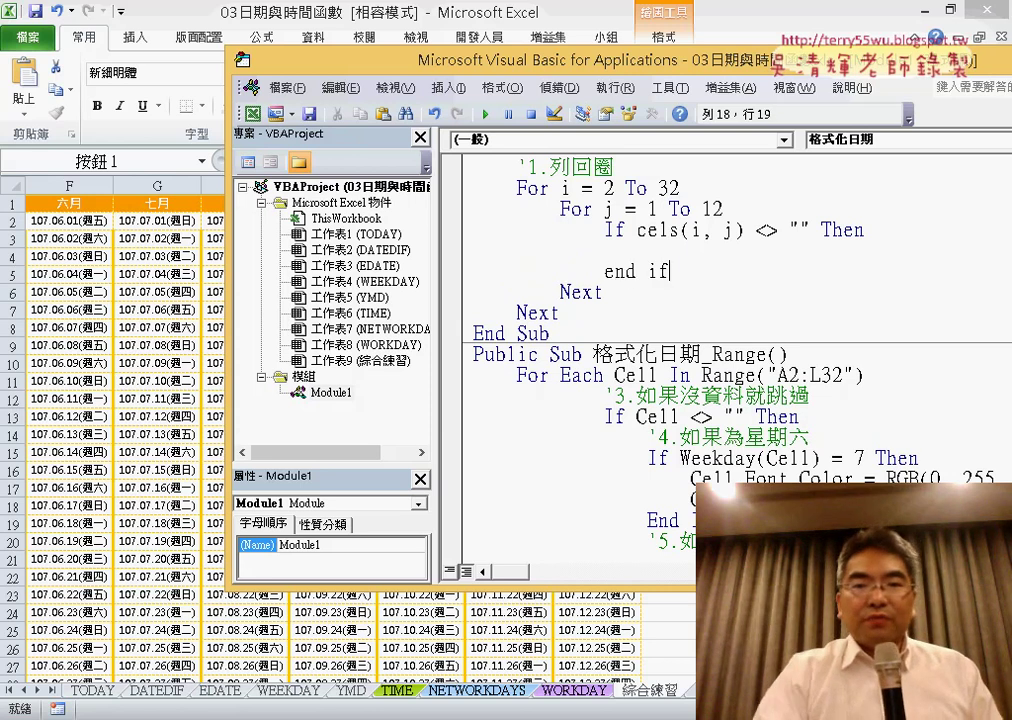
click(857, 236)
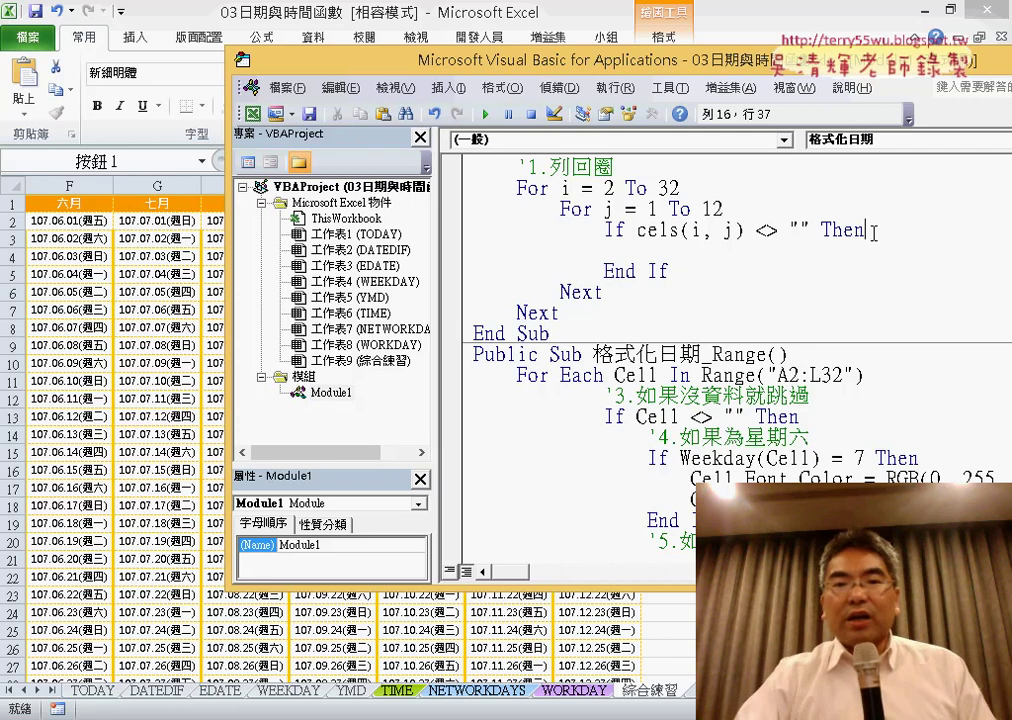
key(Return)
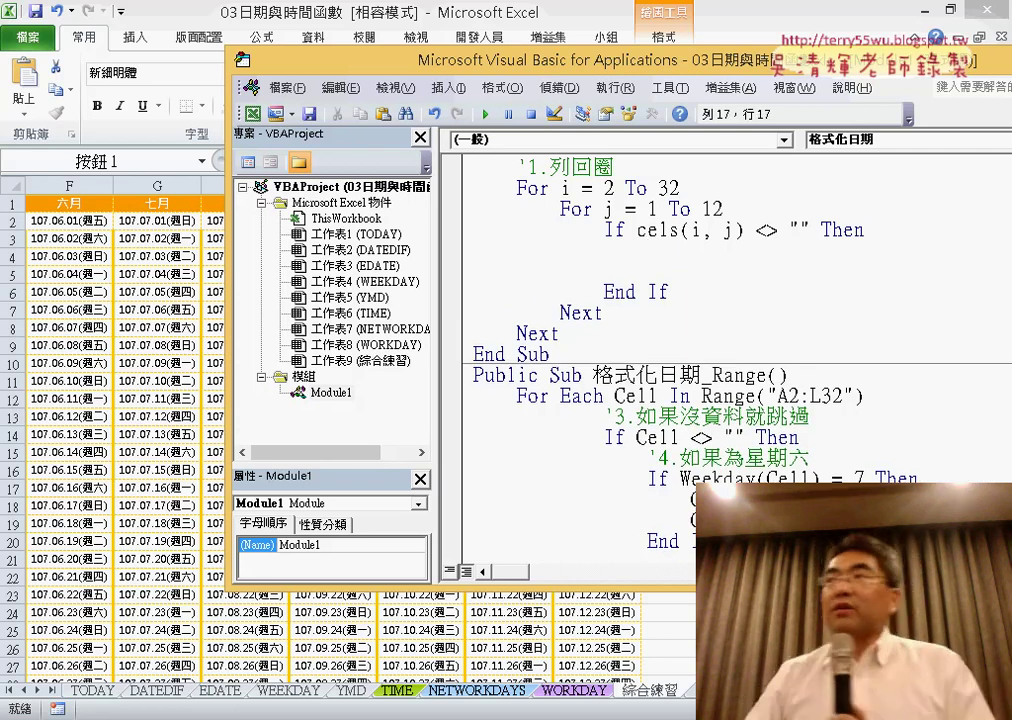
Begin an indented nested test reading if vba.Weekday(cells(i,j), using autocomplete for Weekday.
key(Tab)
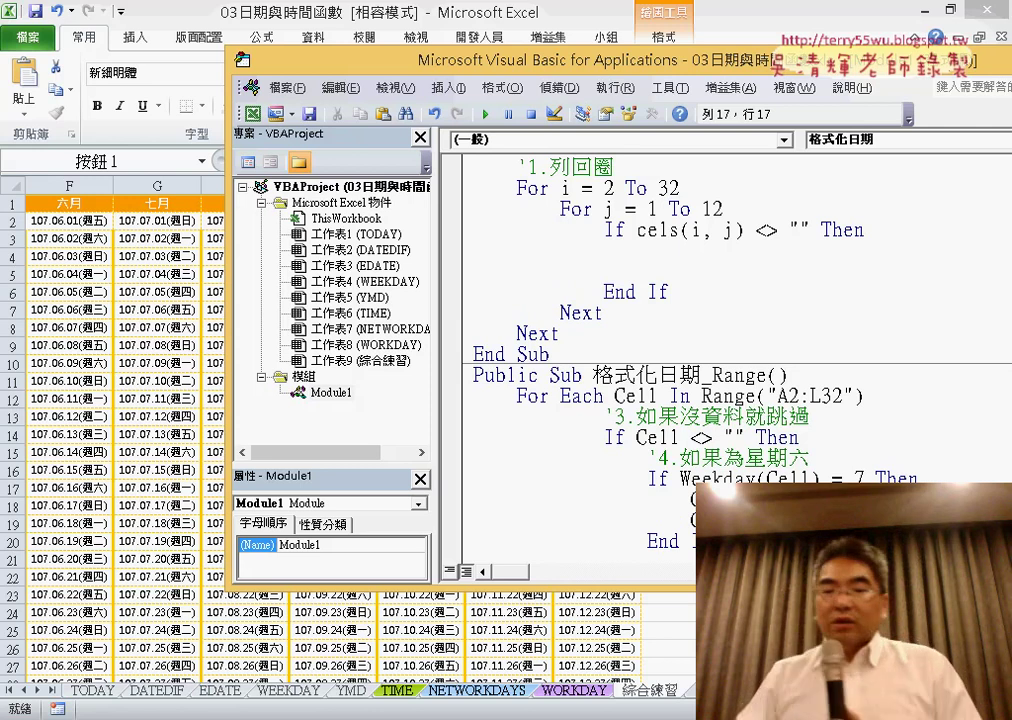
text(if )
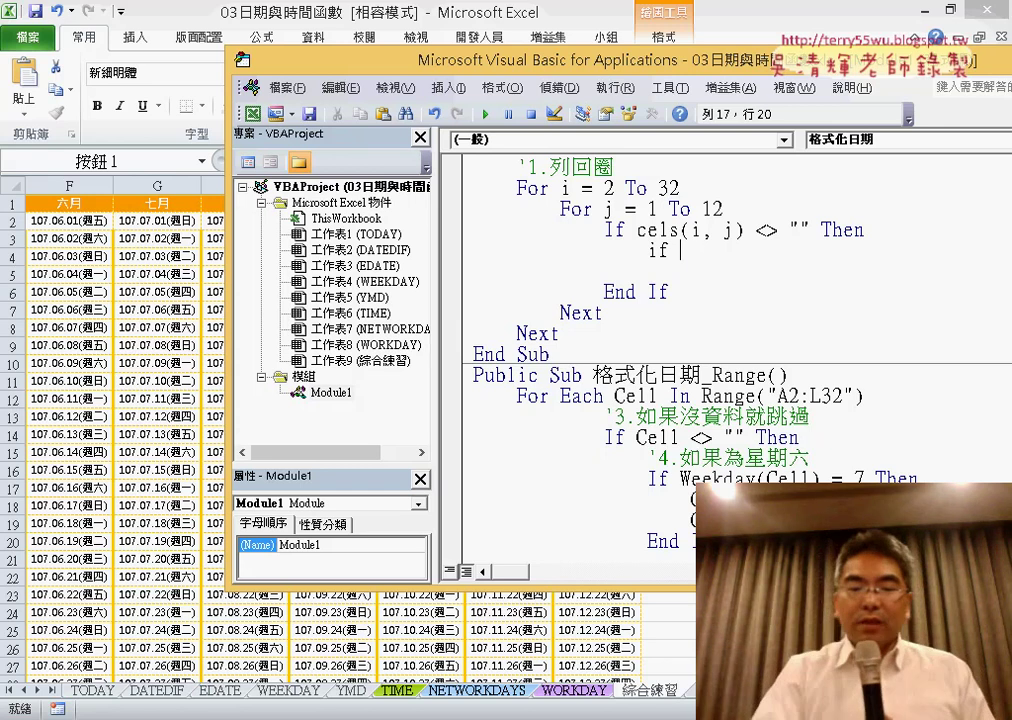
text(vba)
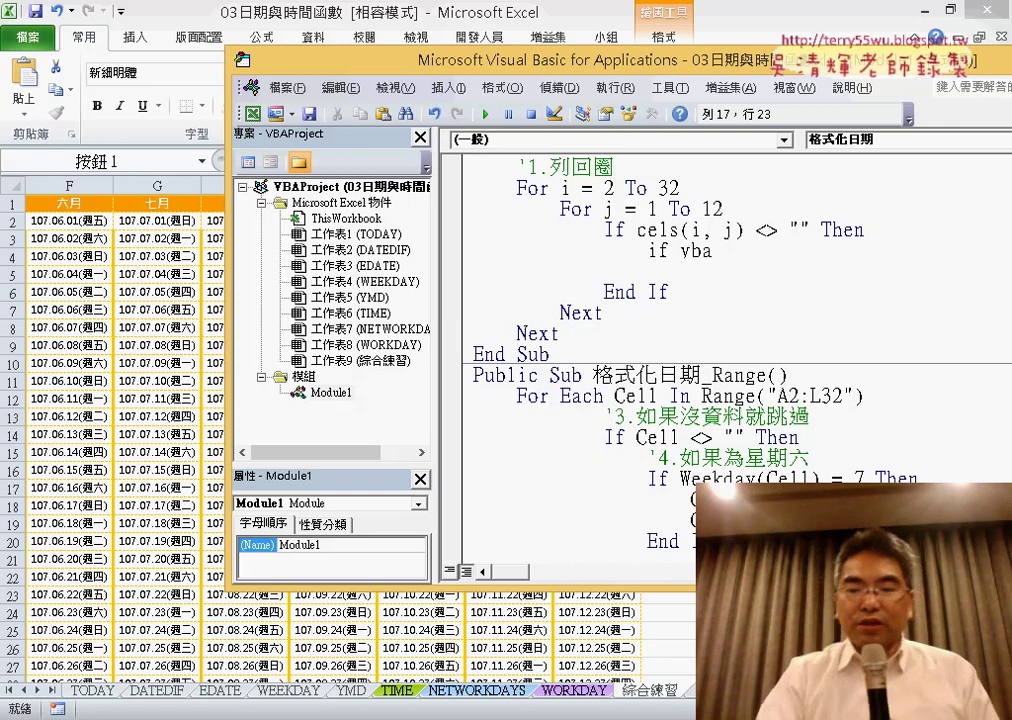
text(.)
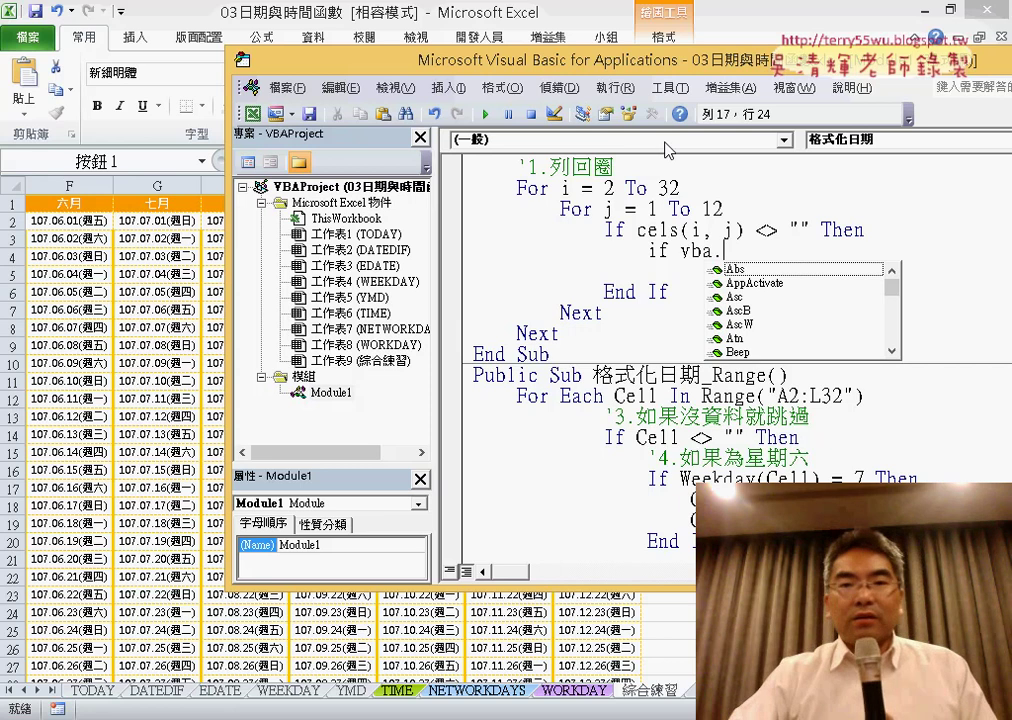
drag(597, 68, 419, 72)
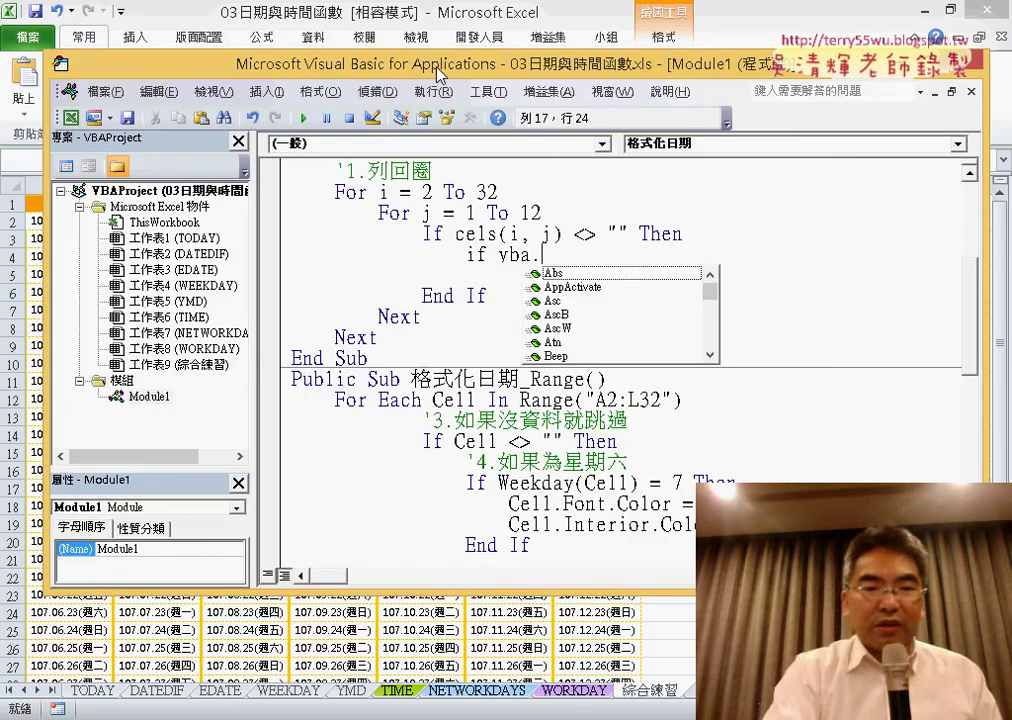
text(we)
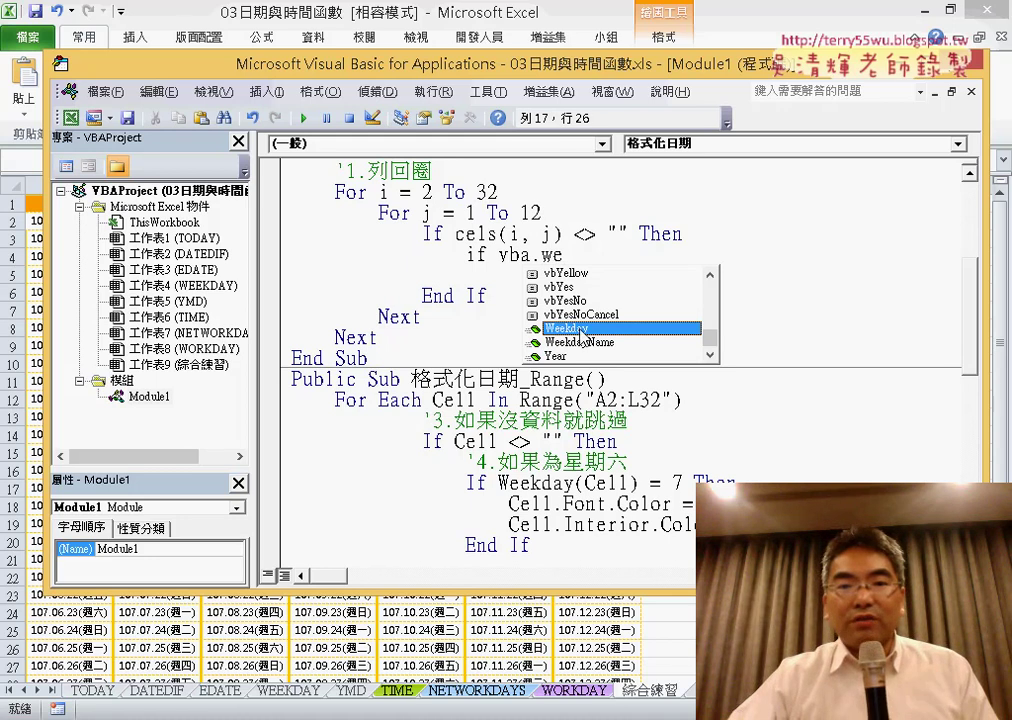
double_click(582, 329)
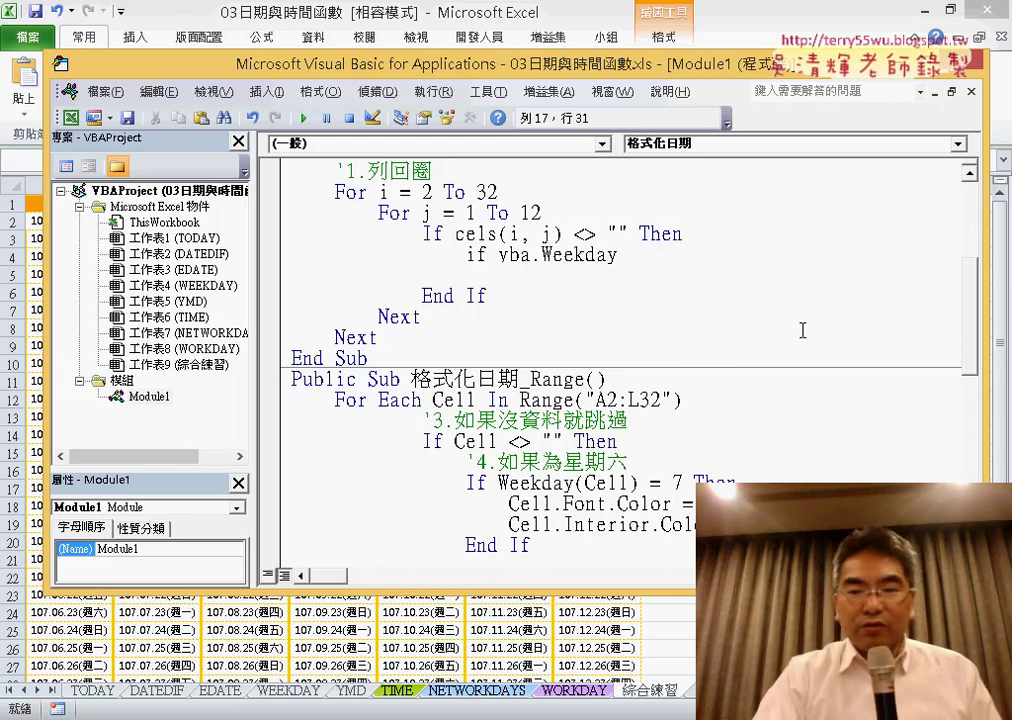
text((ce)
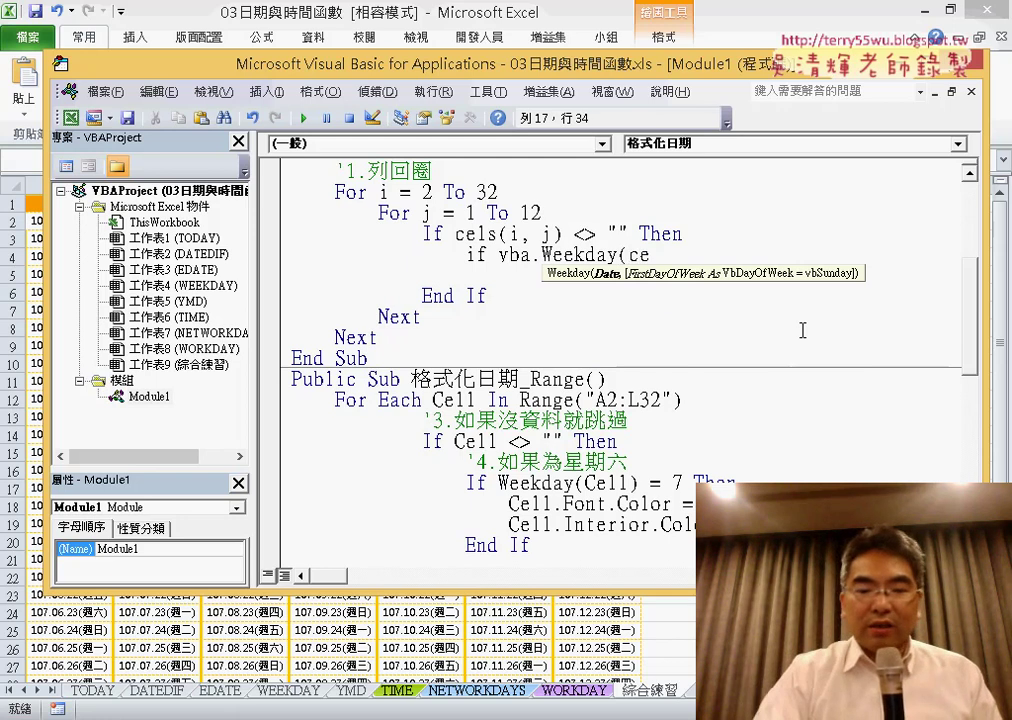
text(lls()
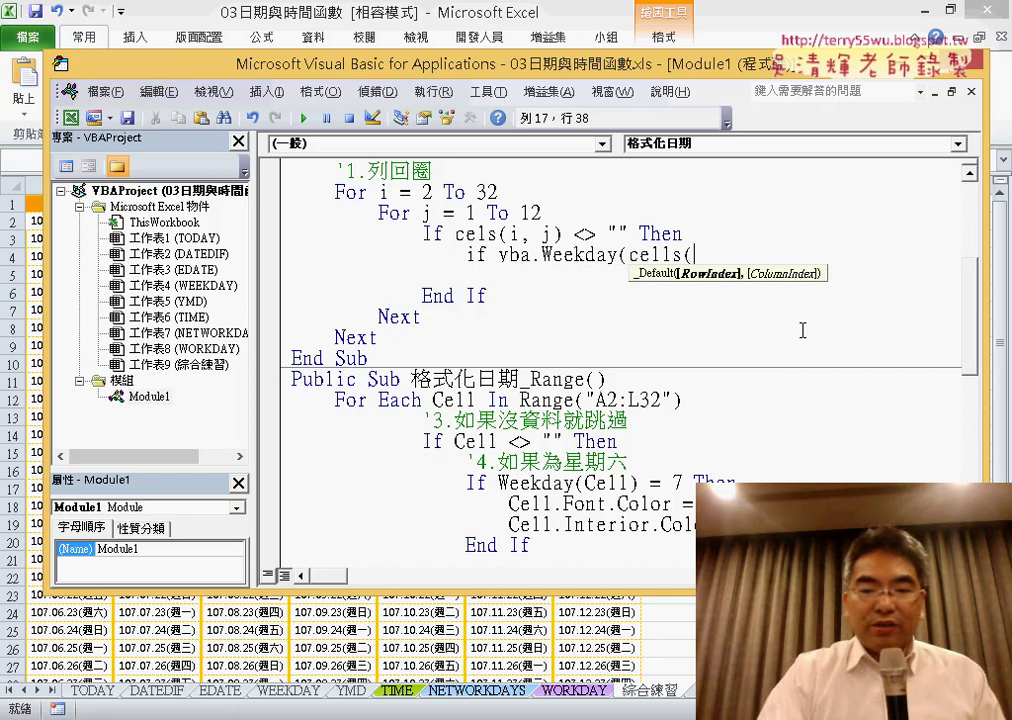
text(i,)
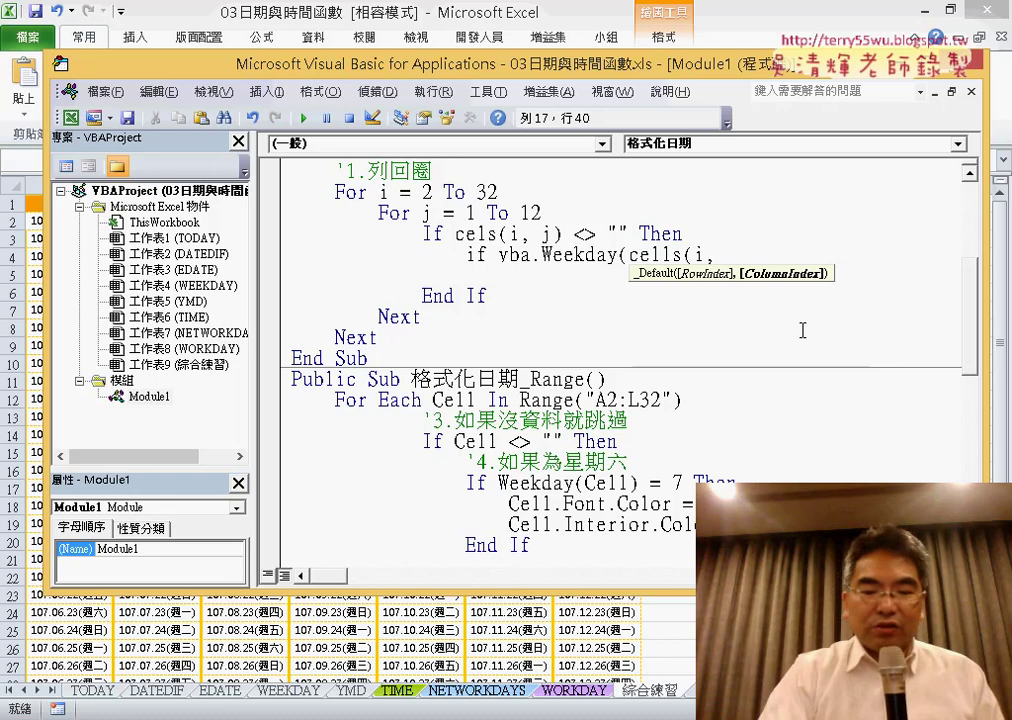
text(j)=7)
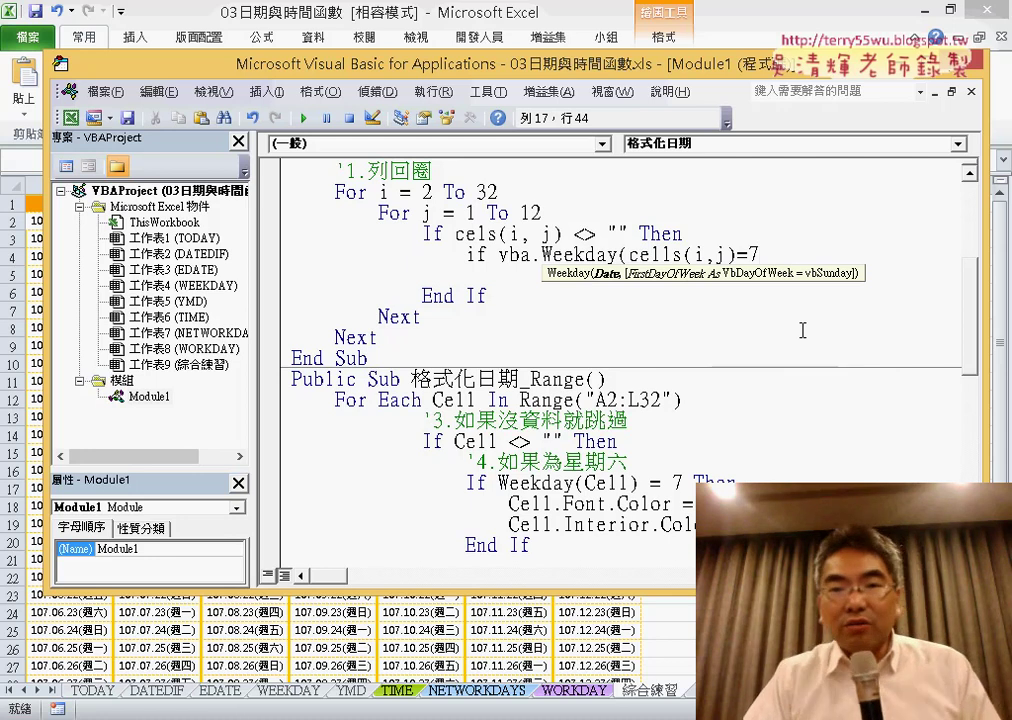
Complete the test as If VBA.Weekday(Cells(i, j)) = 7 Then by adding the missing parenthesis.
text( th)
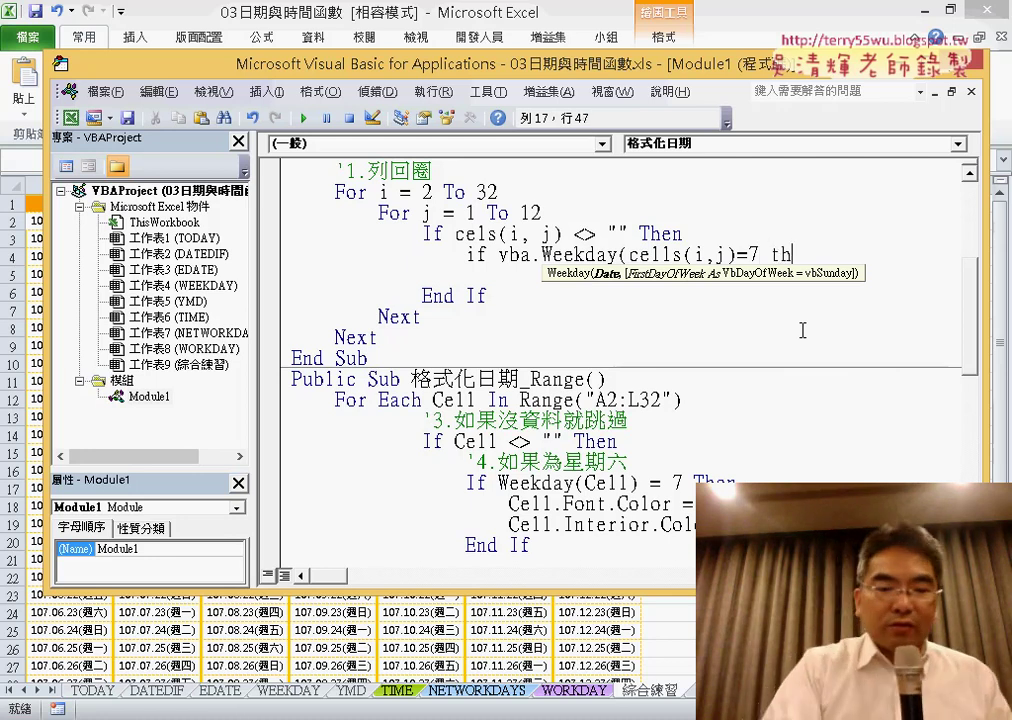
text(en)
key(Return)
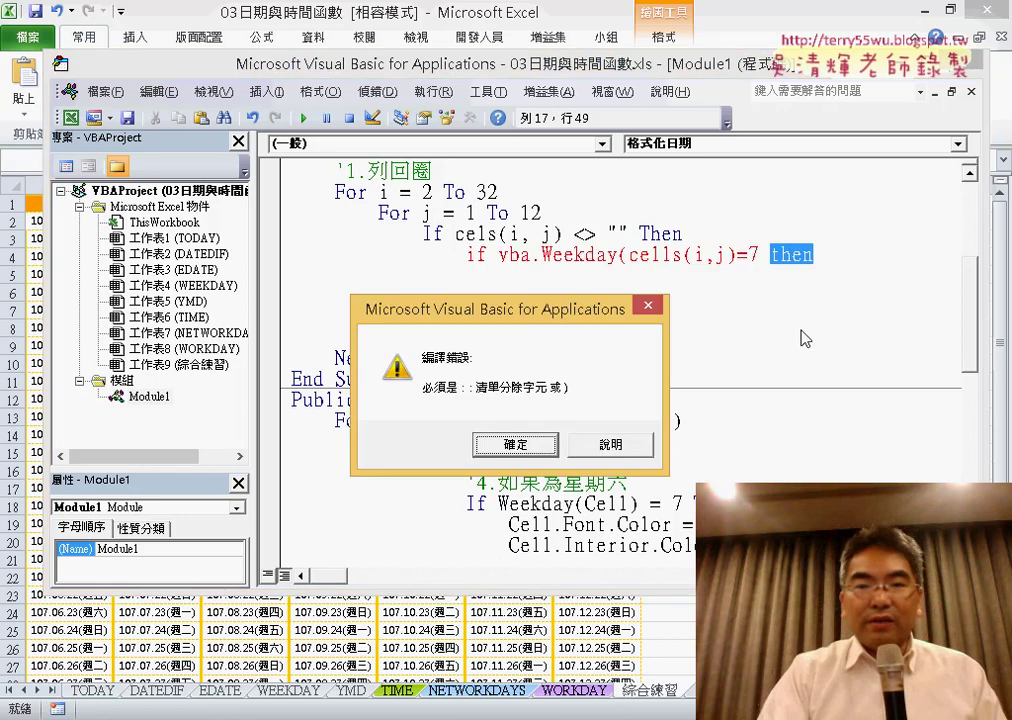
key(Return)
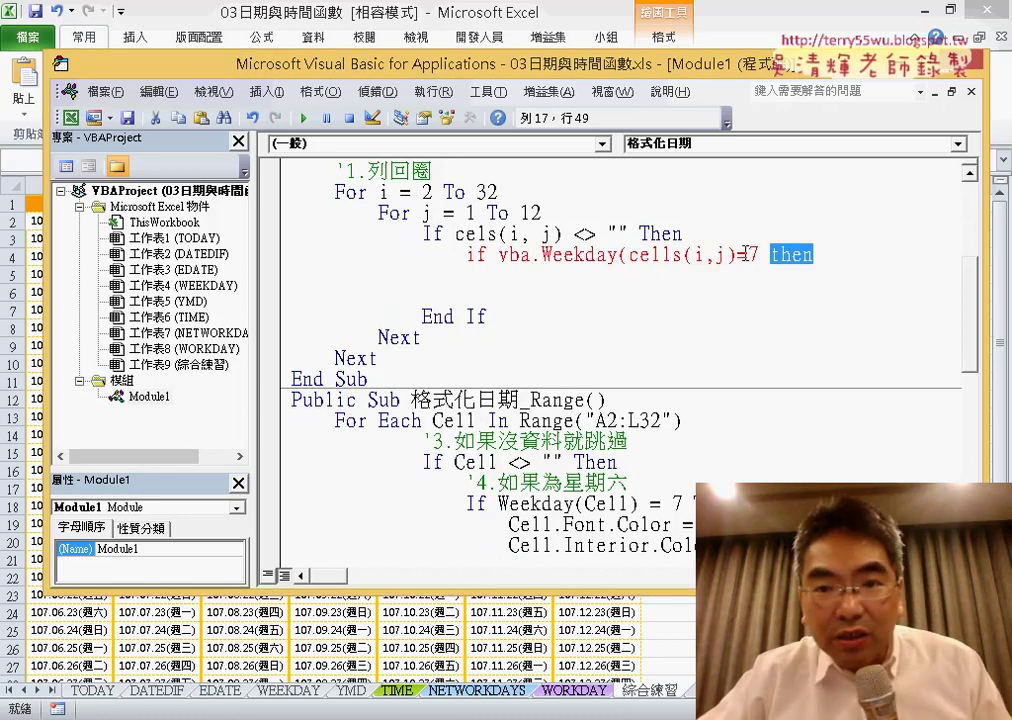
click(745, 254)
text())
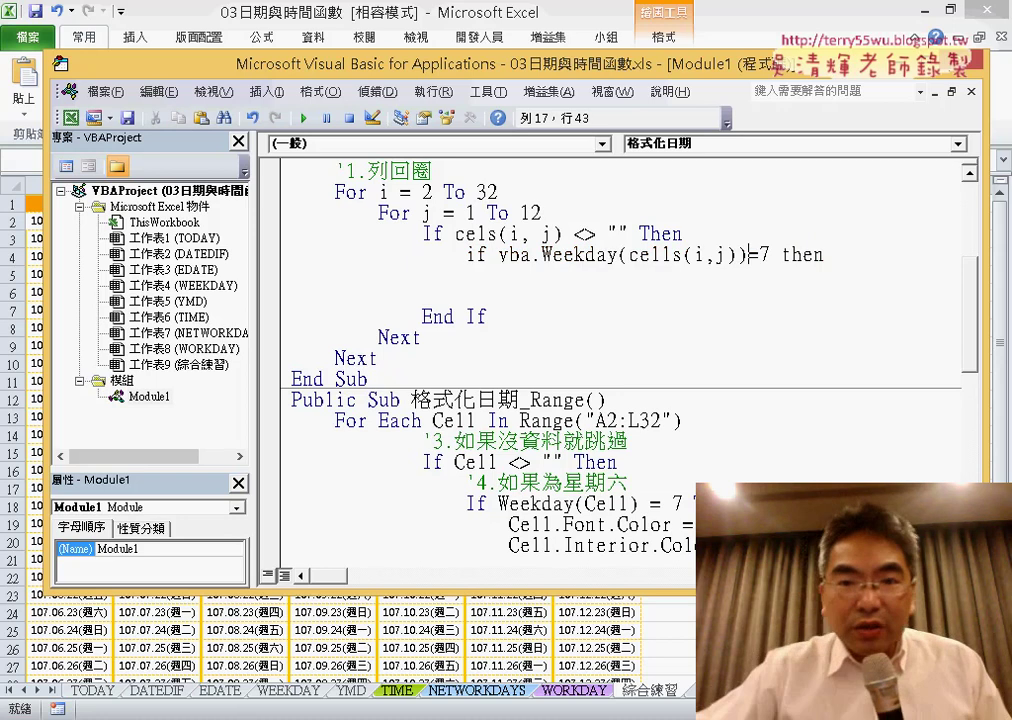
click(836, 337)
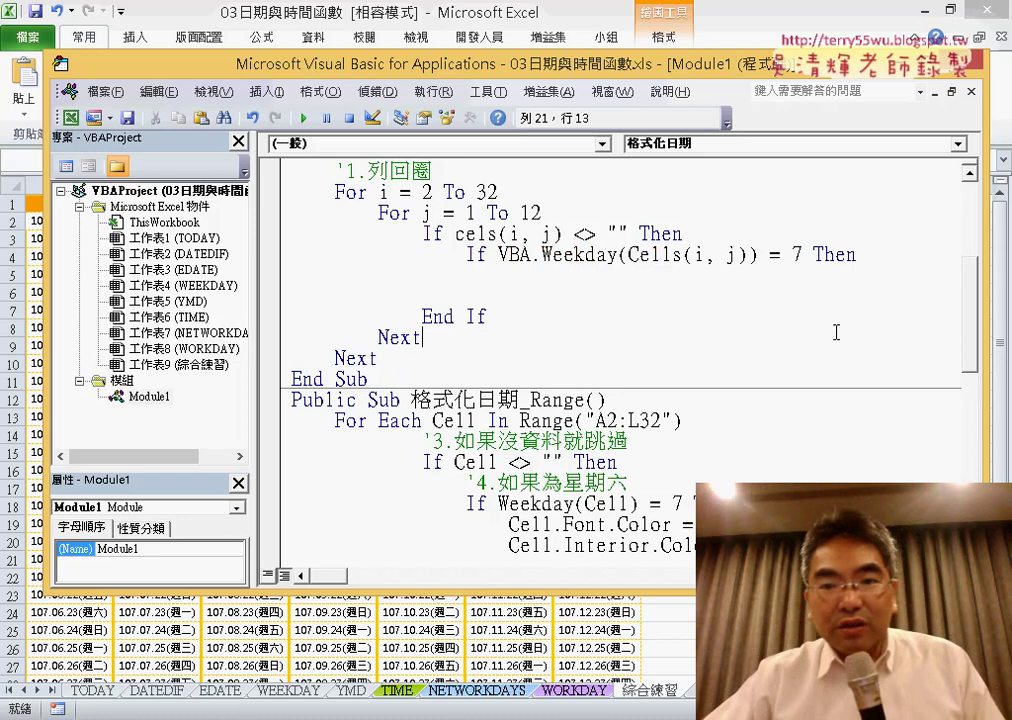
Close the Saturday block with End If, correcting the enf typo.
click(861, 276)
key(Return)
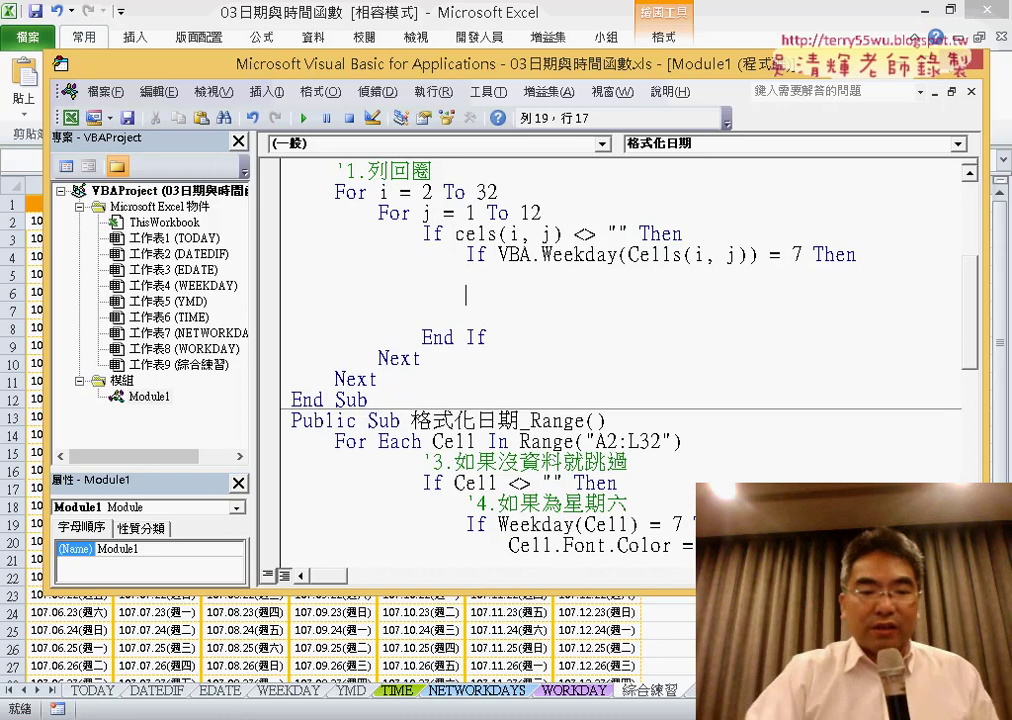
text(enf )
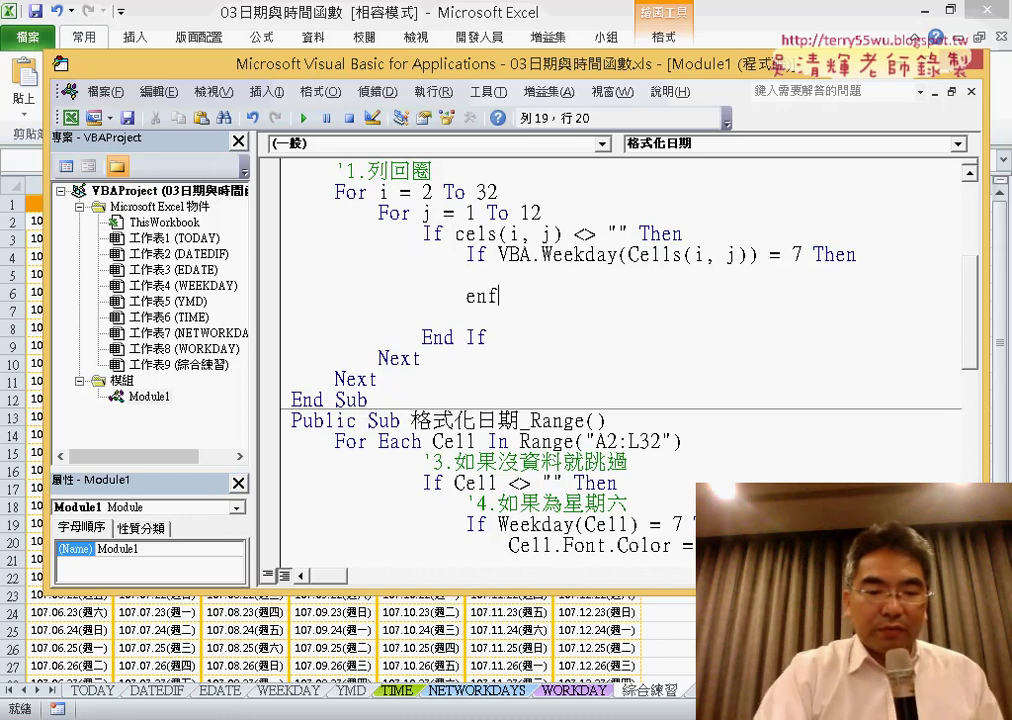
text(if)
key(Return)
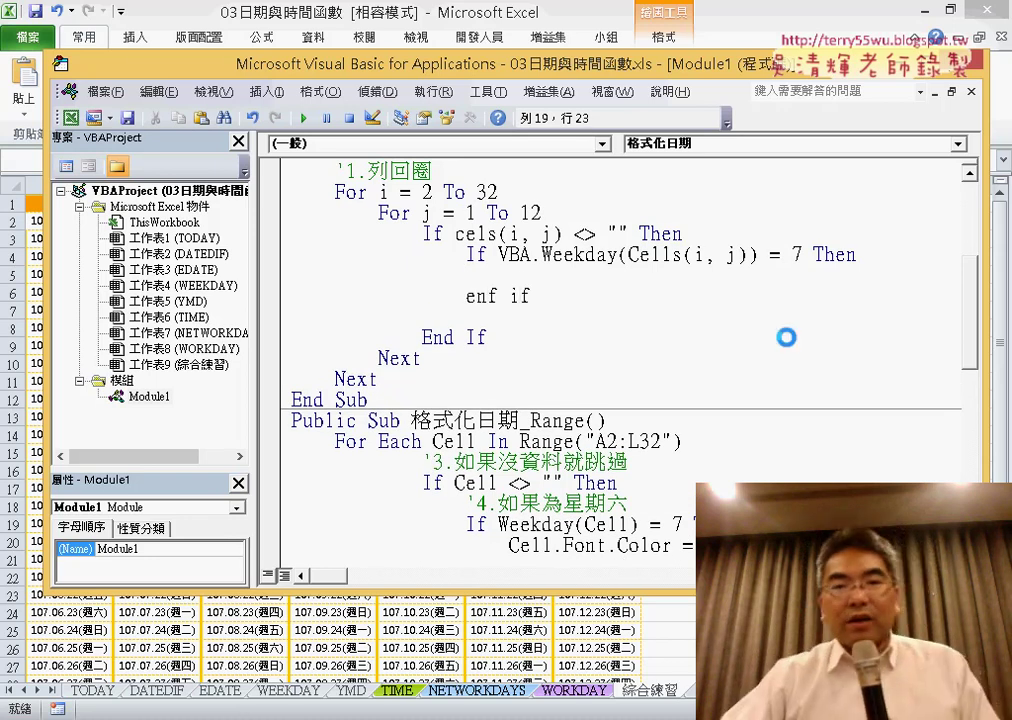
click(517, 446)
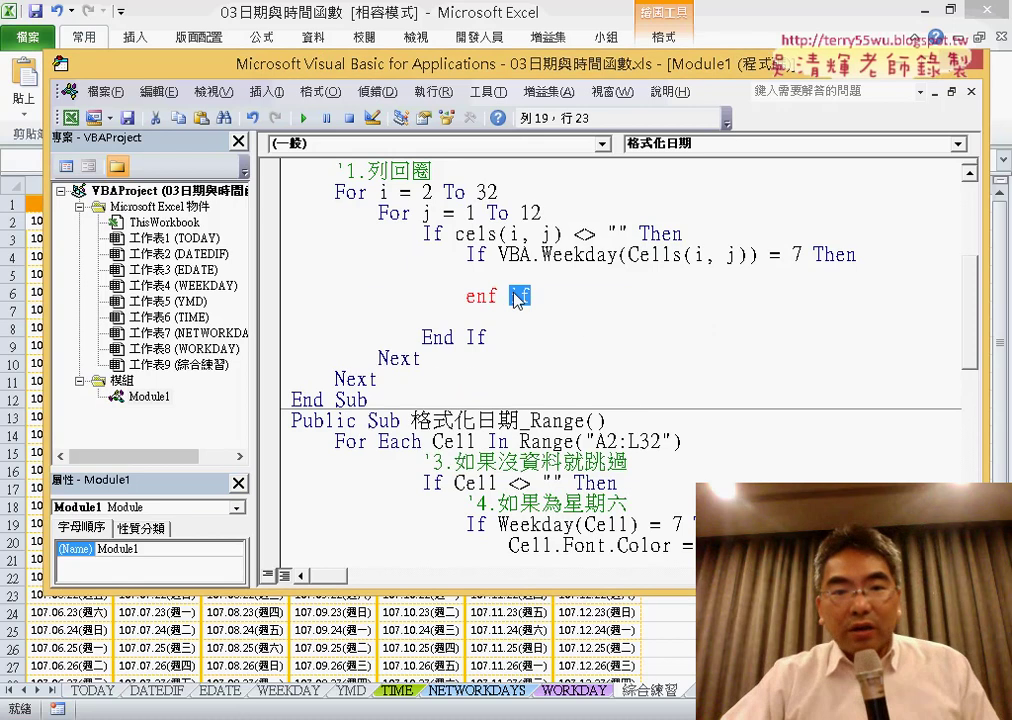
drag(498, 297, 490, 297)
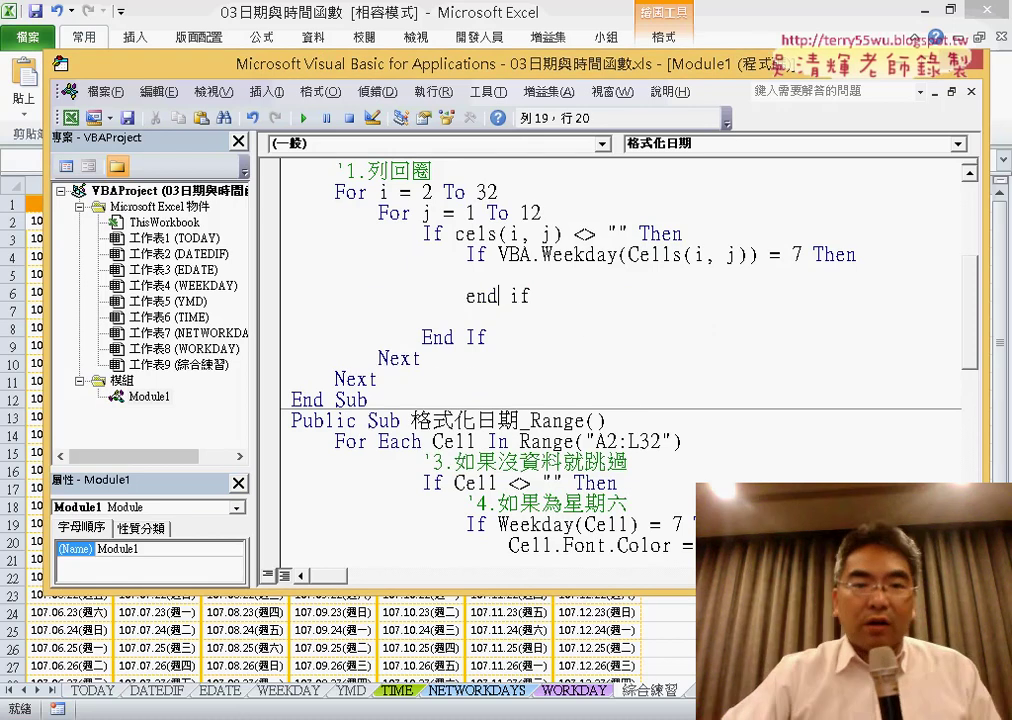
key(Delete)
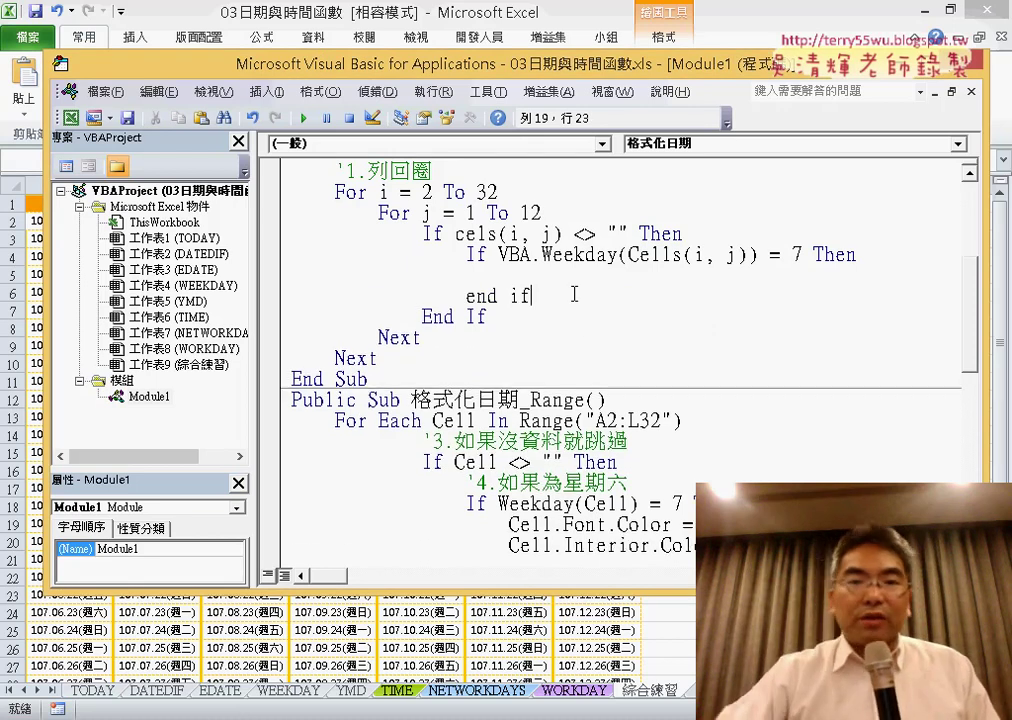
click(745, 437)
click(643, 273)
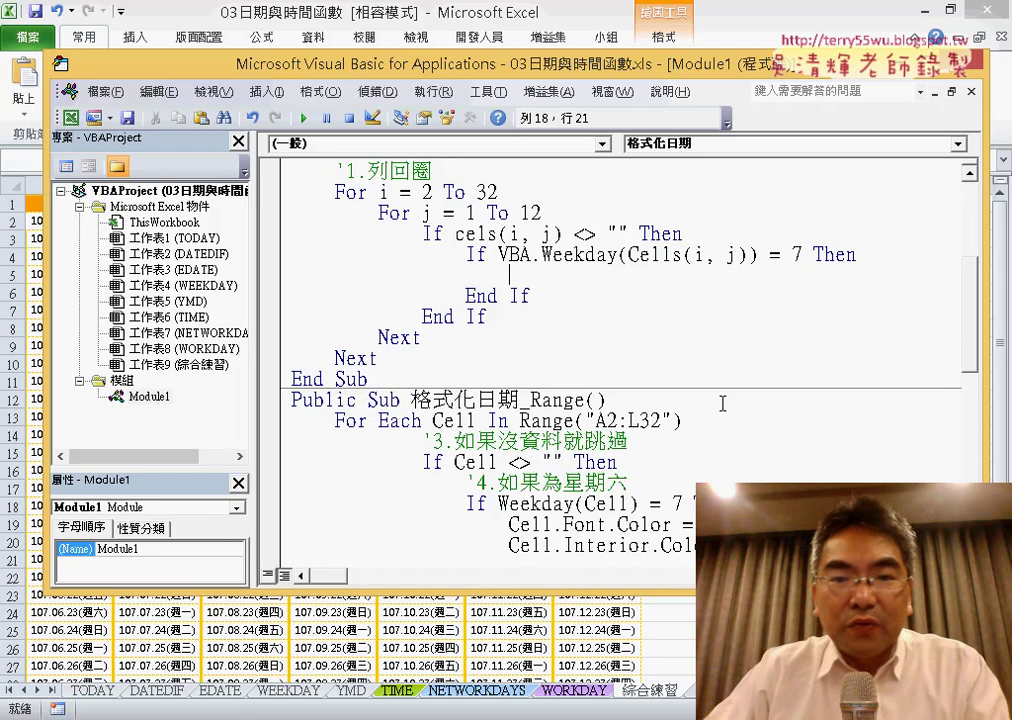
Make the Saturday block set the cell font colour to rgb(0,255,0), then return to the worksheet.
scroll(722, 403, down, 1)
scroll(711, 255, up, 2)
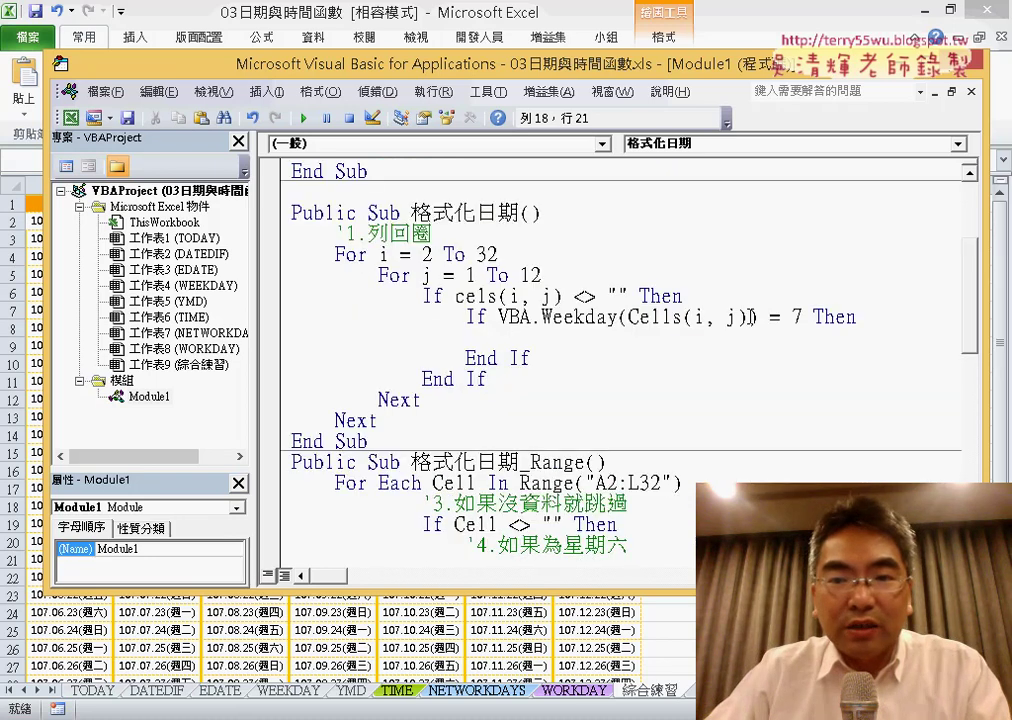
drag(750, 316, 638, 317)
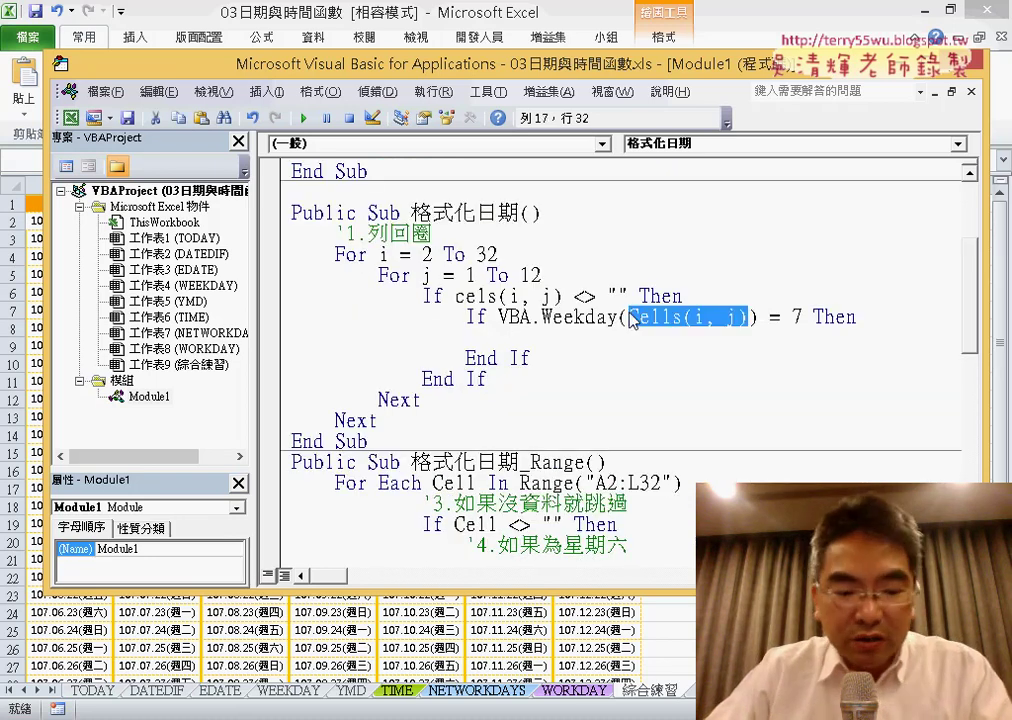
key(ctrl+c)
click(583, 337)
key(ctrl+v)
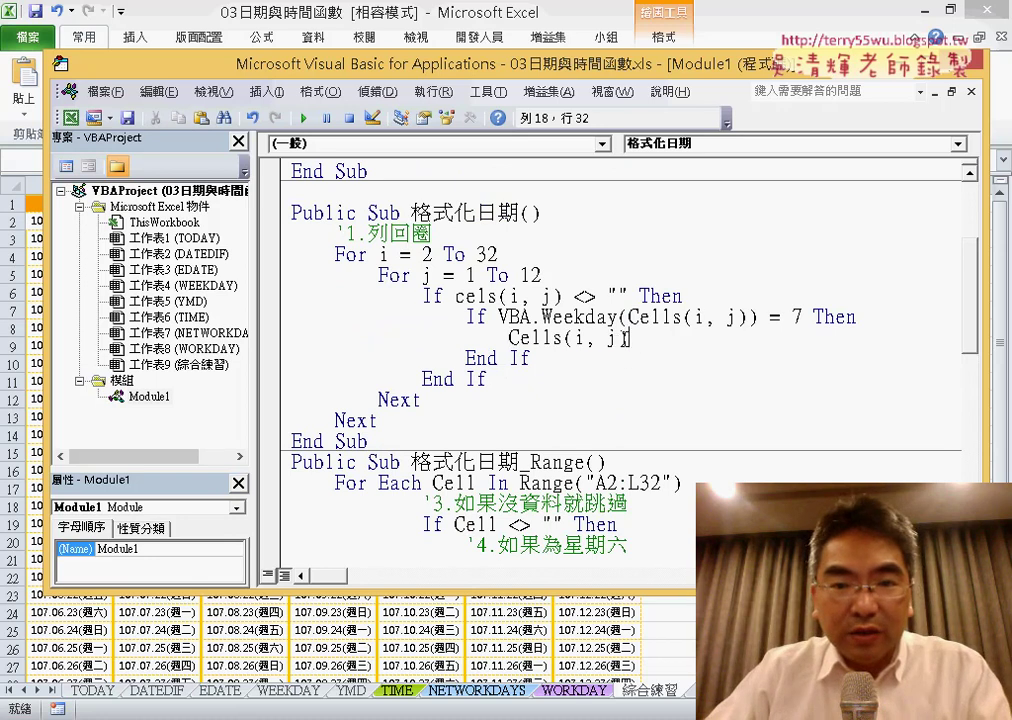
drag(629, 338, 552, 338)
text(.f)
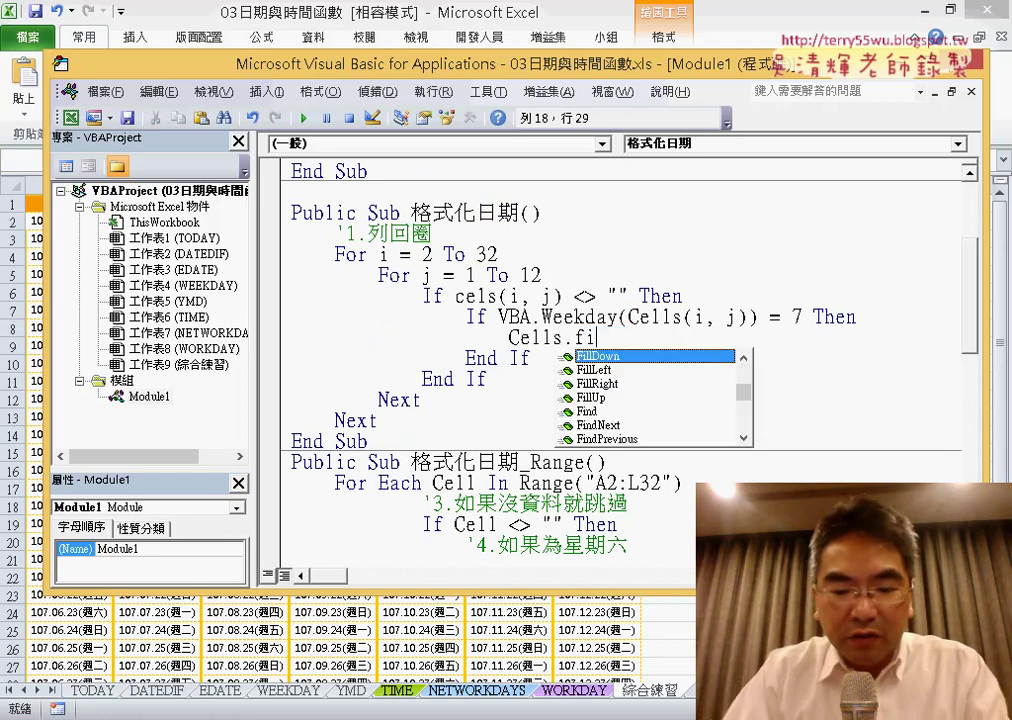
text(o)
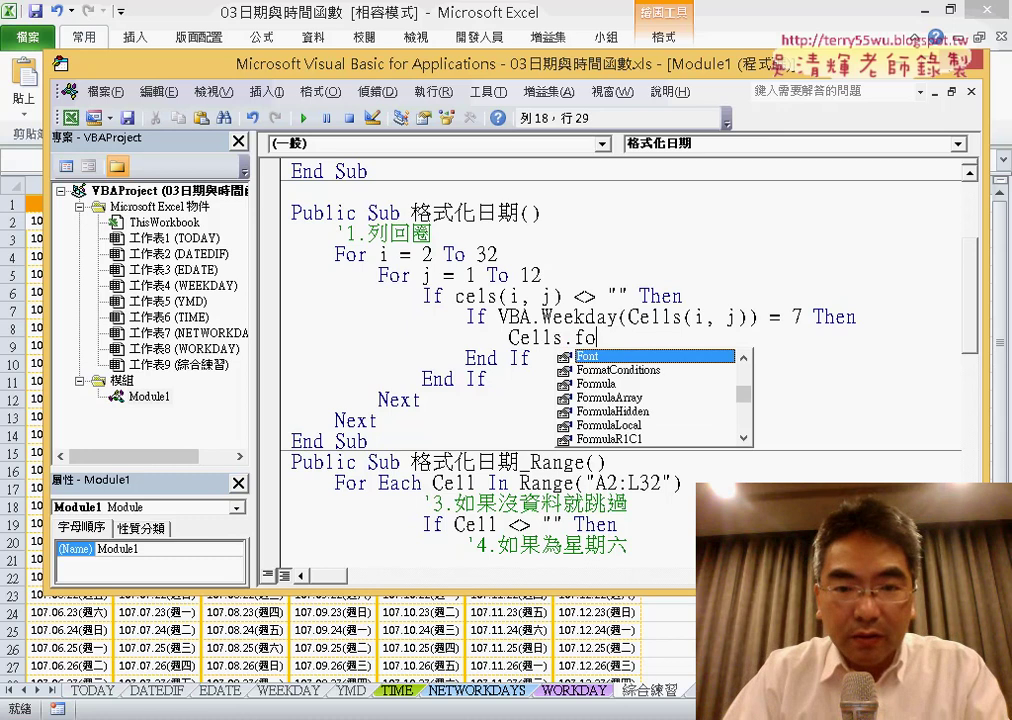
text(n)
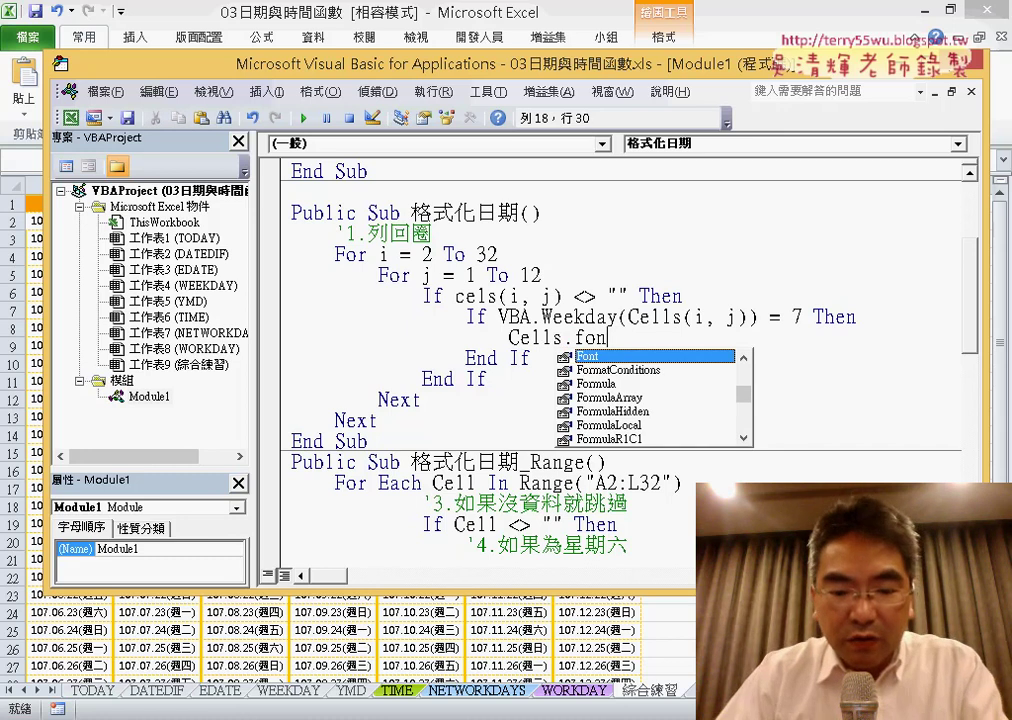
text(.c)
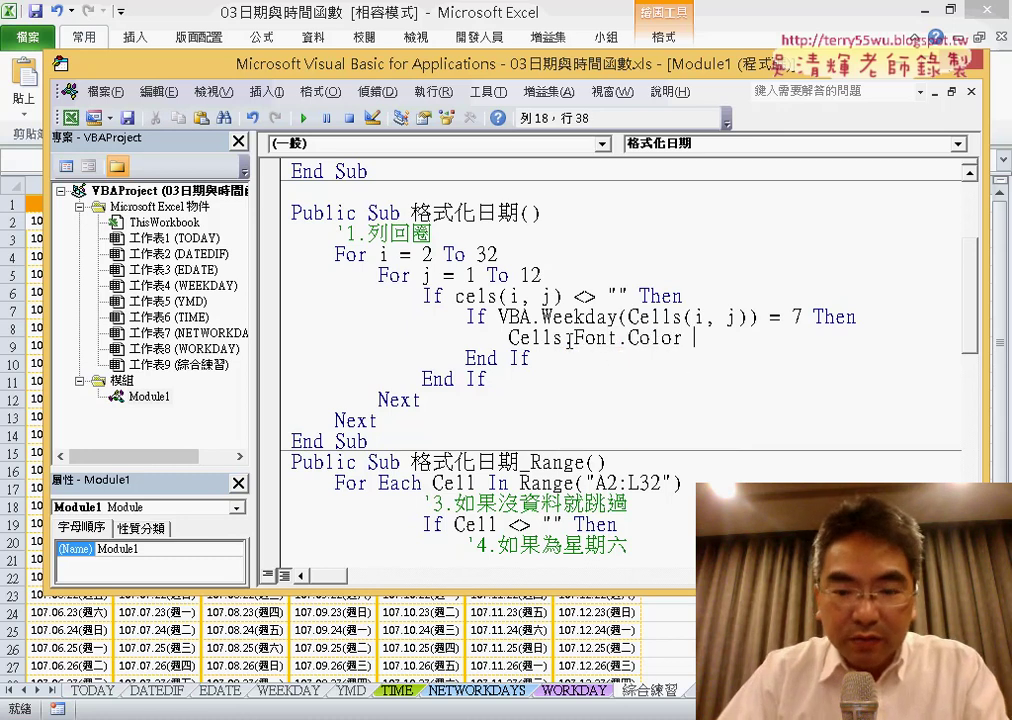
text( r)
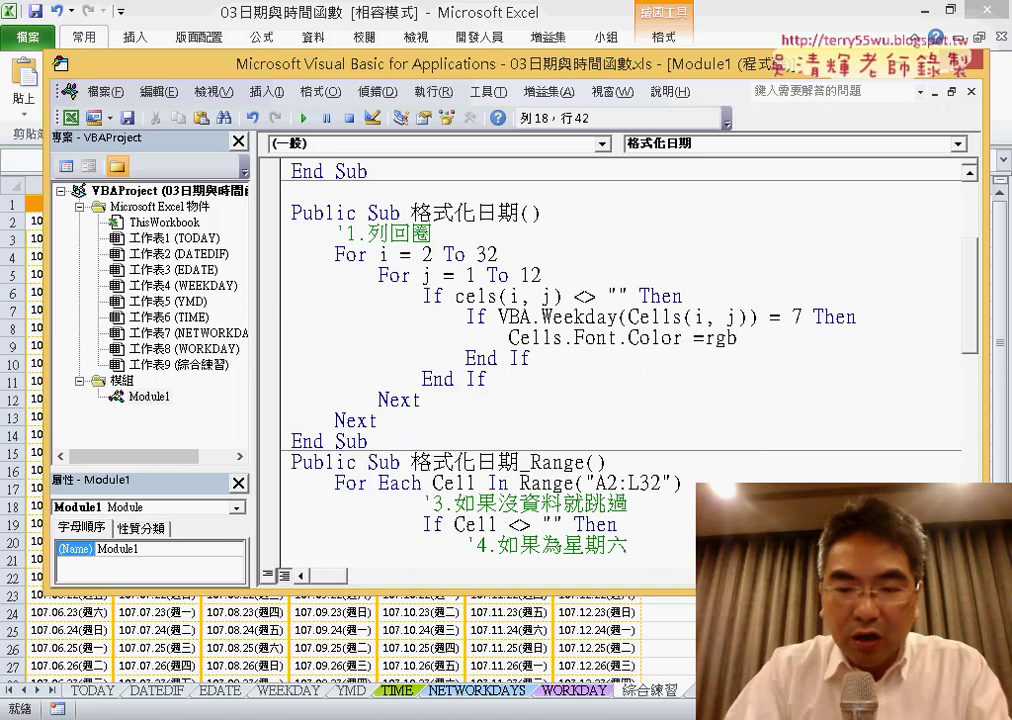
text((0,)
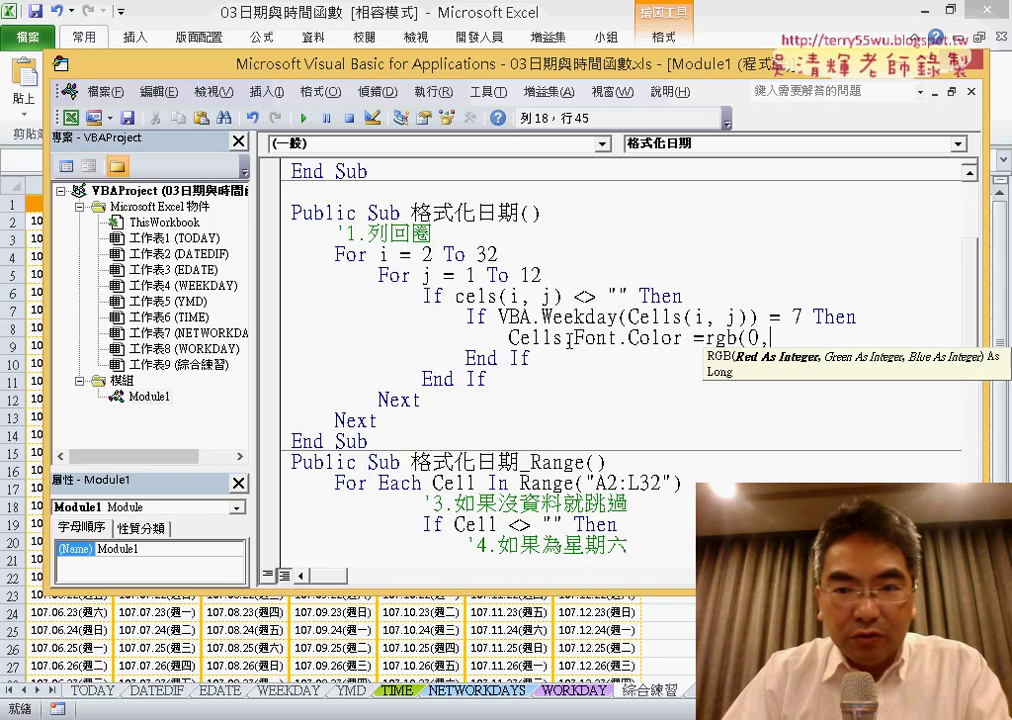
text(255)
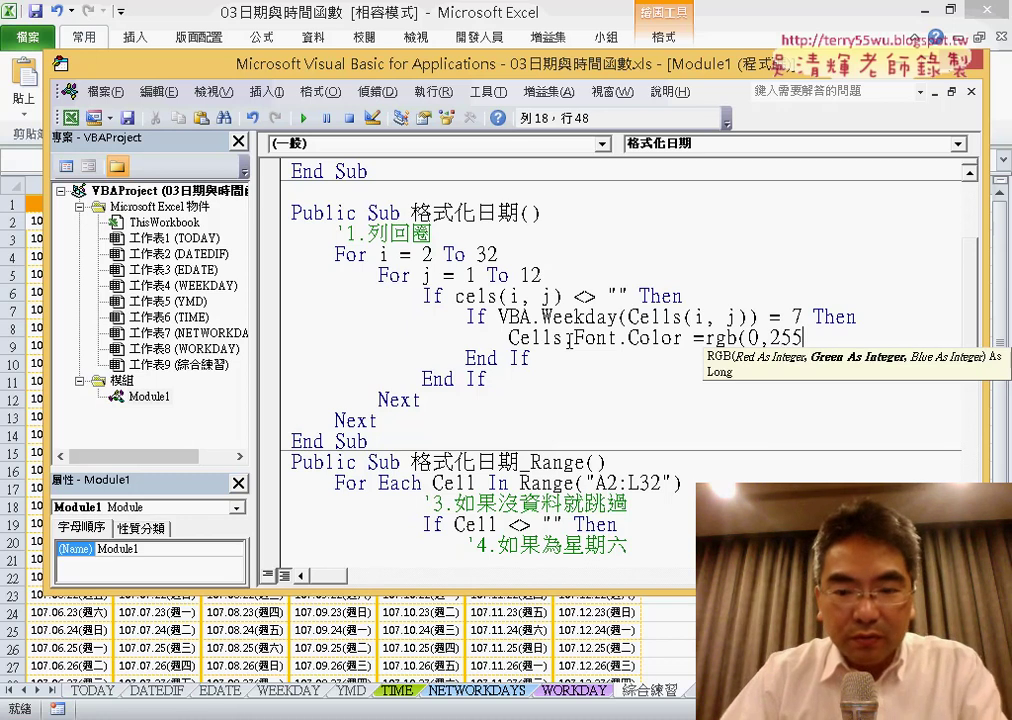
text(,0)
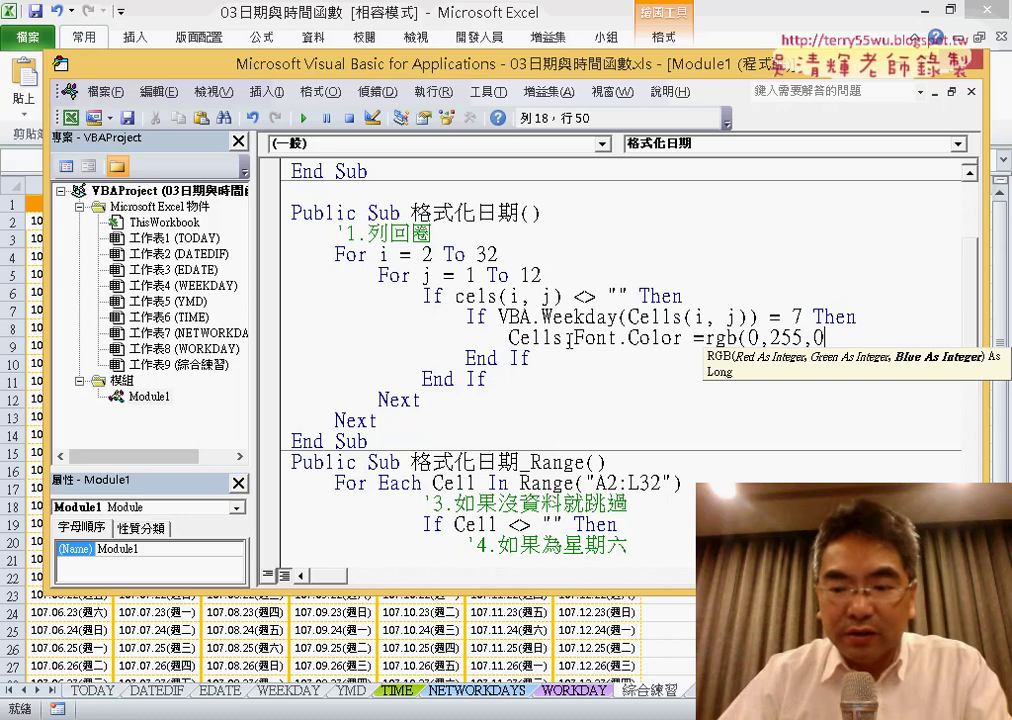
text())
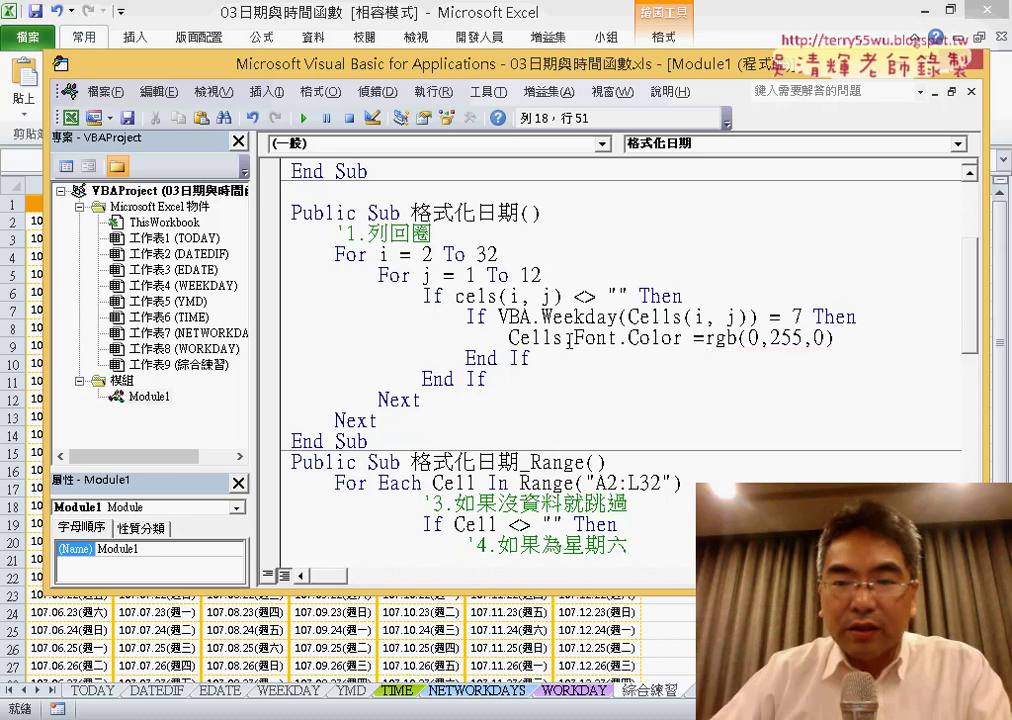
click(741, 10)
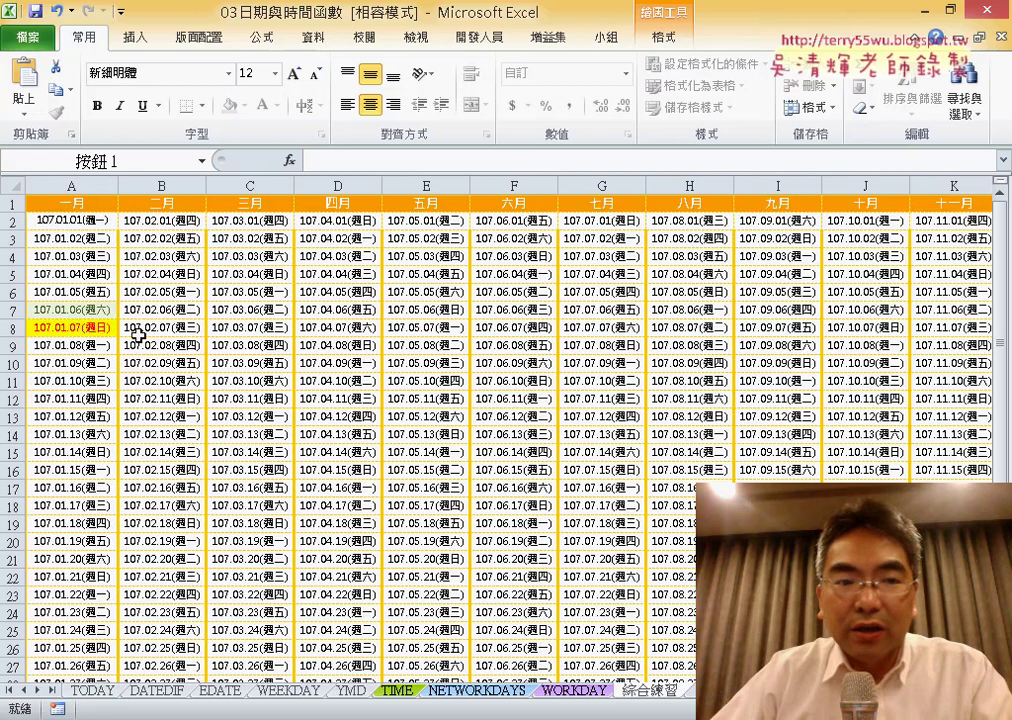
click(104, 310)
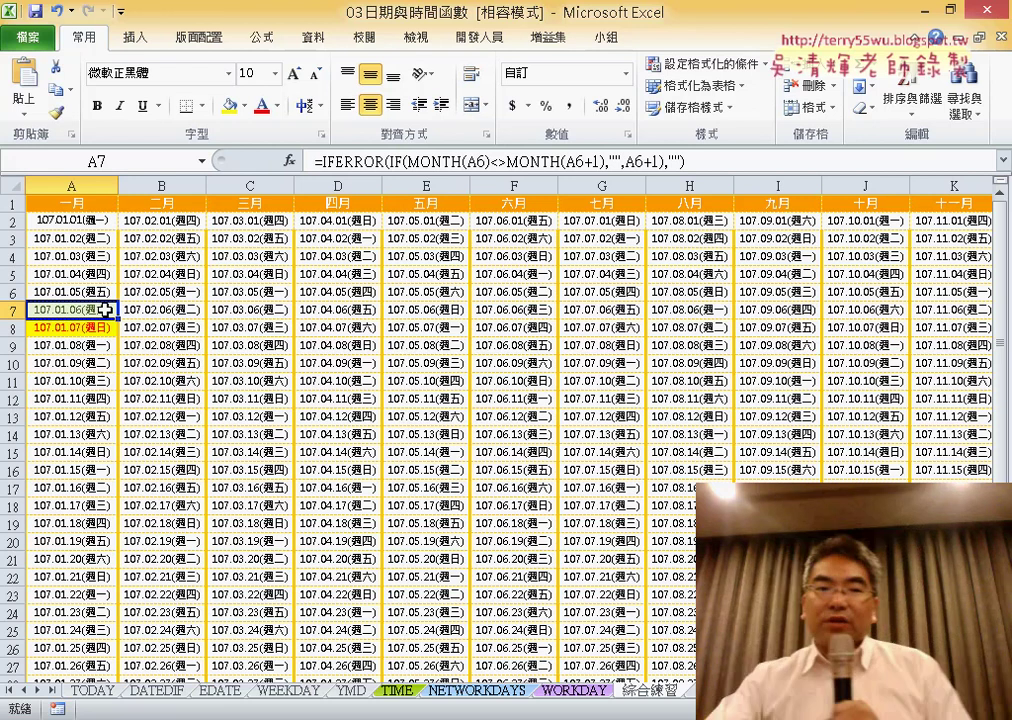
click(280, 107)
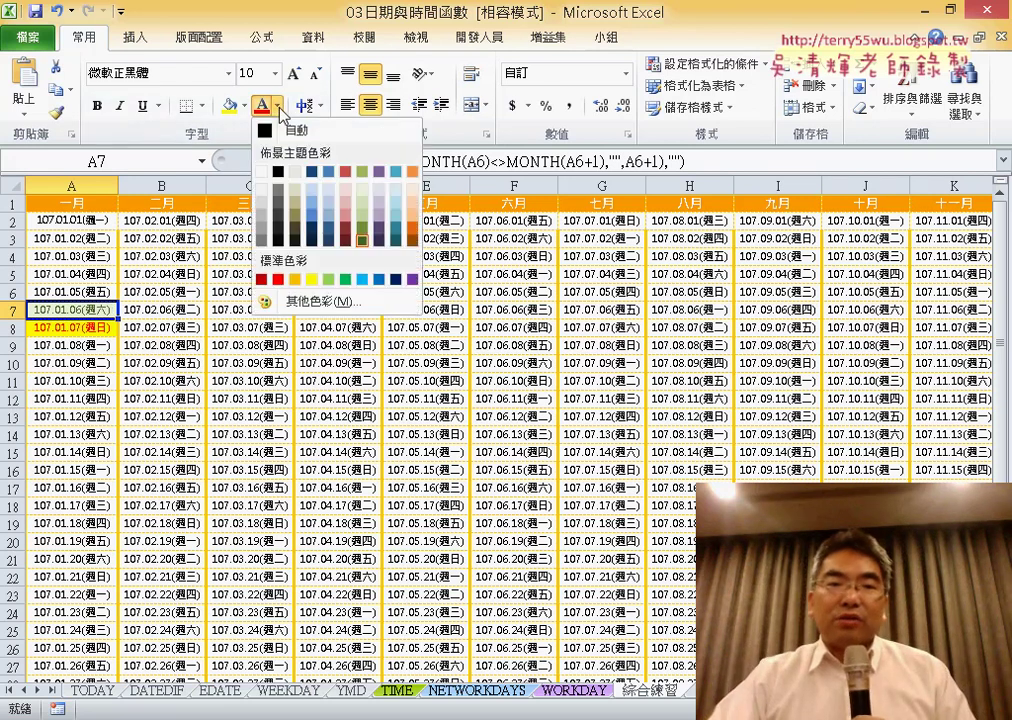
click(317, 302)
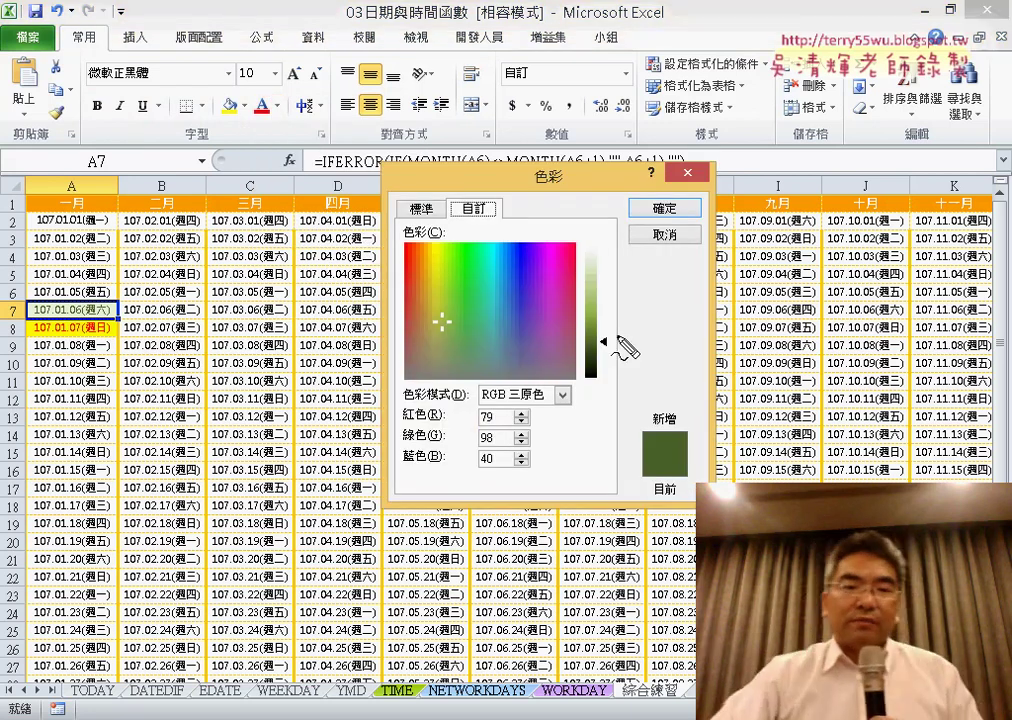
drag(505, 388, 510, 386)
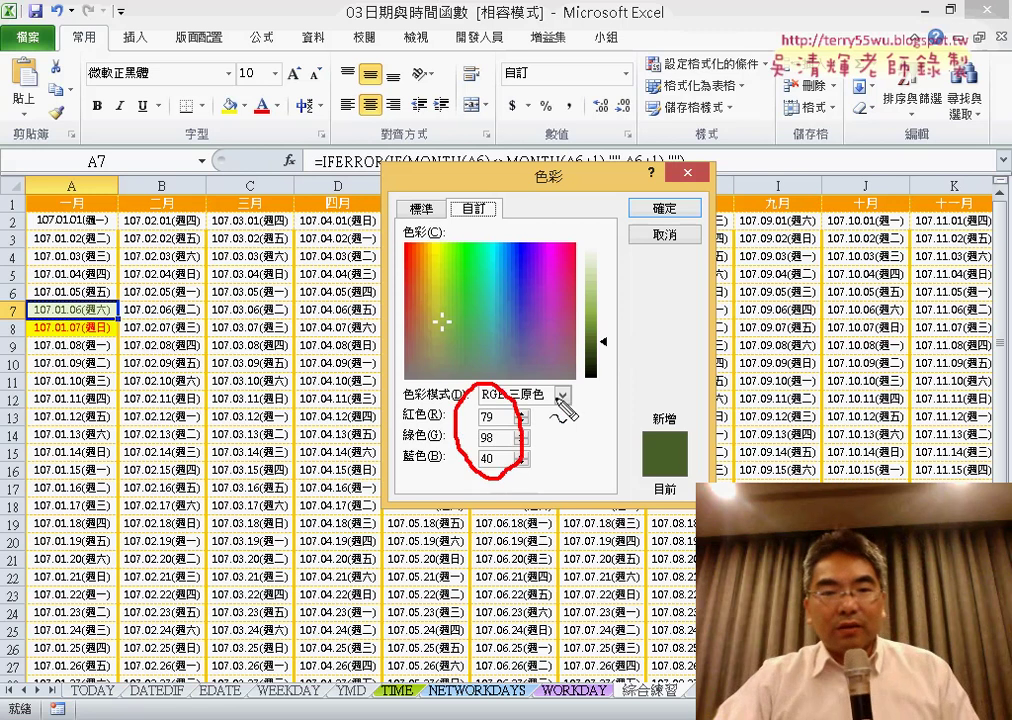
drag(403, 422, 424, 422)
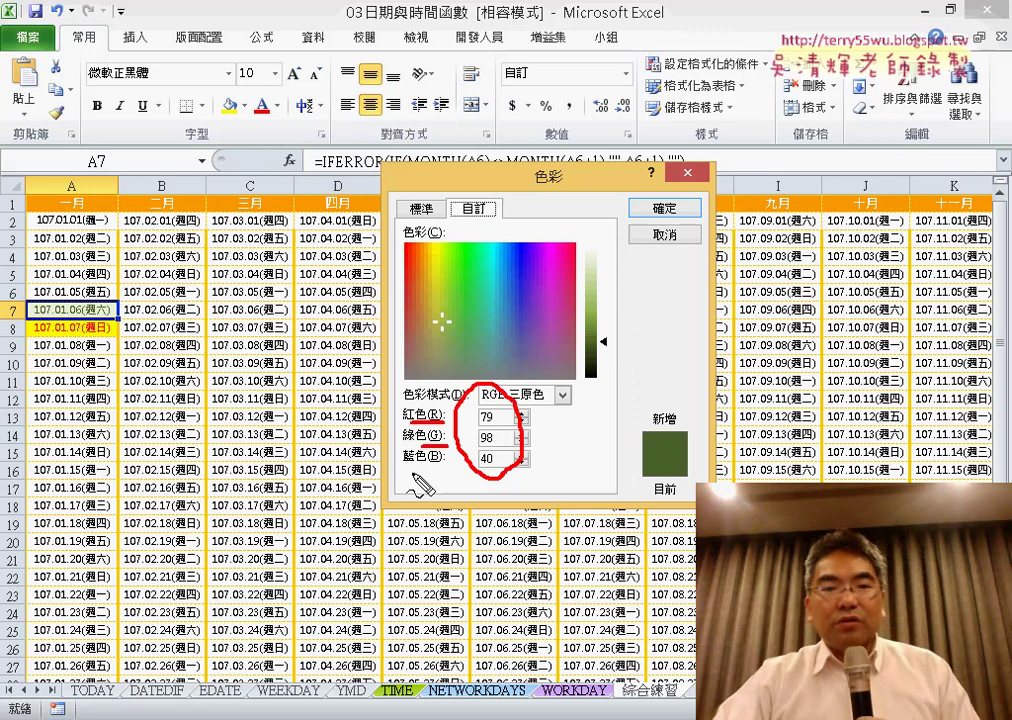
drag(409, 471, 441, 469)
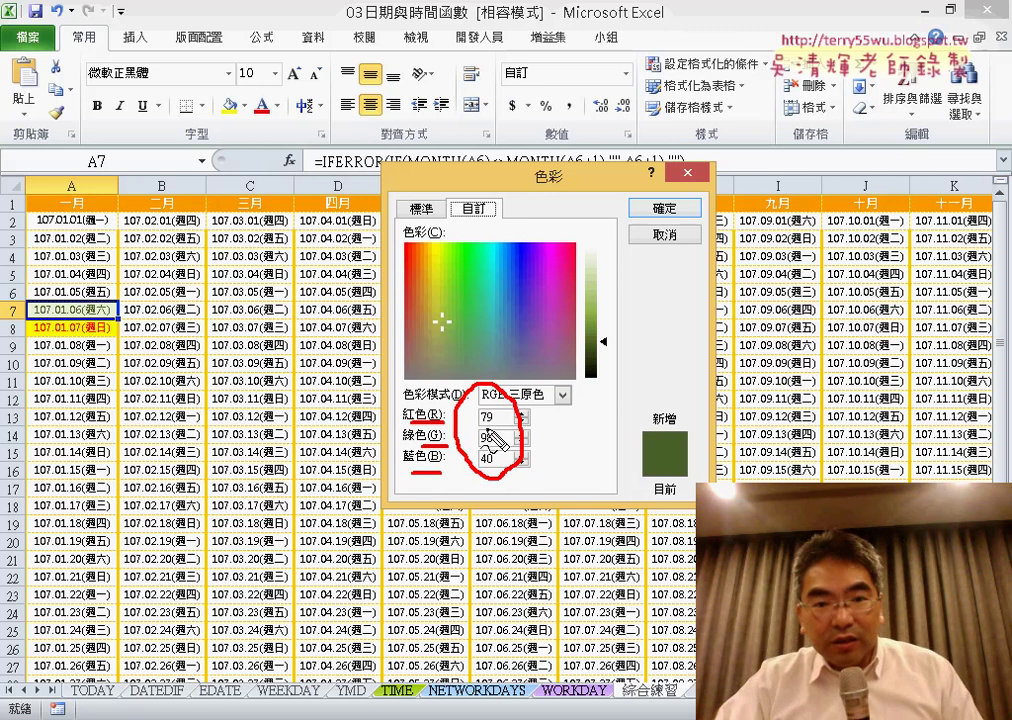
mouse_move(478, 430)
mouse_down()
mouse_move(492, 430)
mouse_move(501, 463)
mouse_up()
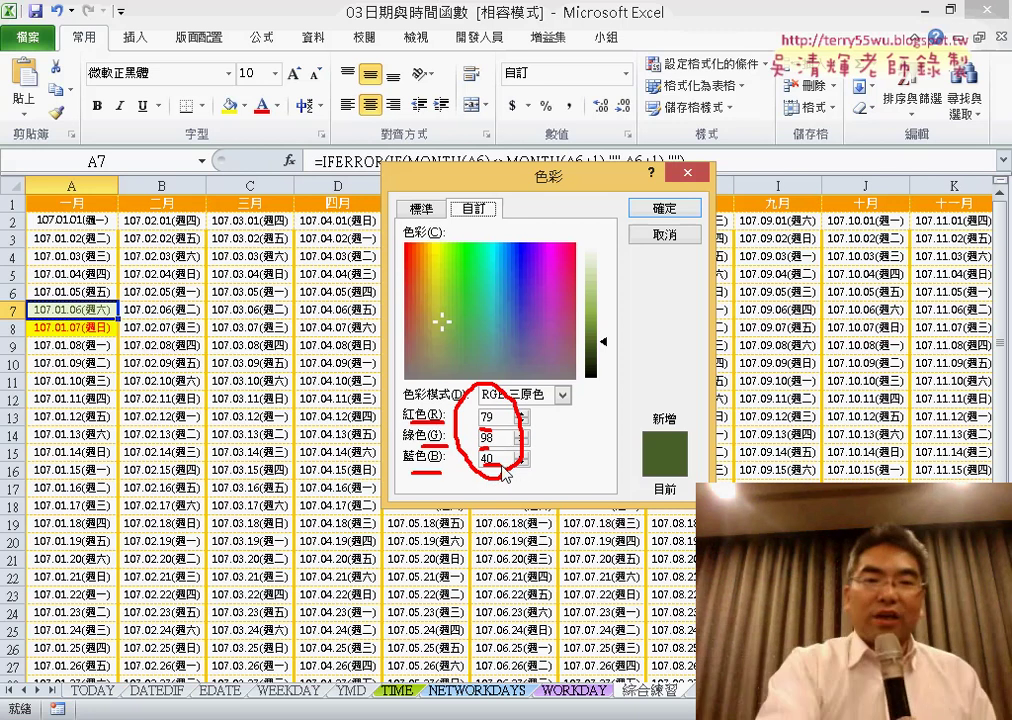
click(665, 235)
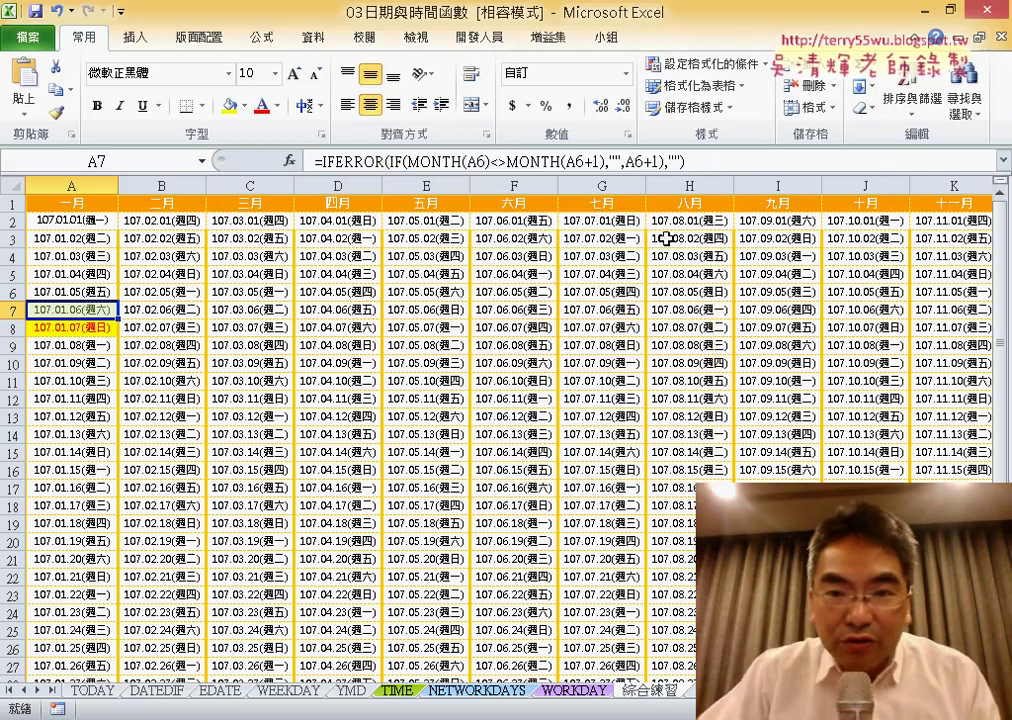
mouse_move(310, 683)
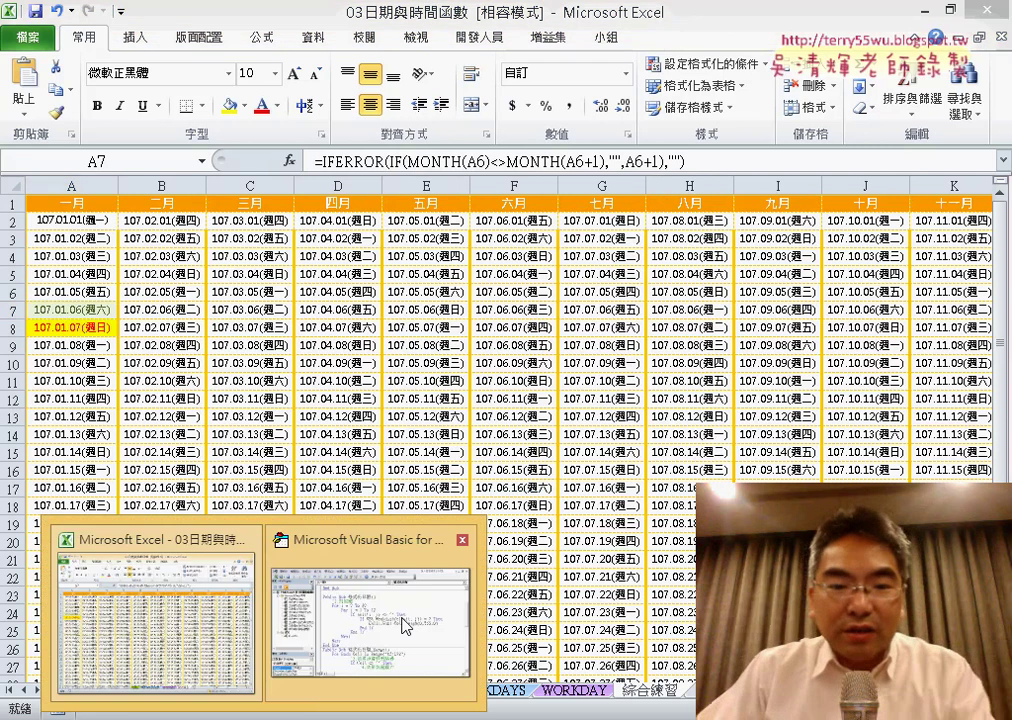
Add a new line under the font colour statement starting with Cells copied from it.
click(320, 640)
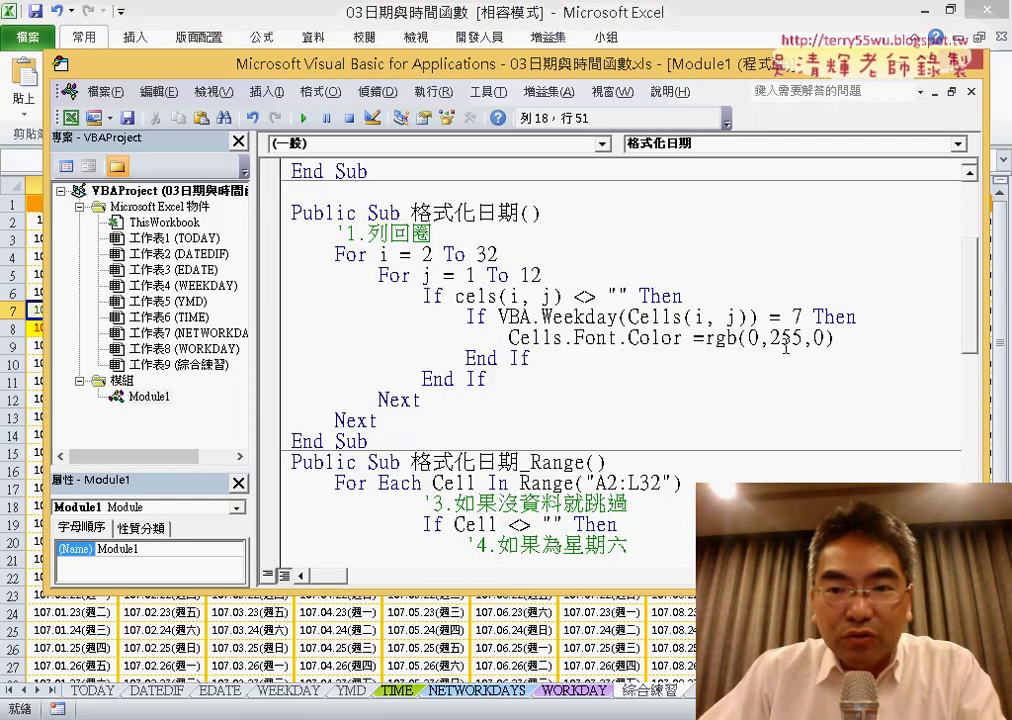
drag(748, 318, 630, 318)
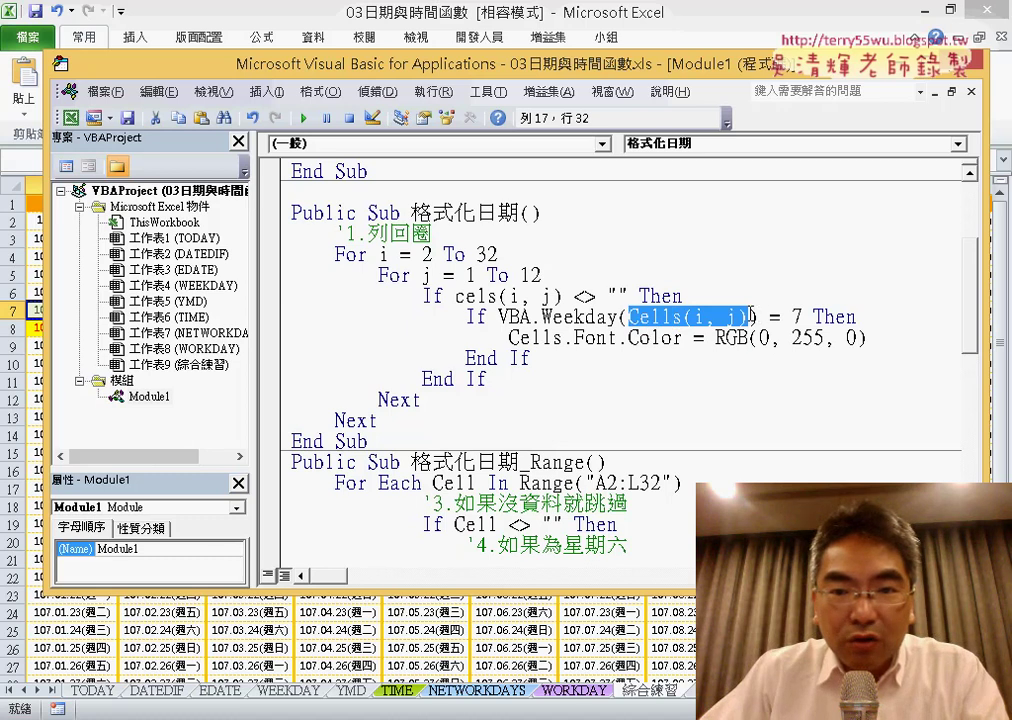
mouse_move(748, 318)
mouse_down()
mouse_move(705, 318)
mouse_move(610, 345)
mouse_move(566, 340)
mouse_up()
click(942, 337)
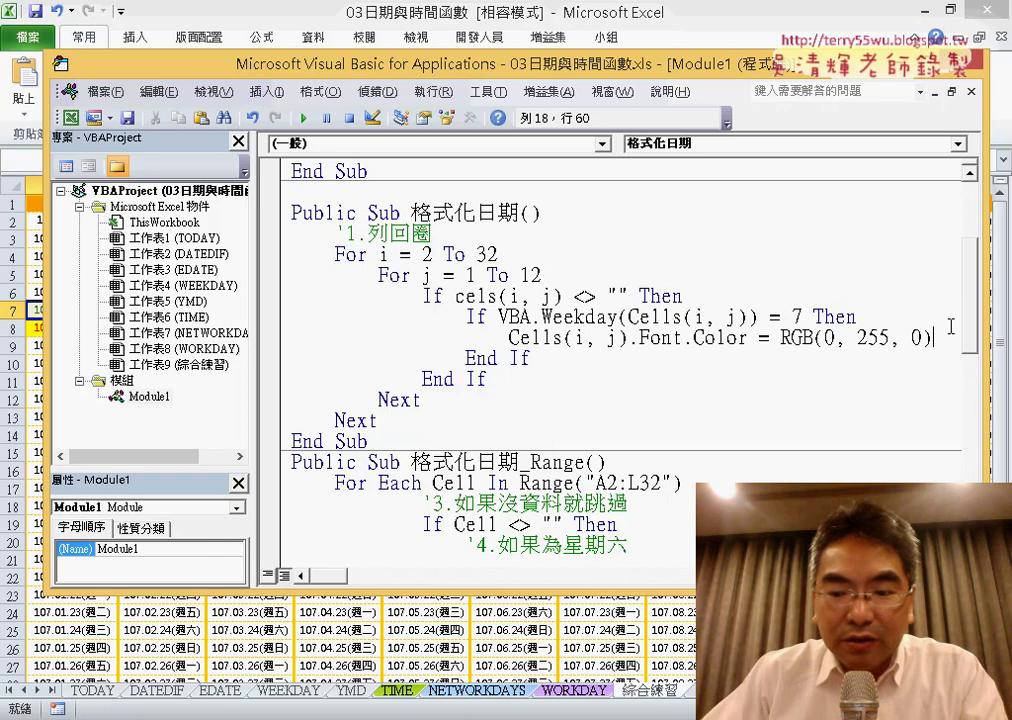
key(Return)
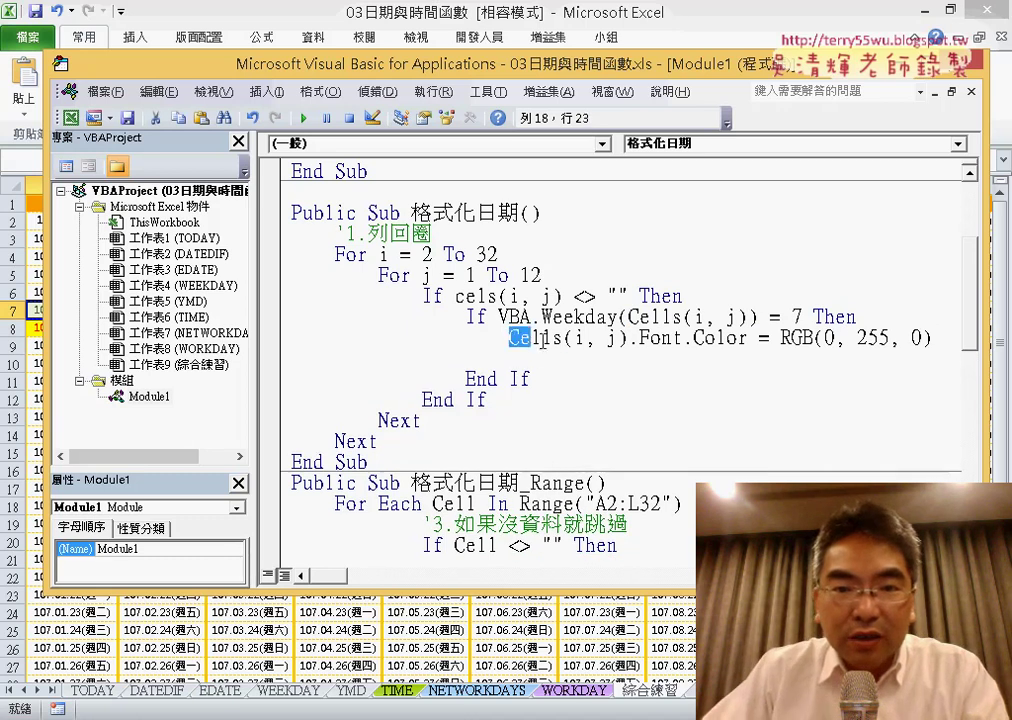
drag(509, 337, 563, 338)
key(ctrl+c)
click(657, 359)
key(ctrl+v)
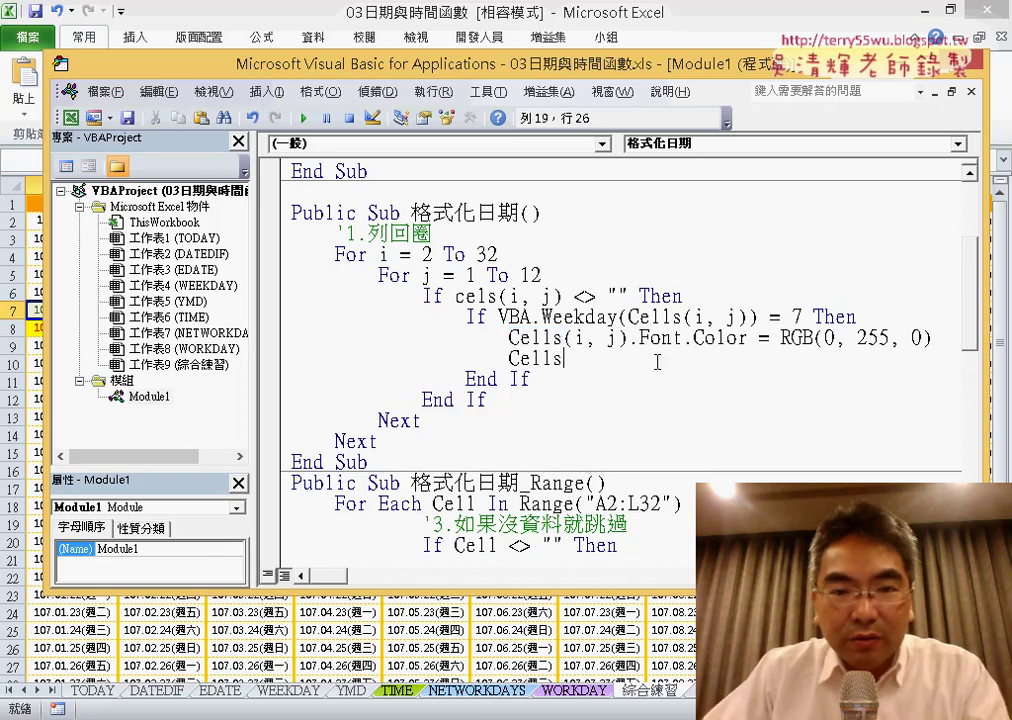
Complete the new line as Cells.Interior.Color = RGB(200,255,200) using the Interior suggestion.
text(.in)
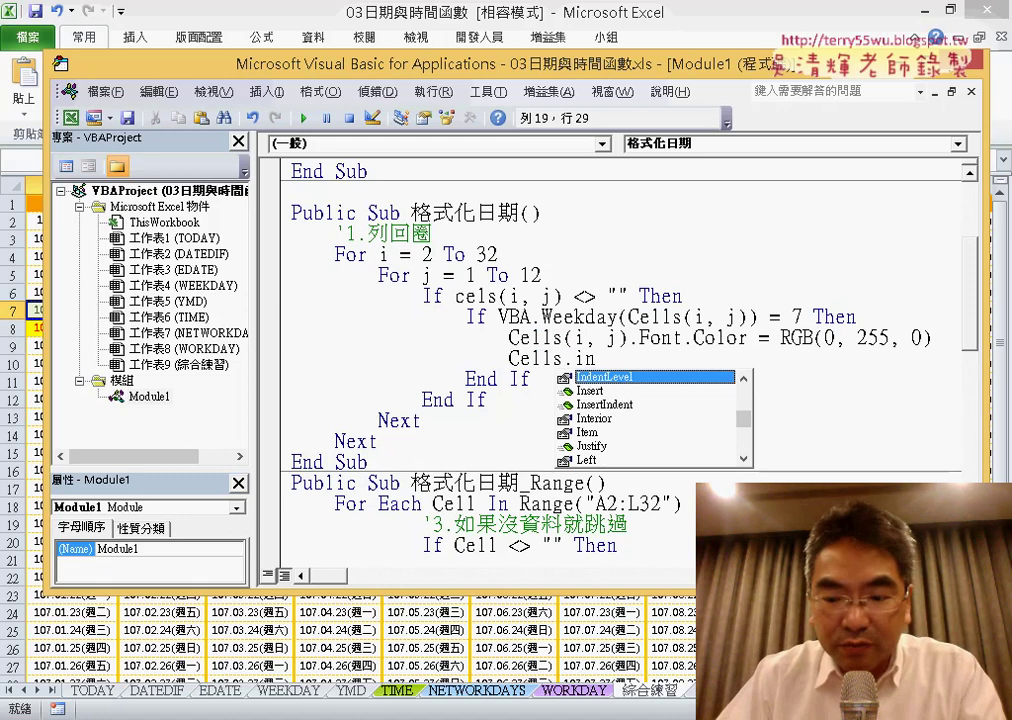
key(Down)
key(Down)
key(Down)
key(Down)
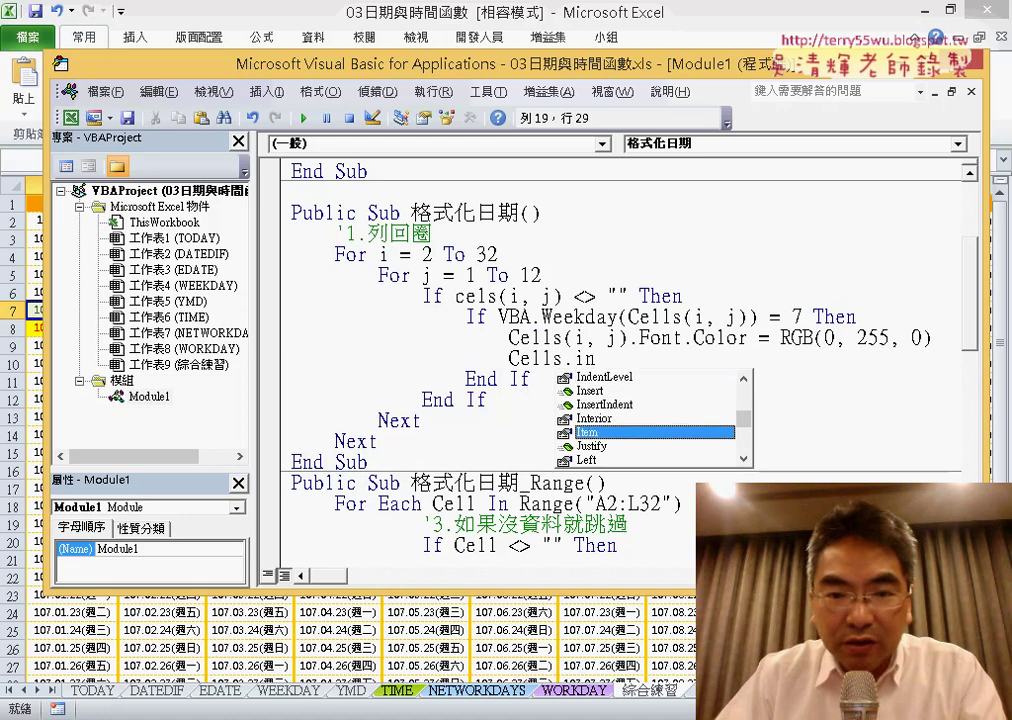
key(Up)
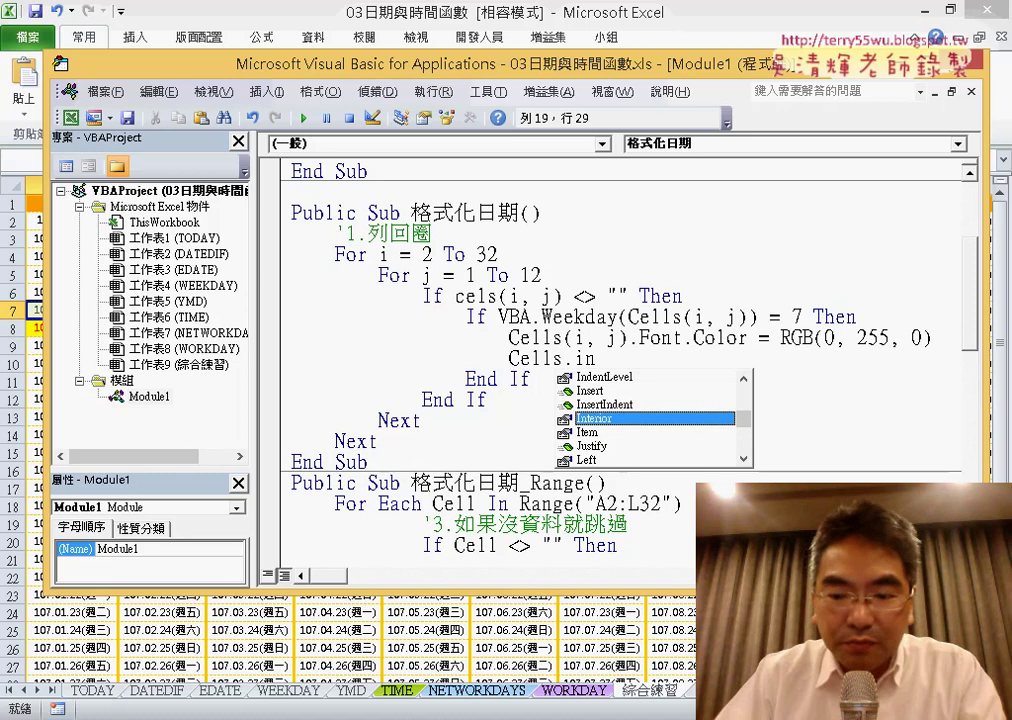
key(Return)
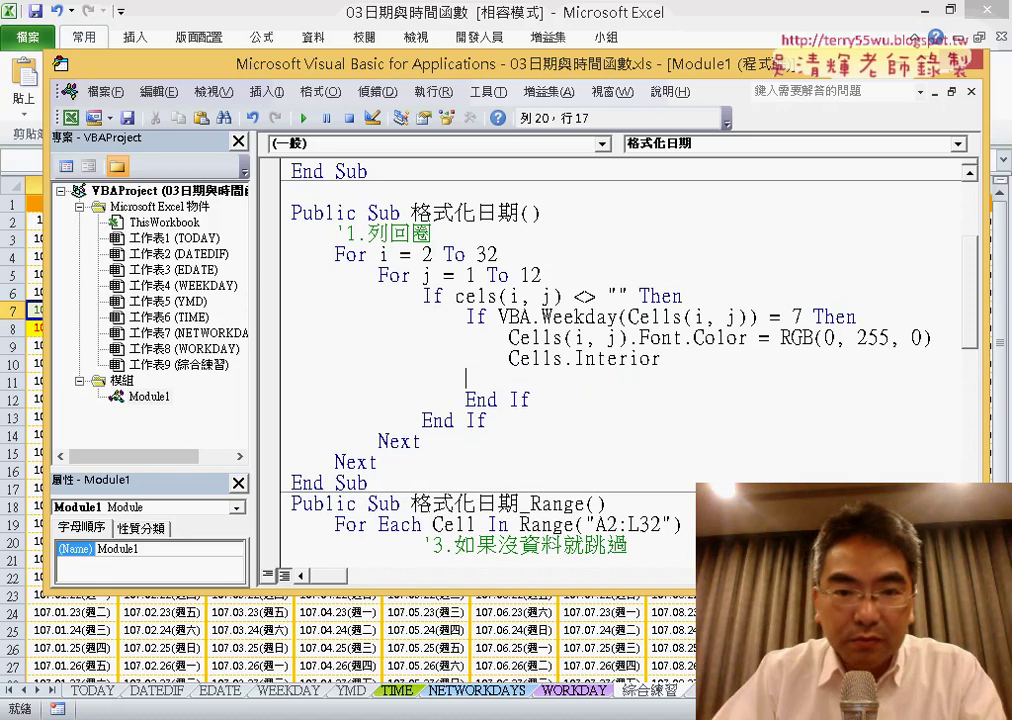
key(BackSpace)
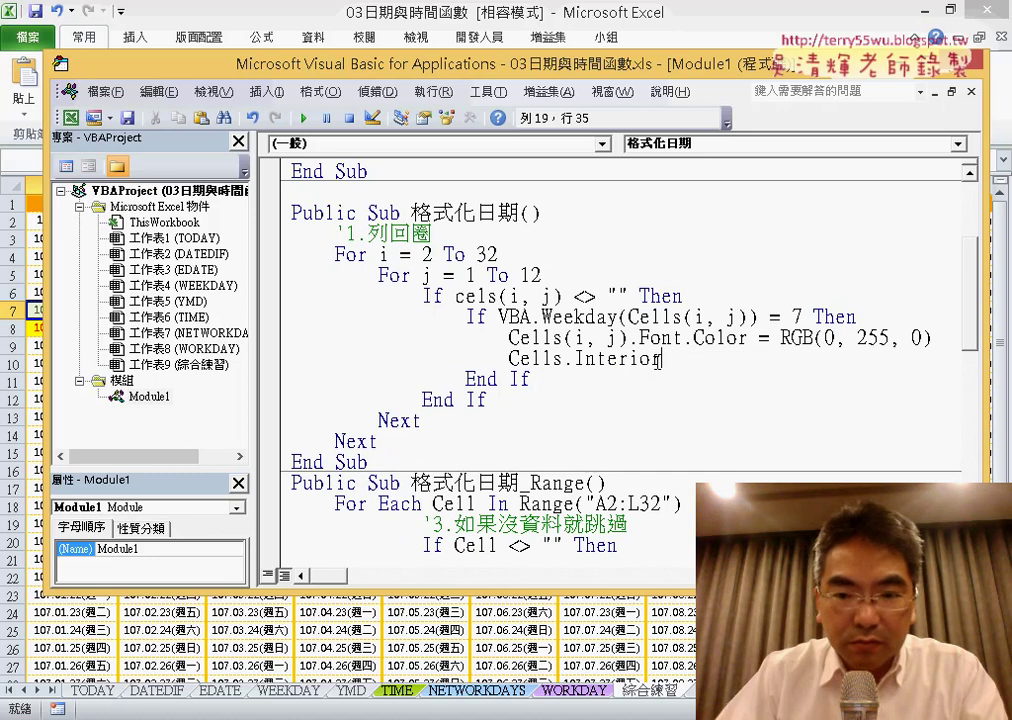
text(.)
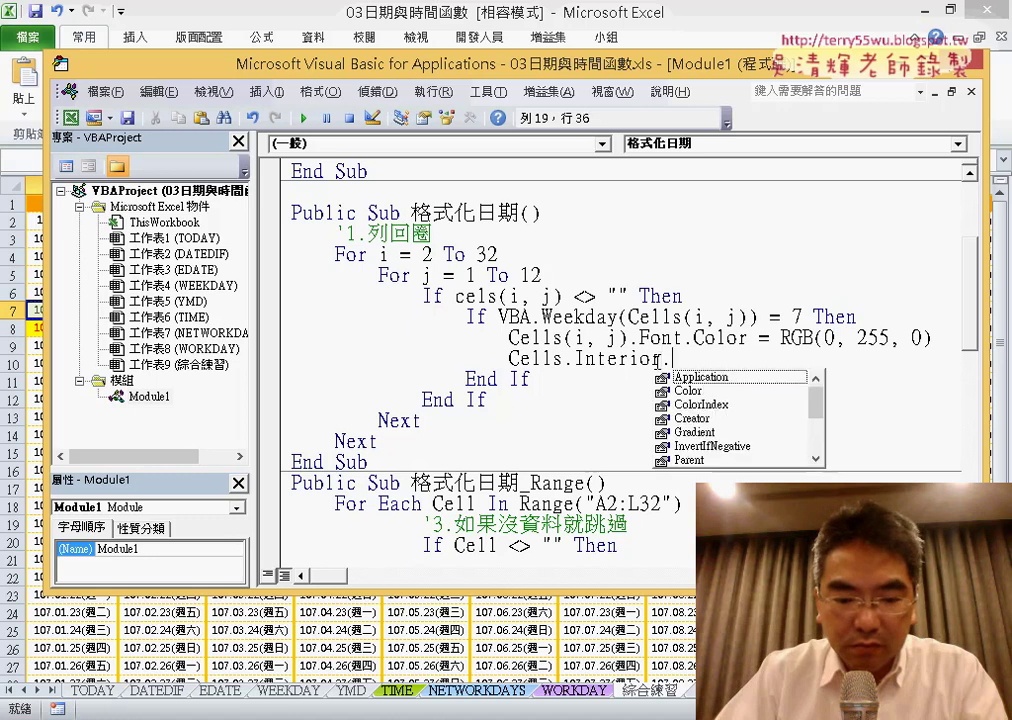
text(color )
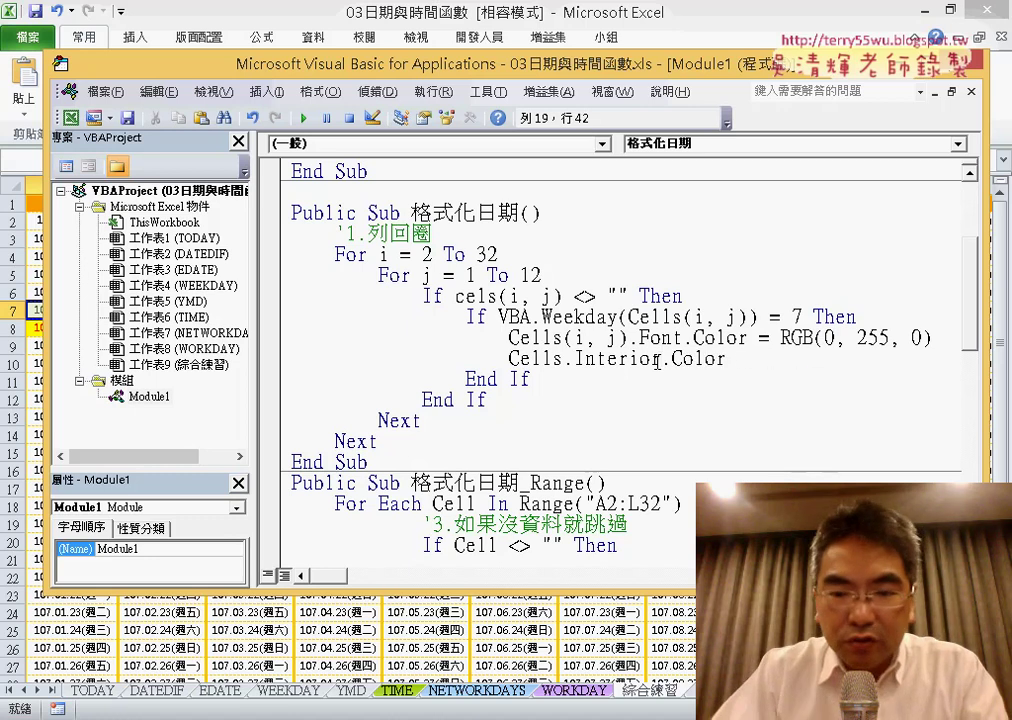
text(=rg)
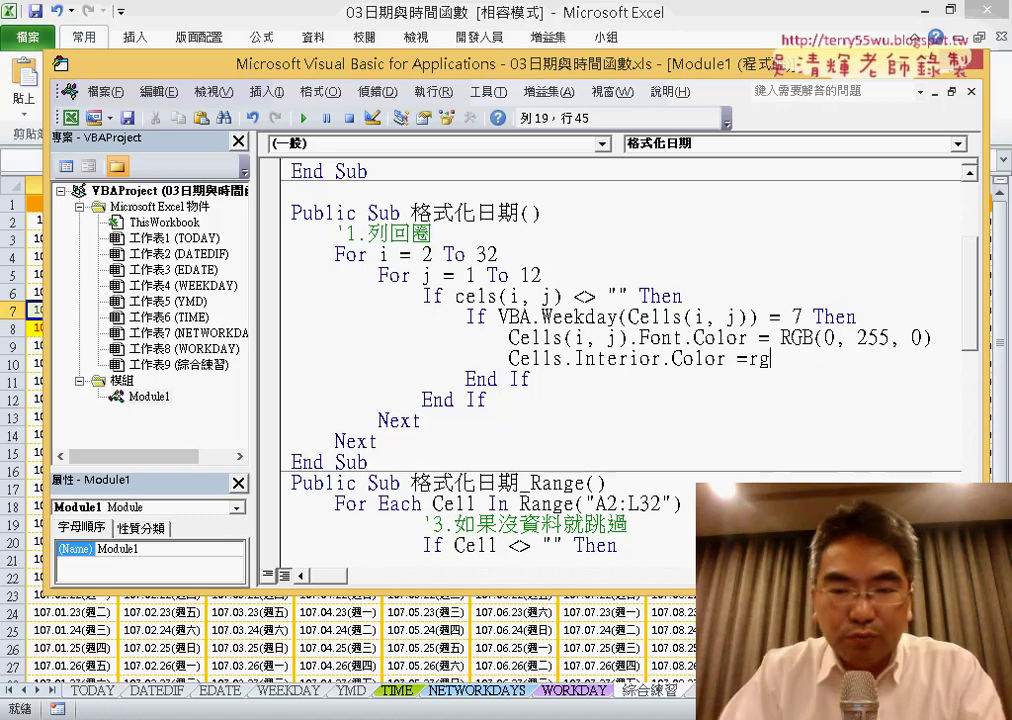
text(b()
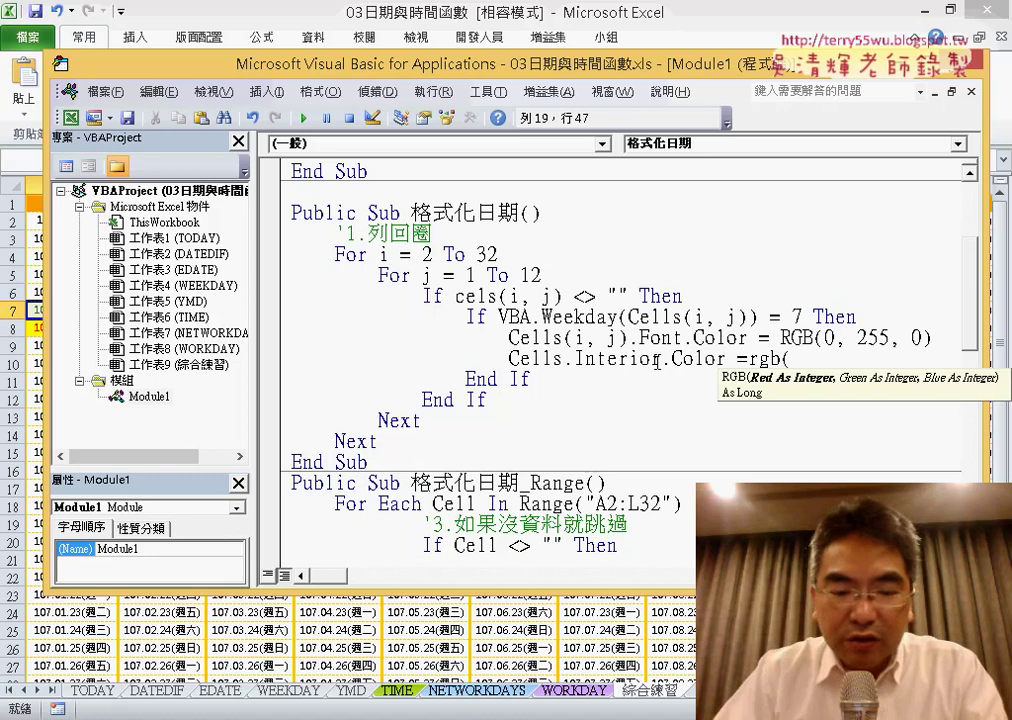
text(200)
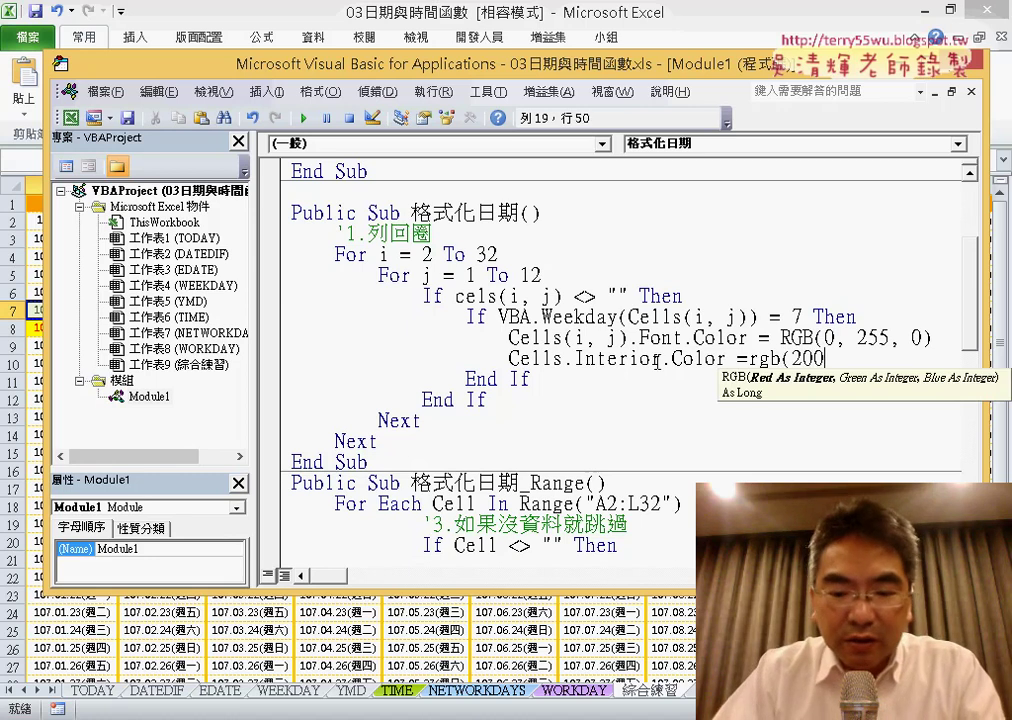
text(,255)
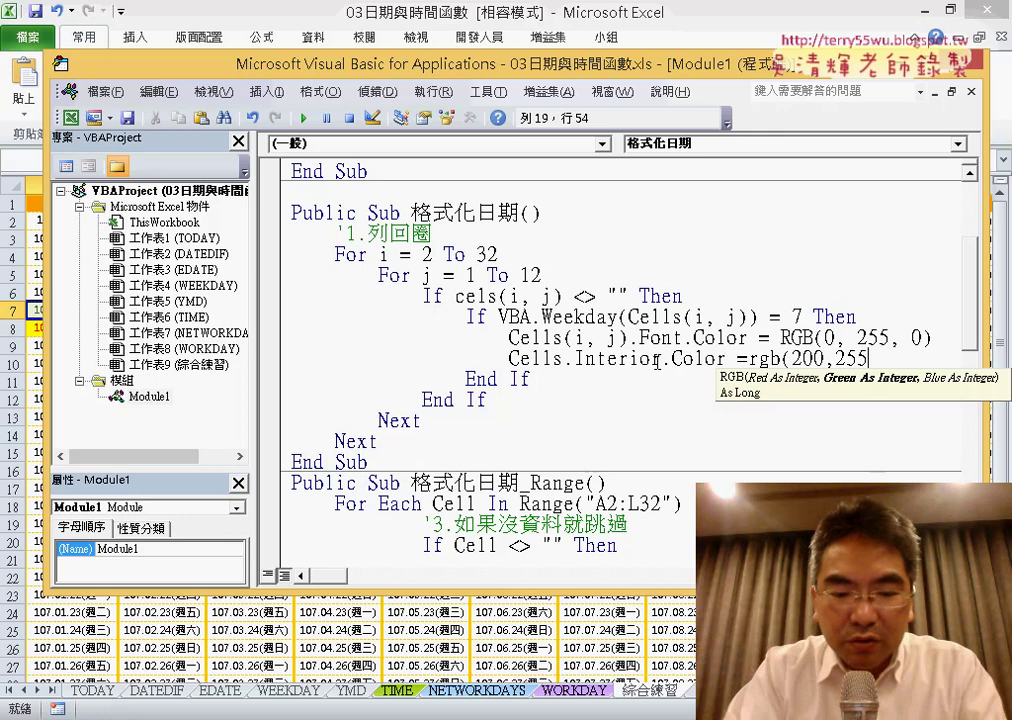
text(,200)
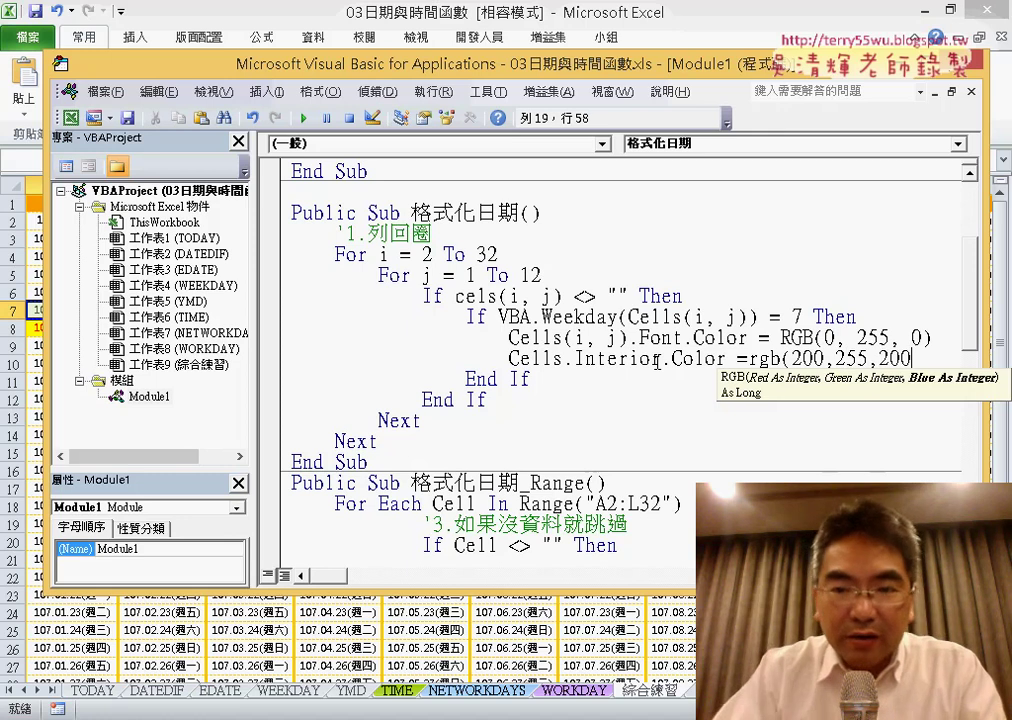
text())
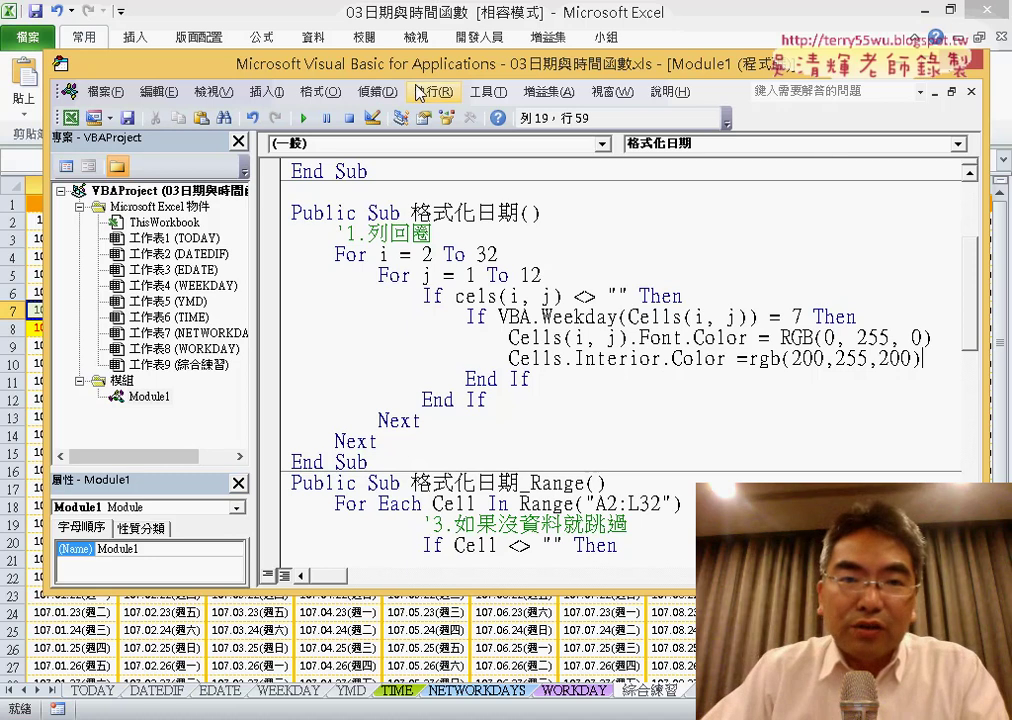
drag(333, 64, 336, 116)
click(296, 33)
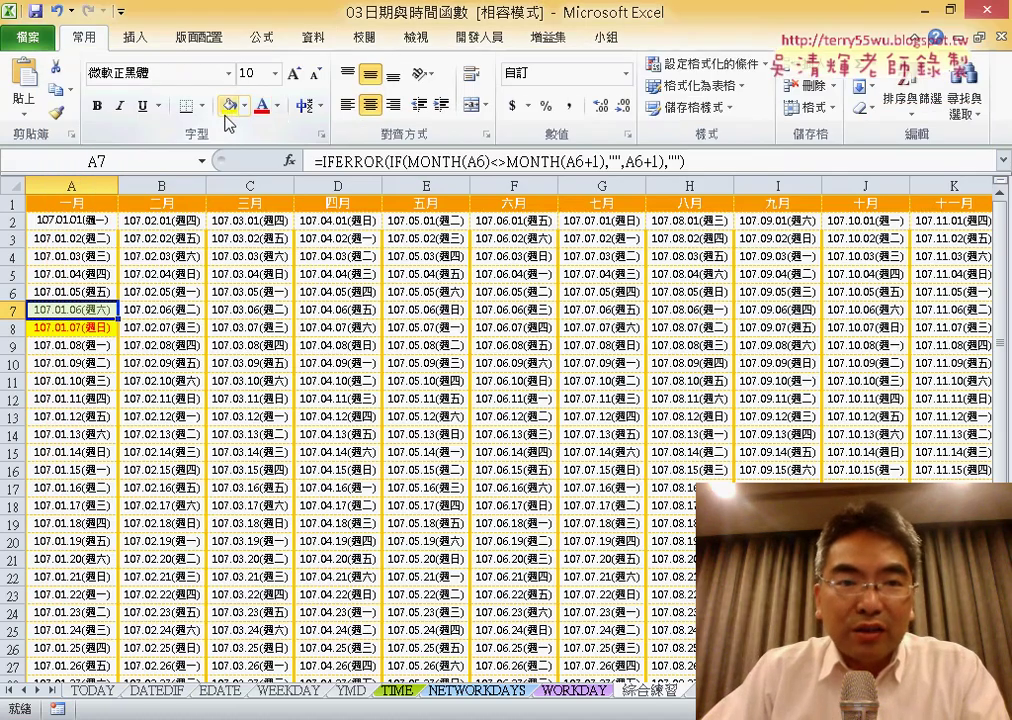
click(276, 104)
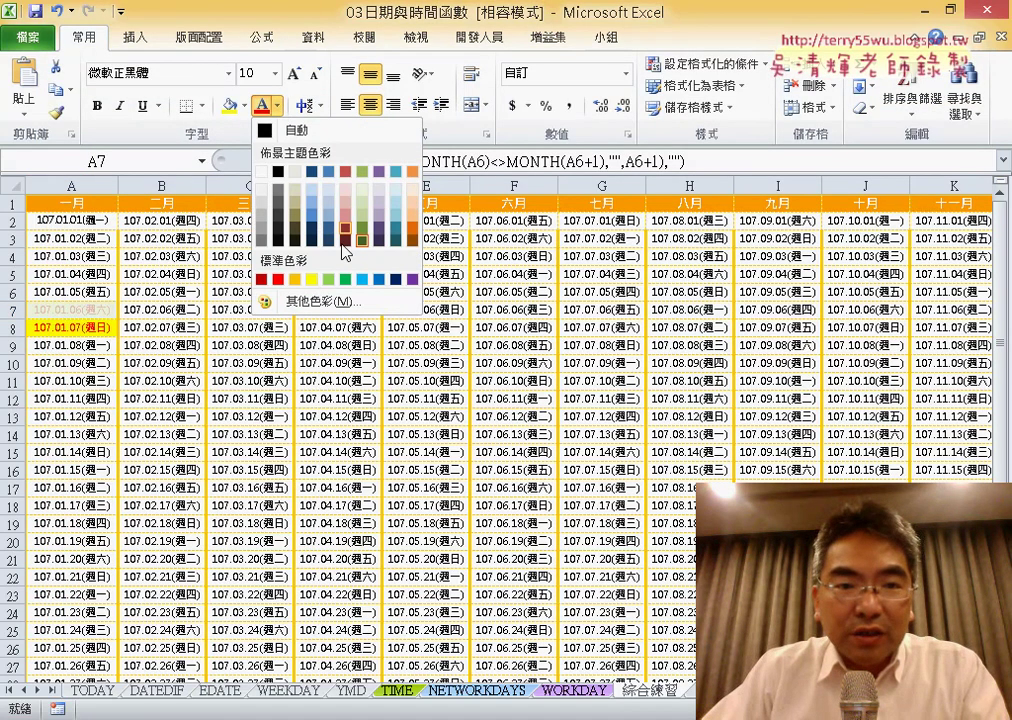
click(312, 300)
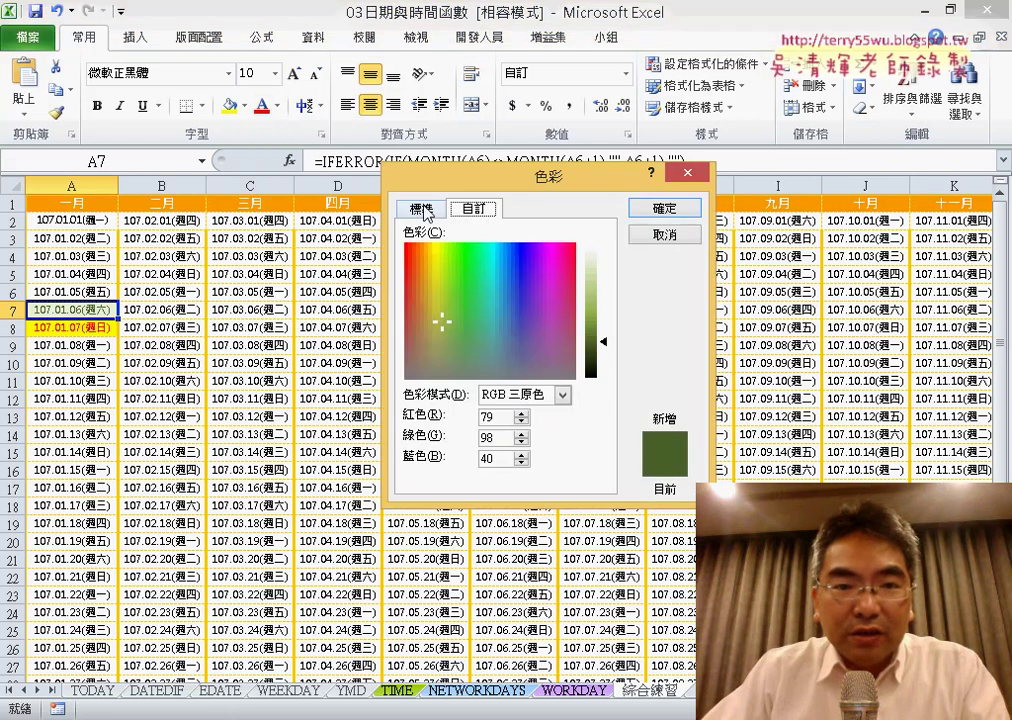
click(423, 209)
click(481, 324)
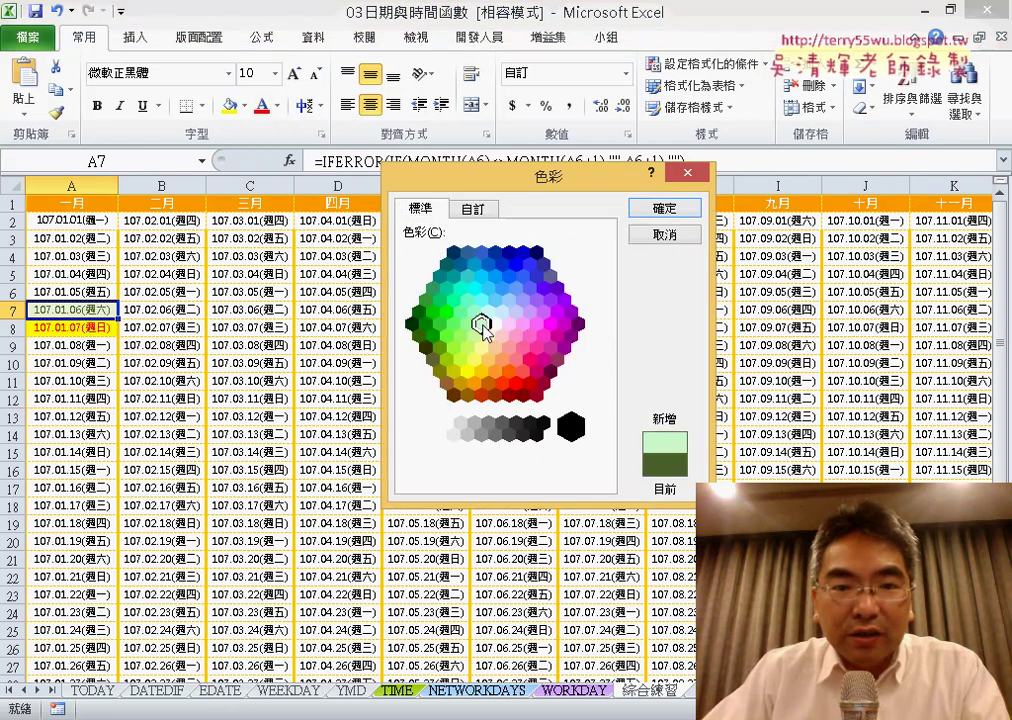
click(474, 210)
drag(500, 421, 484, 418)
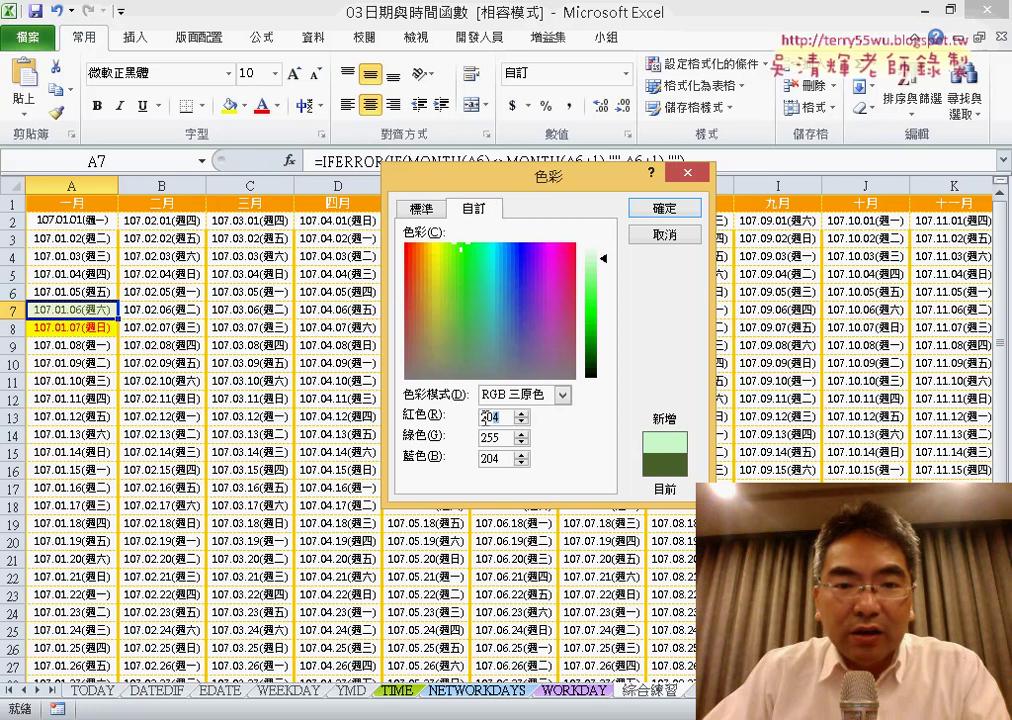
double_click(499, 437)
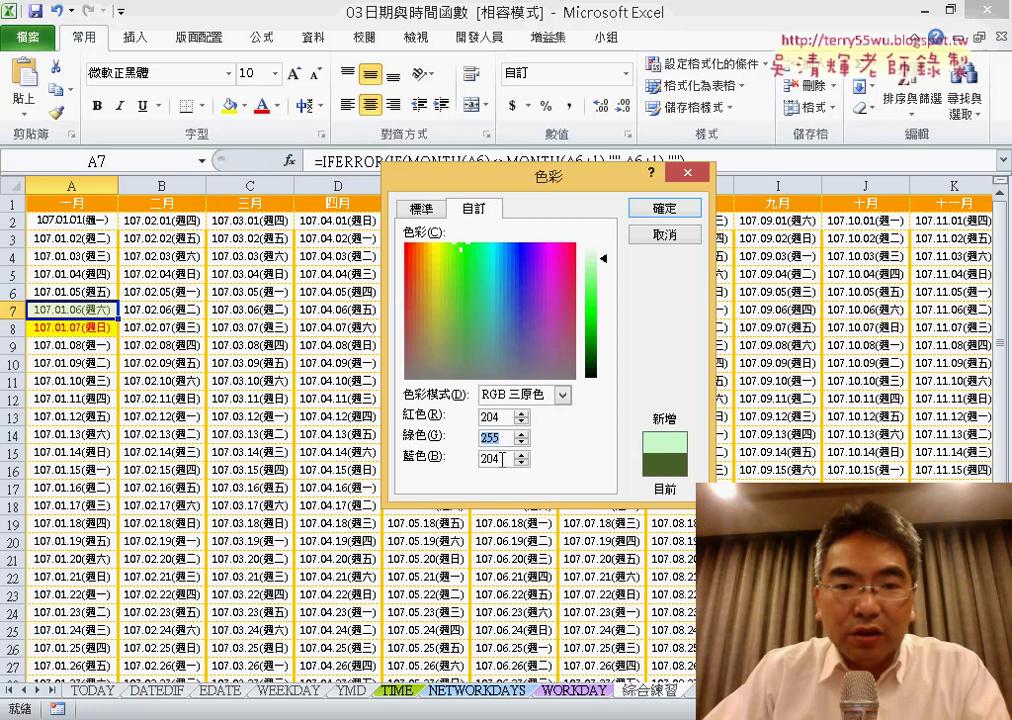
double_click(495, 417)
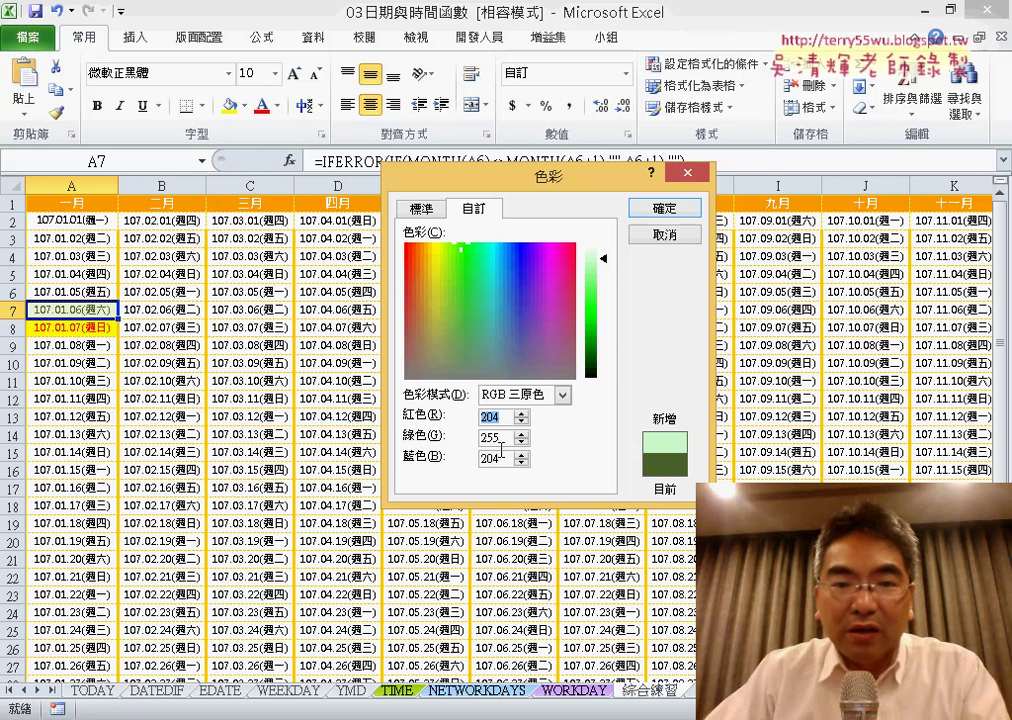
drag(500, 438, 477, 440)
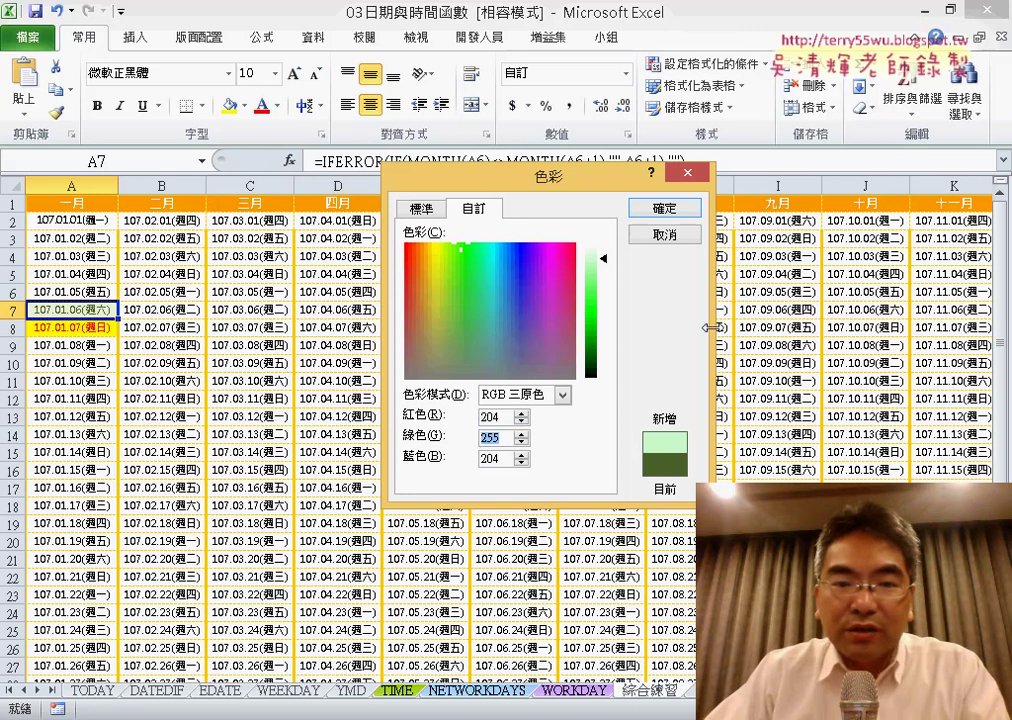
click(688, 246)
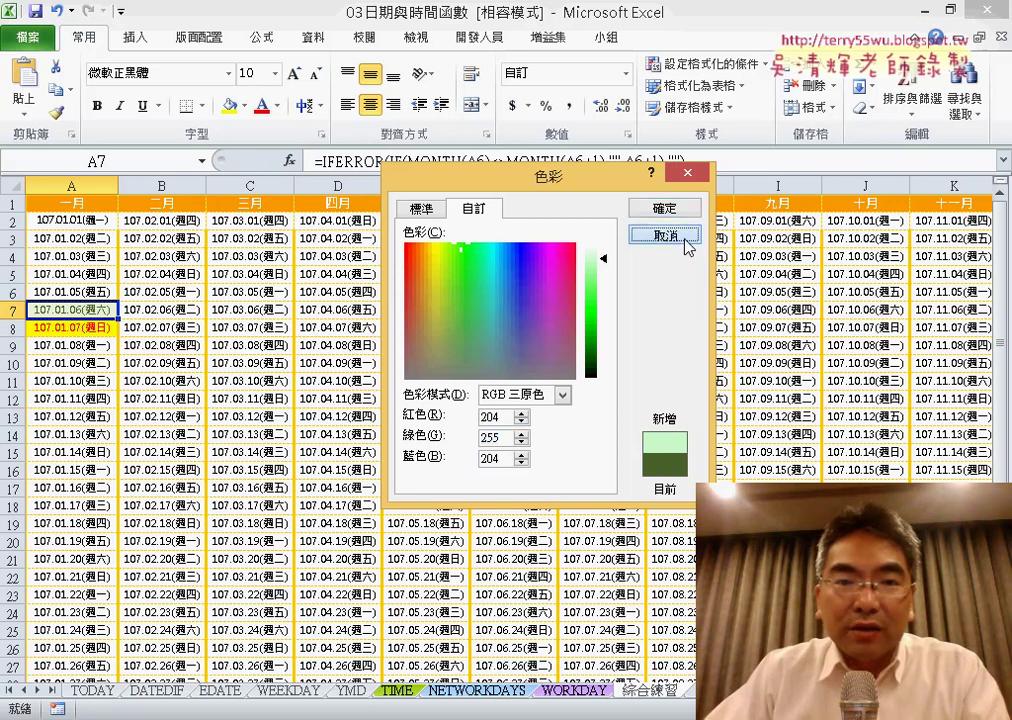
click(688, 246)
mouse_move(289, 714)
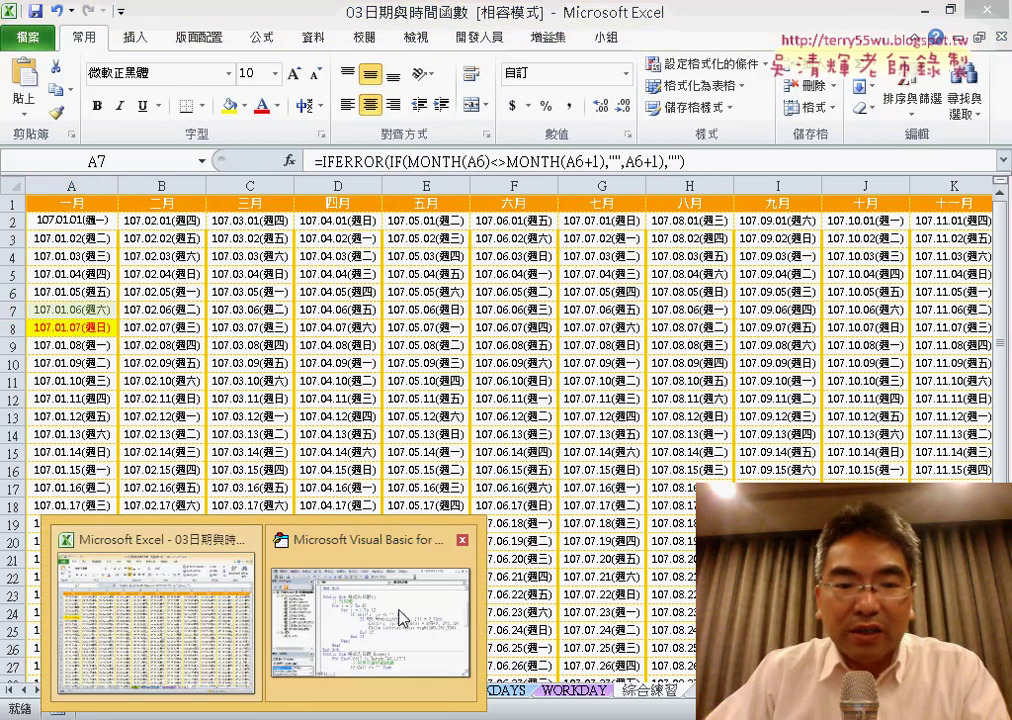
Add (i, j) after Cells on the Saturday interior colour line.
click(400, 614)
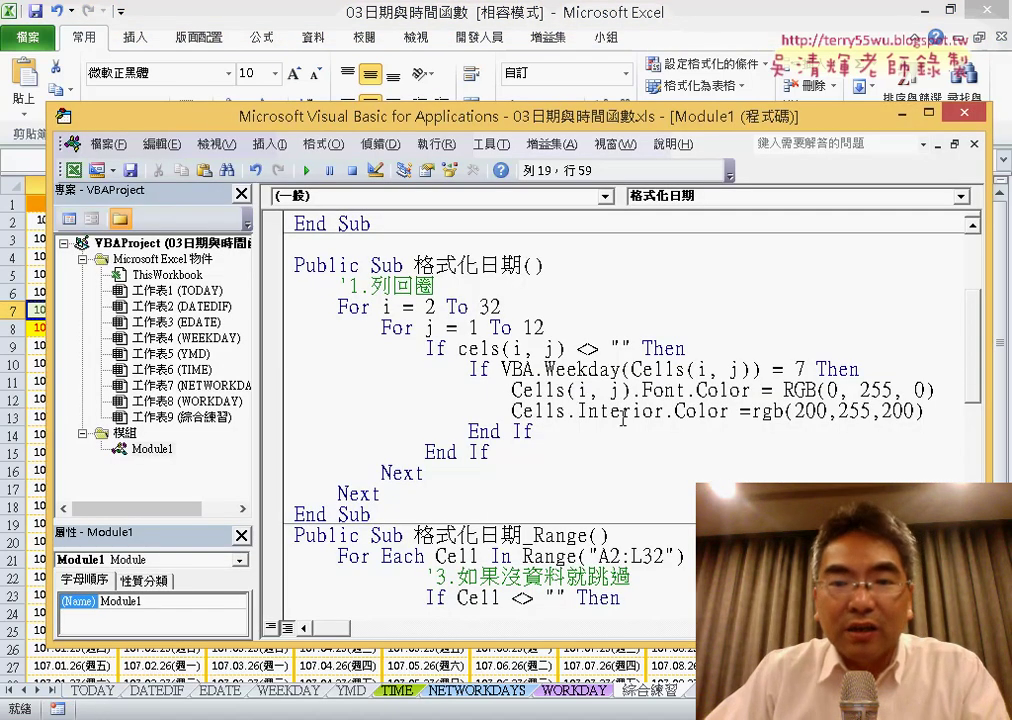
drag(568, 391, 632, 393)
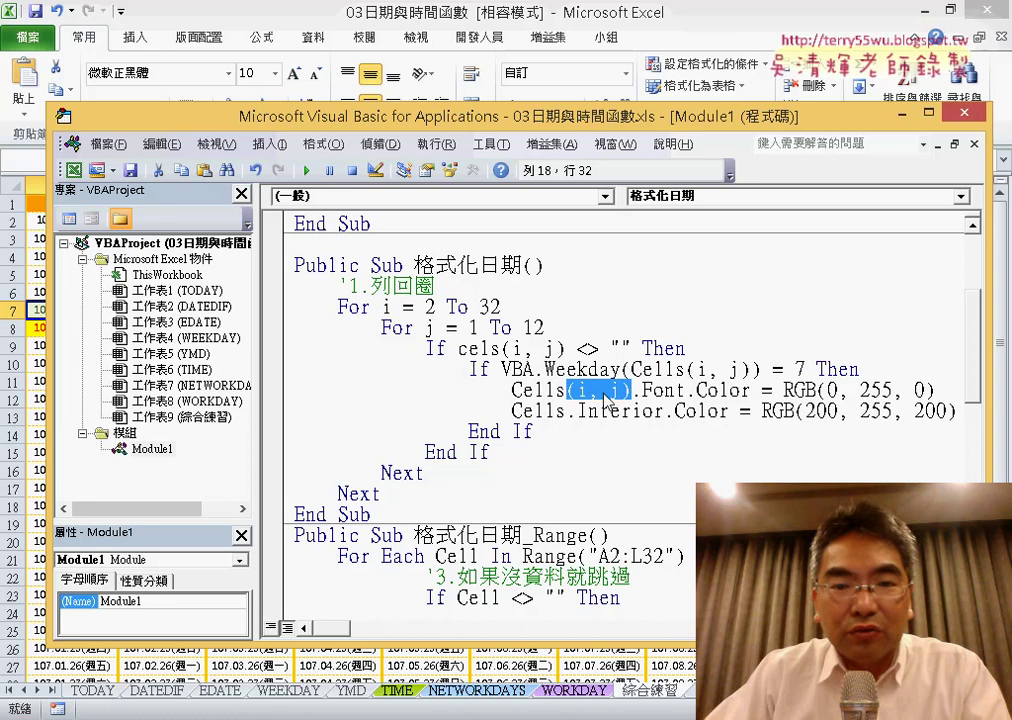
key(ctrl+c)
click(567, 411)
key(ctrl+v)
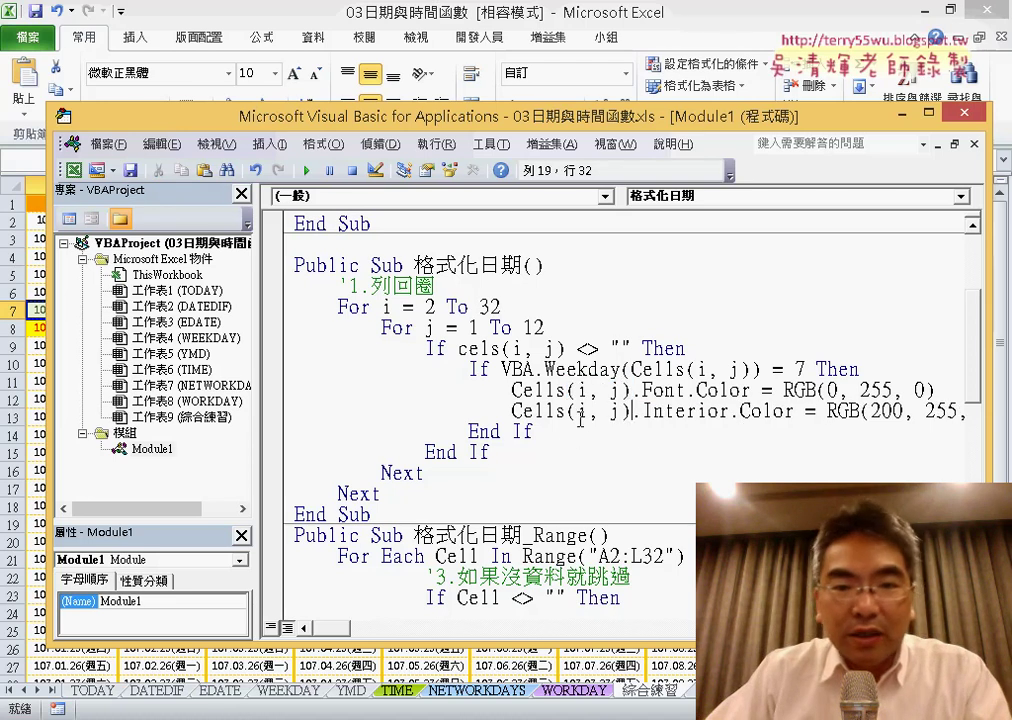
Duplicate the Saturday block below itself and change the copy's Weekday test from 7 to 1.
click(633, 459)
drag(535, 431, 280, 369)
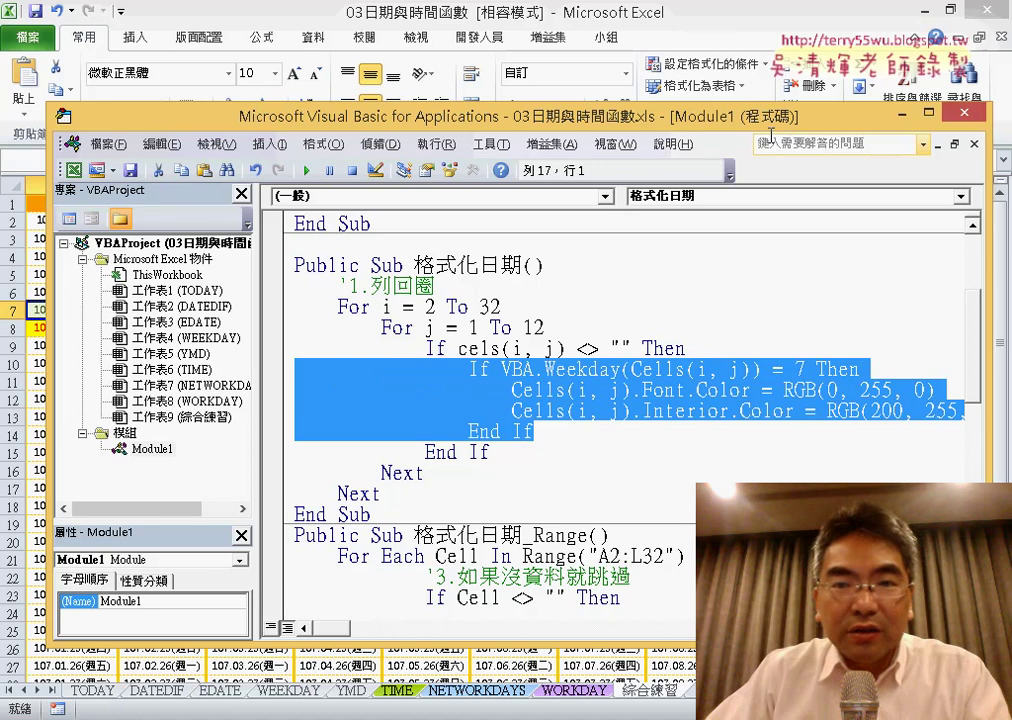
drag(605, 112, 457, 96)
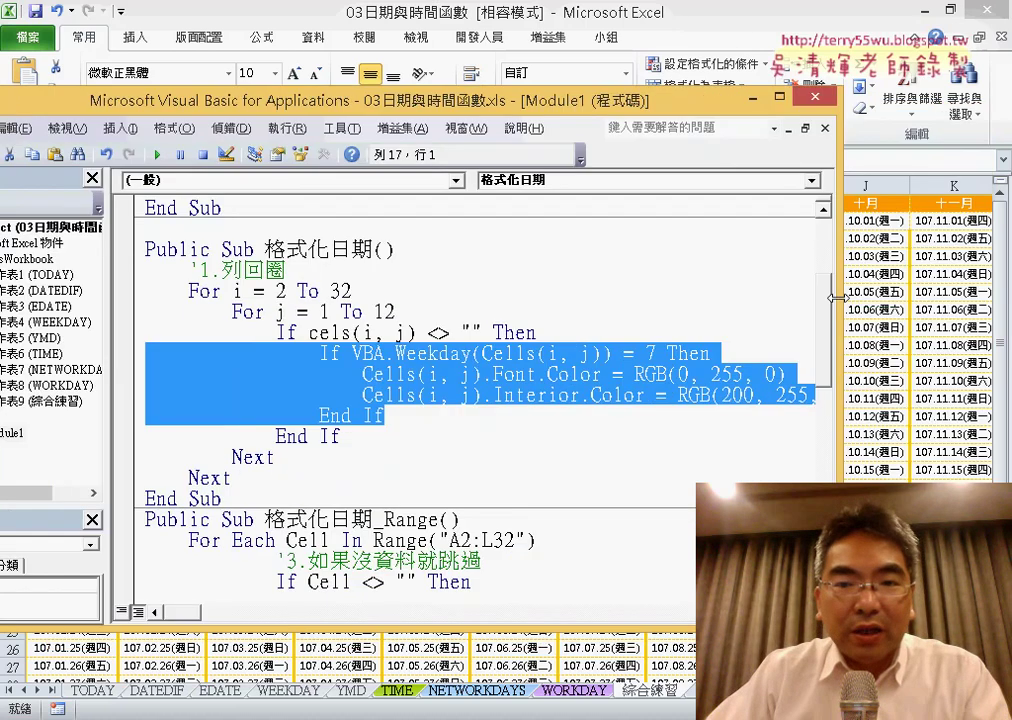
drag(837, 298, 912, 300)
scroll(832, 407, down, 6)
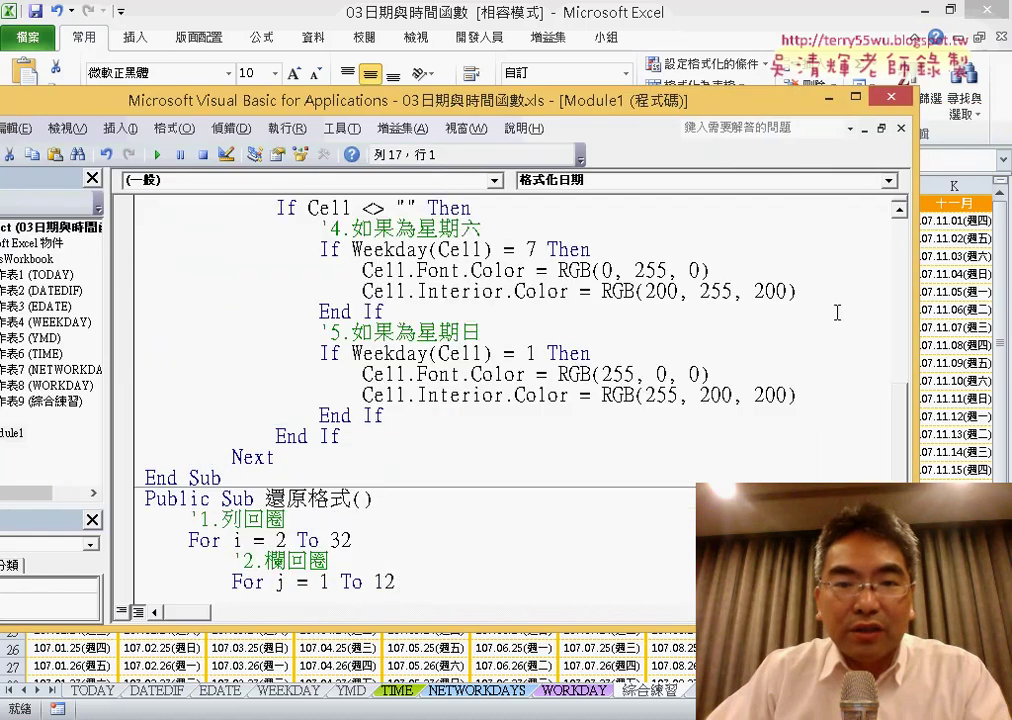
scroll(845, 341, up, 3)
scroll(845, 342, up, 2)
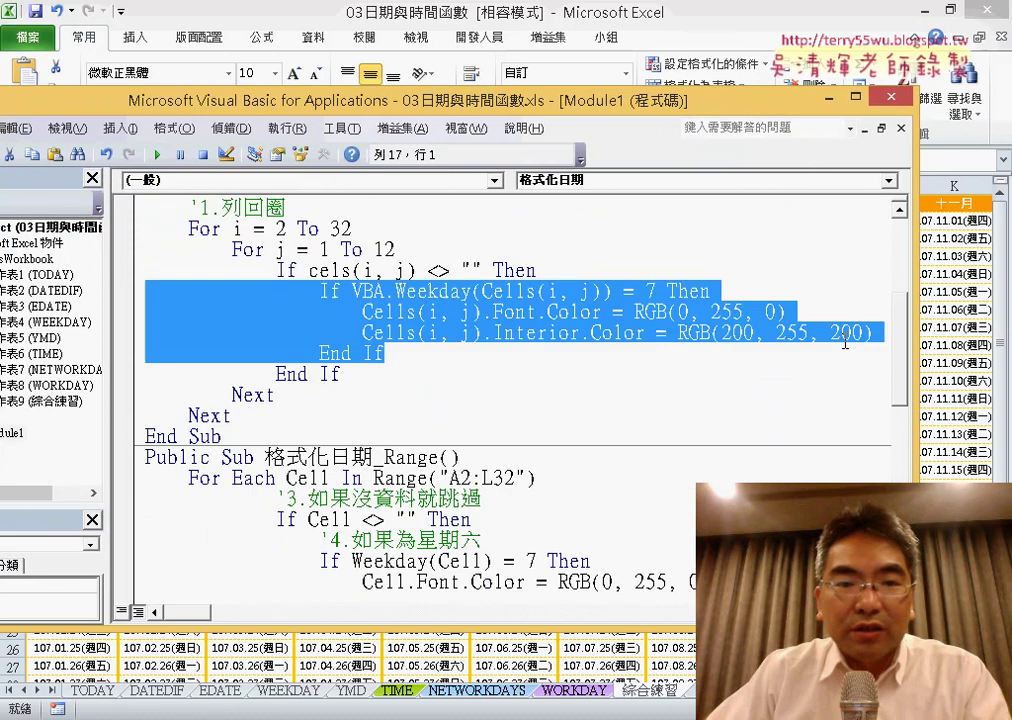
click(440, 352)
key(Return)
key(Return)
key(ctrl+v)
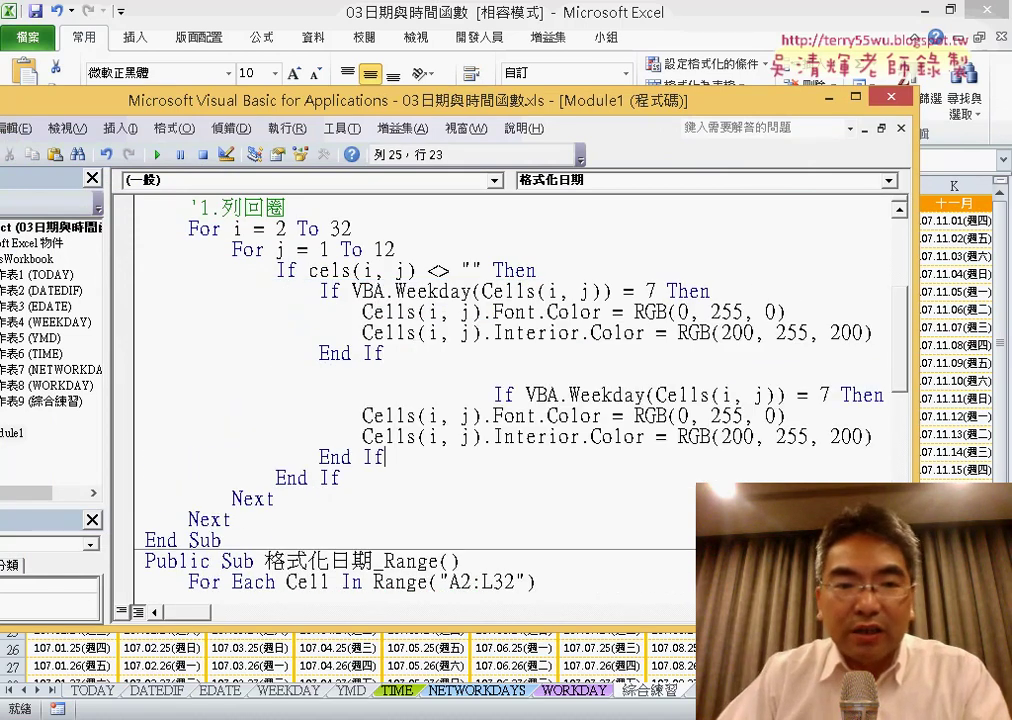
click(494, 395)
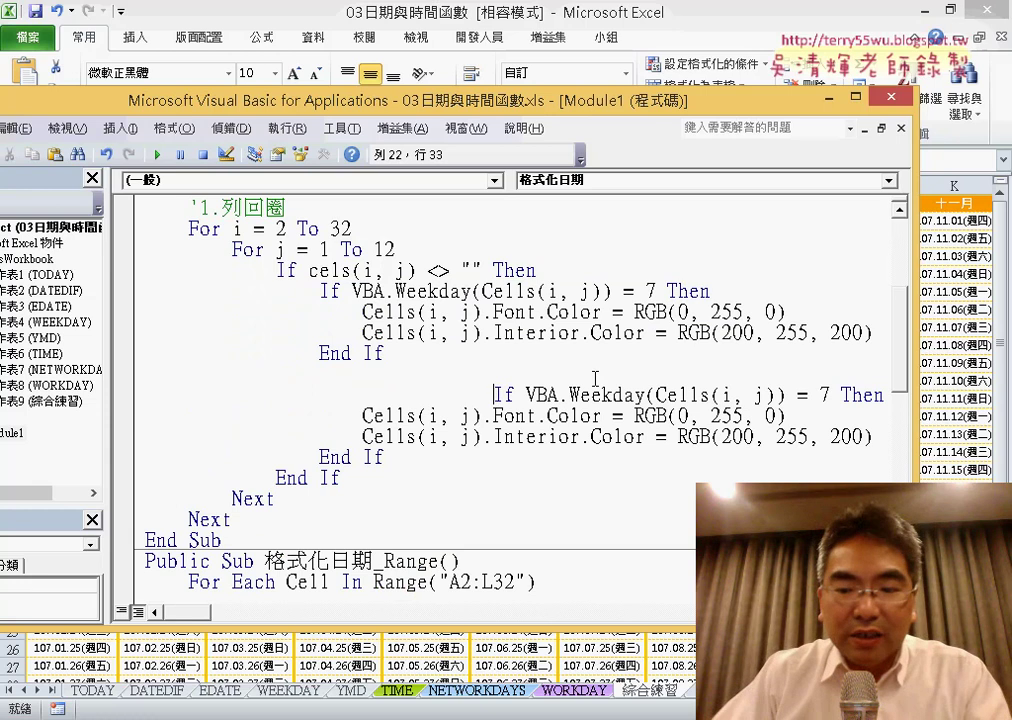
key(BackSpace)
key(BackSpace)
key(BackSpace)
key(BackSpace)
key(BackSpace)
key(BackSpace)
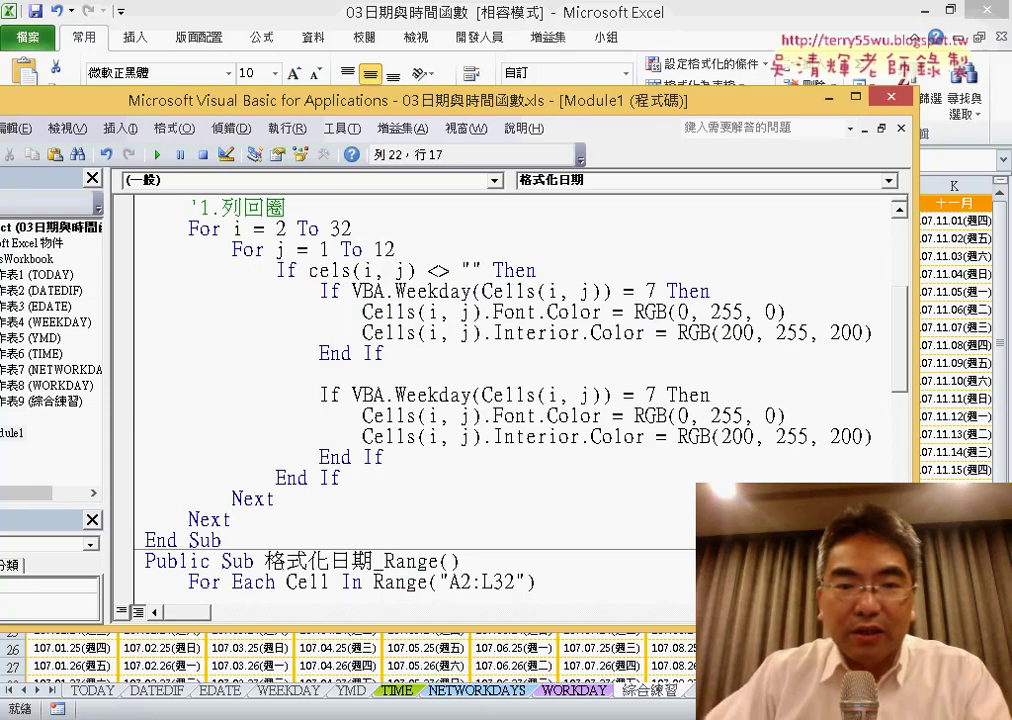
drag(659, 395, 647, 396)
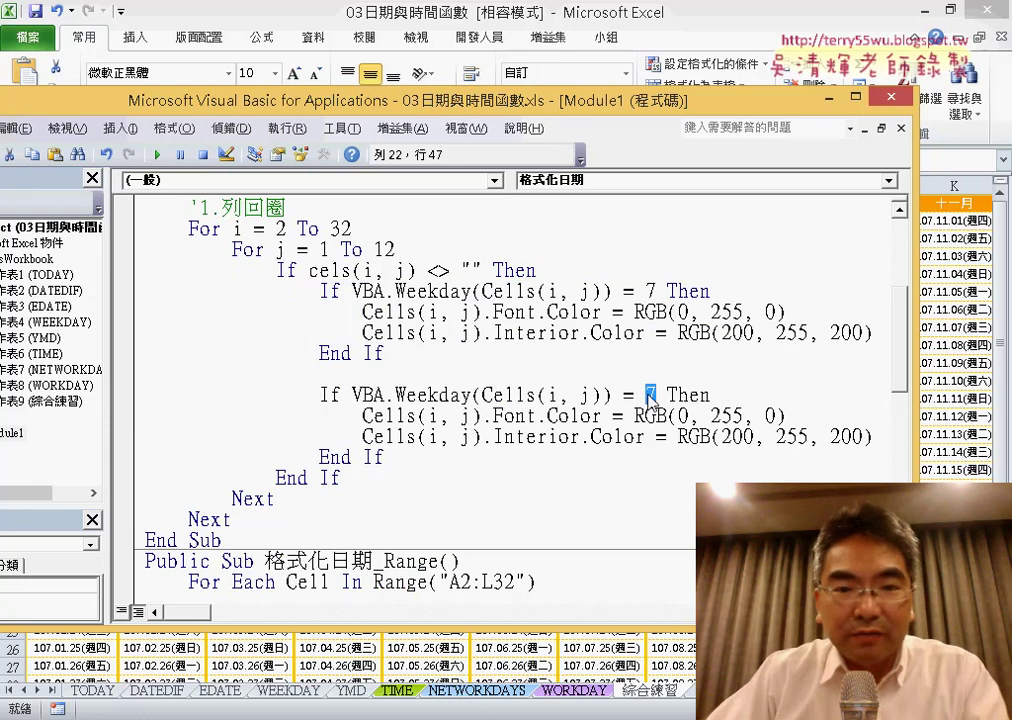
text(1)
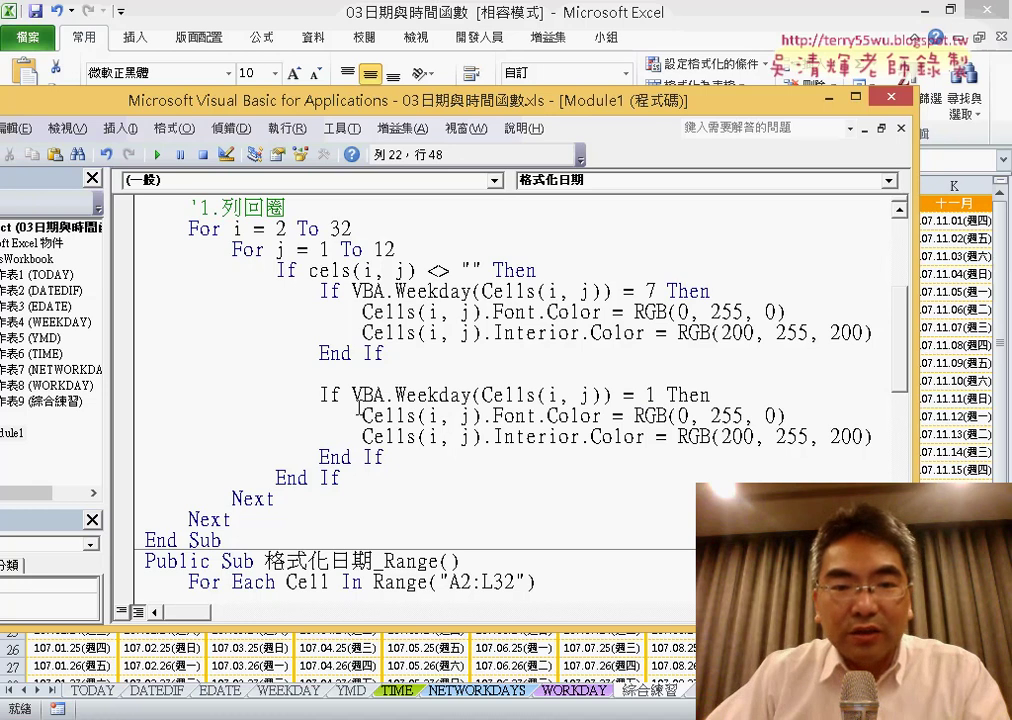
Set the Sunday block's font colour to RGB(255, 0, 0) and fill to RGB(255, 255, 0).
drag(386, 458, 66, 401)
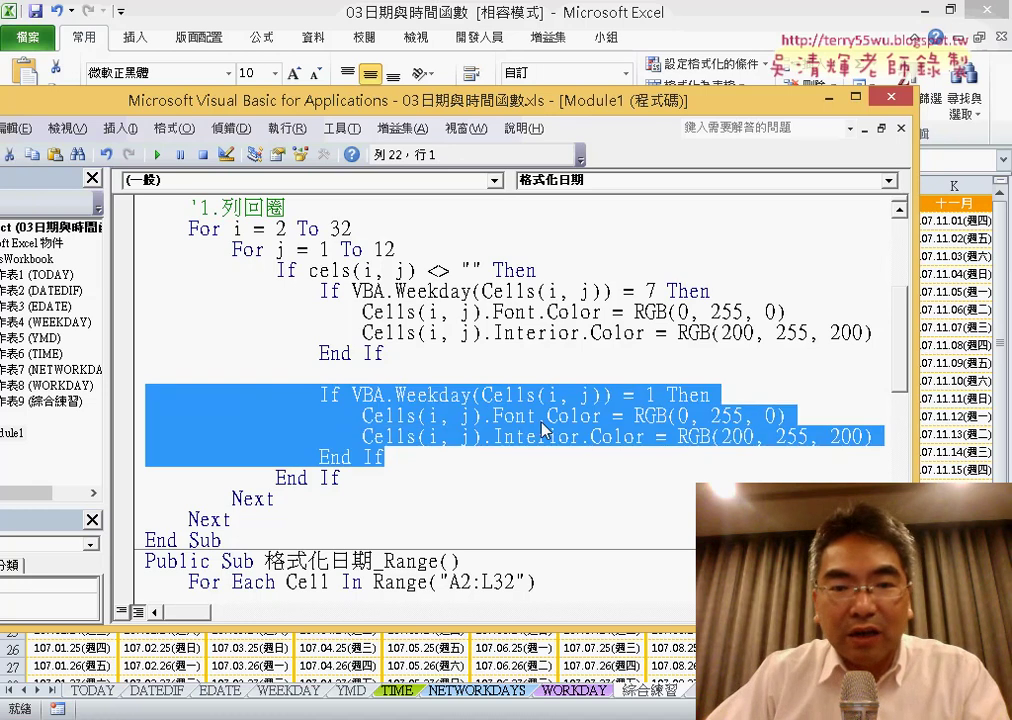
click(832, 410)
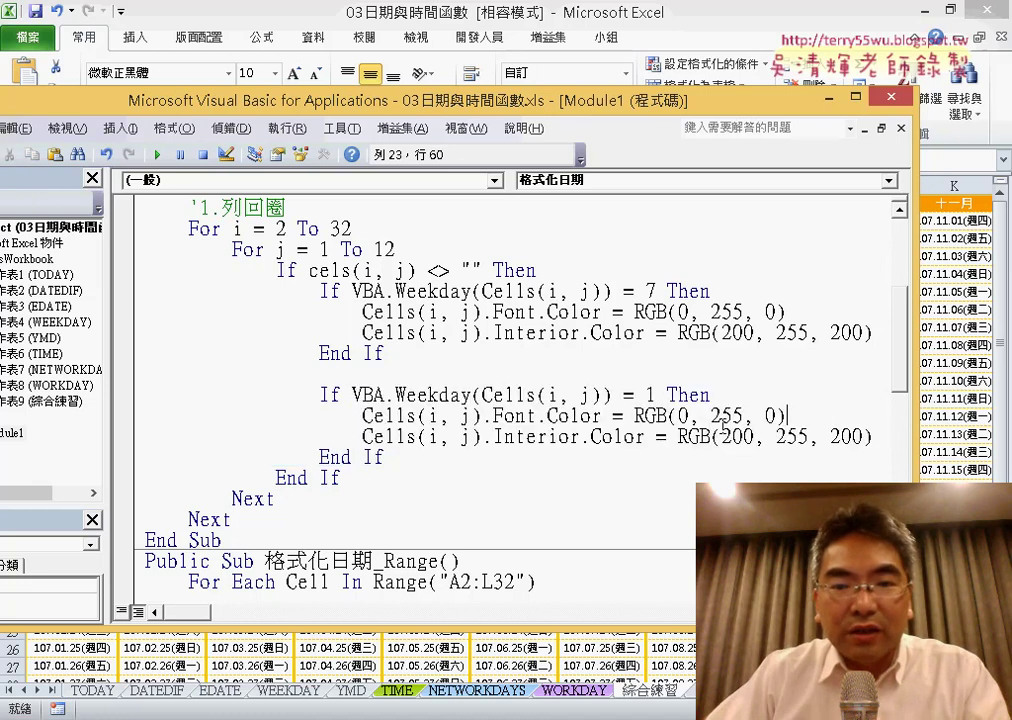
double_click(683, 416)
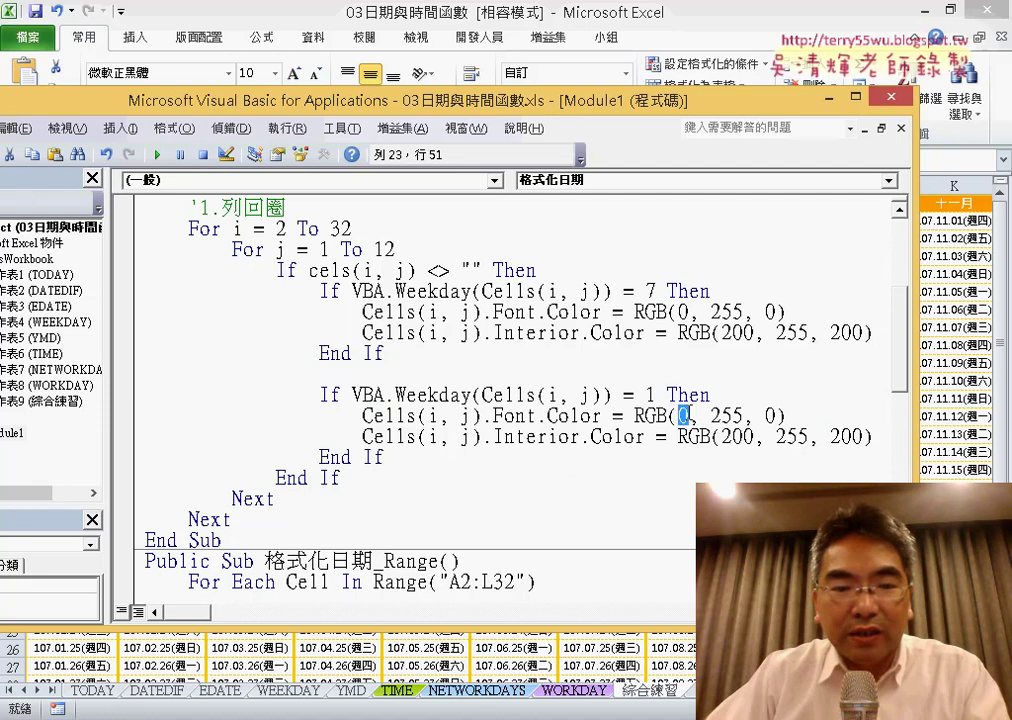
text(55)
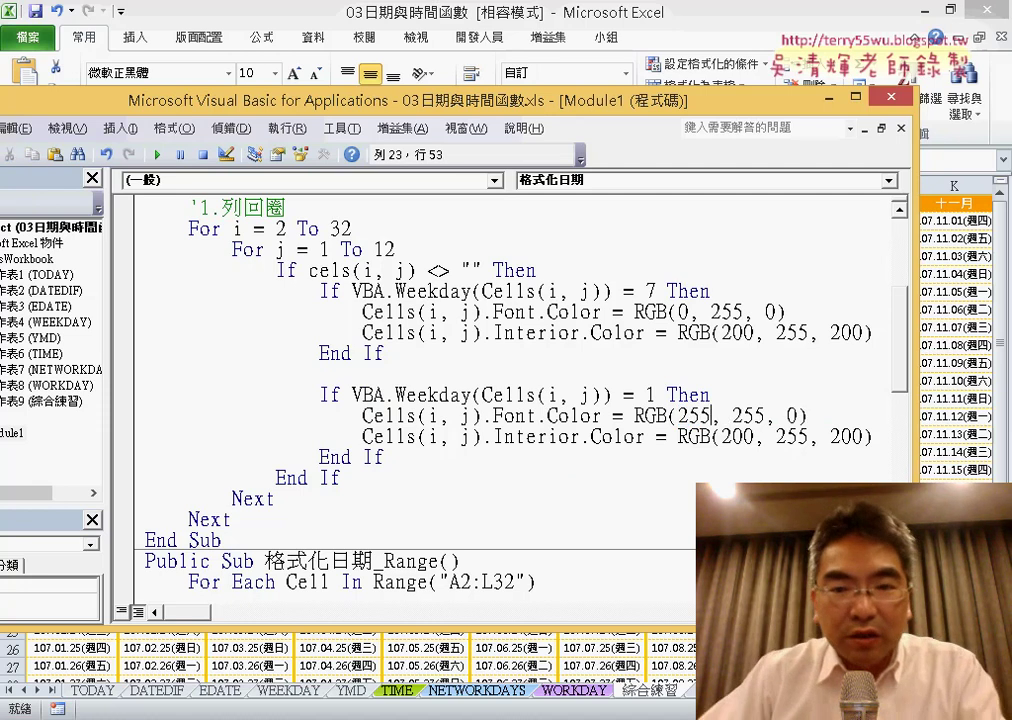
double_click(760, 416)
text(0)
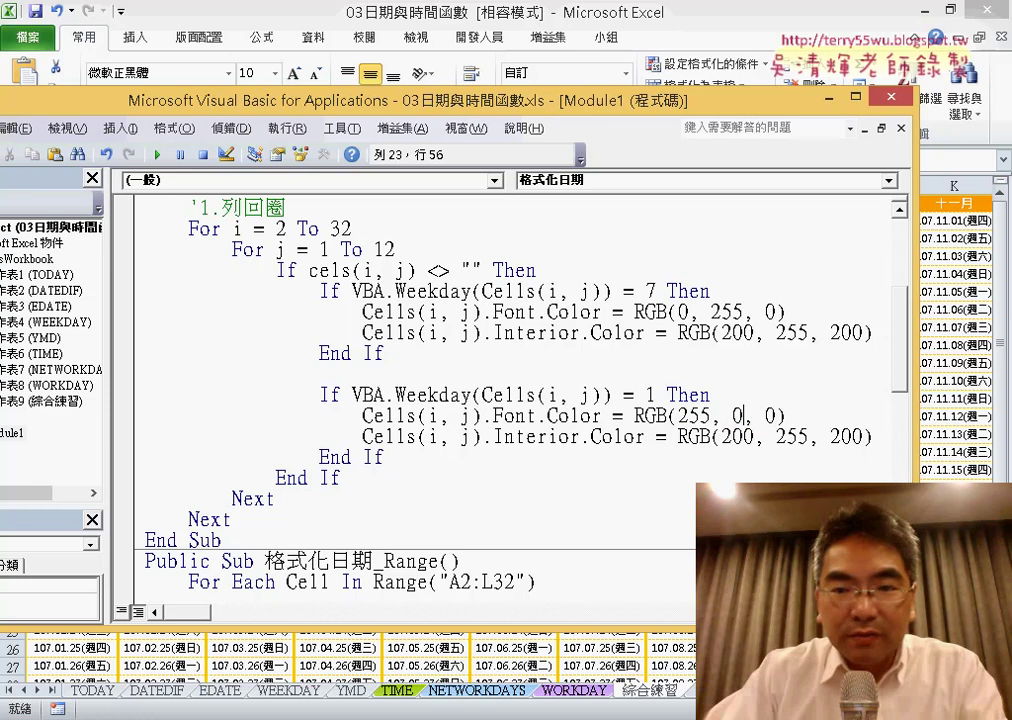
click(537, 436)
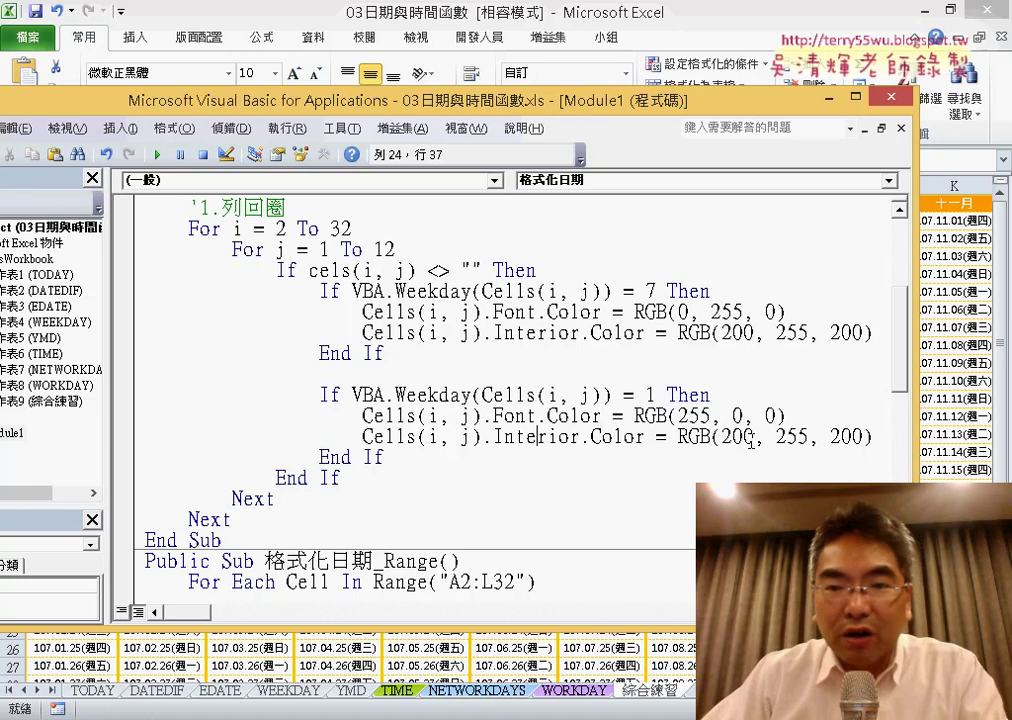
drag(738, 437, 725, 441)
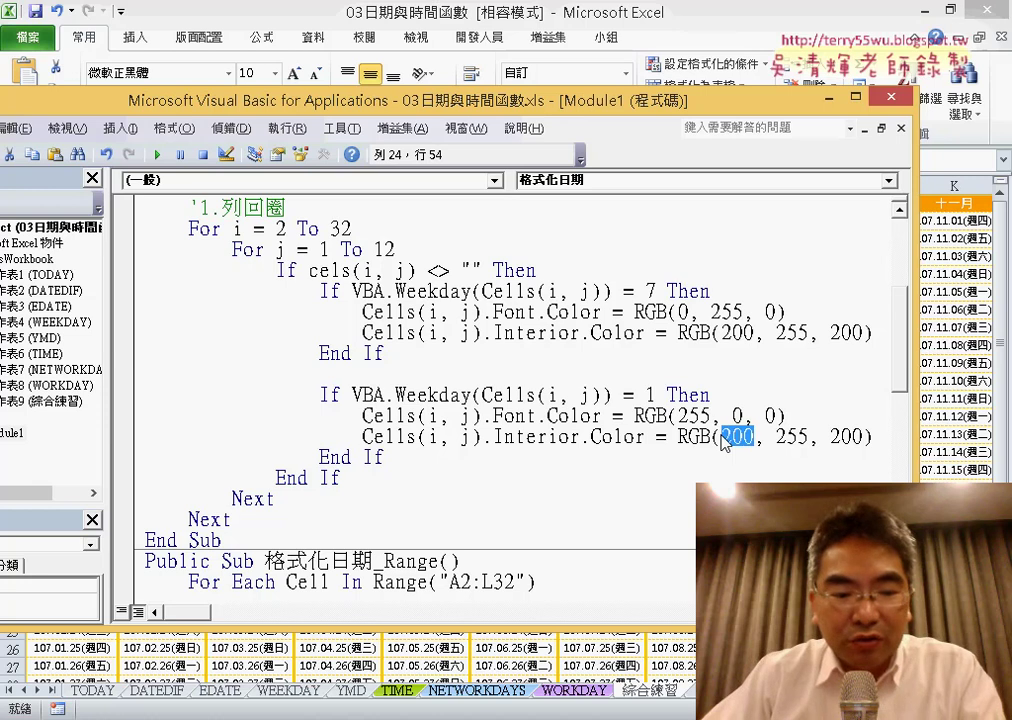
text(255,)
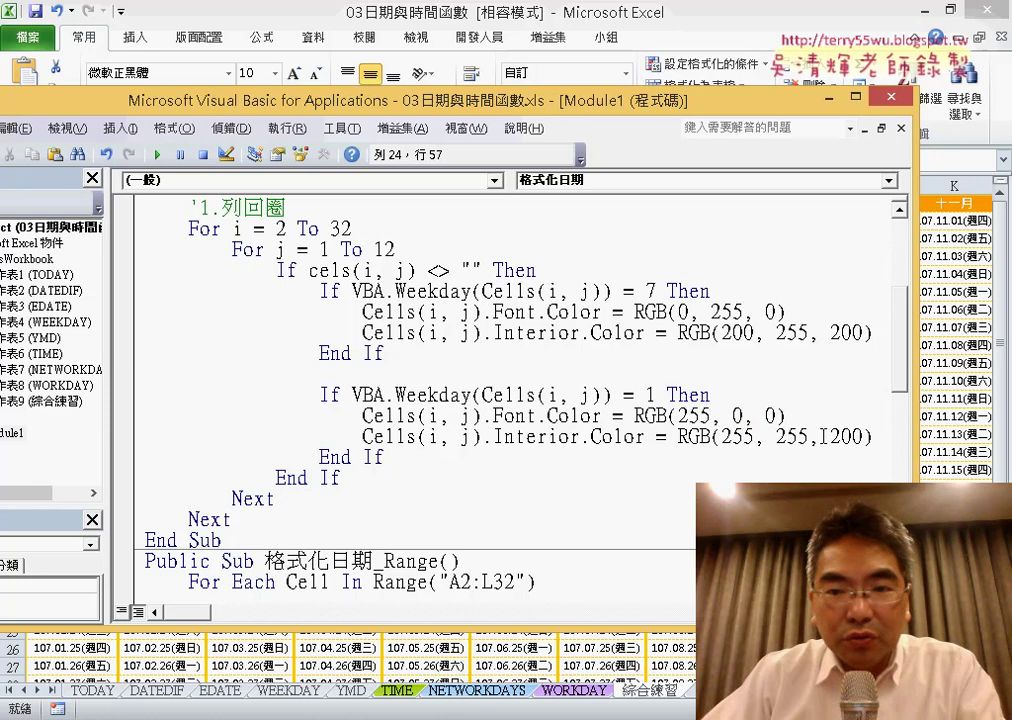
text(0)
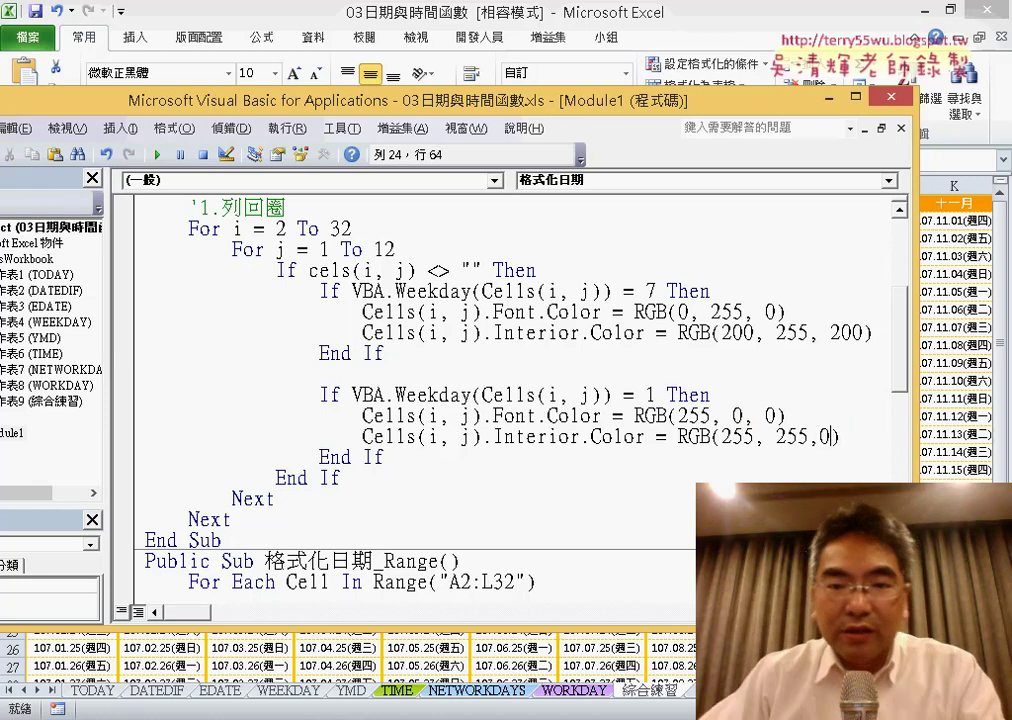
click(364, 535)
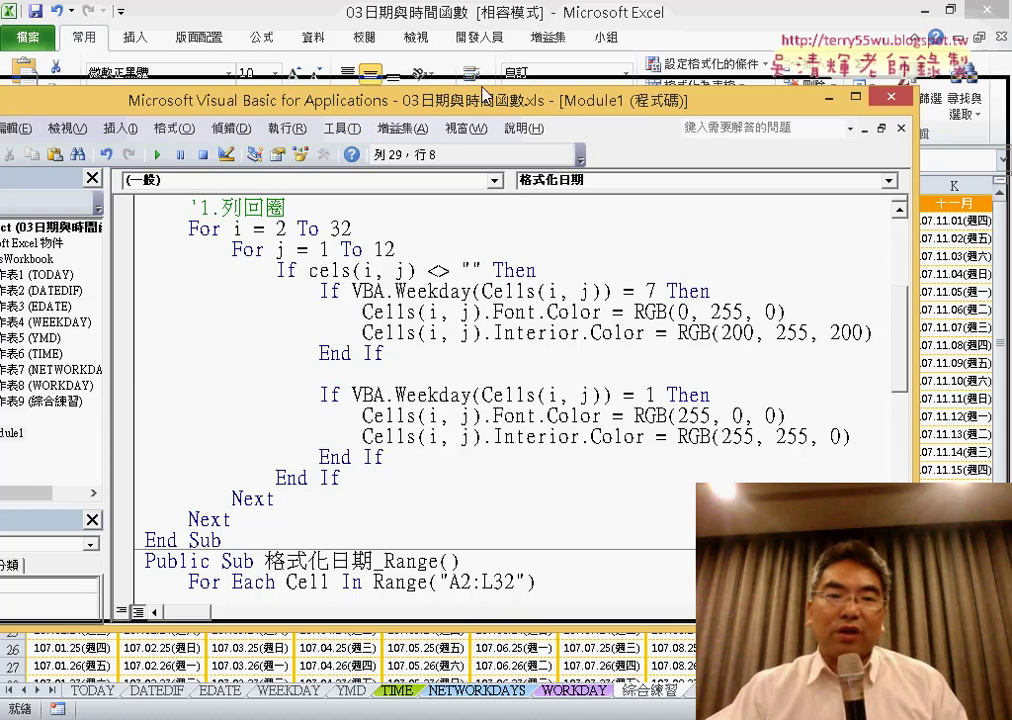
Run the date-formatting macro, which halts on a compile error that is dismissed.
double_click(385, 104)
scroll(513, 289, up, 3)
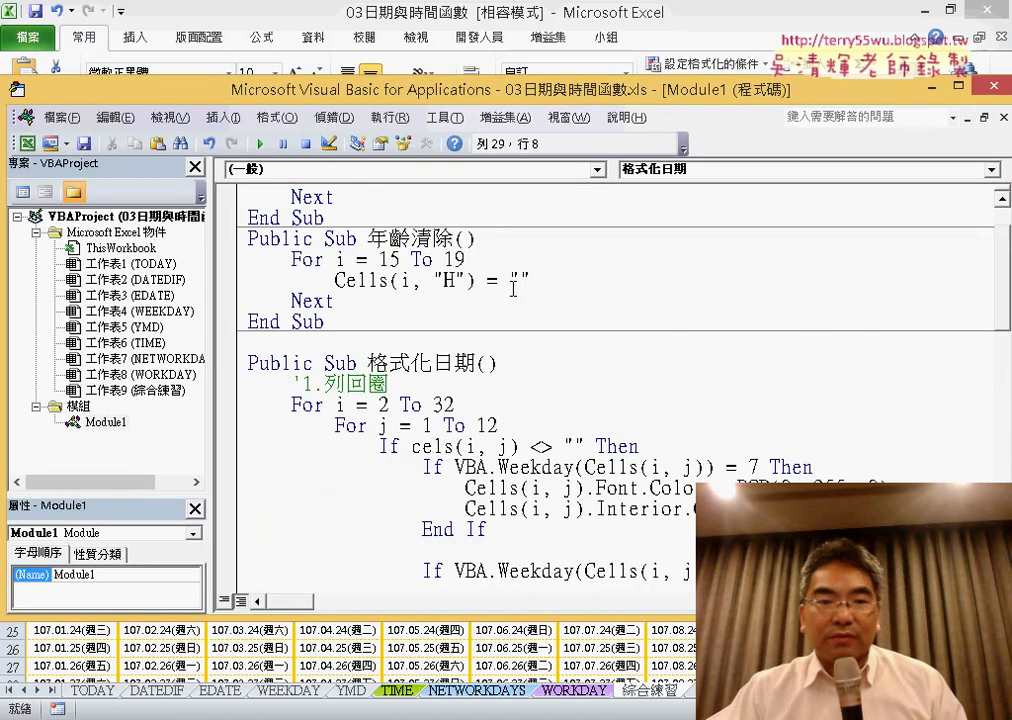
scroll(513, 289, down, 1)
drag(490, 95, 669, 99)
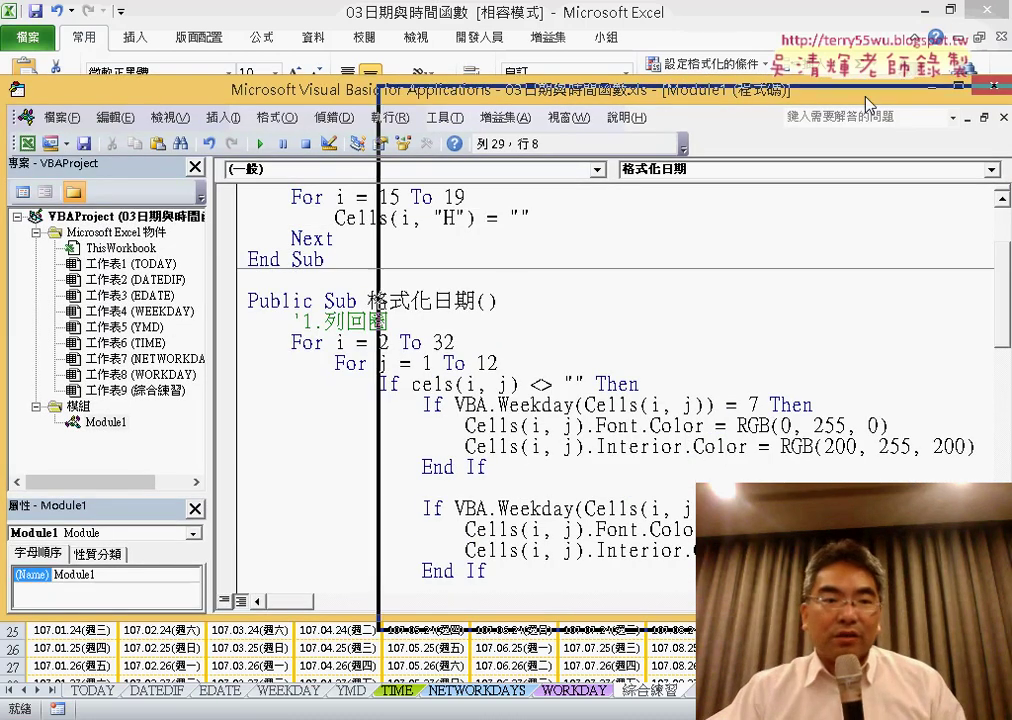
click(740, 432)
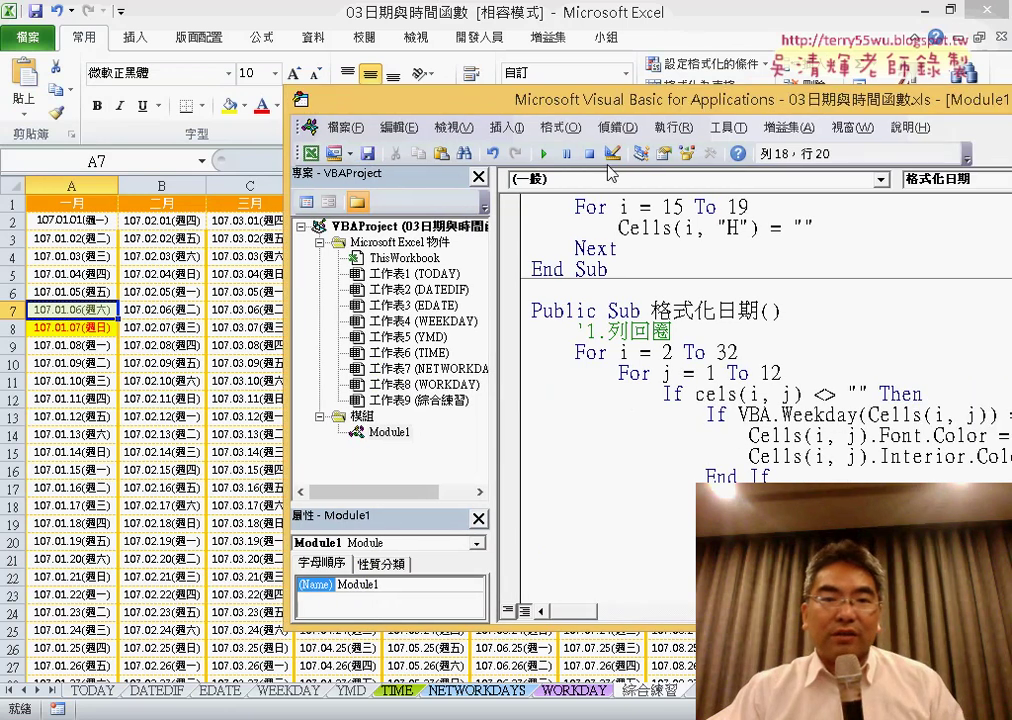
click(541, 155)
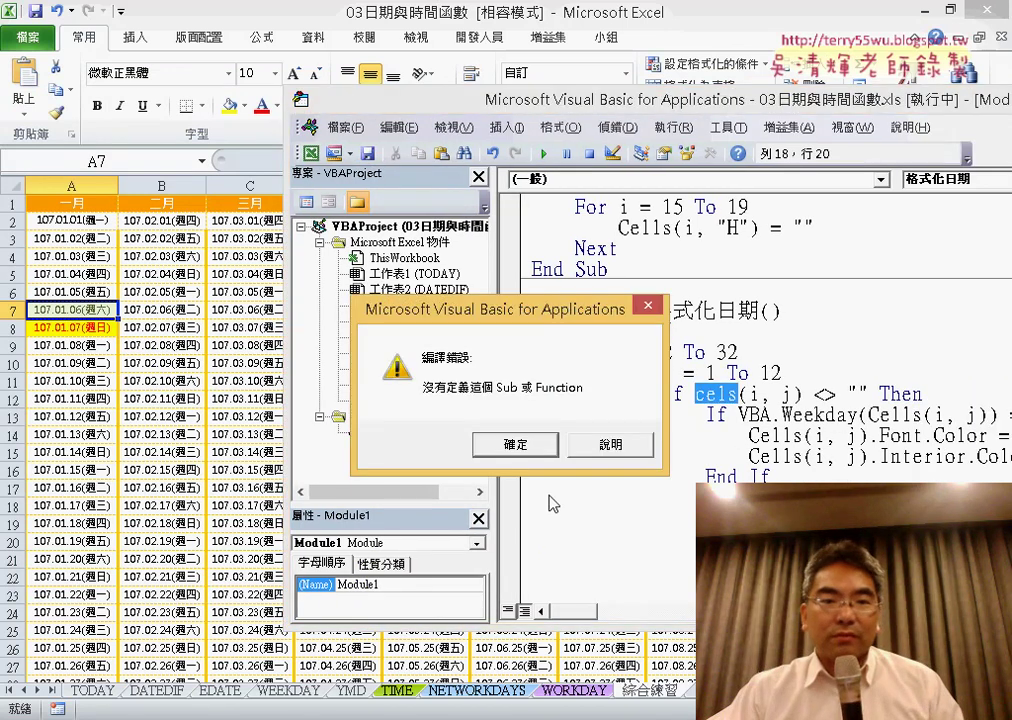
click(519, 450)
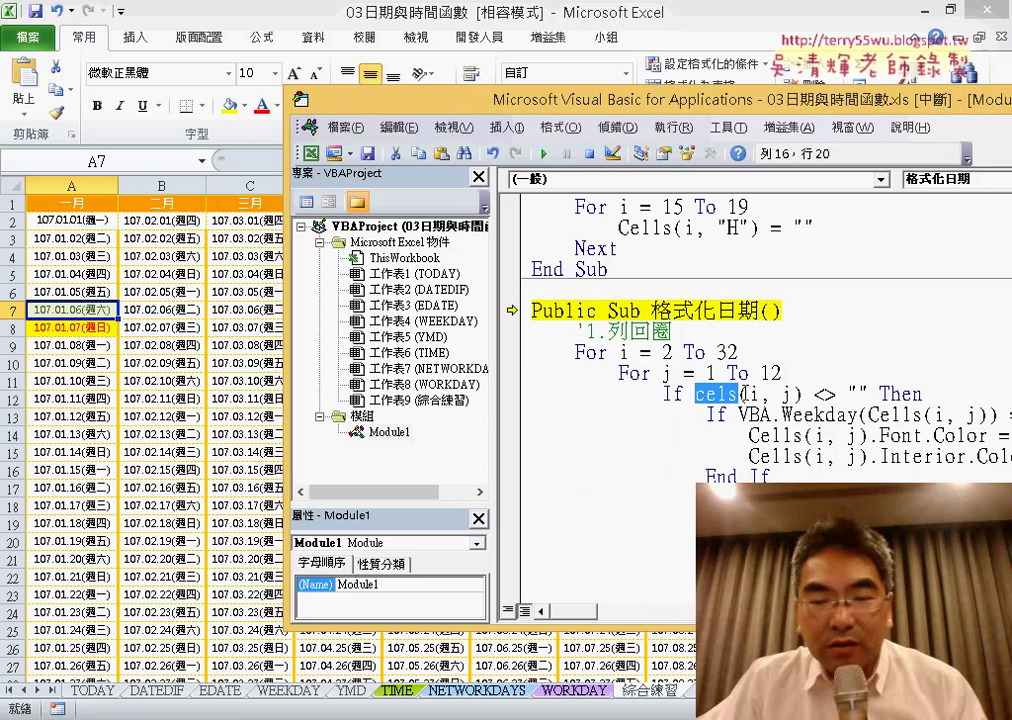
Correct cels to Cells and resume the macro to colour the calendar's weekends.
double_click(447, 97)
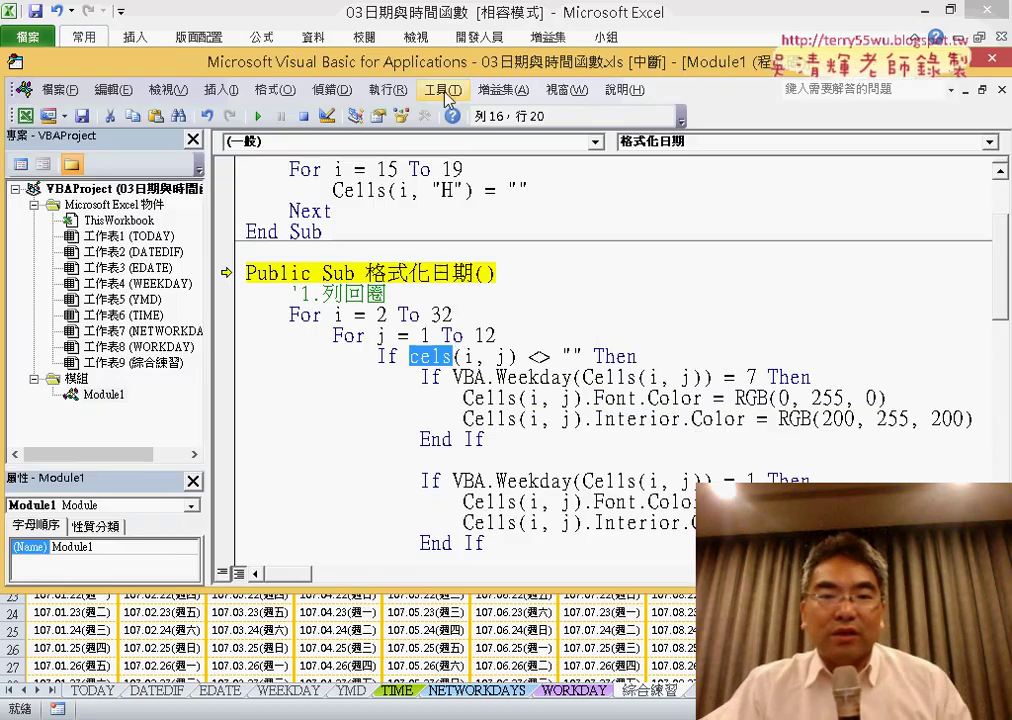
click(444, 357)
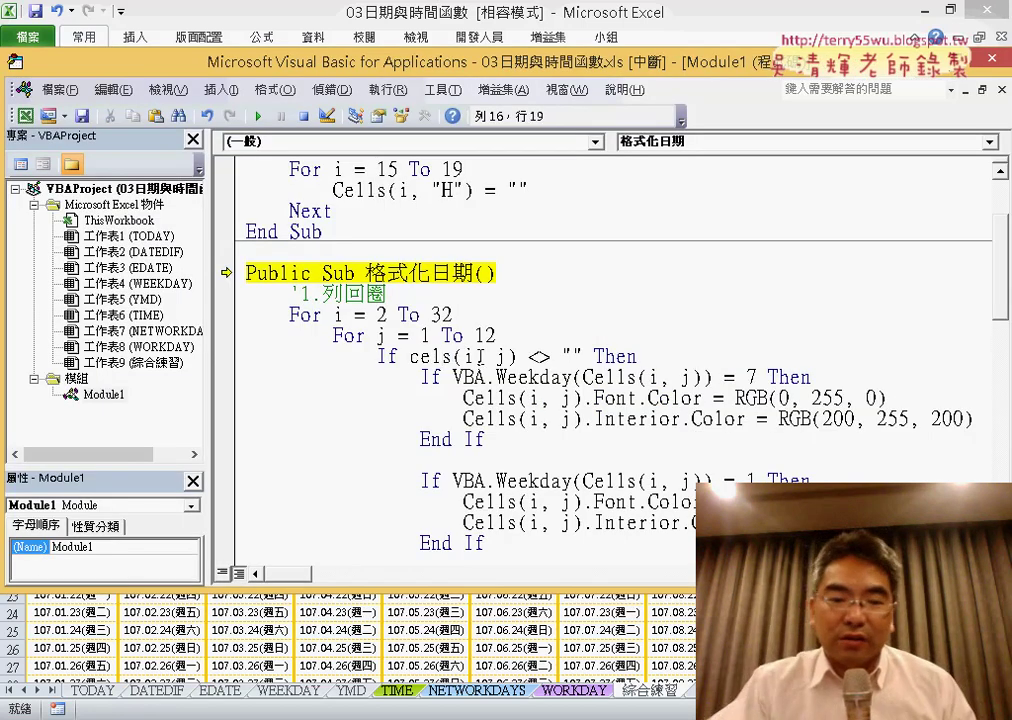
key(Right)
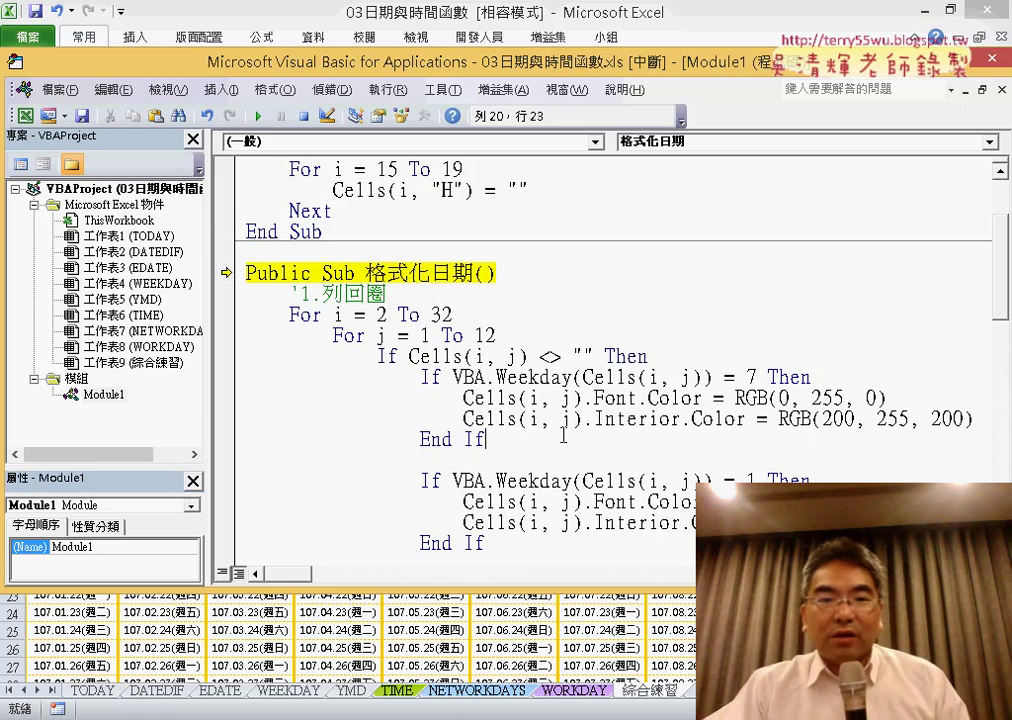
click(258, 116)
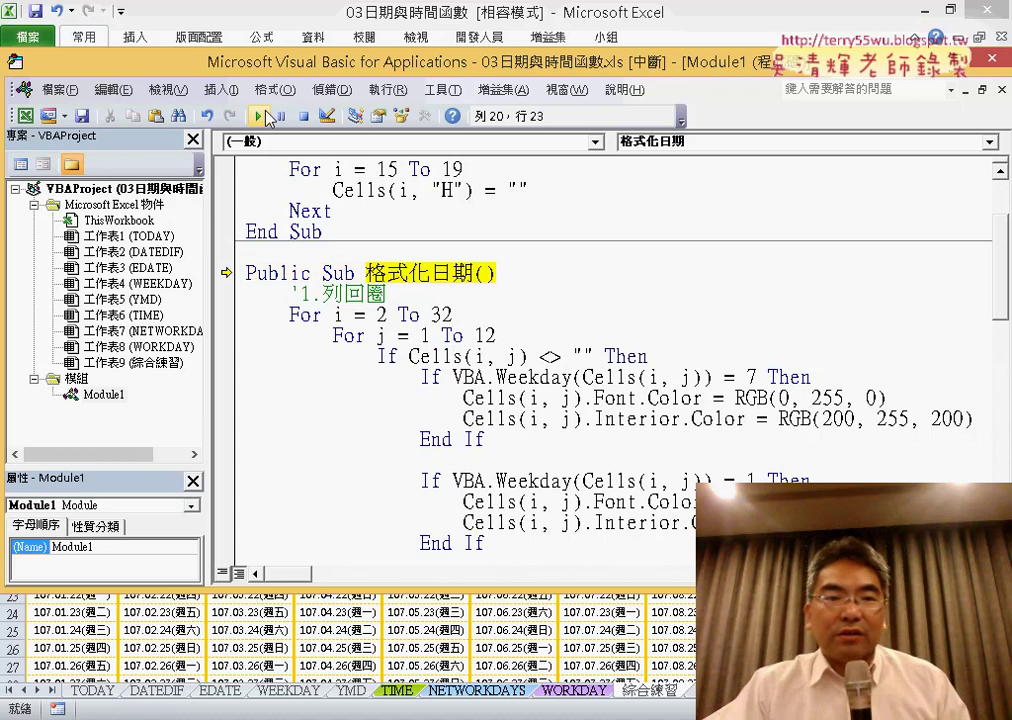
double_click(451, 72)
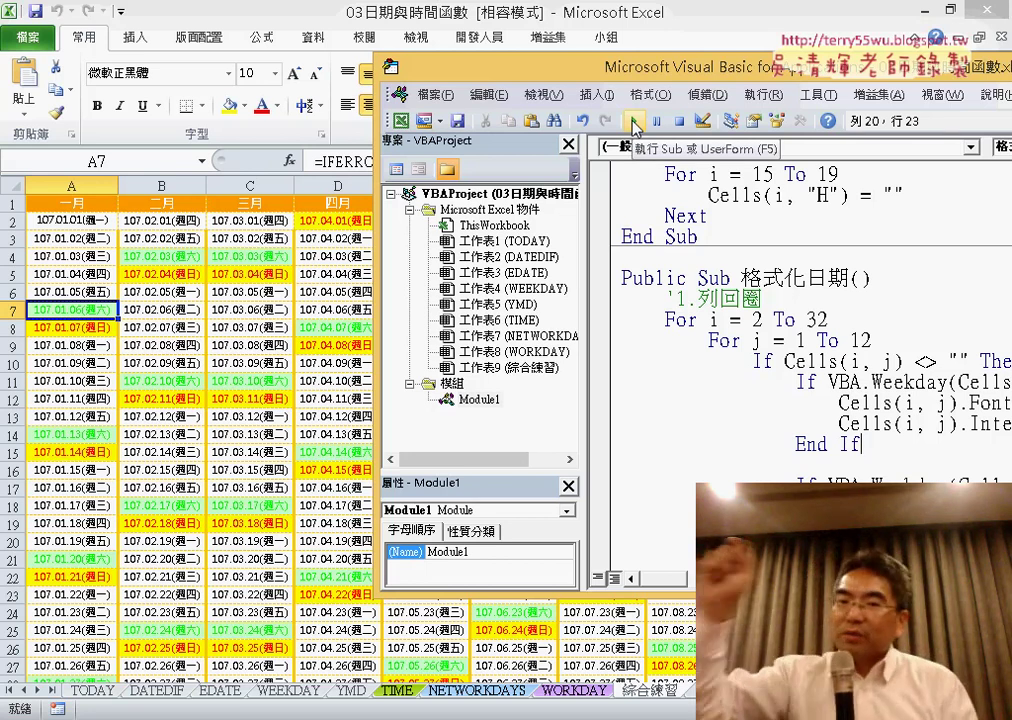
drag(639, 66, 309, 66)
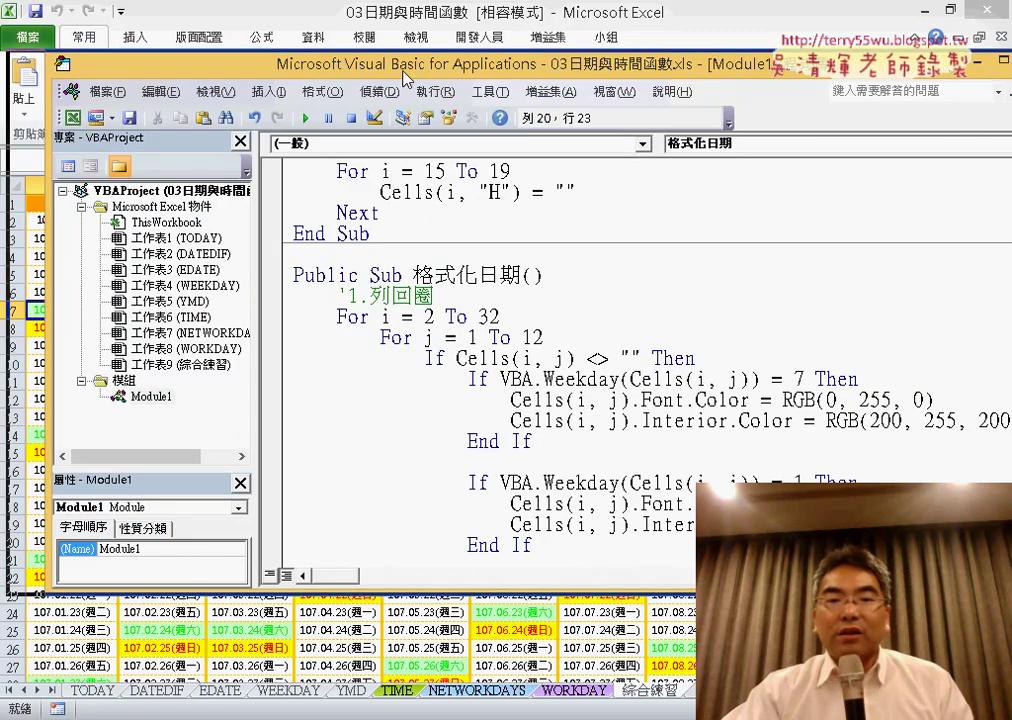
Scroll through the module to review the 還原格式 restore-format macro code.
drag(478, 70, 325, 70)
scroll(518, 228, down, 3)
scroll(518, 228, down, 3)
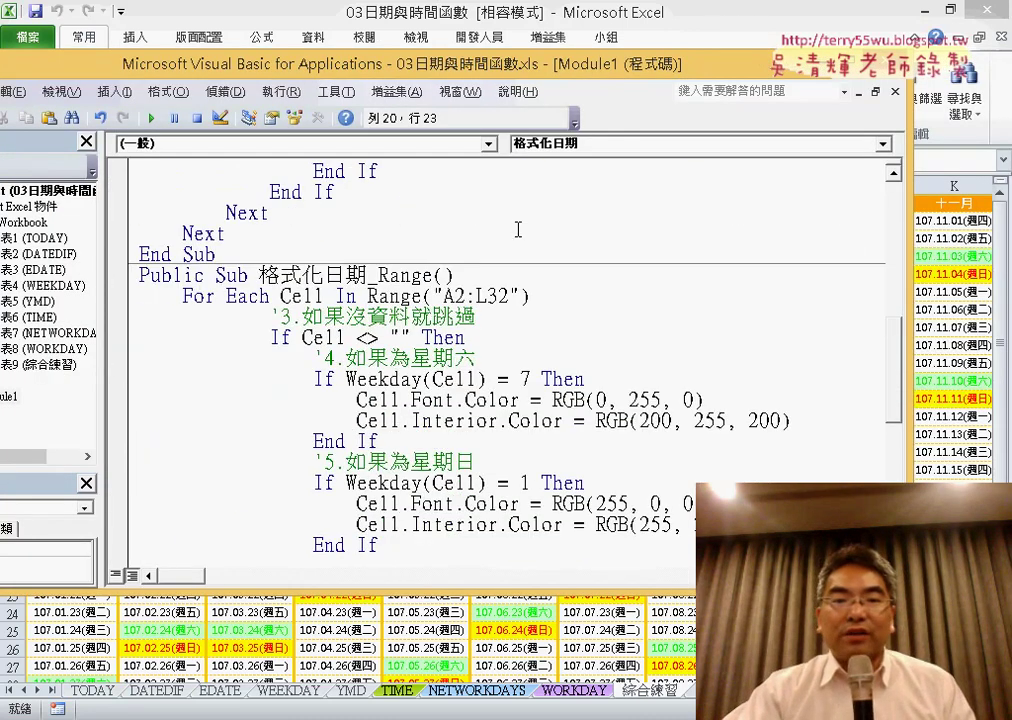
scroll(518, 228, down, 3)
scroll(480, 230, up, 3)
scroll(410, 233, up, 4)
scroll(407, 237, up, 1)
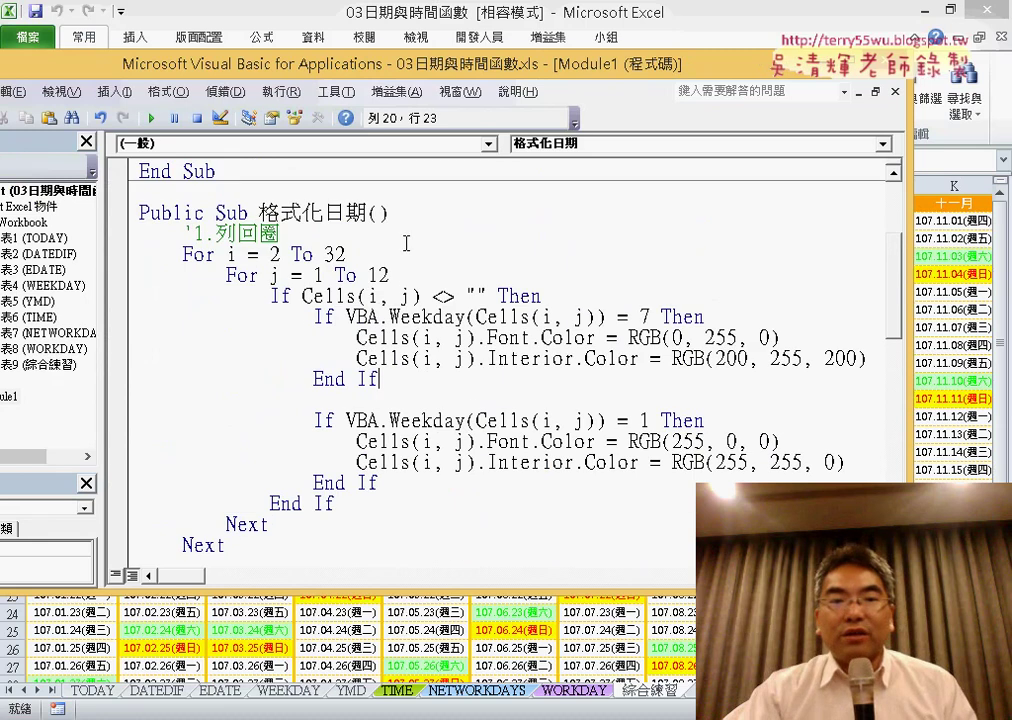
scroll(407, 240, down, 1)
drag(248, 524, 378, 276)
click(388, 233)
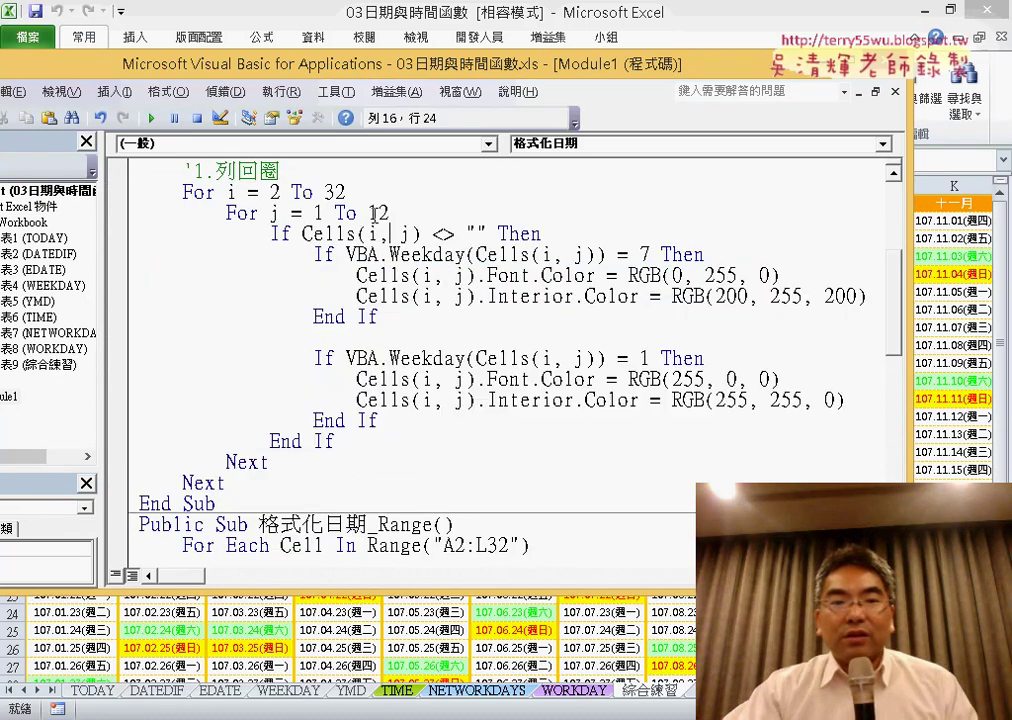
scroll(242, 212, up, 1)
drag(140, 213, 428, 503)
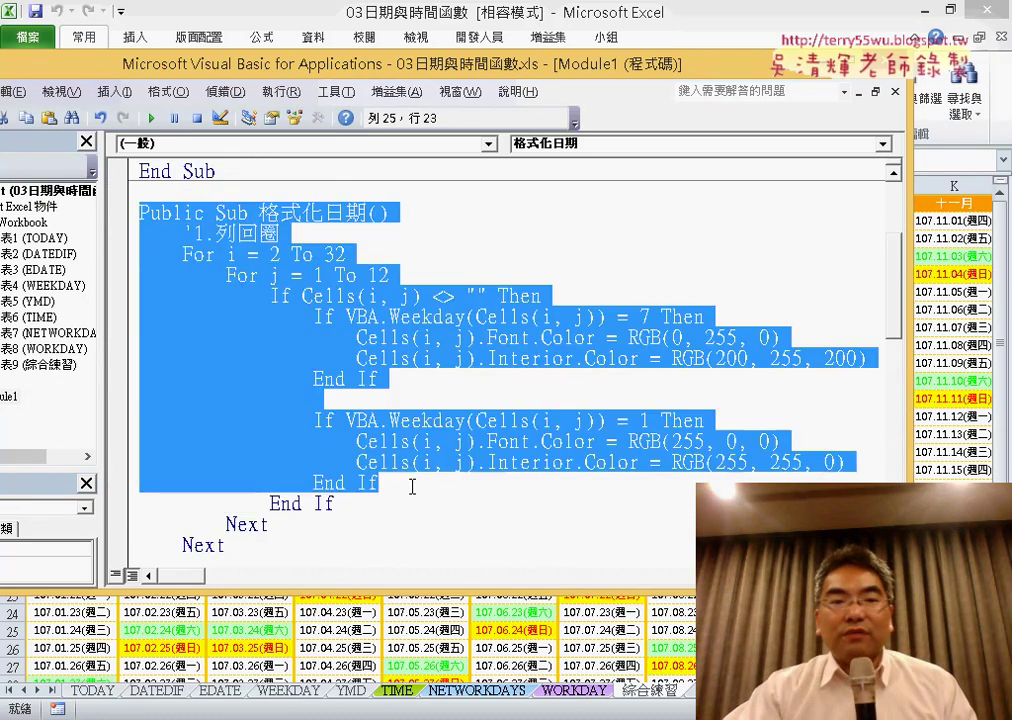
scroll(323, 474, down, 3)
scroll(328, 472, down, 2)
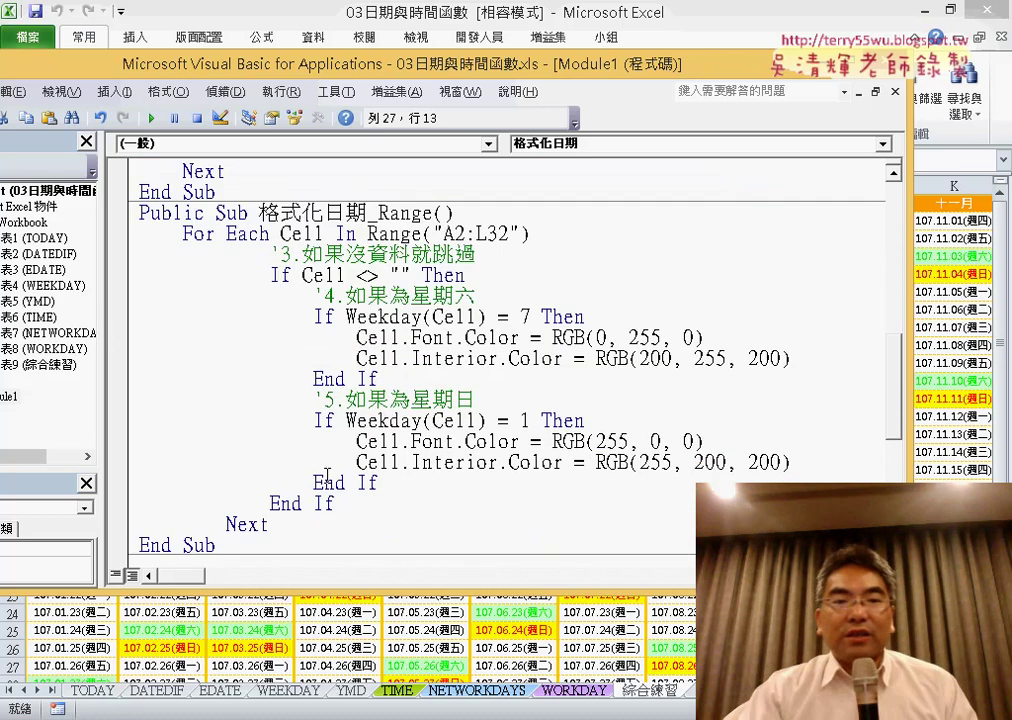
scroll(330, 470, down, 4)
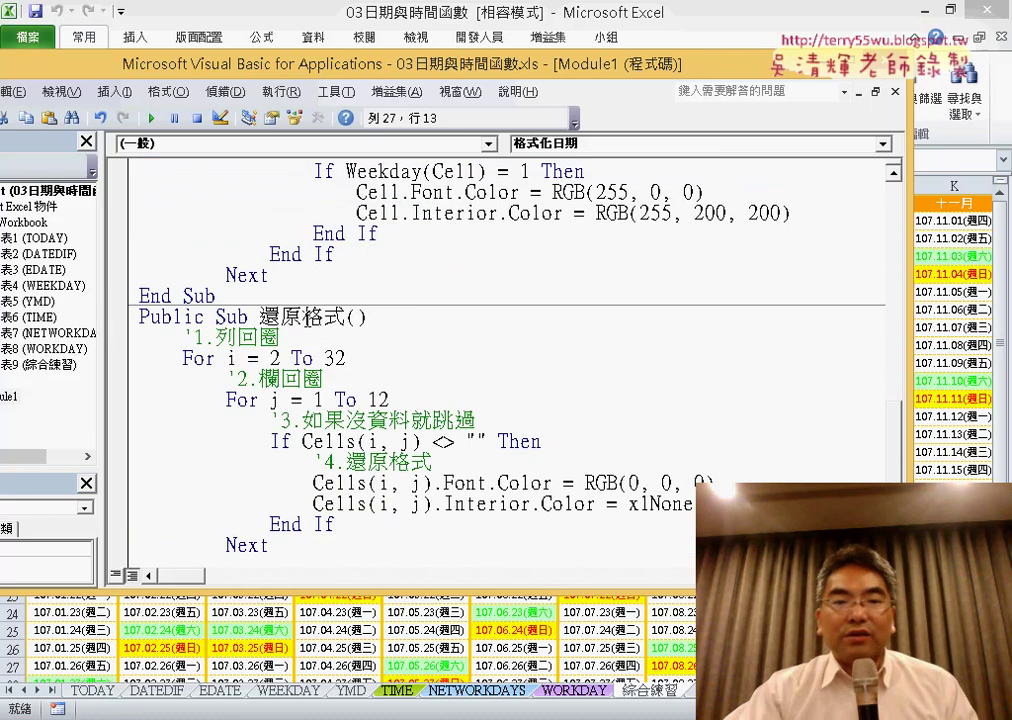
scroll(449, 364, down, 1)
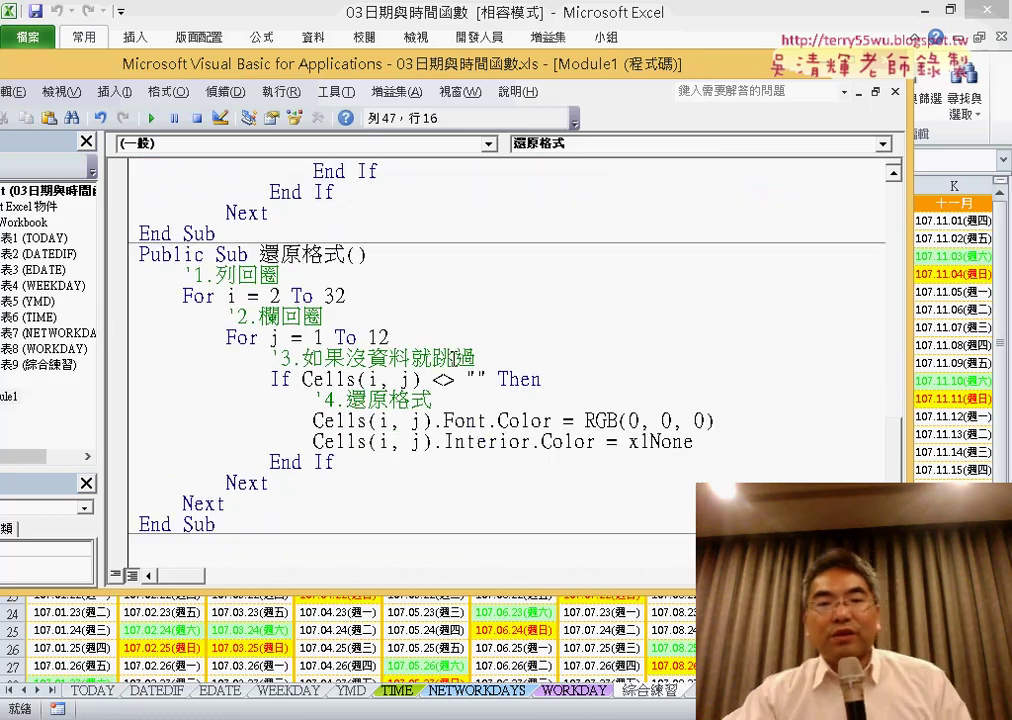
scroll(457, 357, down, 1)
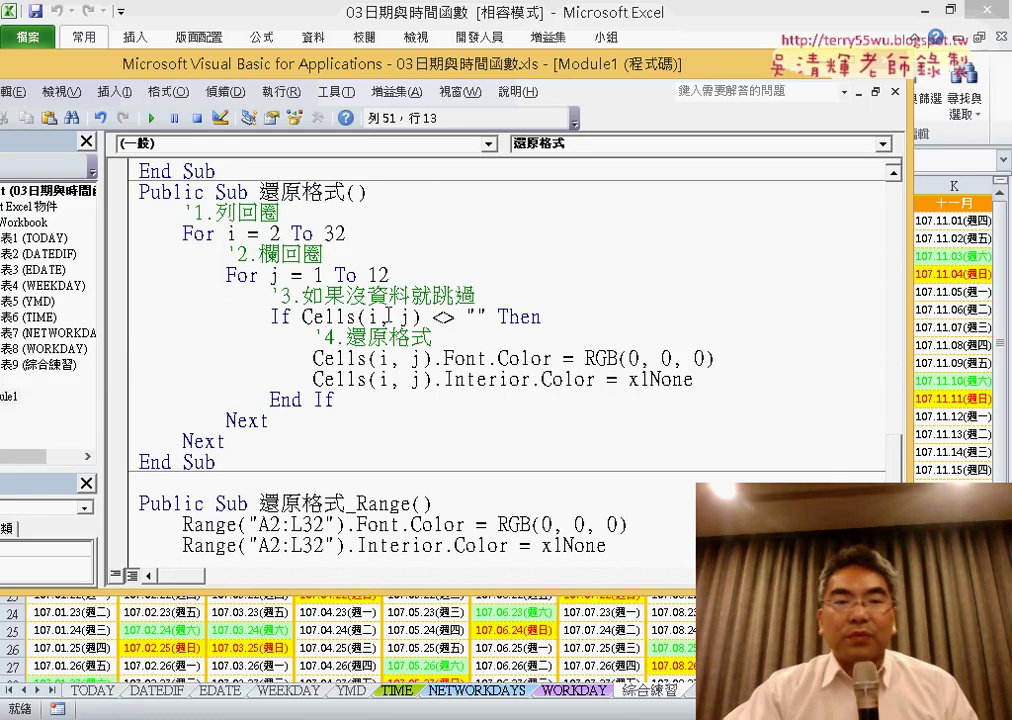
Highlight the empty-cell condition, RGB(0,0,0) black font and xlNone fill, then move the editor aside.
drag(303, 318, 485, 318)
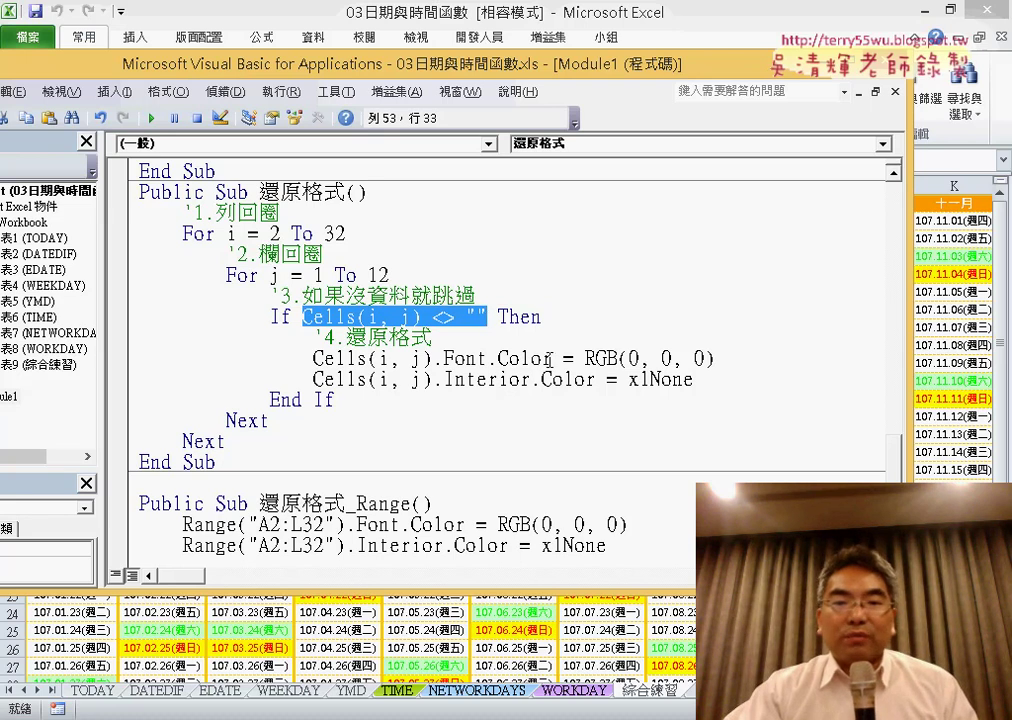
drag(716, 359, 608, 359)
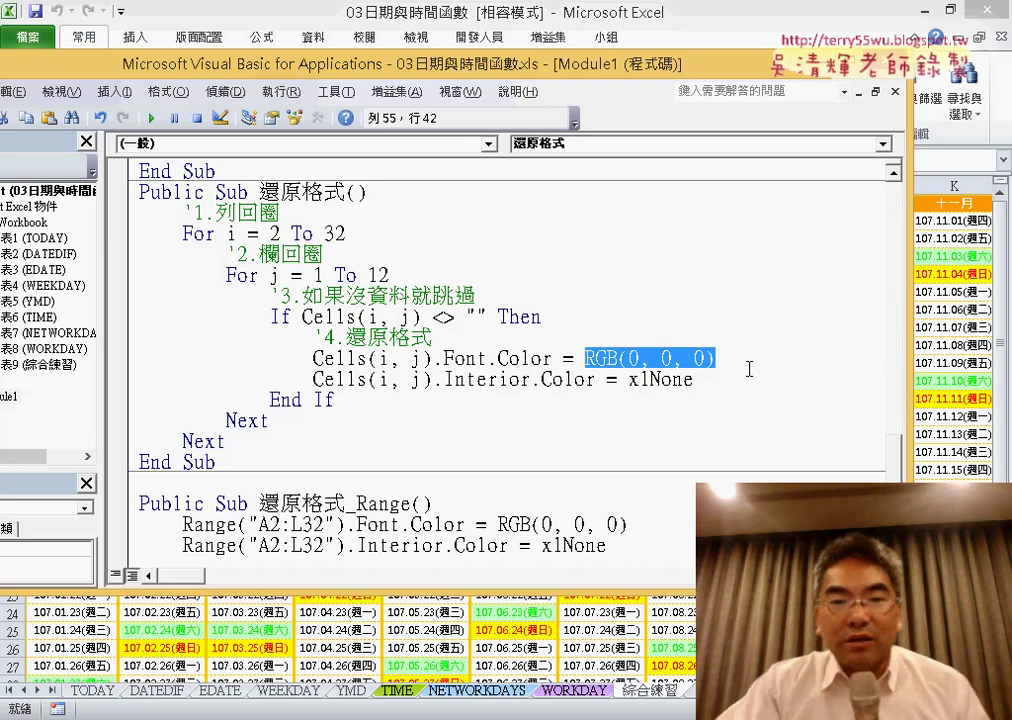
drag(631, 380, 697, 380)
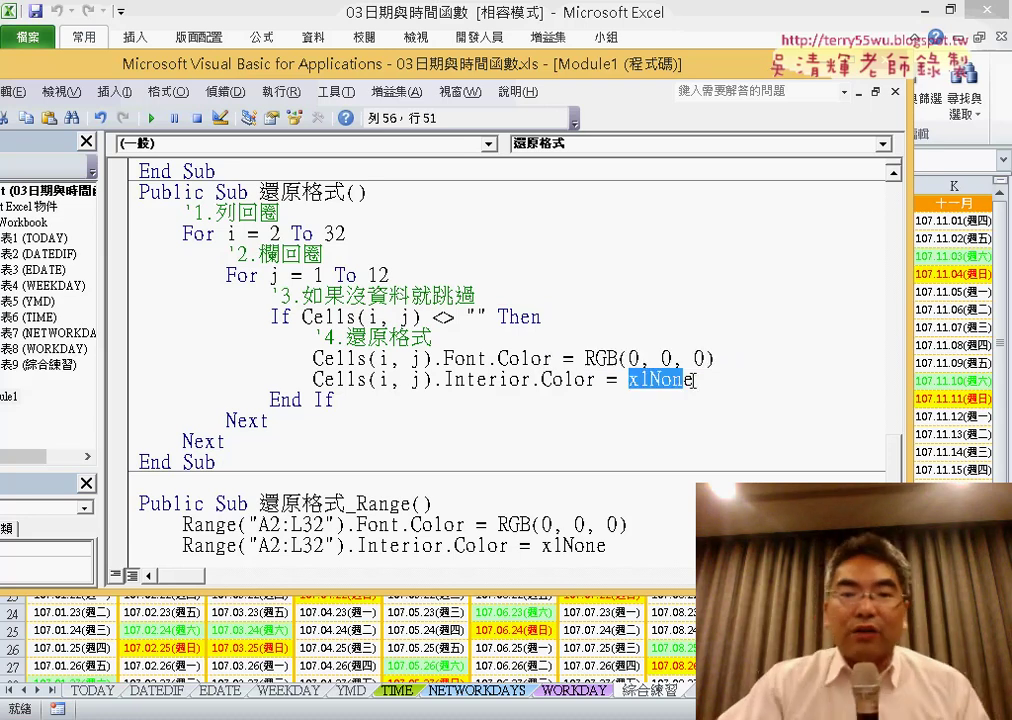
click(712, 377)
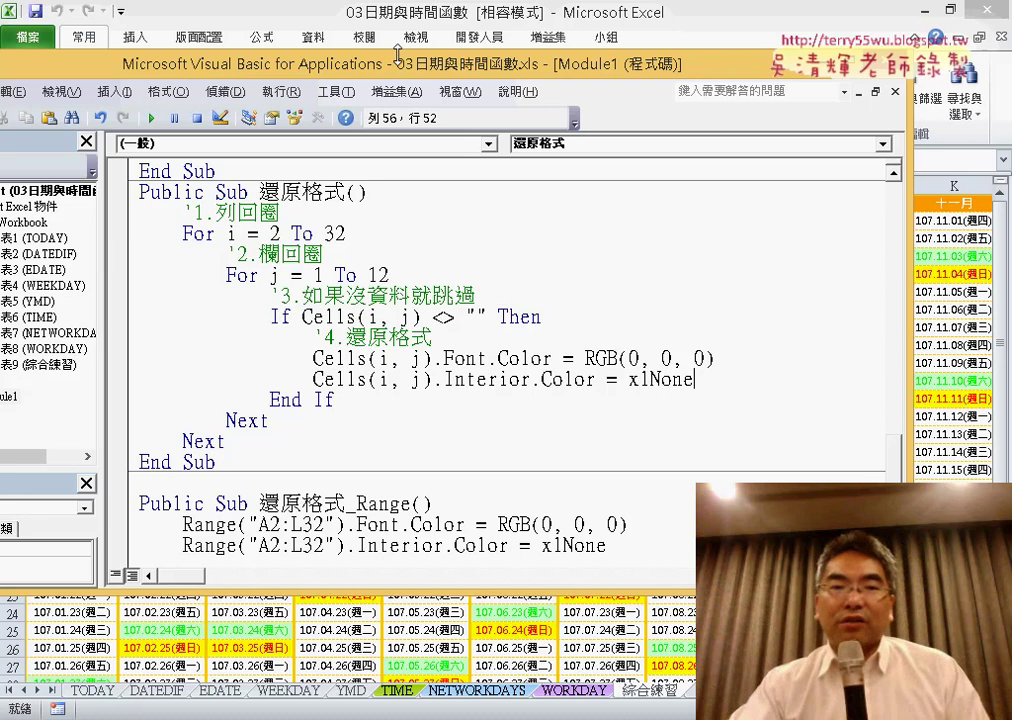
drag(398, 55, 740, 64)
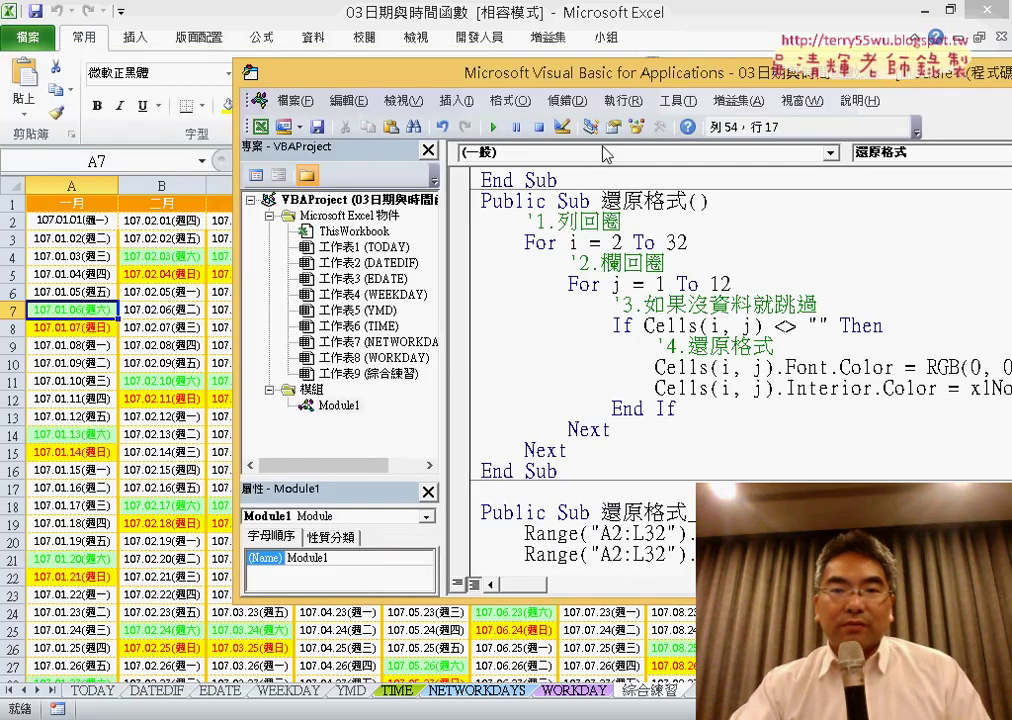
Run the 還原格式 macro from the VBA editor and return to the calendar sheet.
click(497, 130)
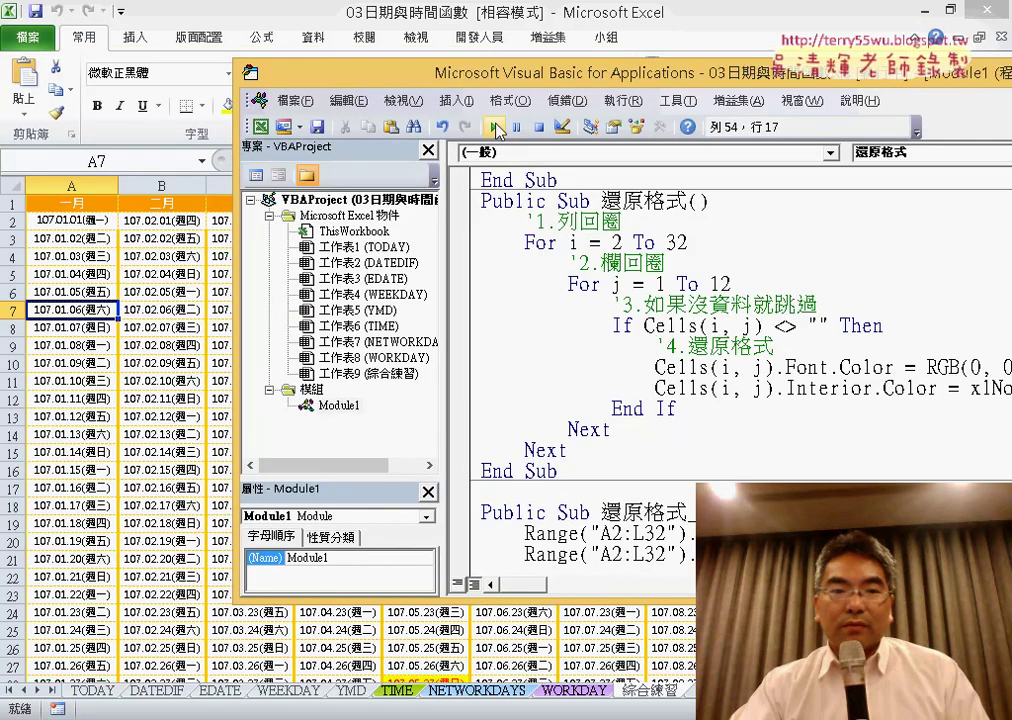
click(692, 9)
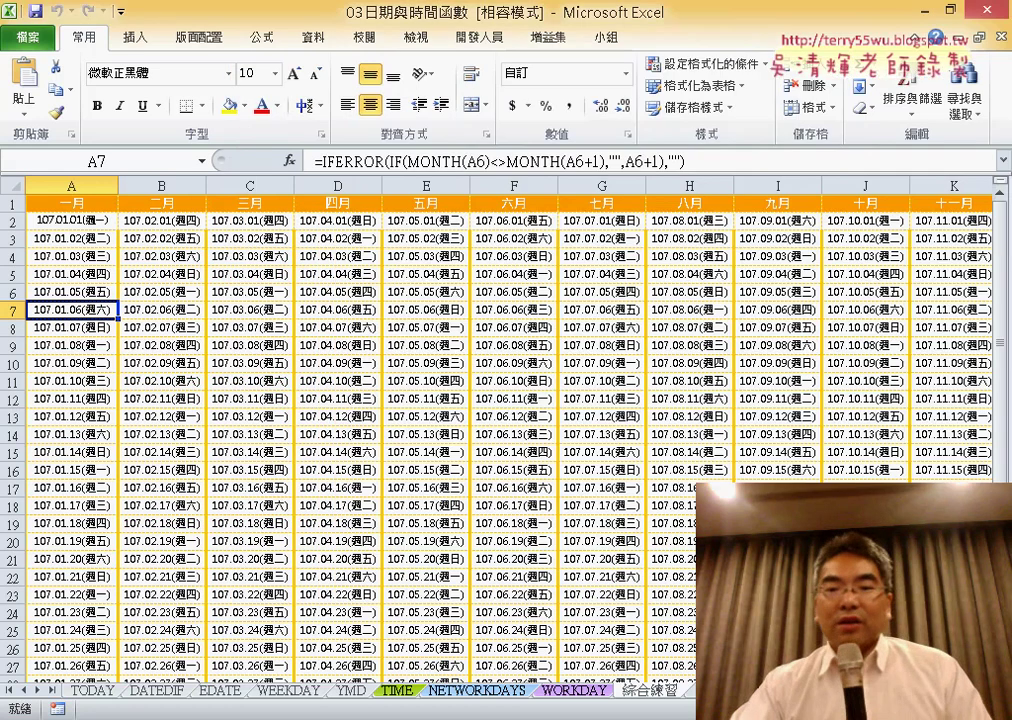
scroll(650, 436, right, 4)
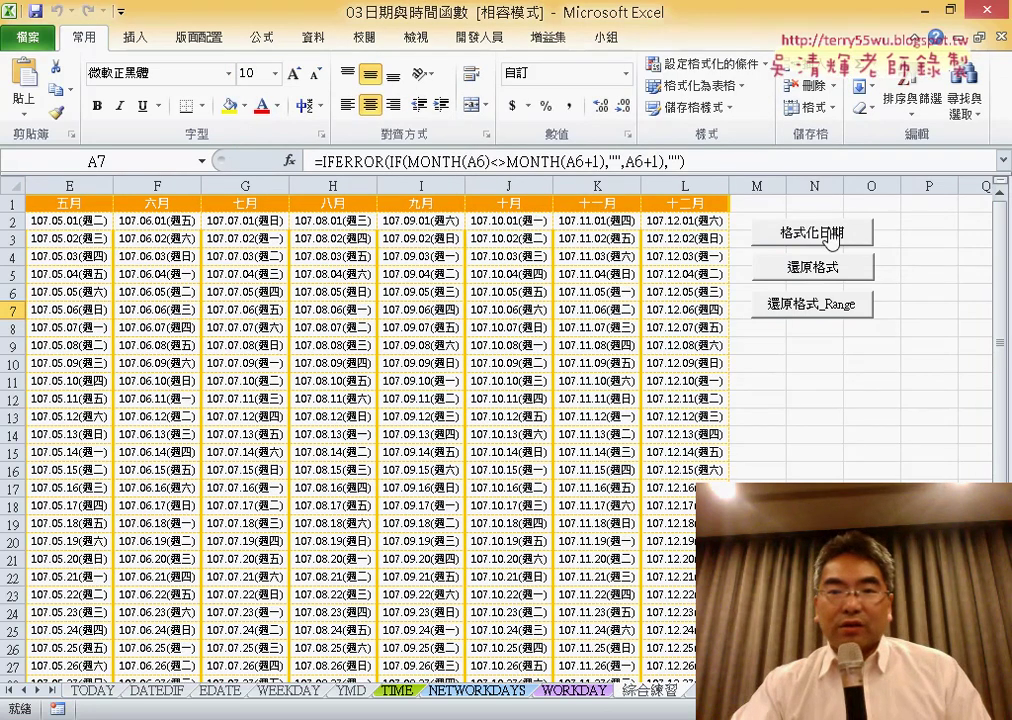
Alternate the 格式化日期 and 還原格式 buttons three times, finishing with dates restored to plain black.
click(830, 240)
click(826, 270)
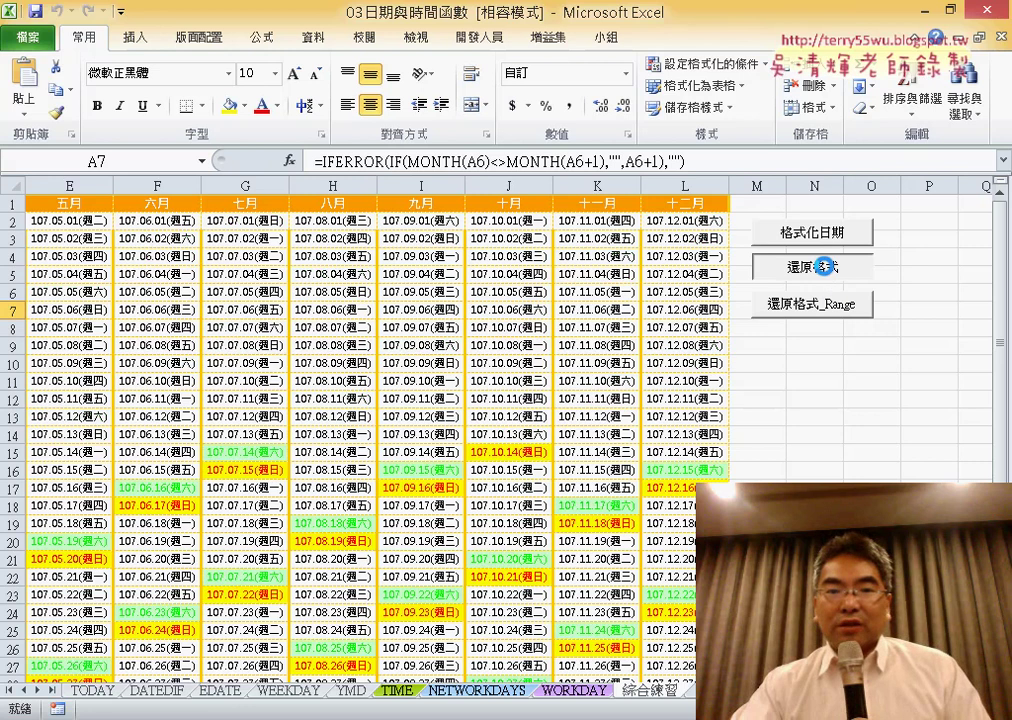
click(835, 242)
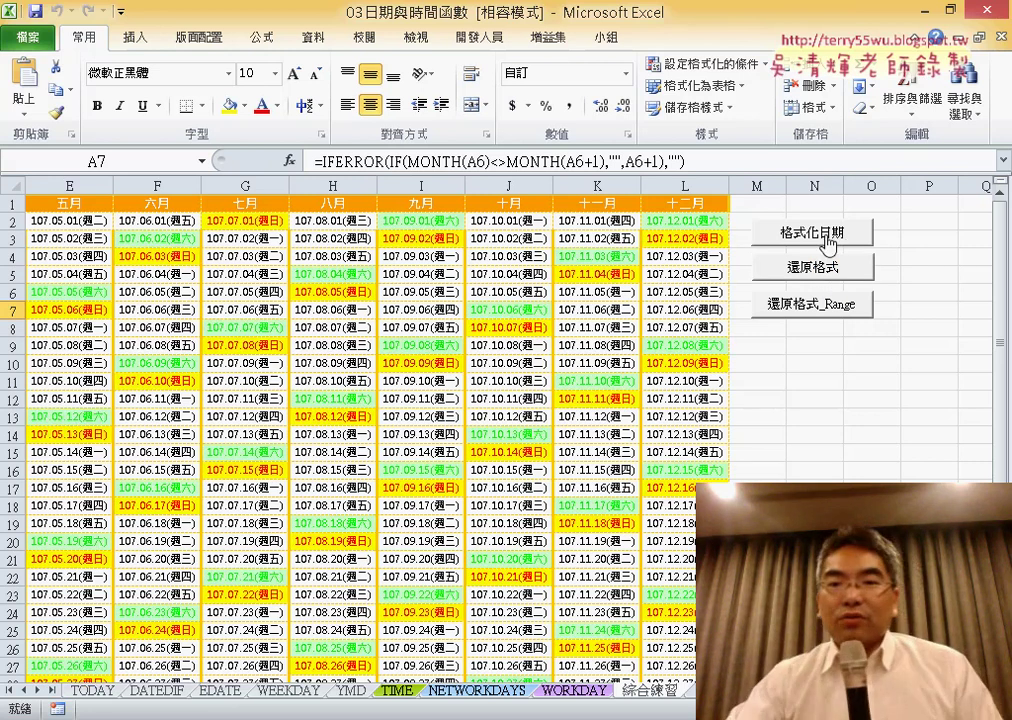
click(826, 270)
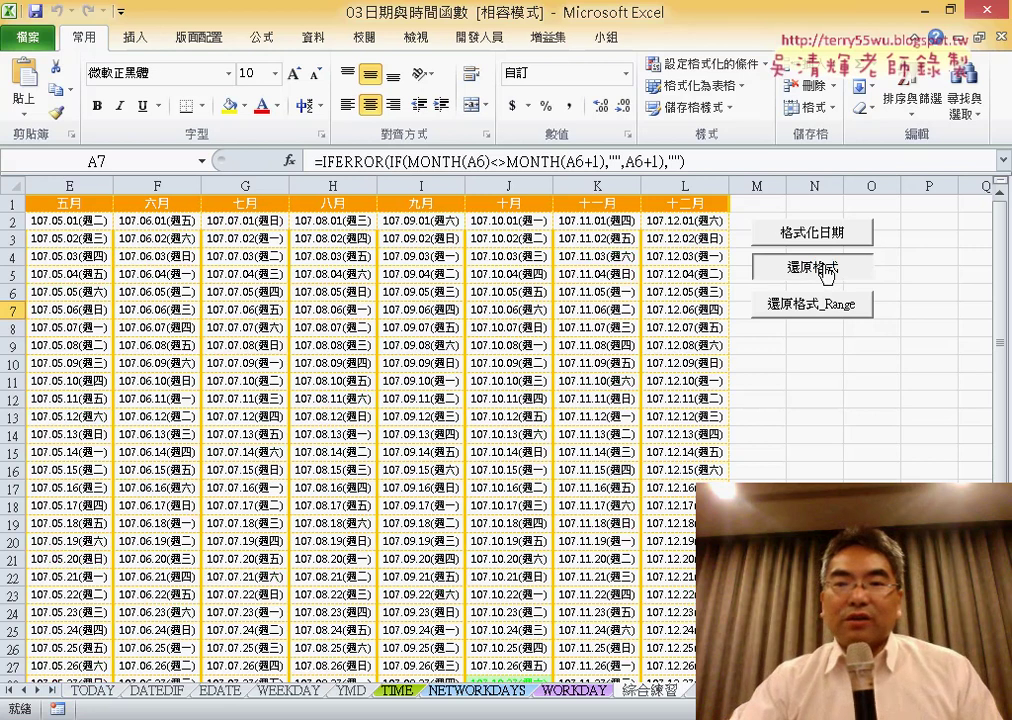
click(836, 226)
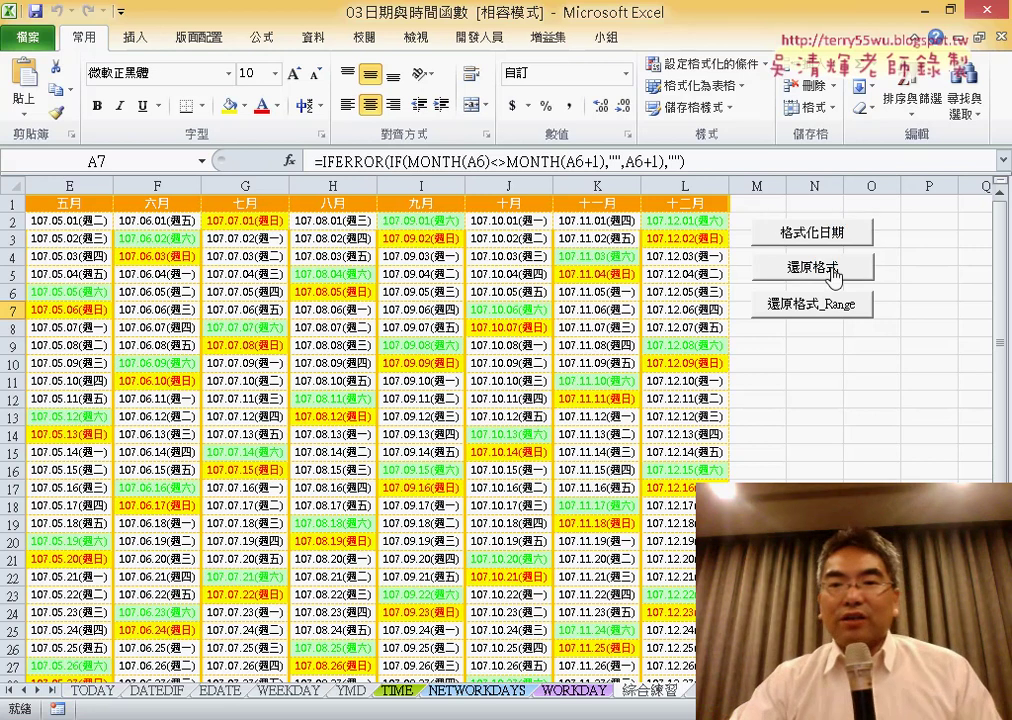
click(830, 270)
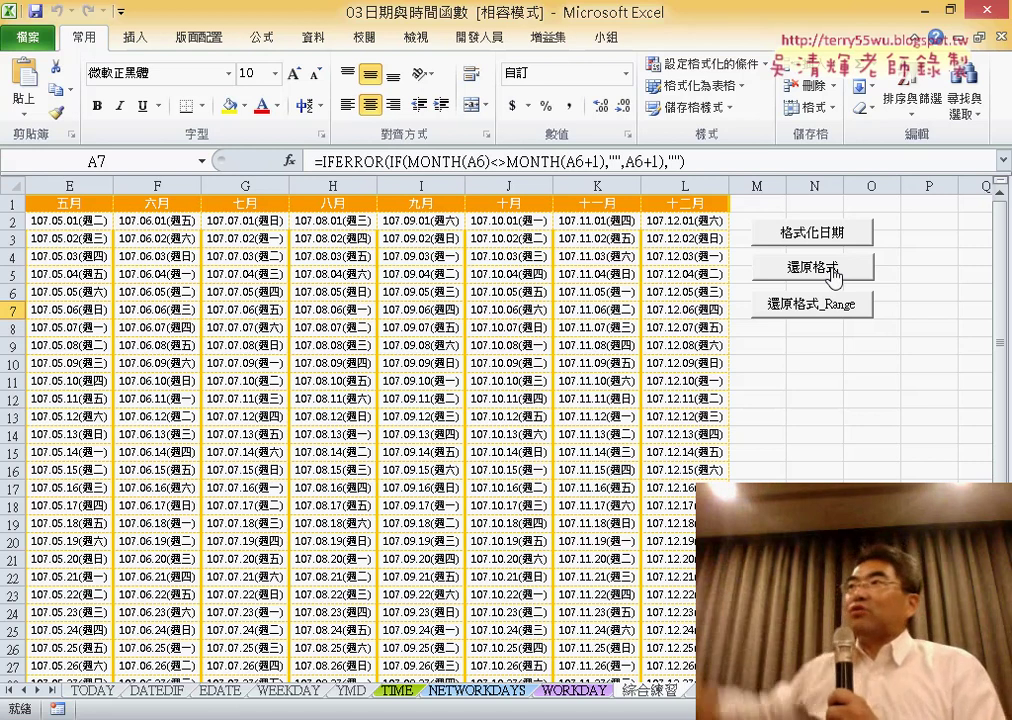
Open the 還原格式 button's assigned macro code via Assign Macro > Edit and maximize the VBA editor.
right_click(835, 276)
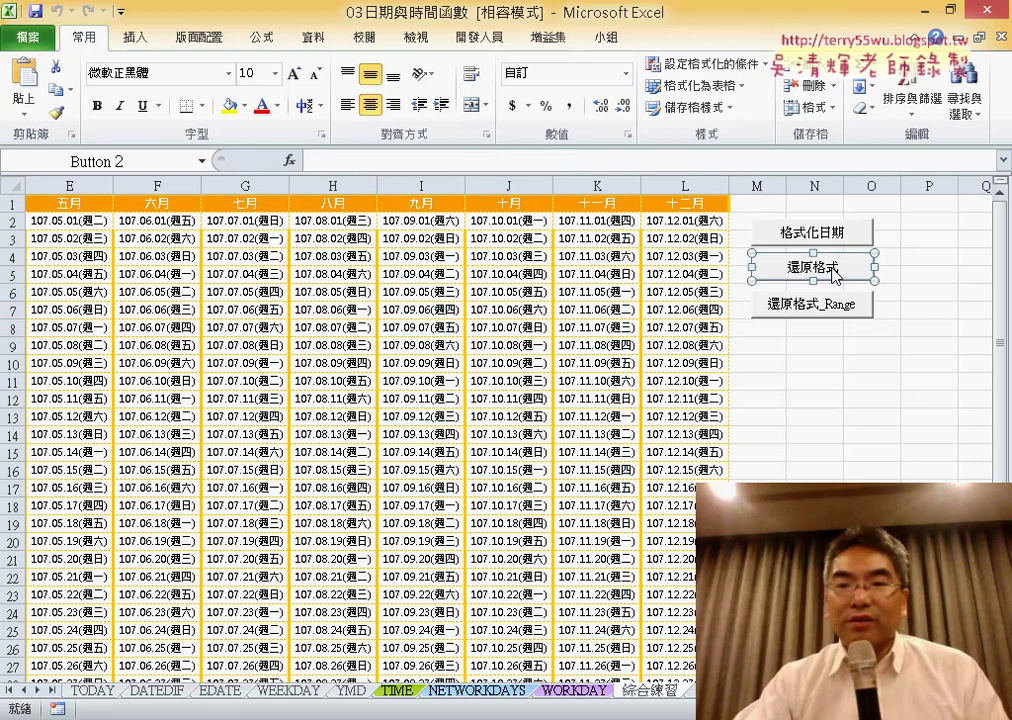
click(880, 433)
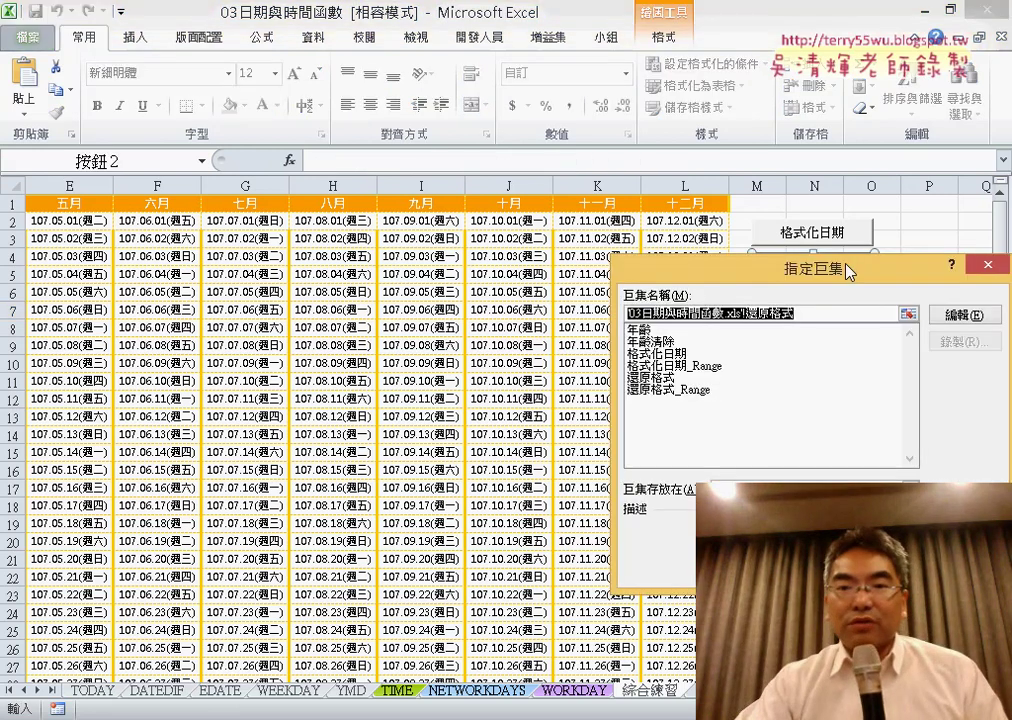
drag(848, 272, 616, 185)
click(678, 232)
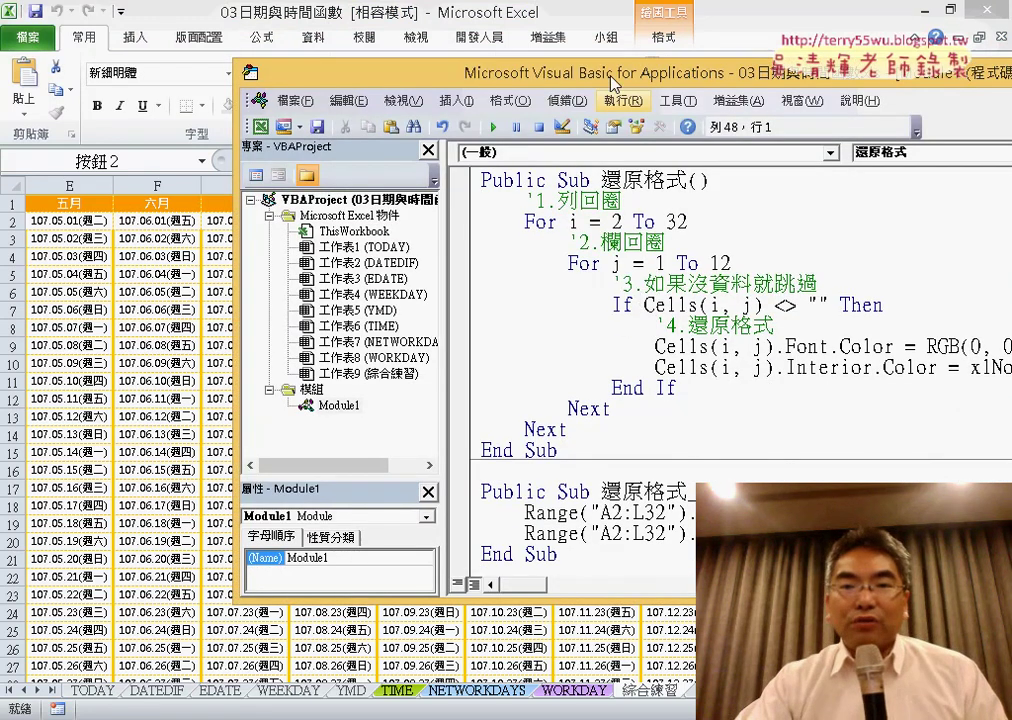
double_click(600, 72)
Highlight the 還原格式_Range procedure and its Range("A2:L32") reference.
scroll(397, 246, down, 1)
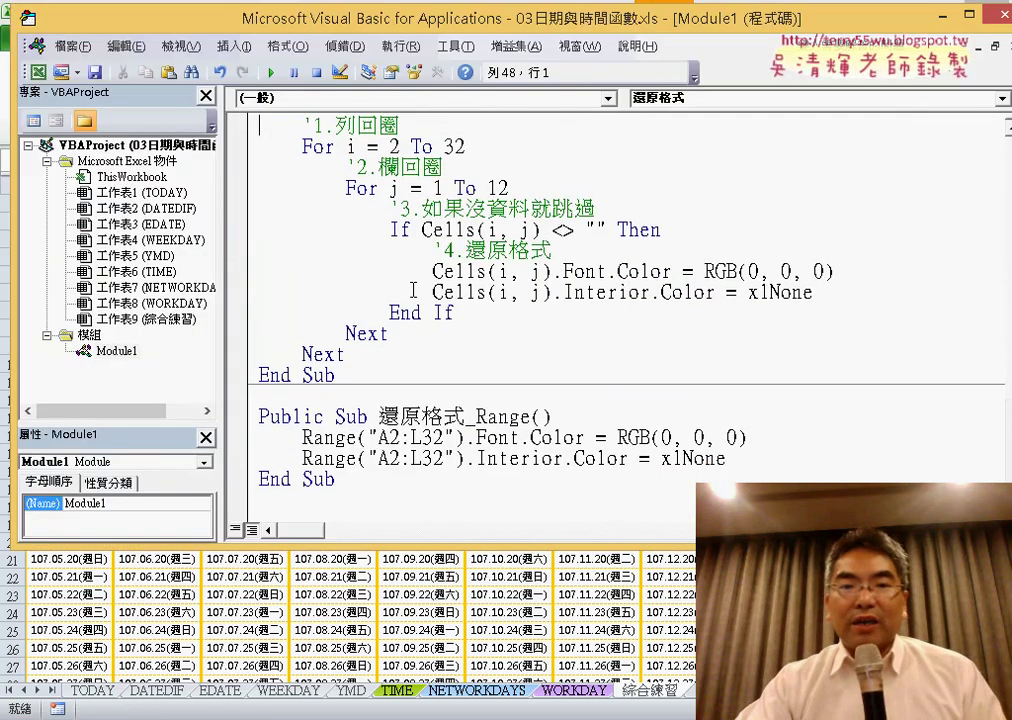
scroll(397, 246, up, 2)
drag(261, 167, 522, 167)
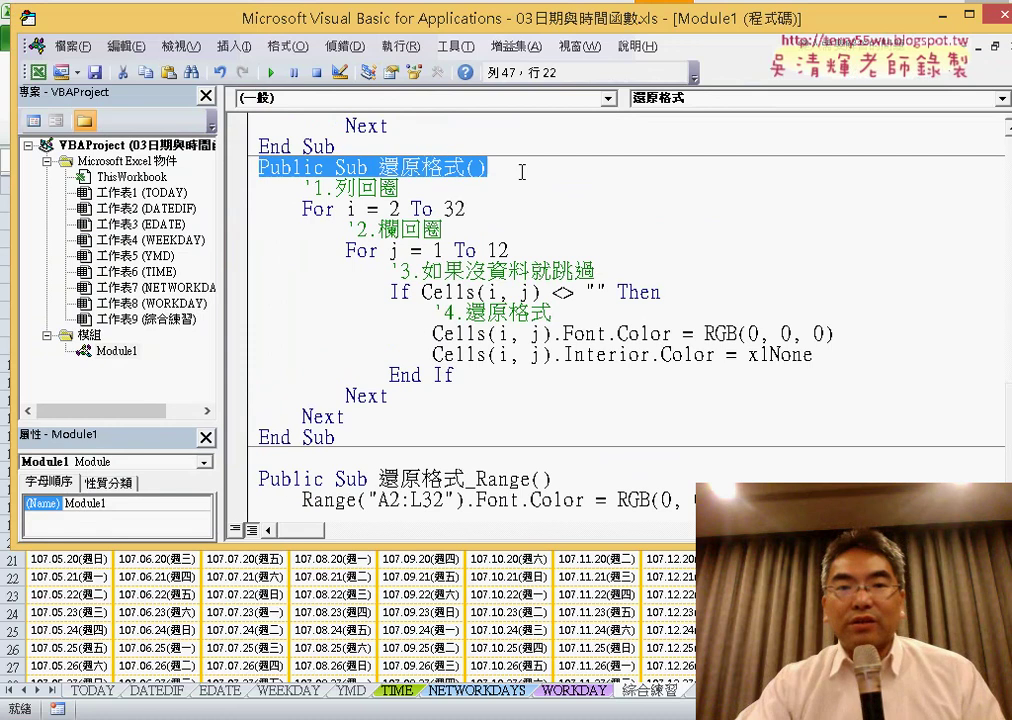
scroll(522, 167, down, 1)
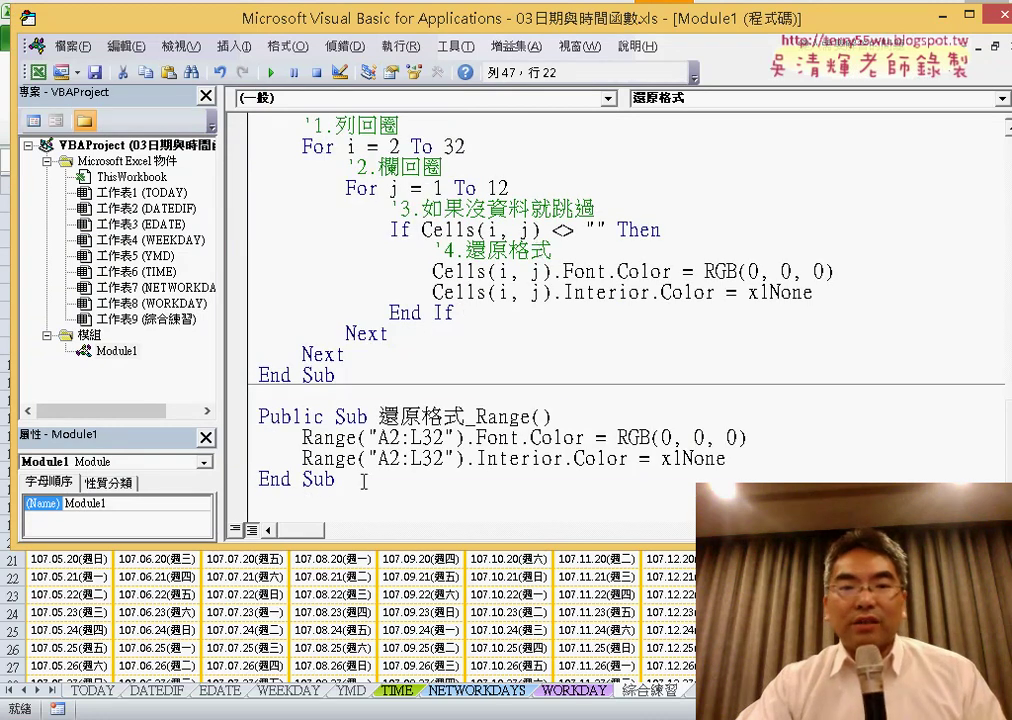
drag(364, 481, 257, 417)
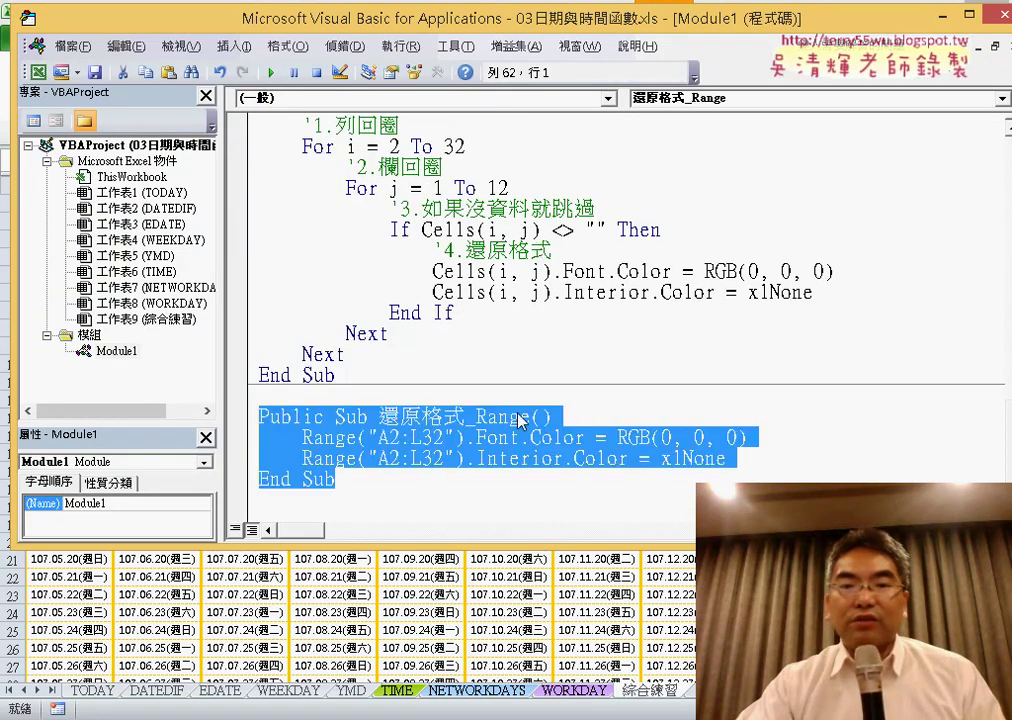
click(631, 416)
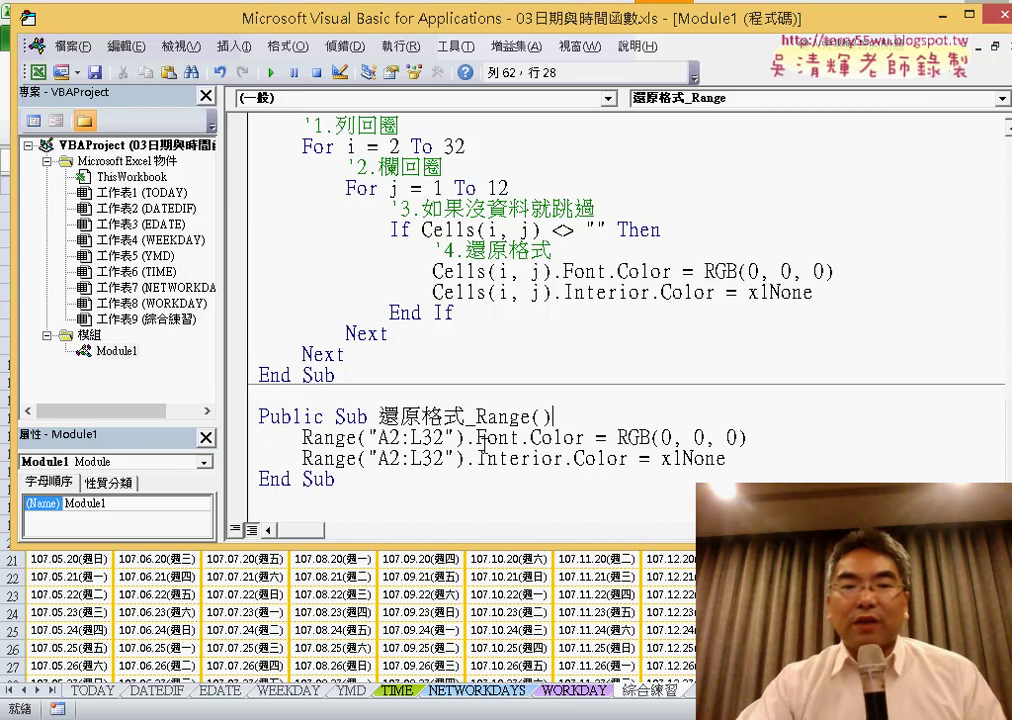
drag(469, 437, 424, 437)
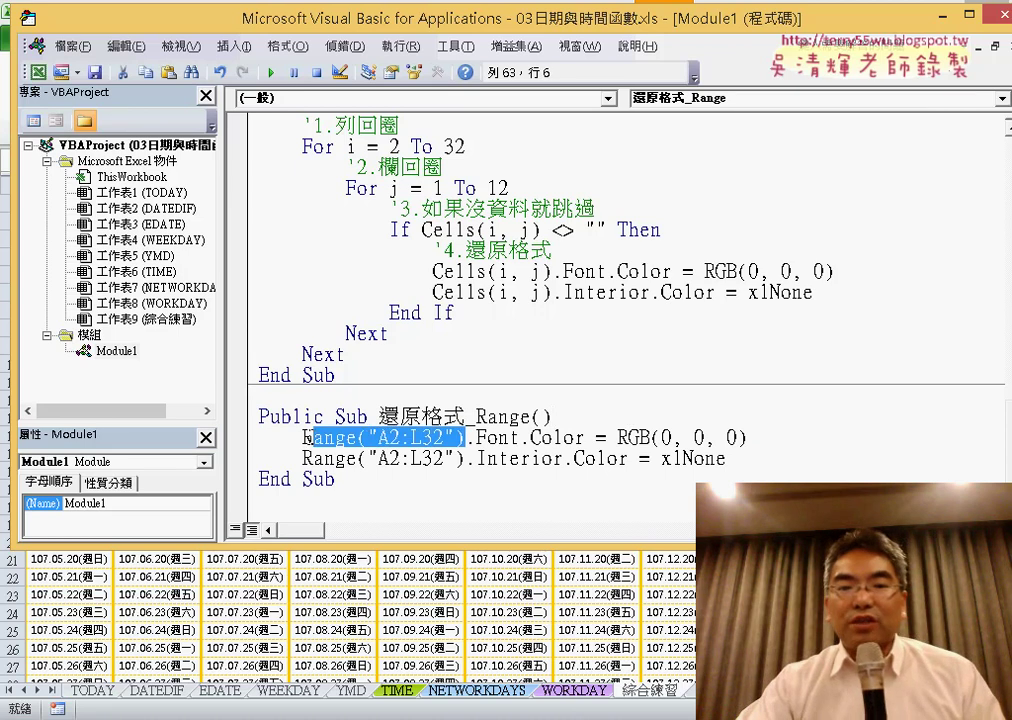
drag(310, 437, 303, 438)
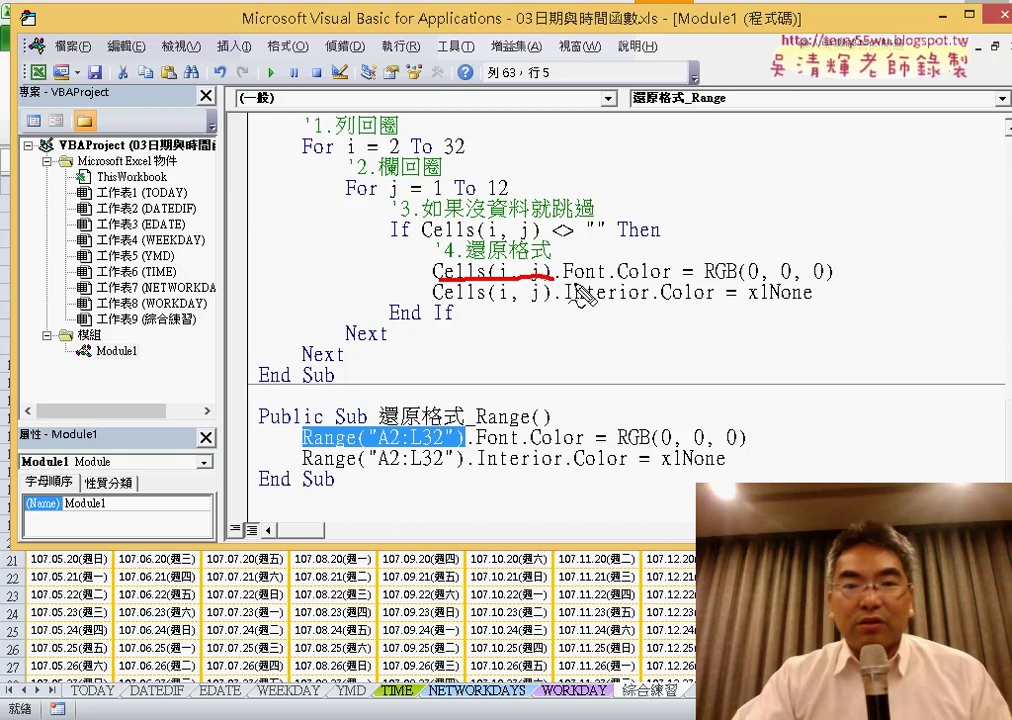
Mark up the Cells formatting lines against the Range version, erase the marks, then highlight xlNone.
drag(806, 313, 436, 310)
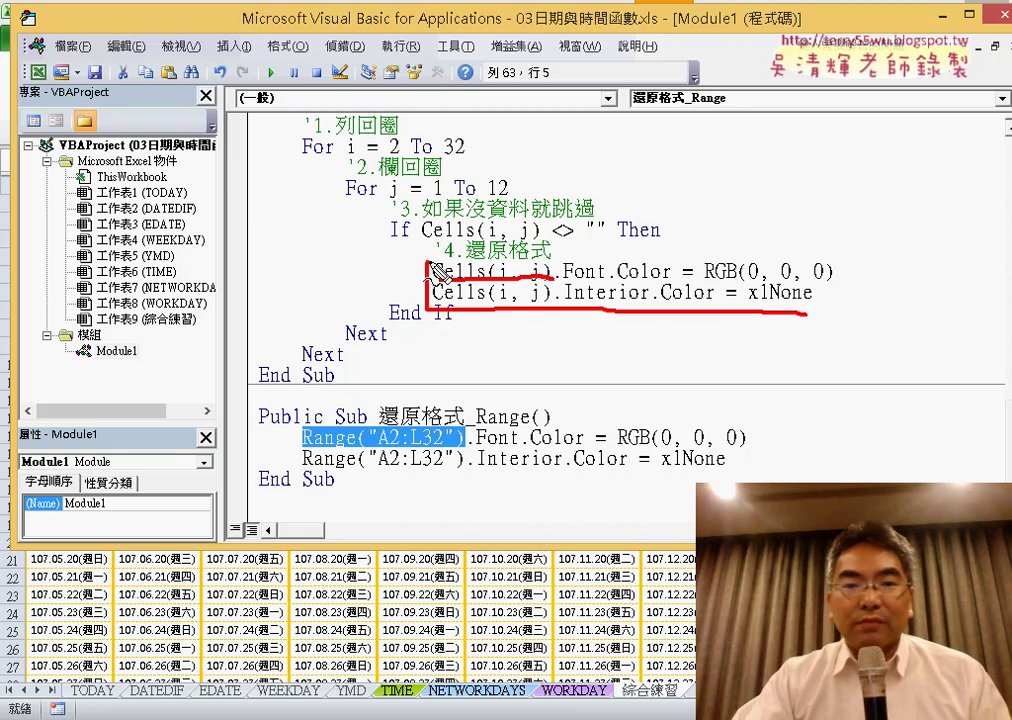
drag(430, 264, 822, 266)
drag(838, 309, 760, 319)
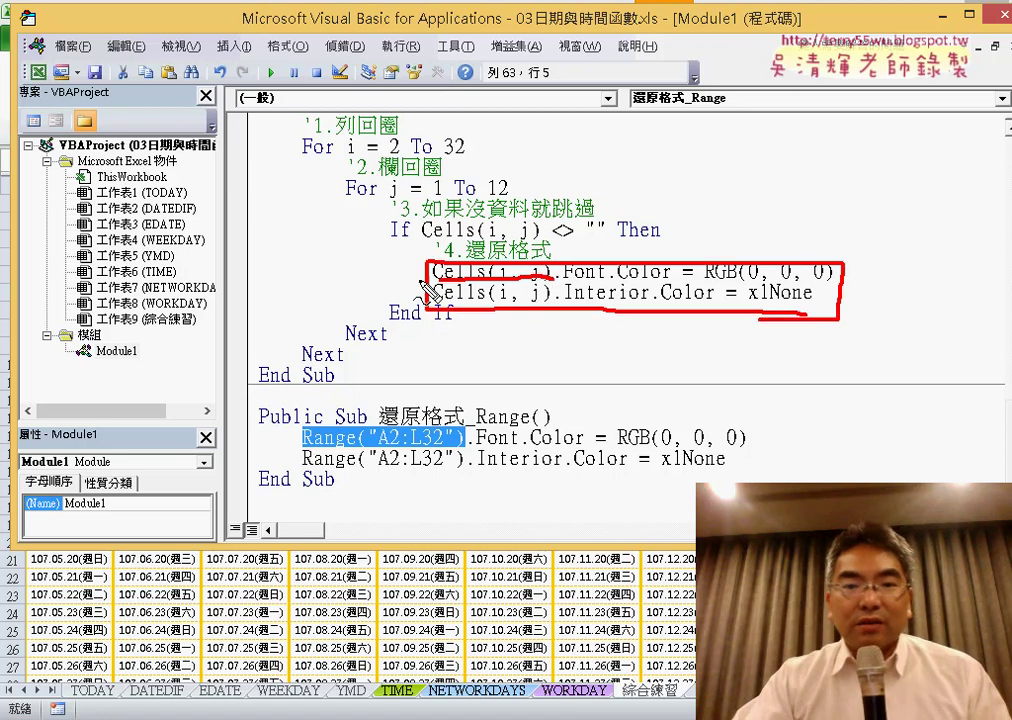
drag(424, 288, 349, 407)
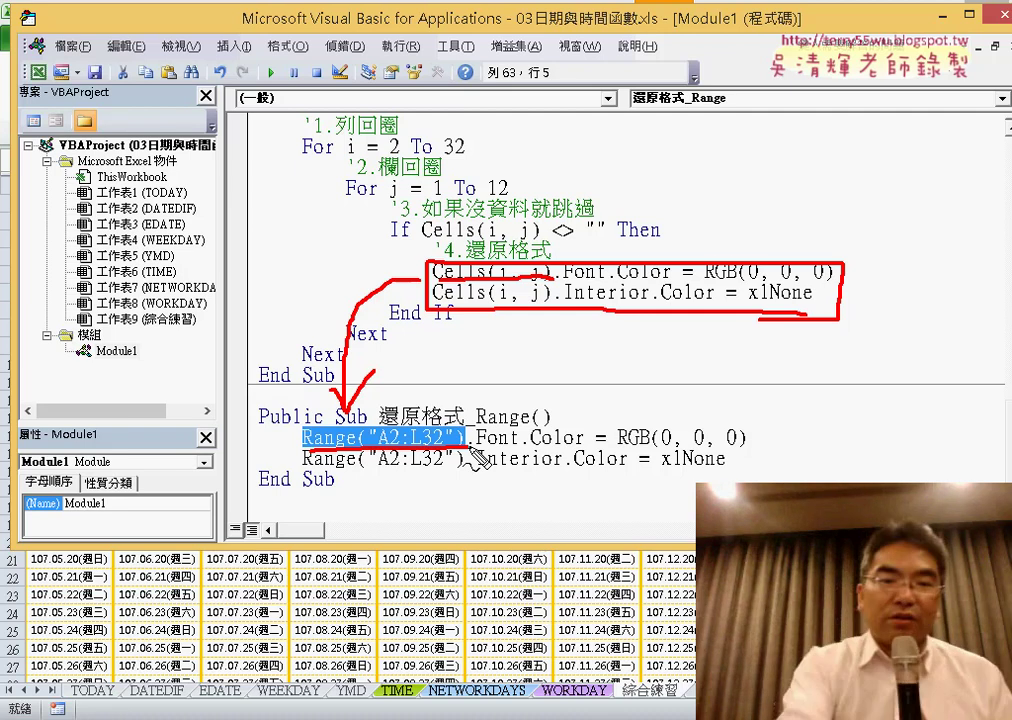
key(Escape)
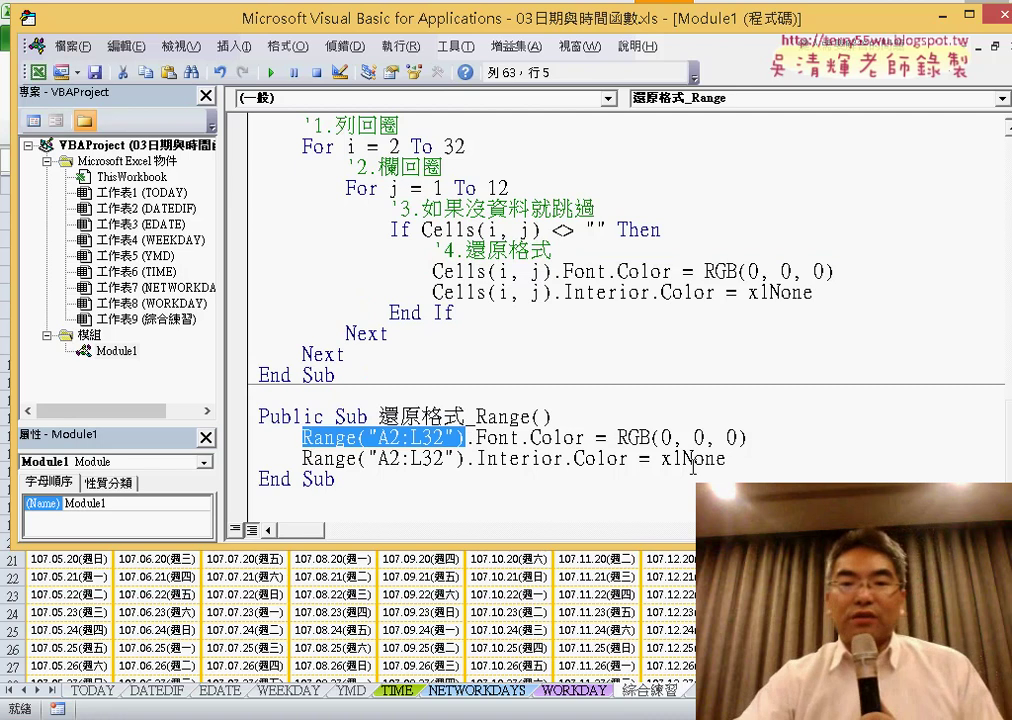
drag(736, 459, 662, 459)
key(alt+F11)
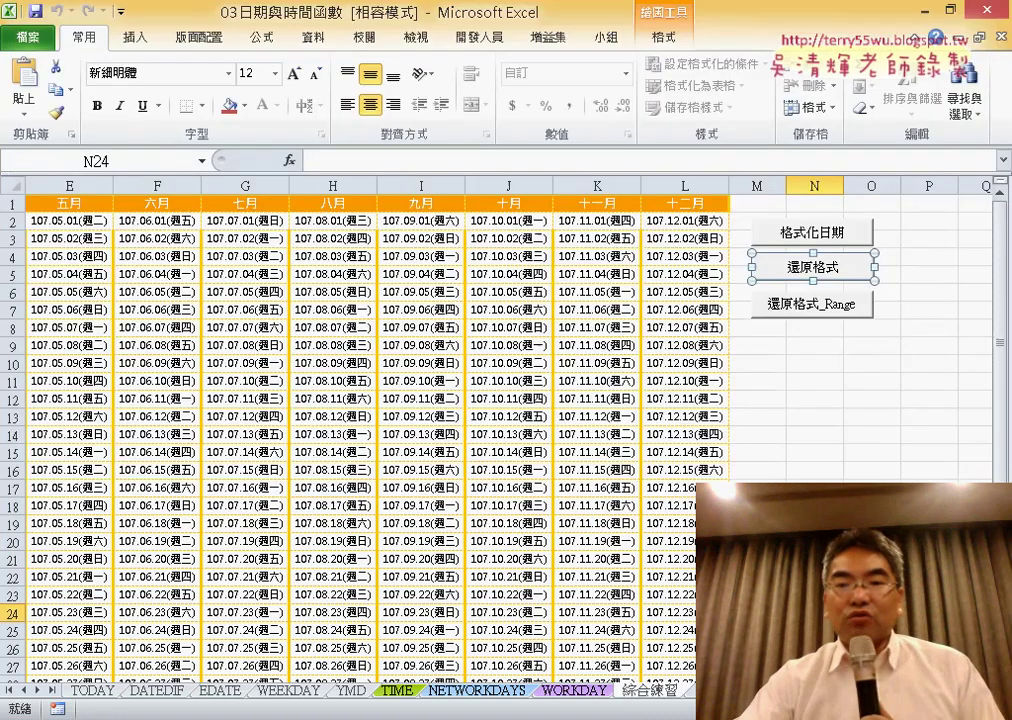
click(838, 242)
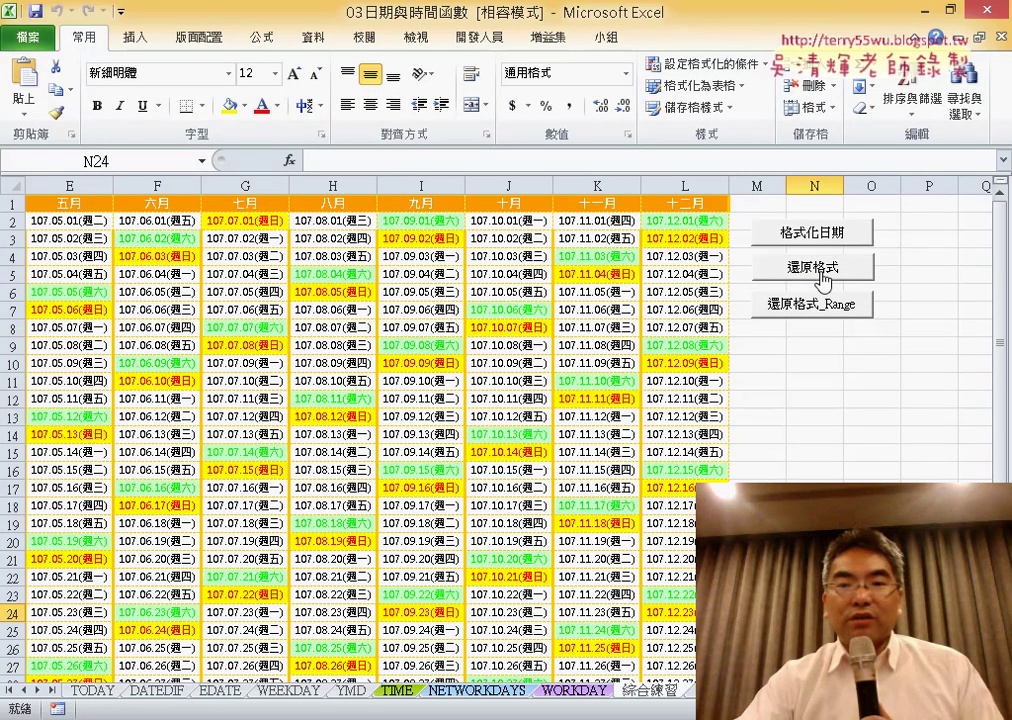
click(822, 279)
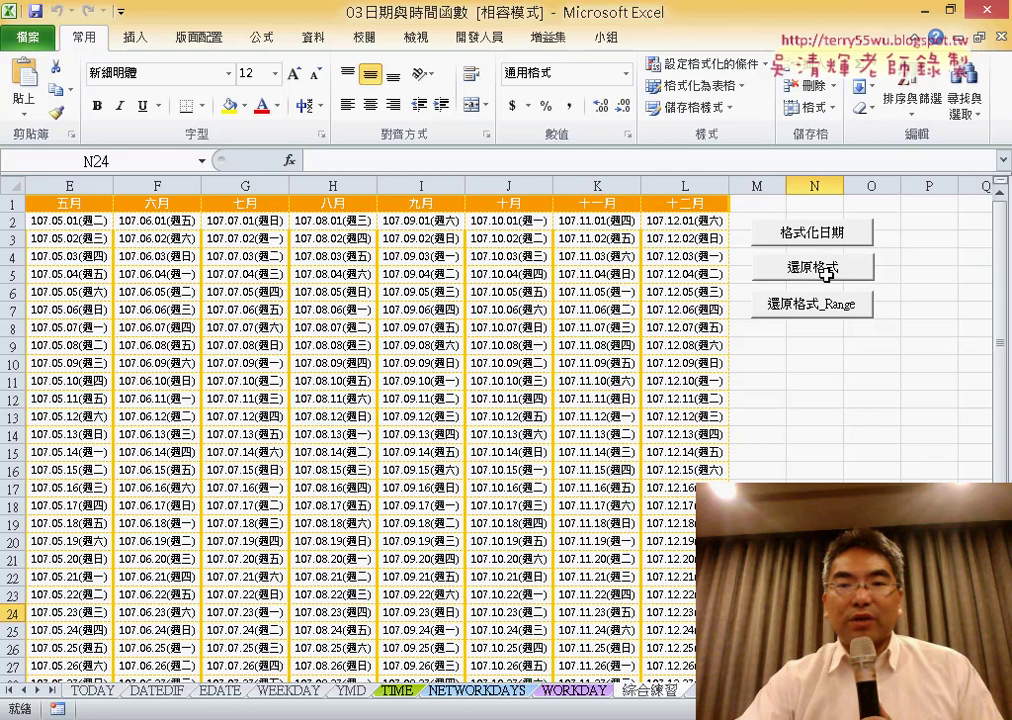
click(829, 239)
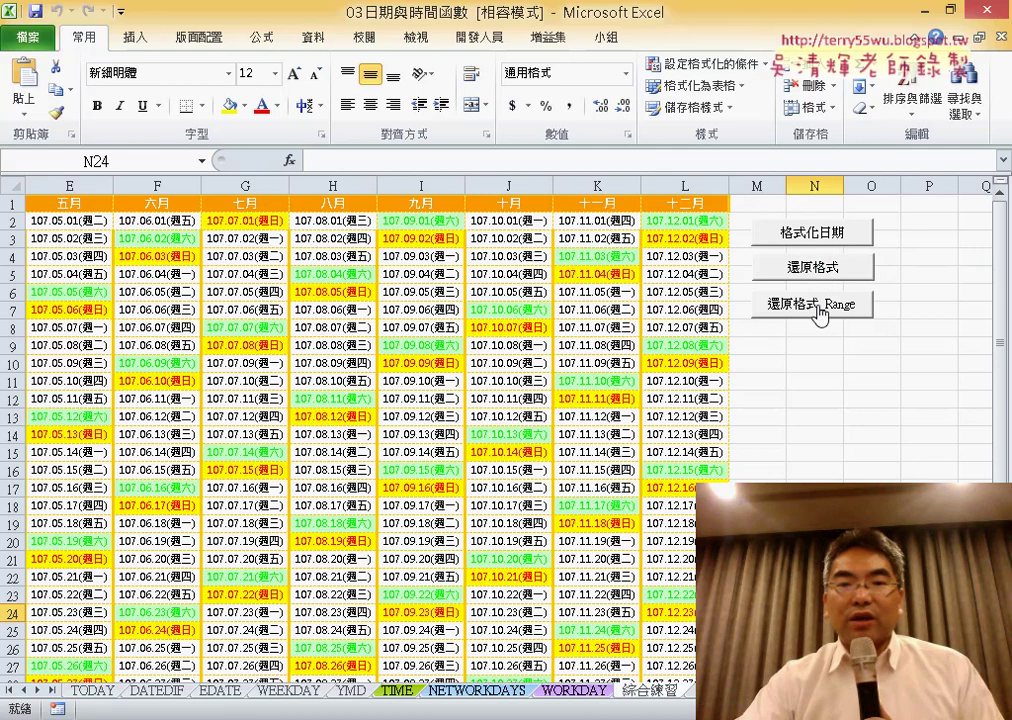
click(819, 313)
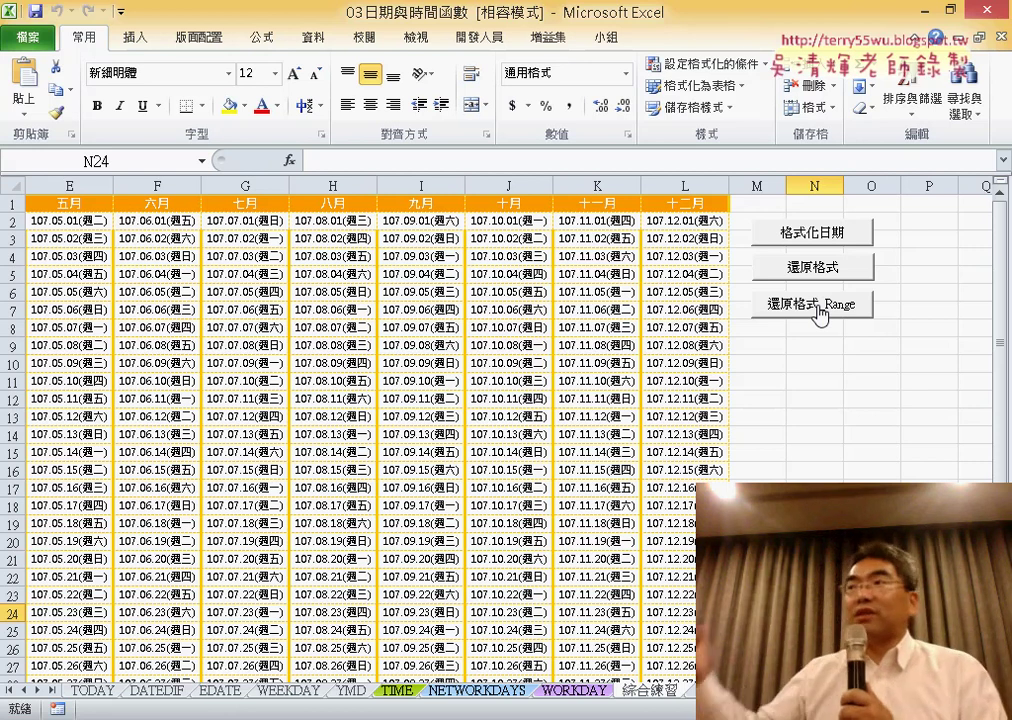
click(808, 226)
click(820, 306)
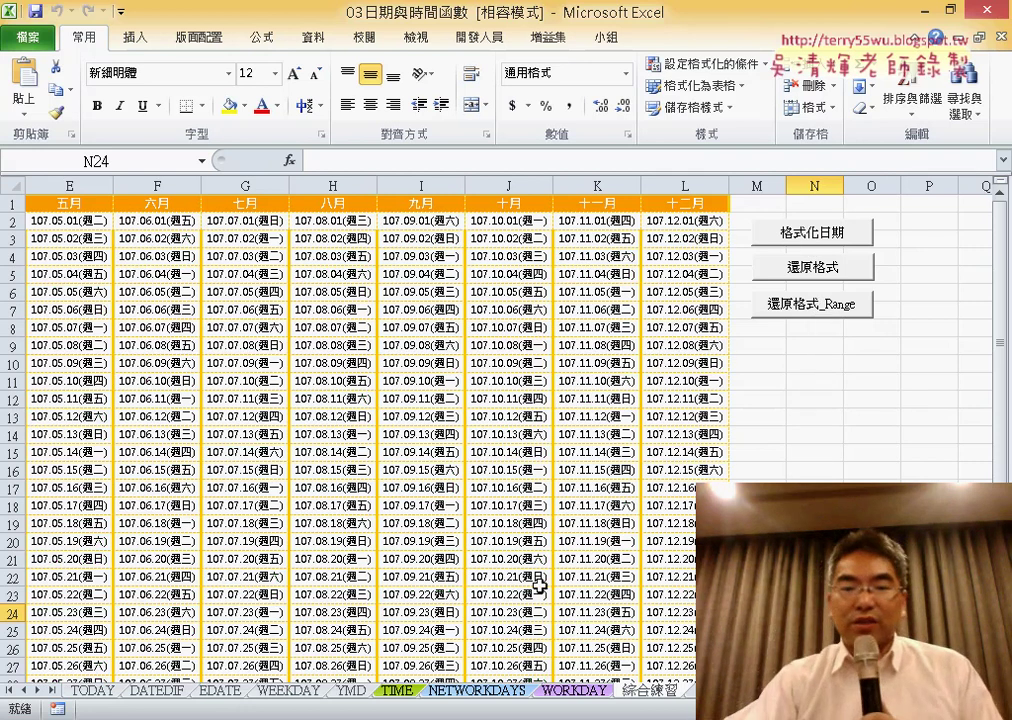
mouse_move(339, 675)
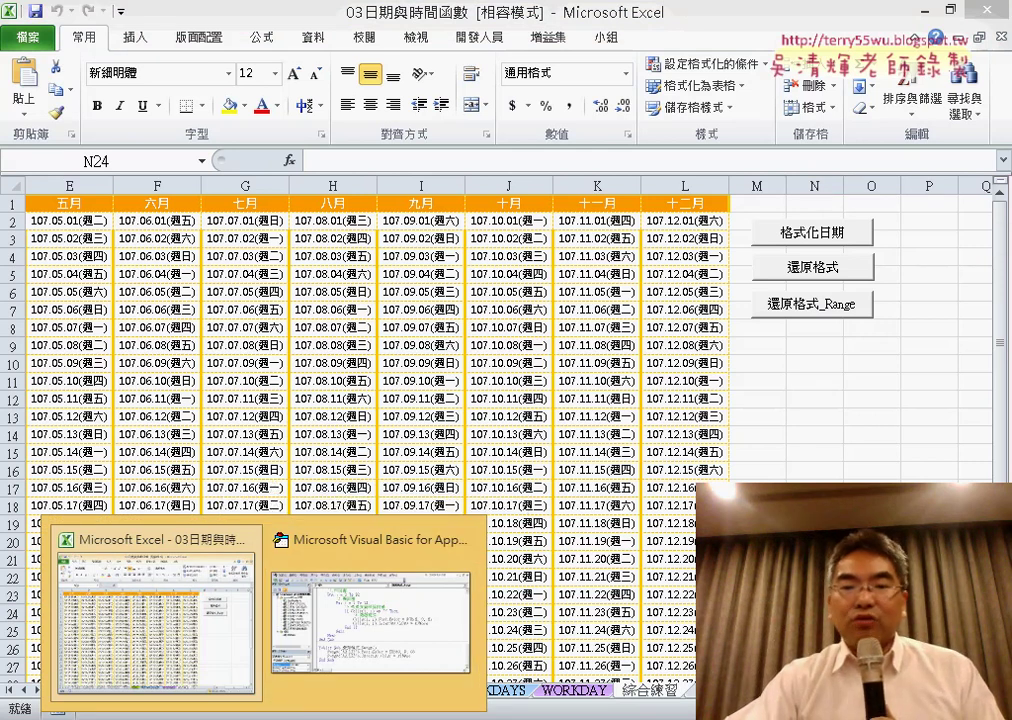
Bring the VBA editor forward, scroll up to Public Sub 格式化日期(), and select For j = 1 To 12.
click(389, 634)
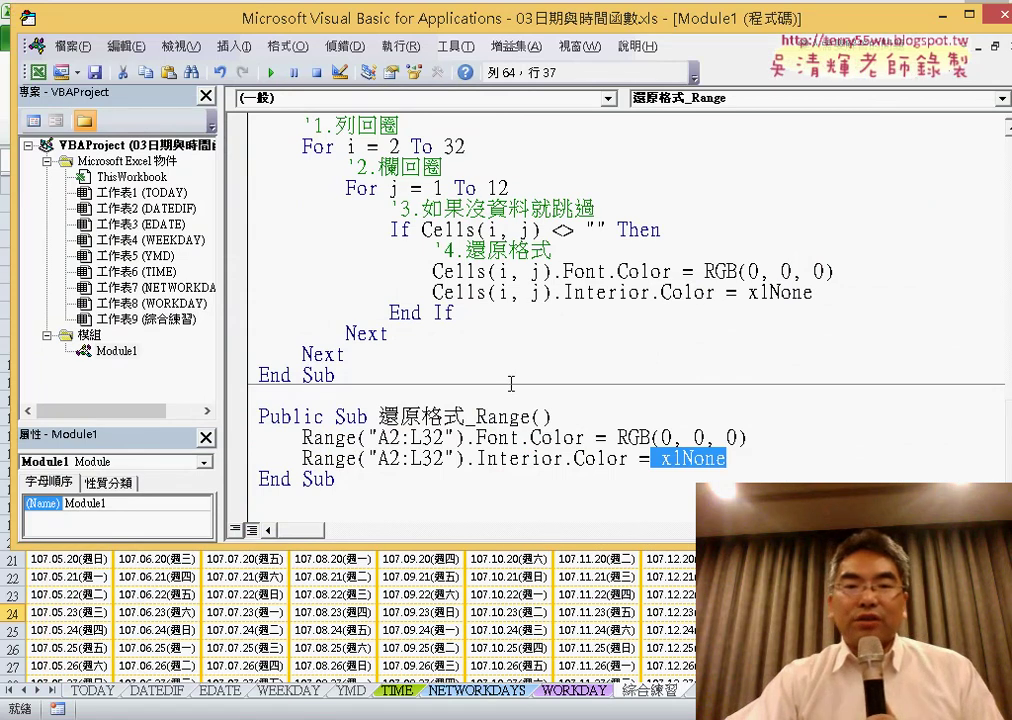
drag(499, 544, 499, 637)
scroll(511, 428, up, 1)
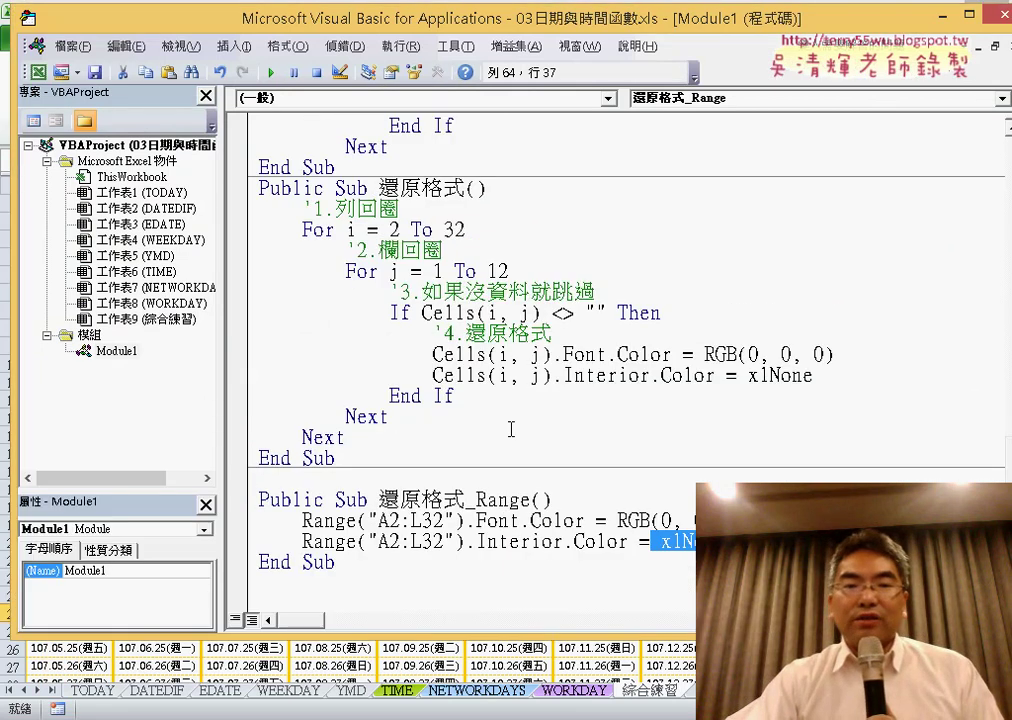
scroll(511, 428, up, 3)
scroll(511, 428, up, 3)
scroll(511, 428, up, 4)
scroll(511, 428, up, 1)
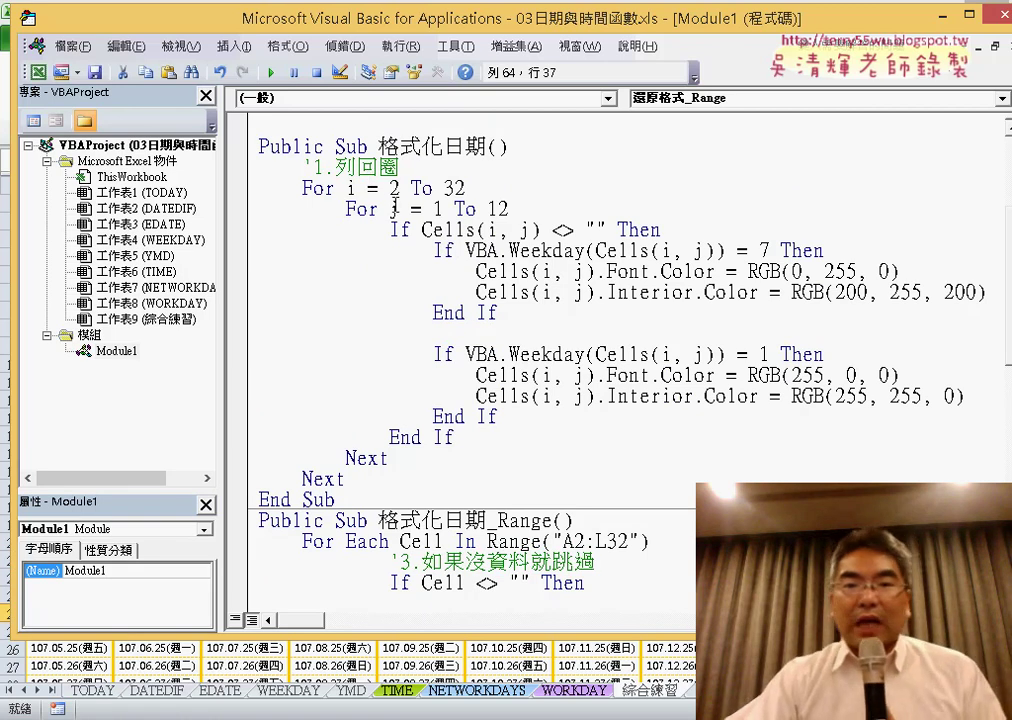
drag(347, 209, 536, 212)
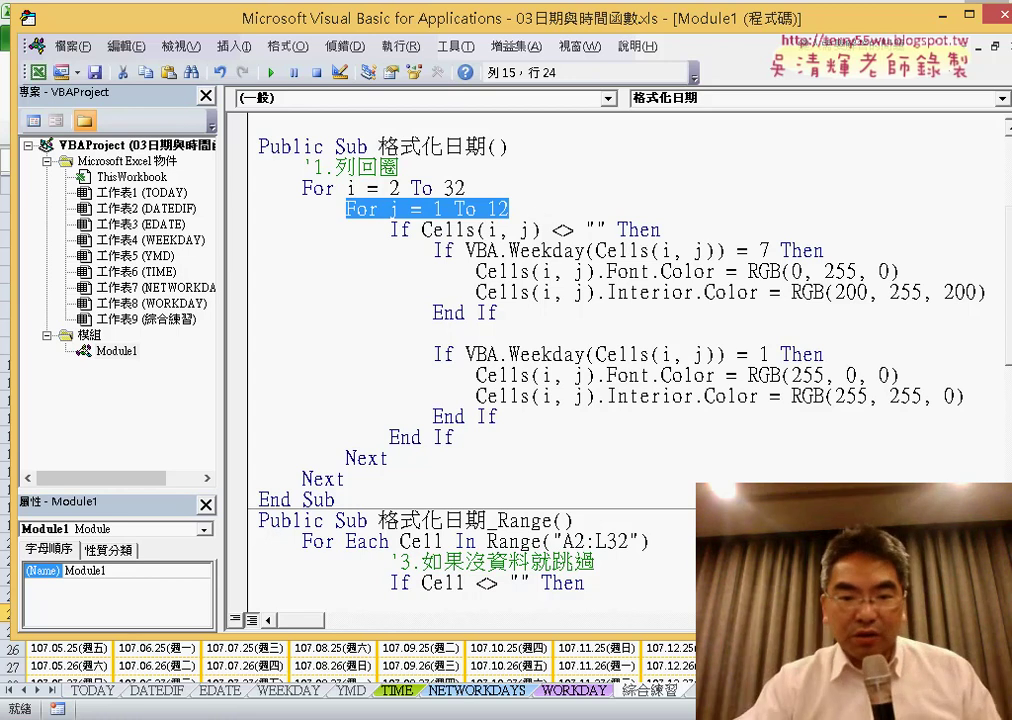
Switch to PowerPoint and browse slides 40–44 covering the 格式化日期 and 還原格式 code.
click(474, 632)
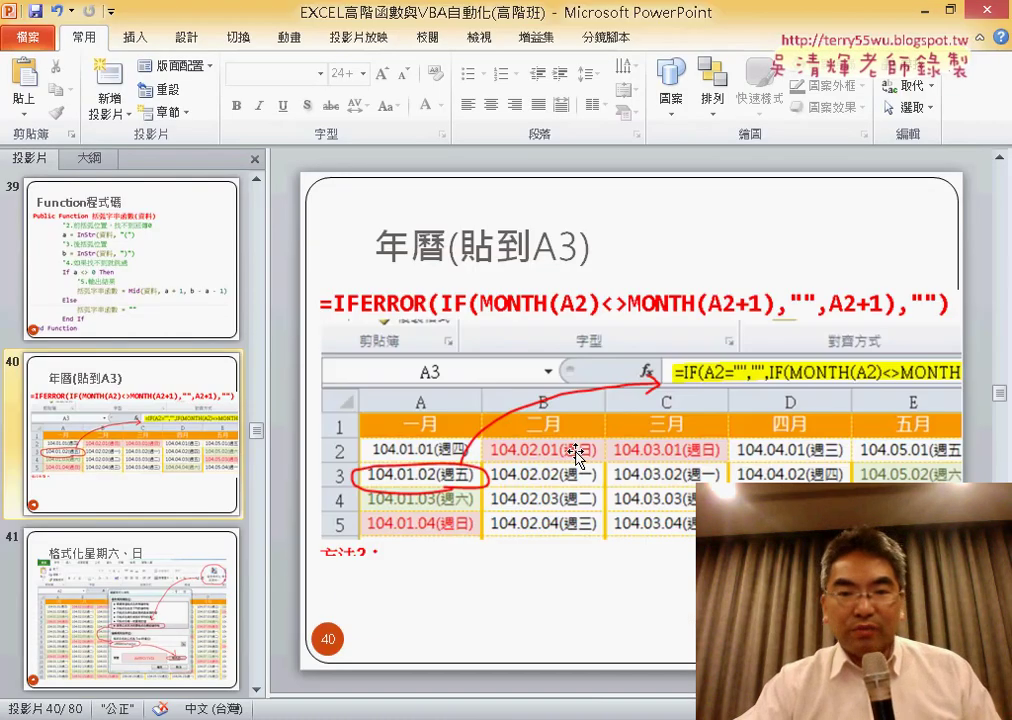
scroll(576, 456, down, 1)
scroll(576, 456, down, 1)
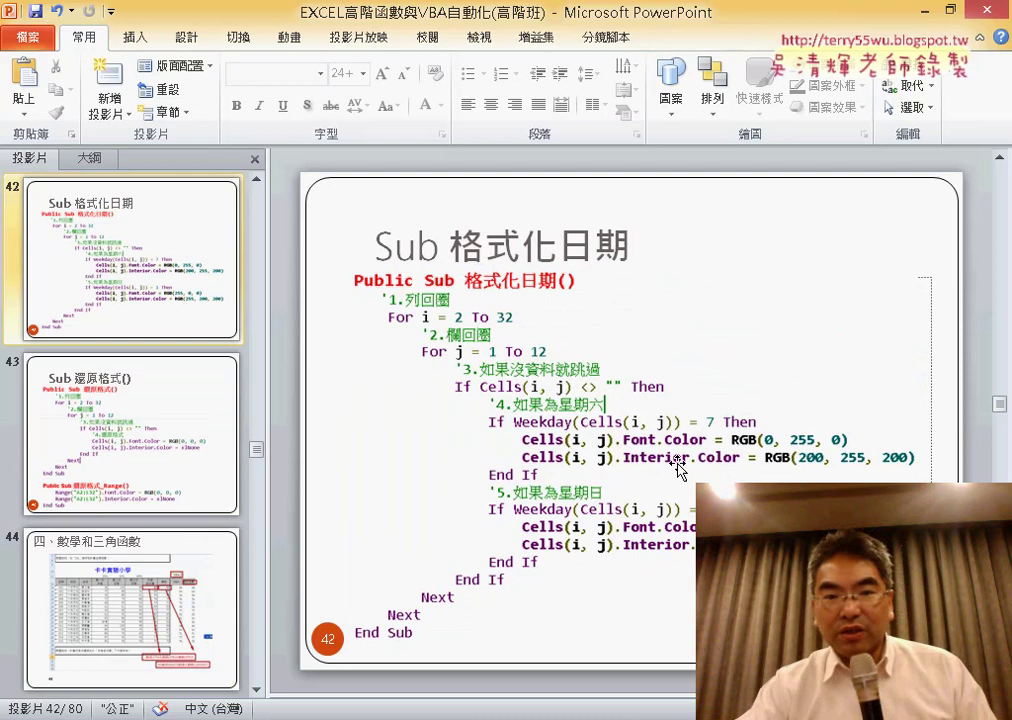
scroll(644, 400, down, 1)
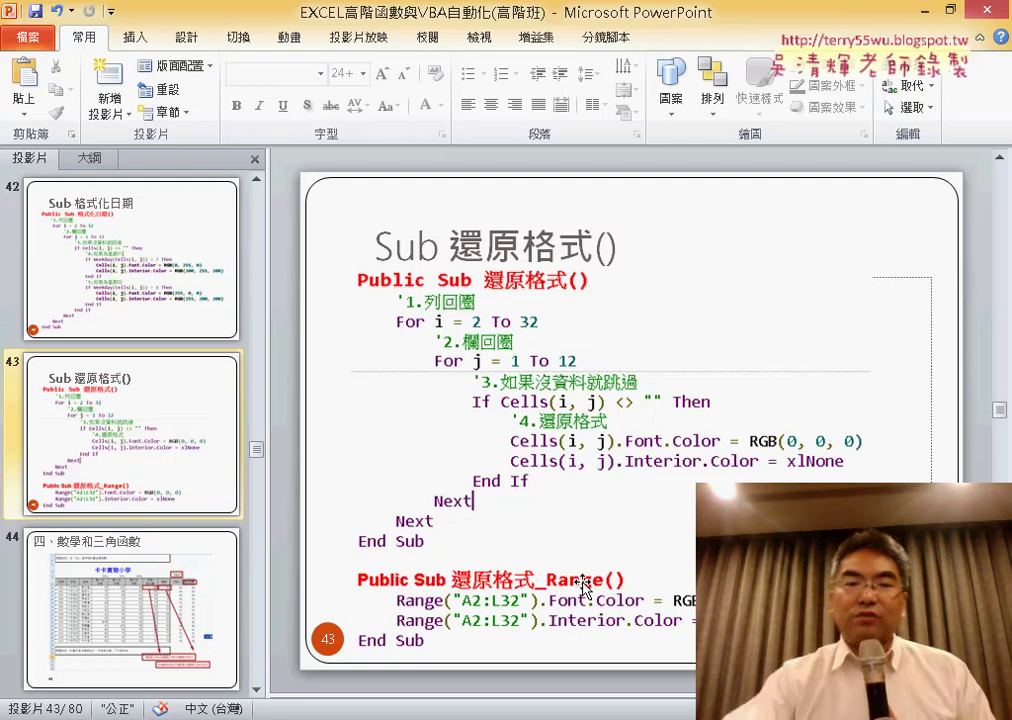
scroll(581, 588, up, 1)
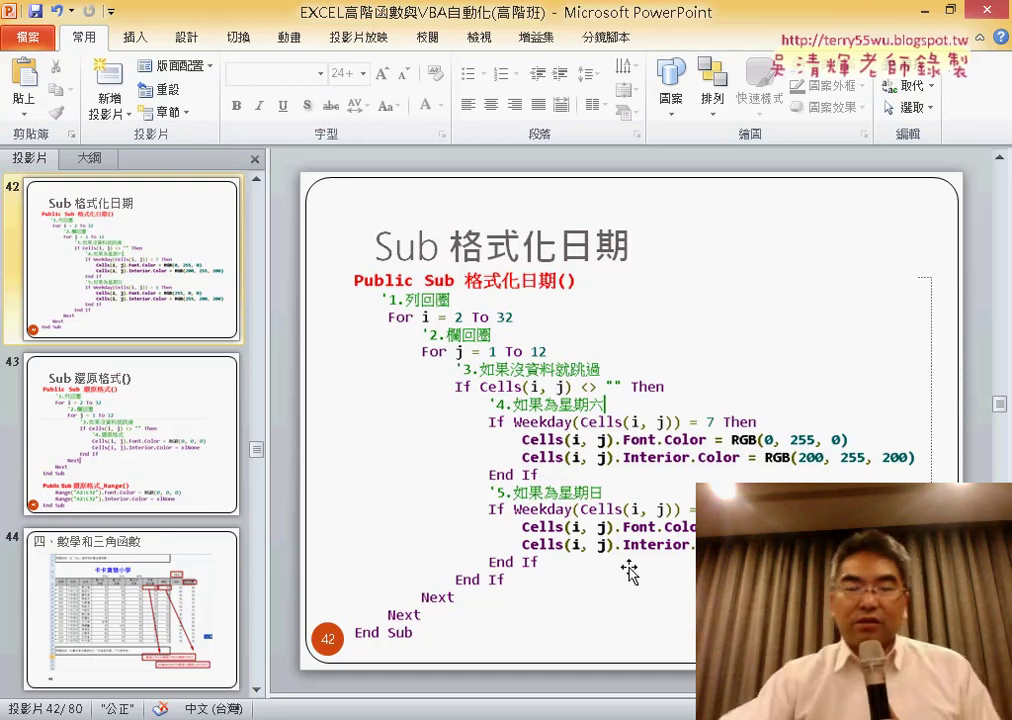
scroll(632, 570, down, 1)
scroll(632, 571, down, 1)
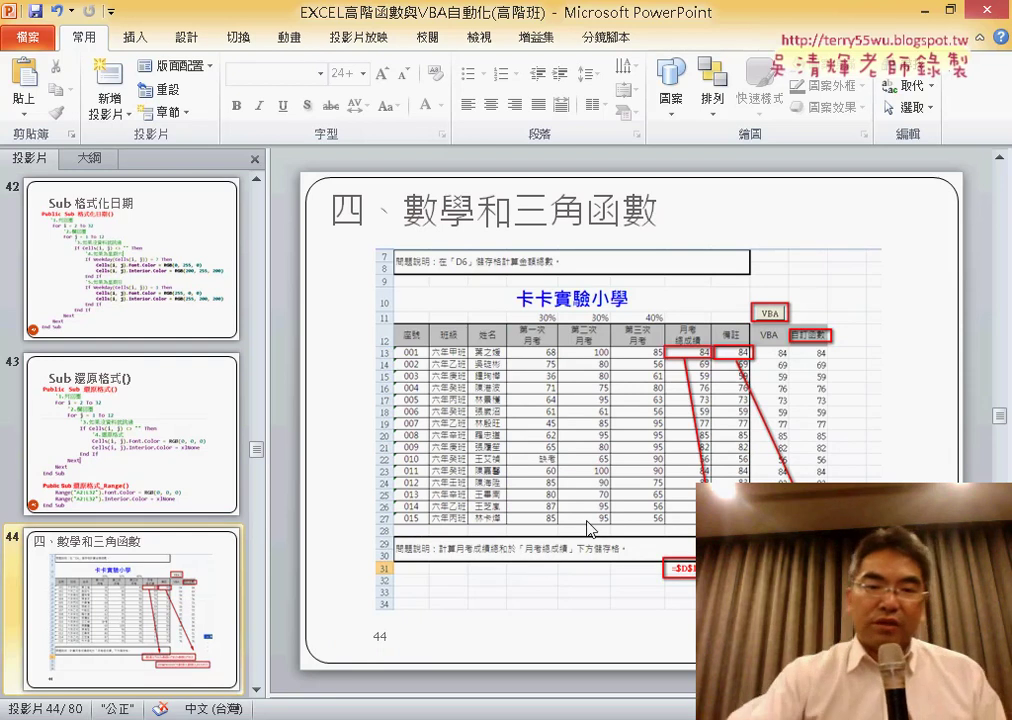
In 程式碼.docx, select the whole Public Sub 年曆() macro through its End Sub.
key(alt+Tab)
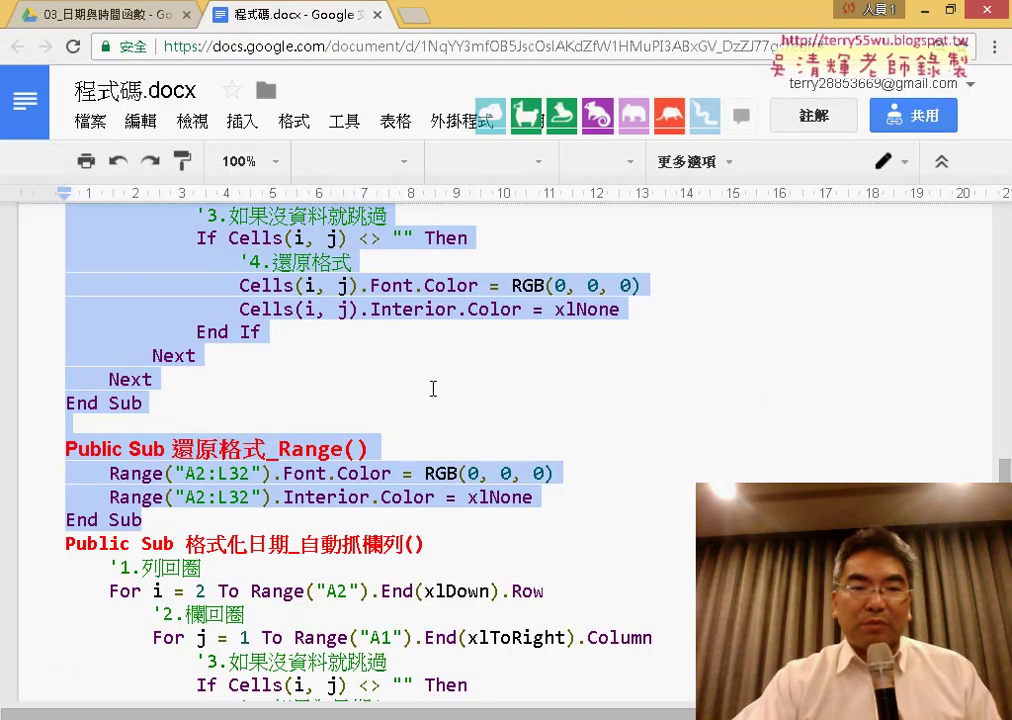
scroll(432, 388, down, 2)
scroll(432, 388, down, 1)
scroll(432, 388, down, 4)
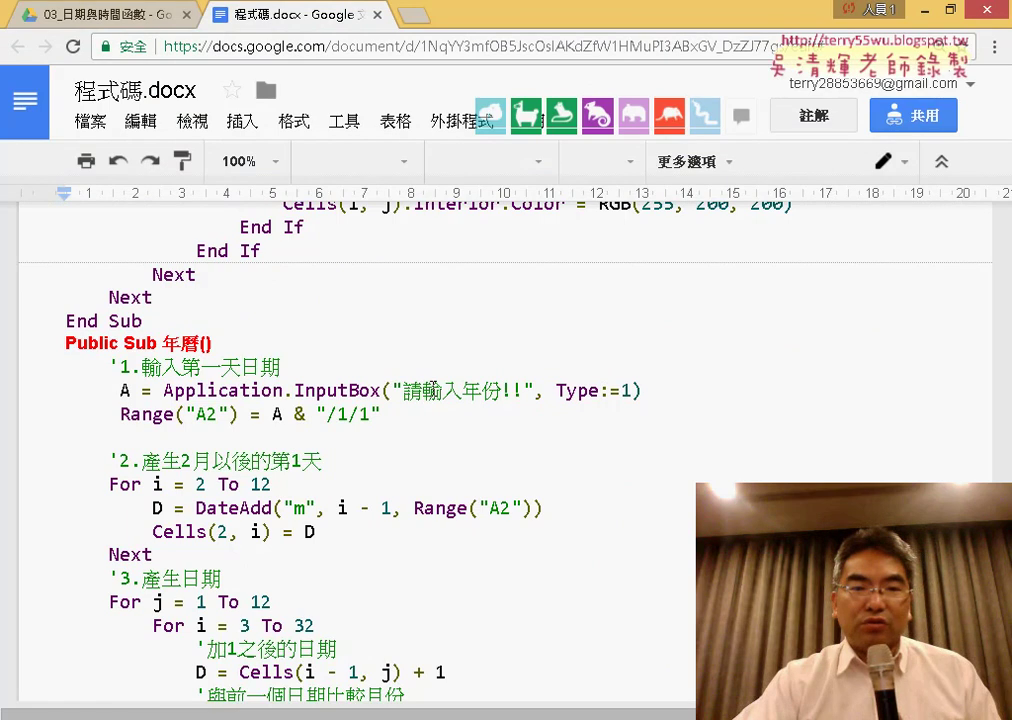
scroll(432, 388, down, 1)
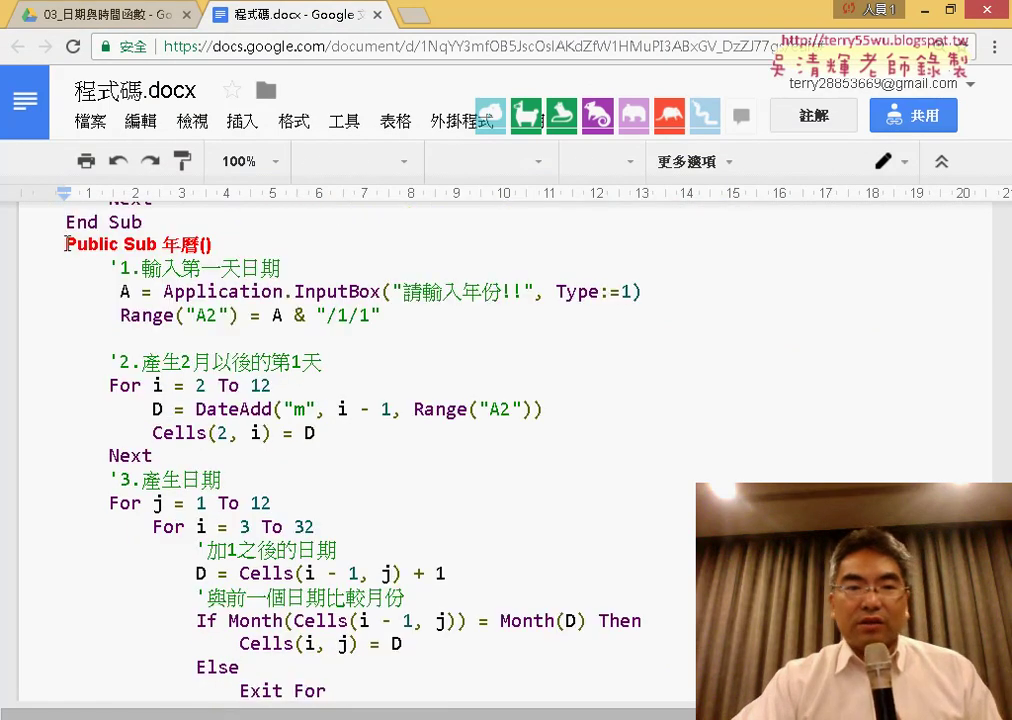
click(67, 244)
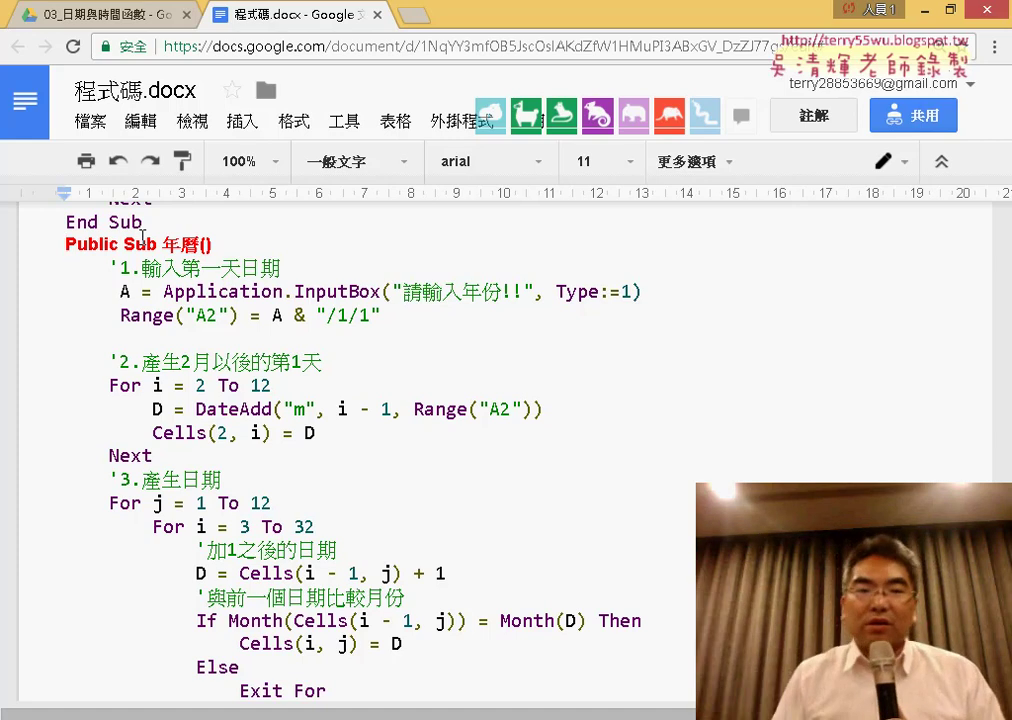
scroll(160, 283, down, 3)
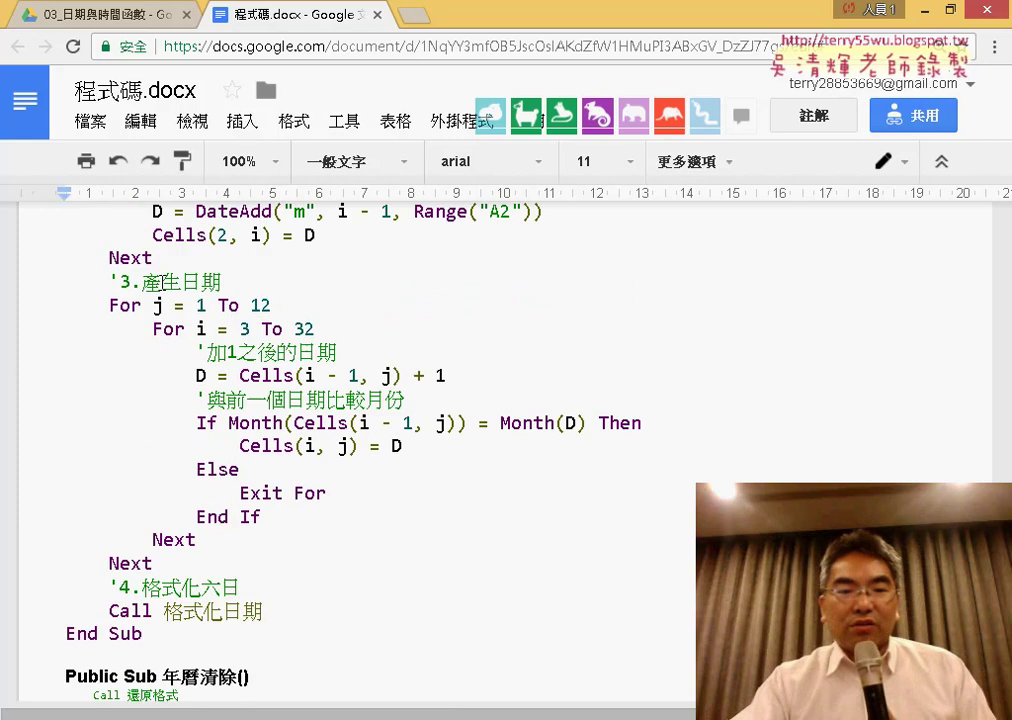
scroll(188, 305, down, 2)
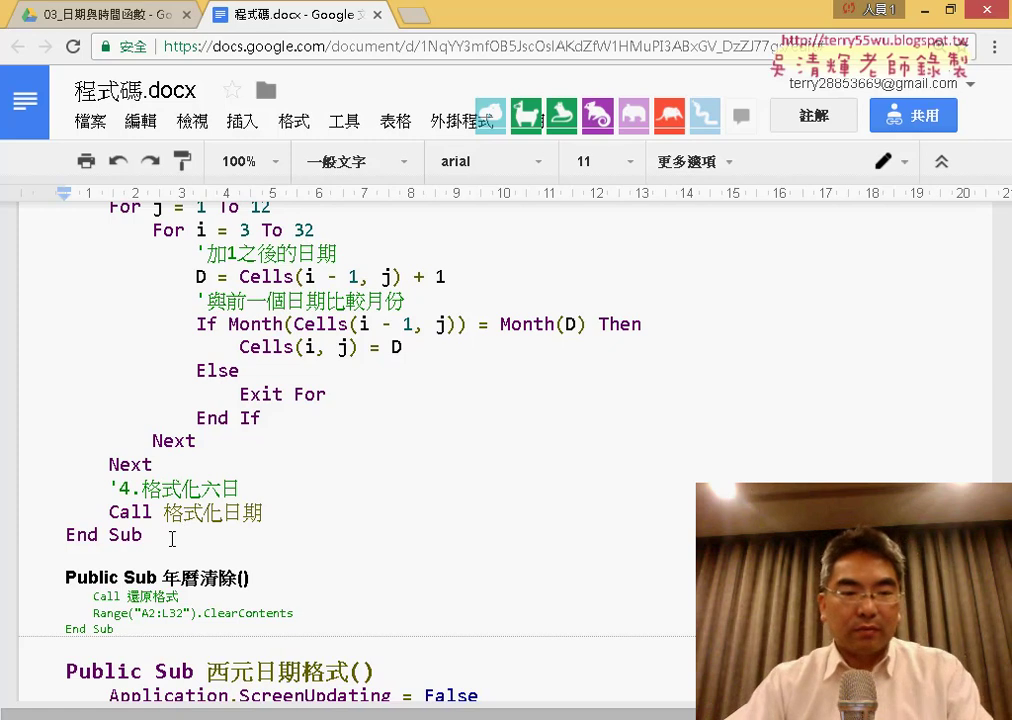
shift+click(187, 536)
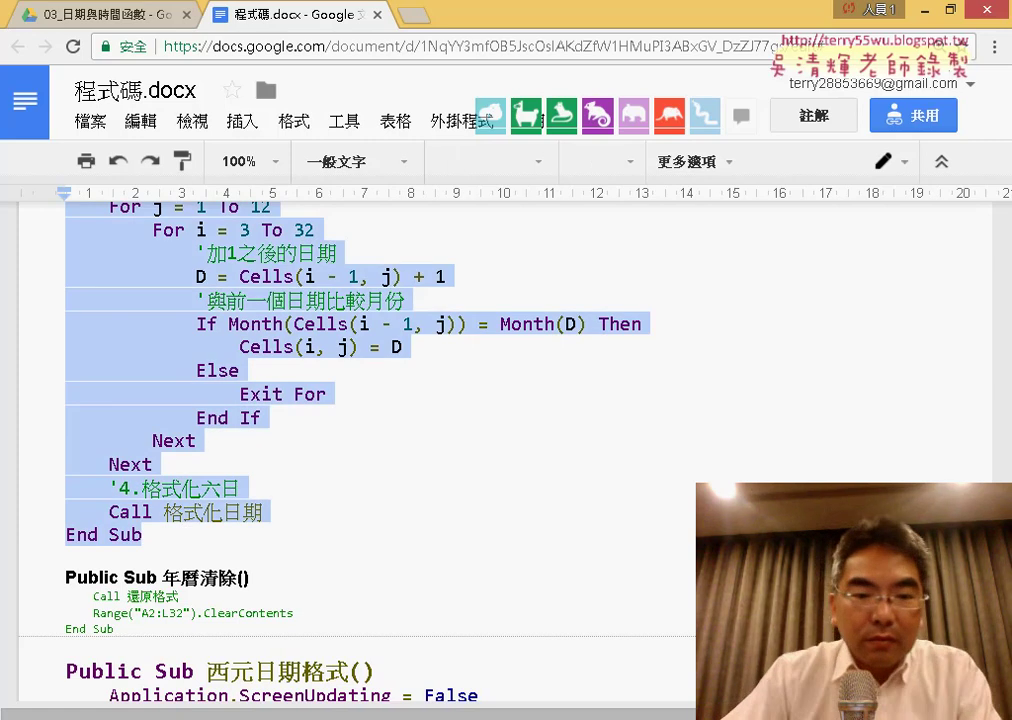
In Module1, place the insertion point after the 還原格式_Range sub to receive the 年曆 code.
click(389, 657)
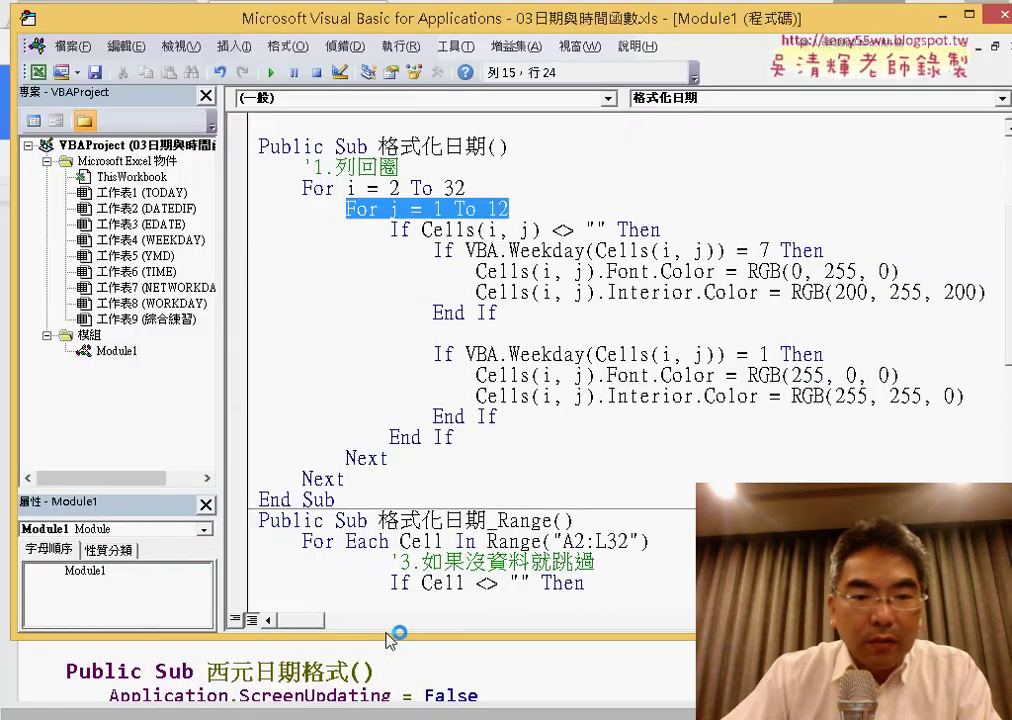
scroll(400, 620, down, 3)
scroll(413, 580, down, 4)
scroll(413, 580, down, 3)
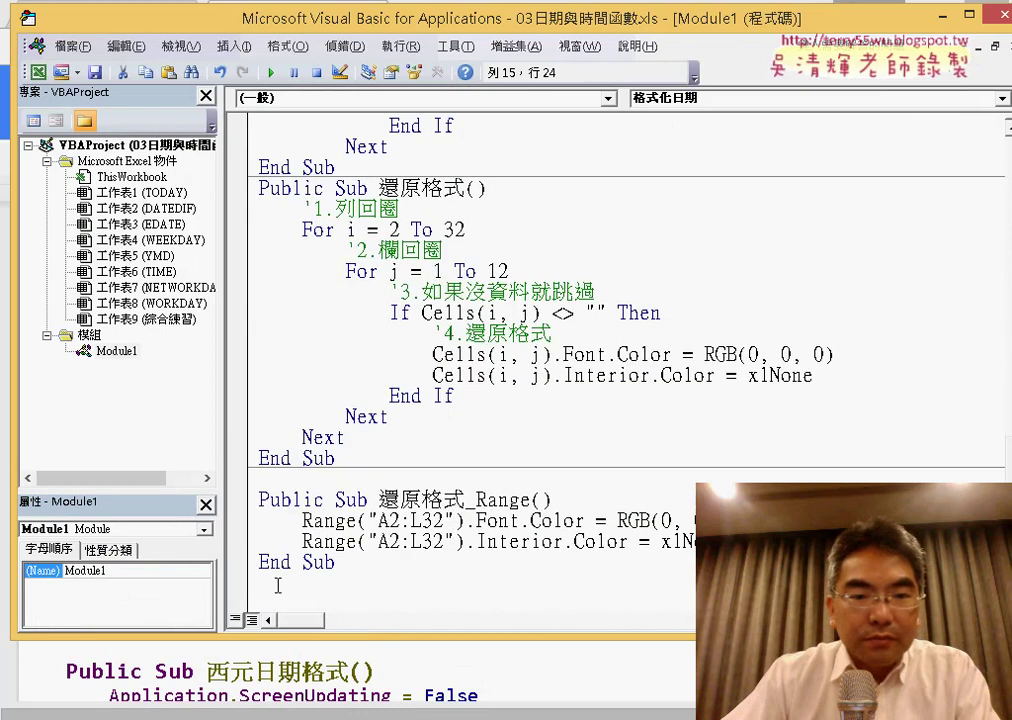
scroll(300, 586, down, 5)
click(403, 586)
scroll(600, 450, up, 2)
scroll(775, 308, up, 1)
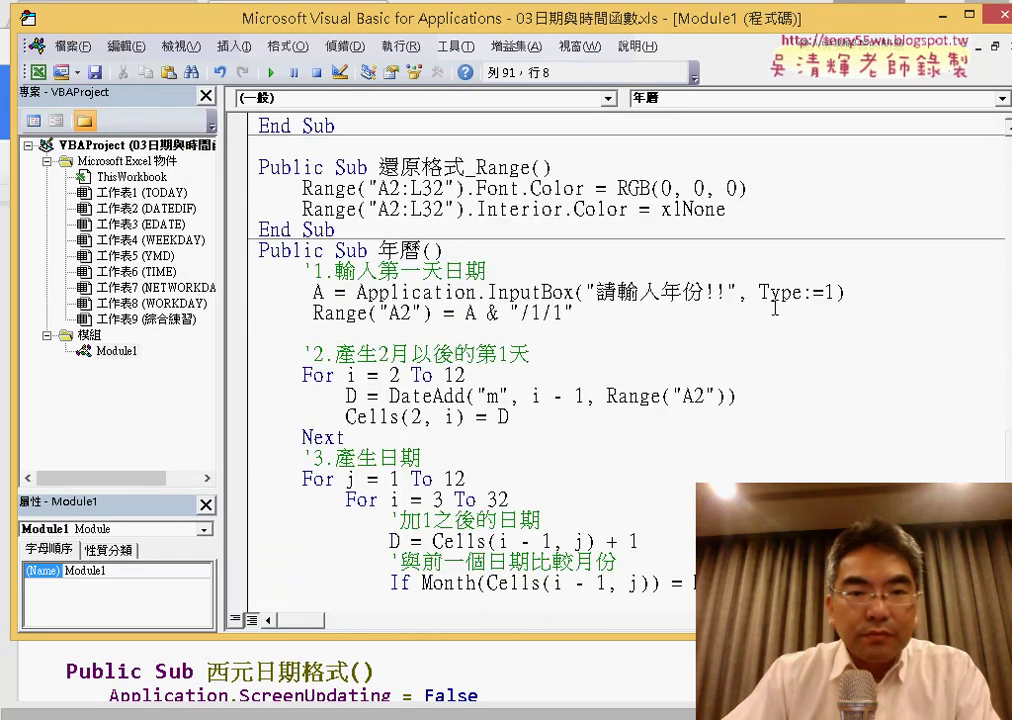